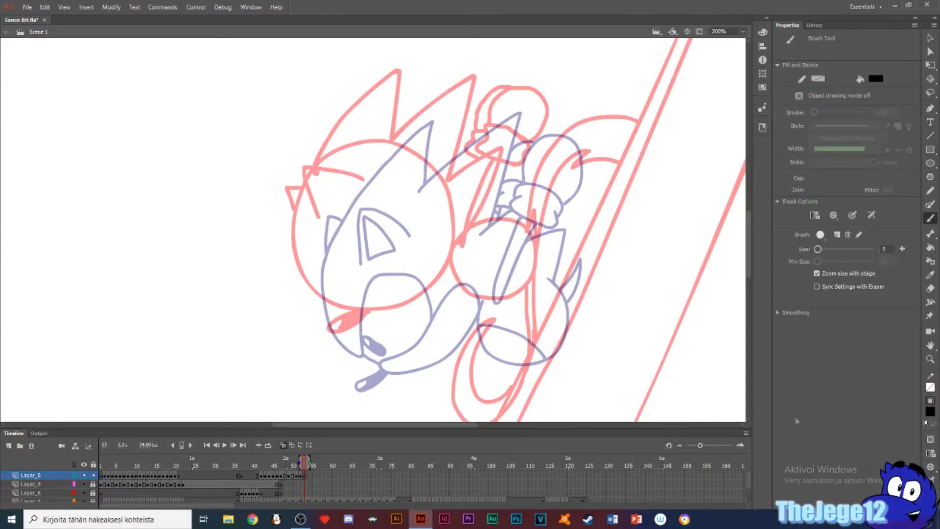
- Ink the curved muzzle outline in black over the red head sketch
mouse_move(447, 227)
mouse_down()
mouse_move(415, 304)
mouse_move(387, 260)
mouse_move(441, 251)
mouse_up()
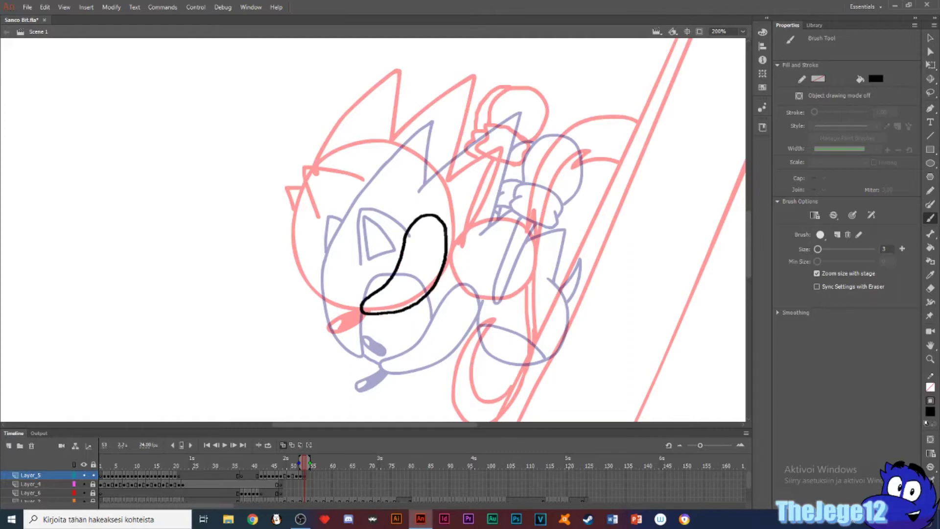
key(ctrl+z)
key(period)
key(period)
key(comma)
key(comma)
- Draw the nose at the muzzle's tip, fill it black, and select all the line art in the frame
drag(341, 328, 361, 310)
drag(342, 325, 348, 319)
key(k)
click(355, 318)
key(b)
key(v)
key(ctrl+a)
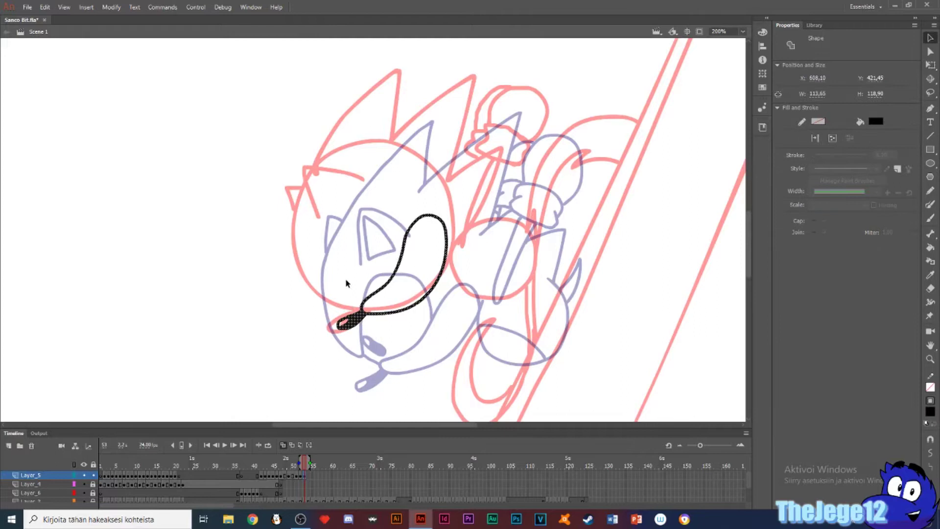
key(b)
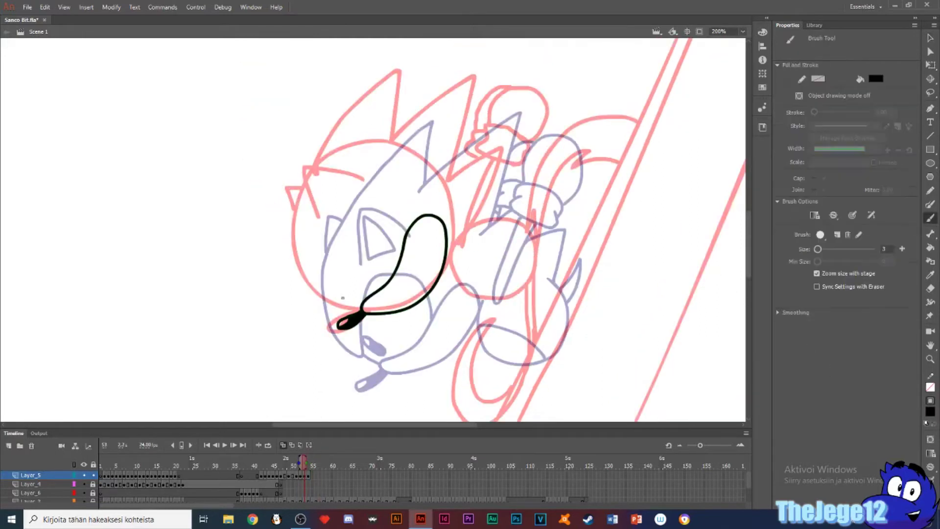
- Ink the large eye, the front edge of the face and both pointed ears over the red sketch
mouse_move(403, 249)
mouse_down()
mouse_move(346, 204)
mouse_move(332, 266)
mouse_move(340, 302)
mouse_move(301, 249)
mouse_move(294, 179)
mouse_up()
key(ctrl+z)
mouse_move(312, 212)
mouse_down()
mouse_move(351, 170)
mouse_move(316, 206)
mouse_move(334, 192)
mouse_move(286, 200)
mouse_up()
key(ctrl+z)
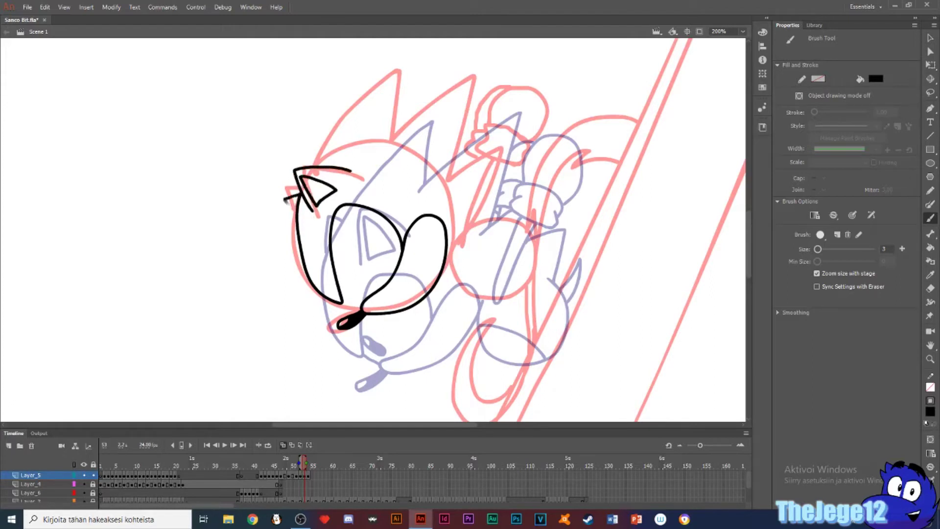
- Ink the raised arm with its cuff and gloved hand, plus the round body with its belly line
drag(533, 224, 518, 217)
mouse_move(519, 198)
mouse_down()
mouse_move(530, 224)
mouse_move(558, 213)
mouse_up()
mouse_move(523, 182)
mouse_down()
mouse_move(573, 139)
mouse_move(563, 202)
mouse_move(488, 135)
mouse_up()
key(v)
key(b)
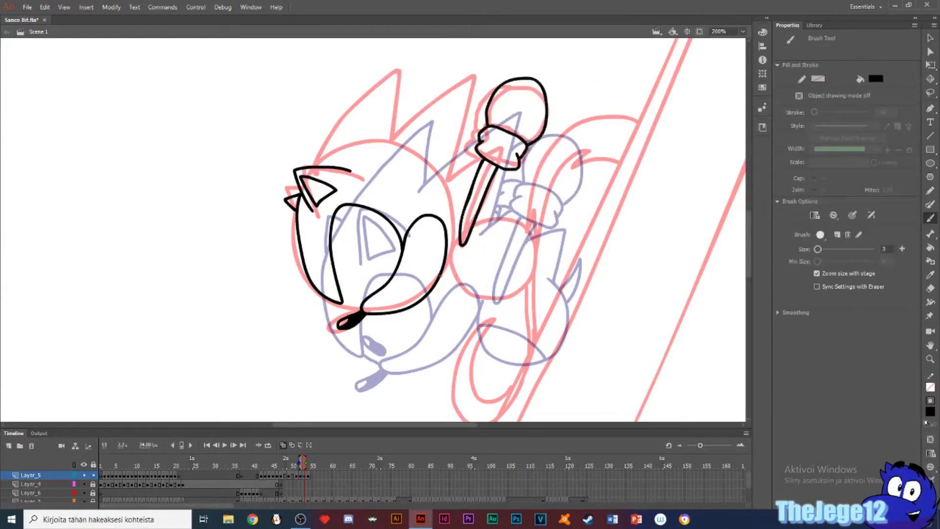
mouse_move(448, 258)
mouse_down()
mouse_move(499, 299)
mouse_move(505, 209)
mouse_move(470, 270)
mouse_move(530, 276)
mouse_up()
- Step back and forth through the neighbouring frames to compare the drawing with the surrounding poses
key(period)
key(period)
key(period)
key(comma)
key(comma)
key(comma)
key(comma)
key(comma)
key(comma)
key(comma)
key(comma)
key(period)
key(period)
key(period)
key(period)
key(period)
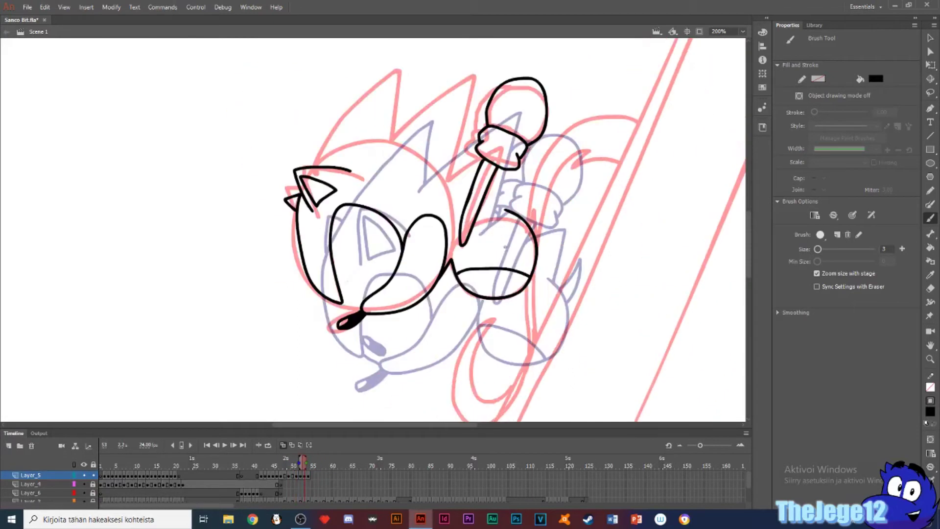
- Fill the pupil black and ink the head quills, back quill, tail and the edge of the rear glove
key(k)
click(352, 289)
key(b)
mouse_move(313, 159)
mouse_down()
mouse_move(394, 71)
mouse_move(386, 141)
mouse_move(471, 81)
mouse_move(455, 177)
mouse_up()
mouse_move(518, 214)
mouse_down()
mouse_move(520, 174)
mouse_move(491, 196)
mouse_up()
mouse_move(532, 230)
mouse_down()
mouse_move(545, 201)
mouse_move(538, 235)
mouse_up()
drag(497, 85, 476, 127)
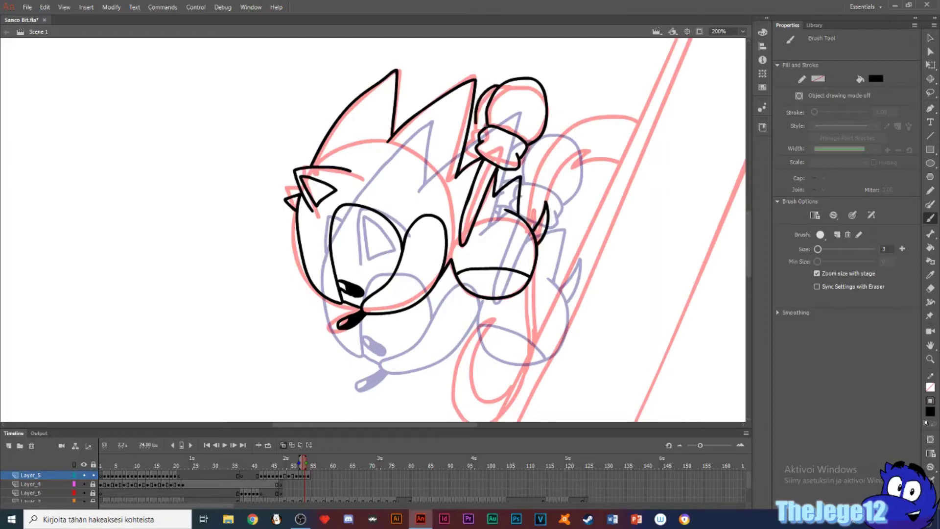
- Flip through the adjacent frames to check the inked pose against the earlier and following drawings
key(.)
key(.)
key(v)
key(.)
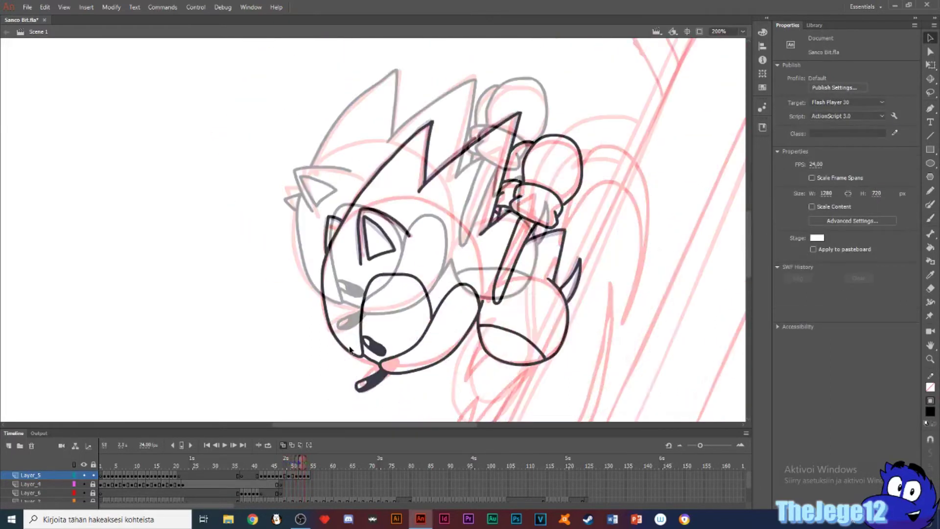
key(.)
key(.)
key(.)
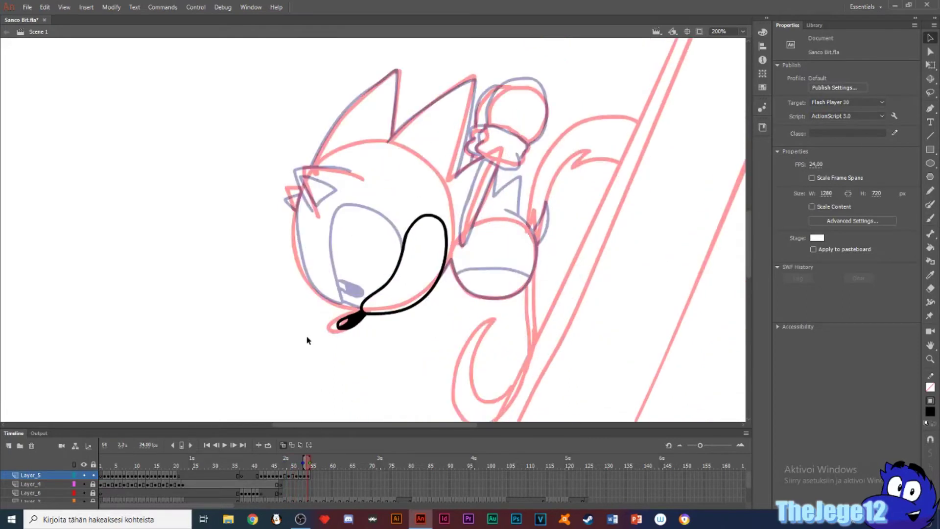
- Insert a keyframe at frame 55 on Layer_5 and delete the selected artwork
click(312, 475)
key(F6)
drag(322, 228, 346, 302)
click(346, 302)
mouse_move(383, 394)
mouse_down()
mouse_move(330, 333)
mouse_move(317, 336)
mouse_up()
key(Delete)
- Ink the muzzle outline and the black nose over the red head sketch of frame 55
key(b)
mouse_move(414, 248)
mouse_down()
mouse_move(386, 308)
mouse_move(327, 329)
mouse_move(400, 228)
mouse_move(414, 250)
mouse_up()
mouse_move(324, 331)
mouse_down()
mouse_move(318, 338)
mouse_move(325, 333)
mouse_up()
key(ctrl+z)
click(300, 519)
click(420, 519)
mouse_move(365, 262)
mouse_down()
mouse_move(359, 232)
mouse_move(308, 223)
mouse_move(304, 299)
mouse_move(276, 296)
mouse_move(258, 221)
mouse_up()
click(285, 182)
click(306, 176)
click(319, 172)
mouse_move(354, 99)
mouse_down()
mouse_move(371, 157)
mouse_move(351, 100)
mouse_up()
drag(389, 89, 403, 174)
drag(414, 84, 448, 149)
drag(293, 218, 508, 162)
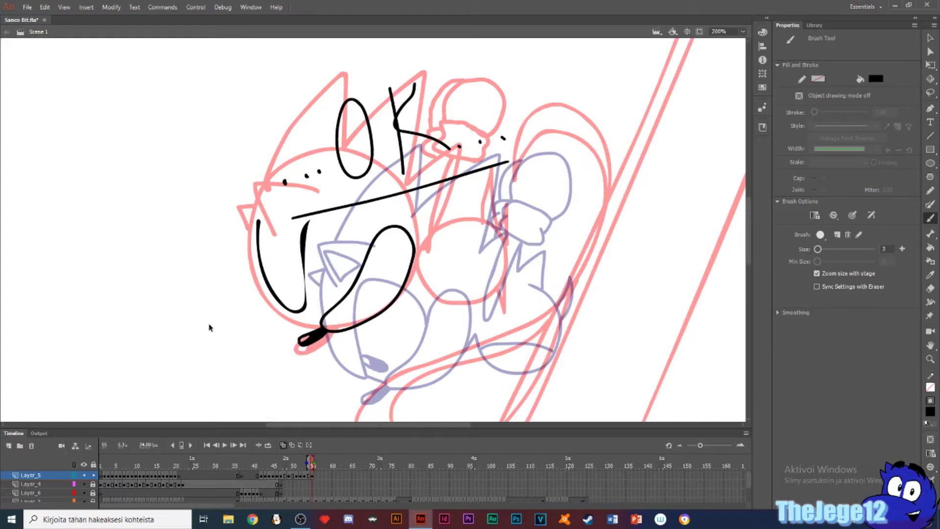
key(ctrl+z)
key(ctrl+z)
key(ctrl+z)
key(ctrl+z)
key(ctrl+z)
key(ctrl+z)
key(ctrl+z)
key(ctrl+z)
key(ctrl+z)
key(ctrl+z)
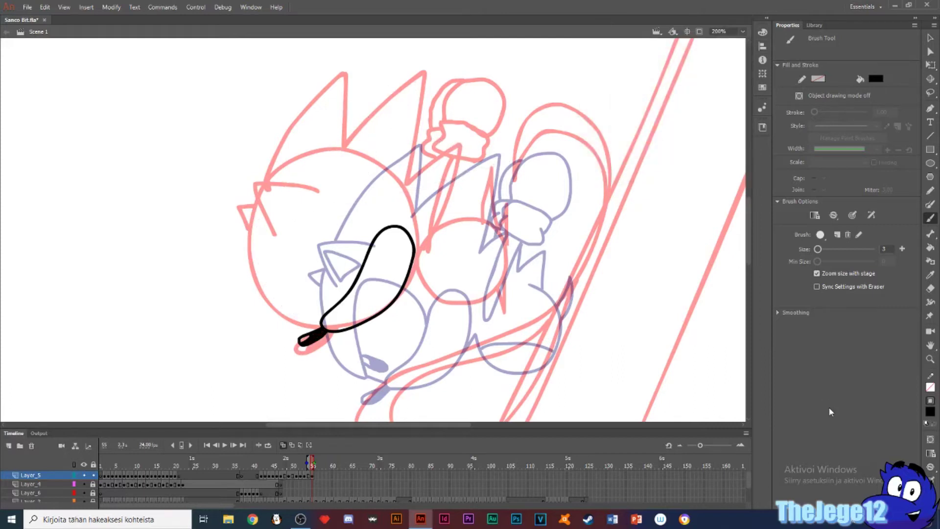
- Save the document, then ink the large eye, the front edge of the face and both ears on frame 55
key(ctrl+s)
mouse_move(360, 270)
mouse_down()
mouse_move(298, 221)
mouse_move(277, 299)
mouse_move(258, 211)
mouse_up()
drag(312, 321, 321, 324)
mouse_move(296, 306)
mouse_down()
mouse_move(319, 313)
mouse_move(310, 302)
mouse_up()
key(ctrl+z)
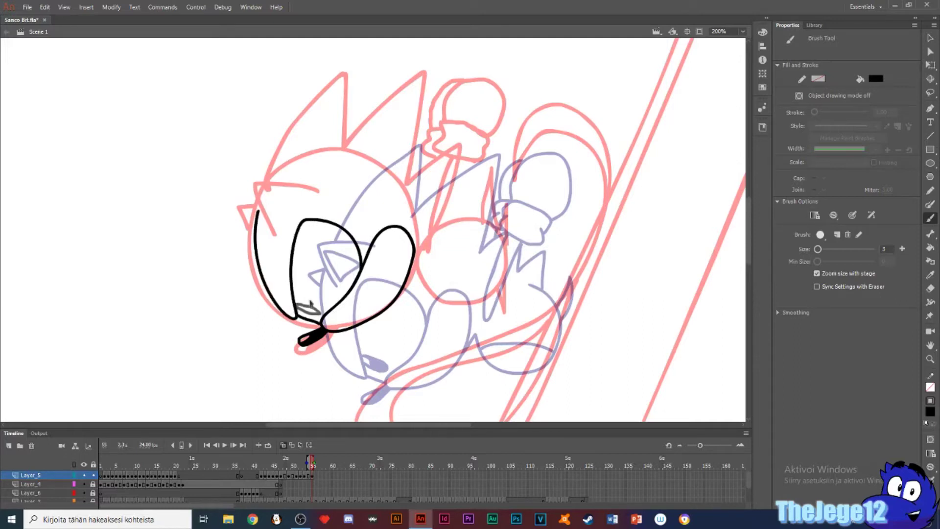
mouse_move(272, 234)
mouse_down()
mouse_move(273, 188)
mouse_move(308, 193)
mouse_up()
mouse_move(299, 205)
mouse_down()
mouse_move(278, 230)
mouse_move(298, 204)
mouse_up()
- Ink the raised arm with its cuff and glove and adjust its shape with Free Transform
mouse_move(509, 243)
mouse_down()
mouse_move(489, 315)
mouse_move(501, 235)
mouse_move(541, 245)
mouse_move(567, 170)
mouse_move(551, 219)
mouse_move(446, 154)
mouse_up()
key(v)
key(q)
drag(419, 89, 411, 98)
drag(447, 155, 438, 146)
click(394, 151)
key(b)
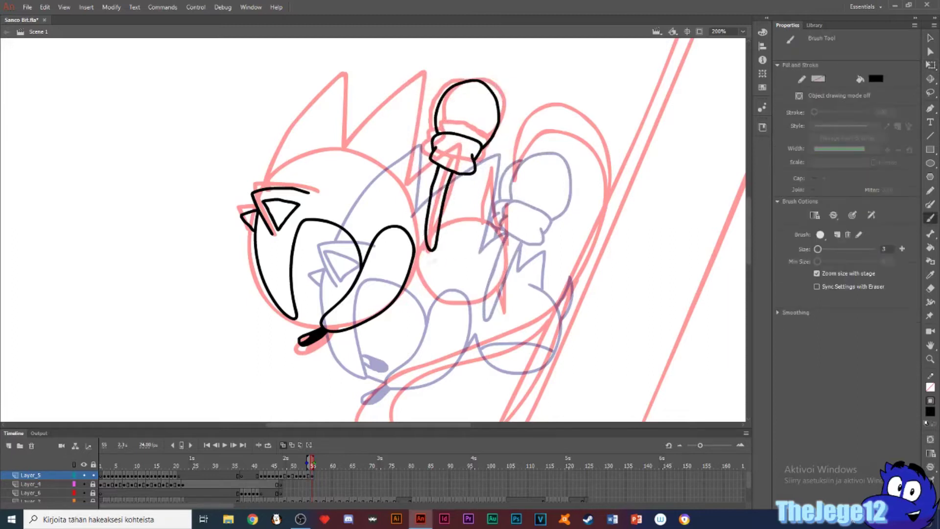
- Ink the round body with its belly line behind the muzzle on frame 55
key(e)
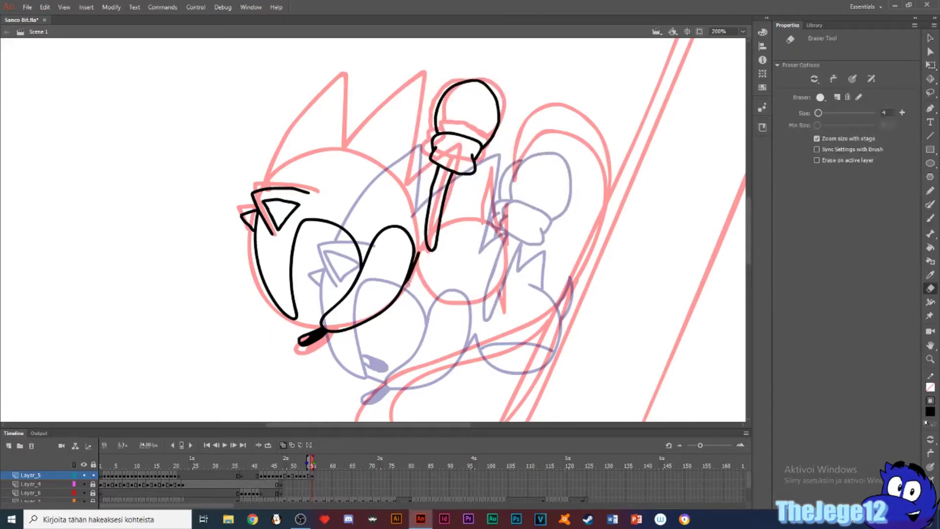
key(b)
mouse_move(475, 338)
mouse_down()
mouse_move(533, 373)
mouse_move(528, 283)
mouse_move(474, 245)
mouse_move(473, 214)
mouse_up()
key(v)
key(b)
- Ink the two large head quills, the back quills and the small tail over the red sketch
mouse_move(264, 186)
mouse_down()
mouse_move(299, 123)
mouse_move(346, 145)
mouse_move(379, 111)
mouse_move(415, 182)
mouse_move(435, 170)
mouse_up()
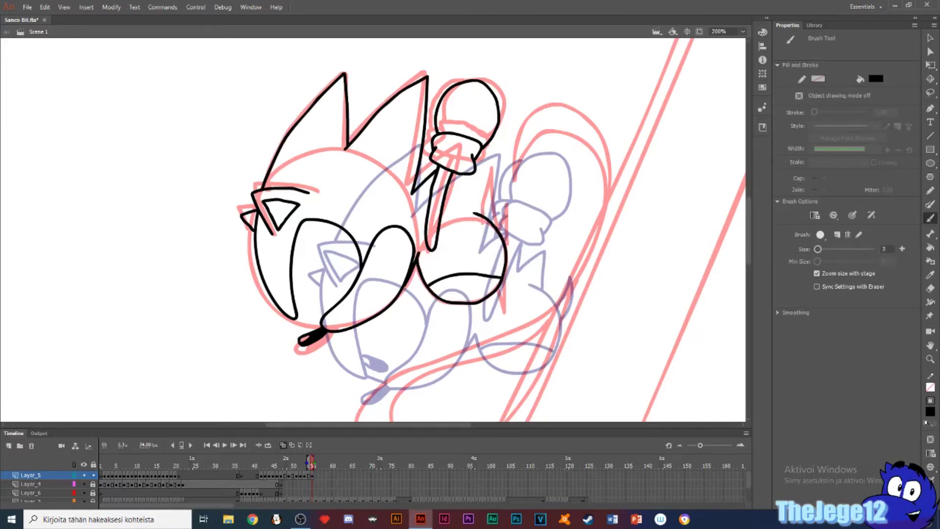
drag(498, 224, 456, 208)
drag(501, 228, 509, 243)
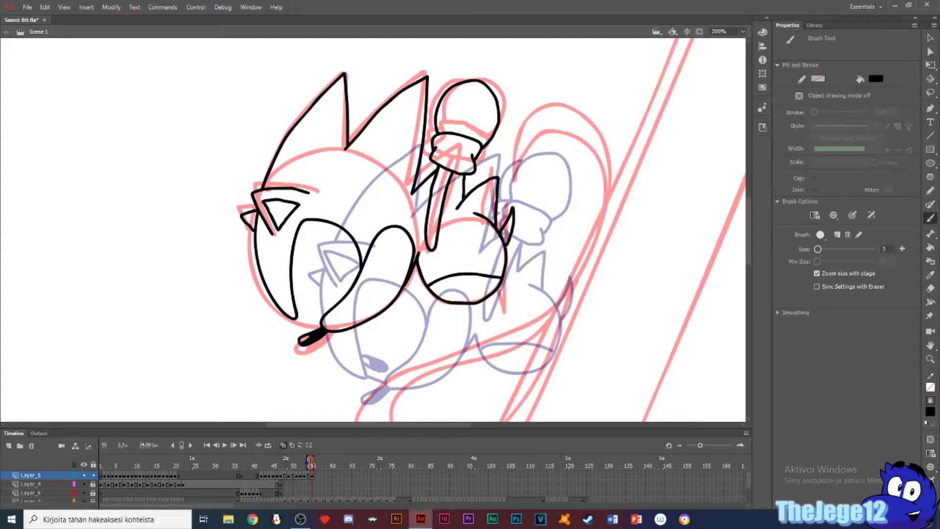
- Draw the black pupil in the eye and the rear hand's outline behind the raised glove
key(e)
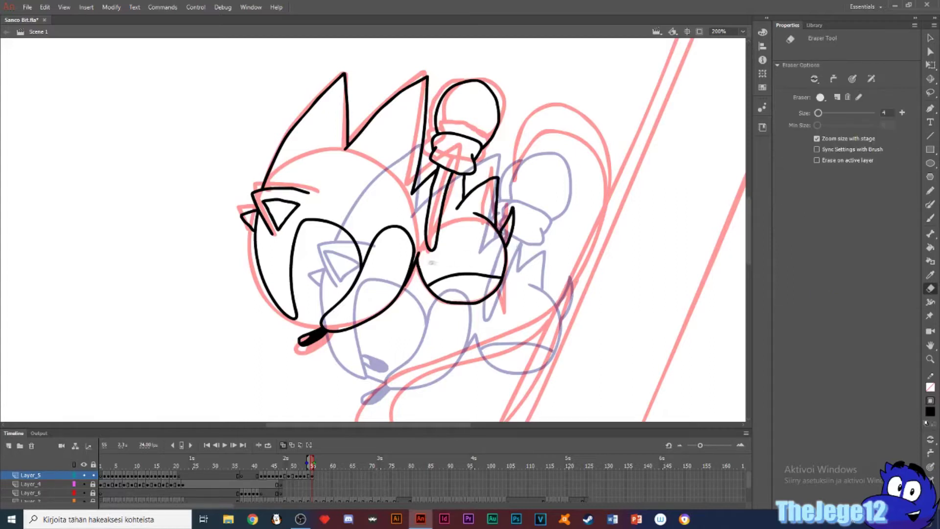
key(b)
drag(303, 306, 315, 304)
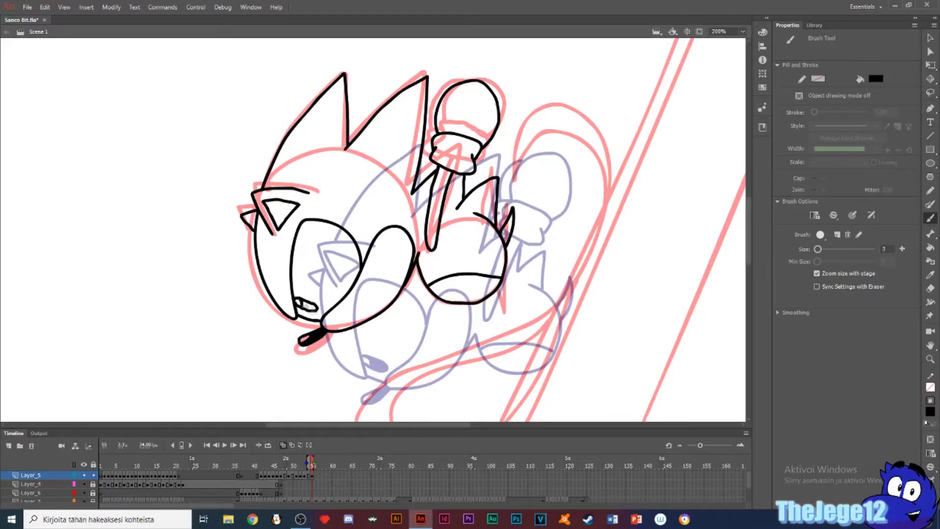
mouse_move(455, 85)
mouse_down()
mouse_move(434, 107)
mouse_move(430, 164)
mouse_up()
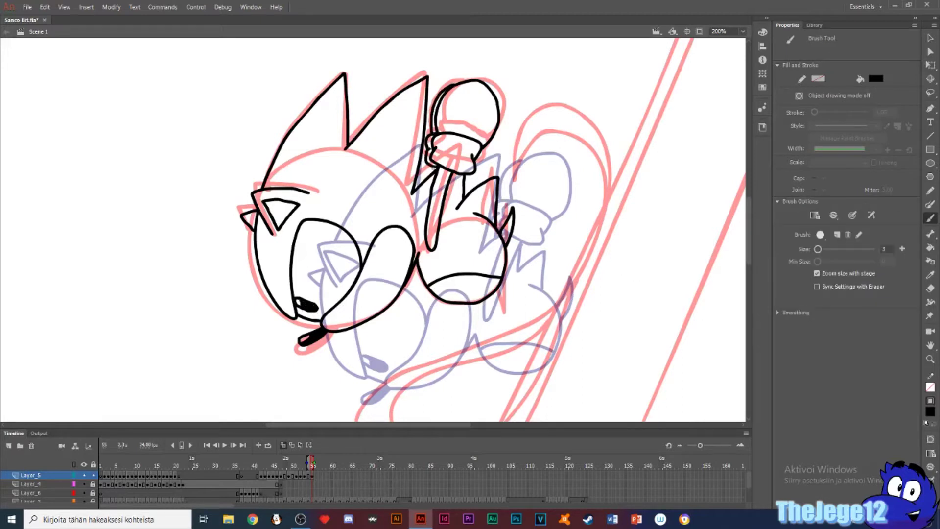
click(283, 445)
click(283, 445)
- Insert a blank keyframe on Layer_5 past the finished drawing for the next pose
click(320, 475)
key(F7)
click(732, 30)
text(25)
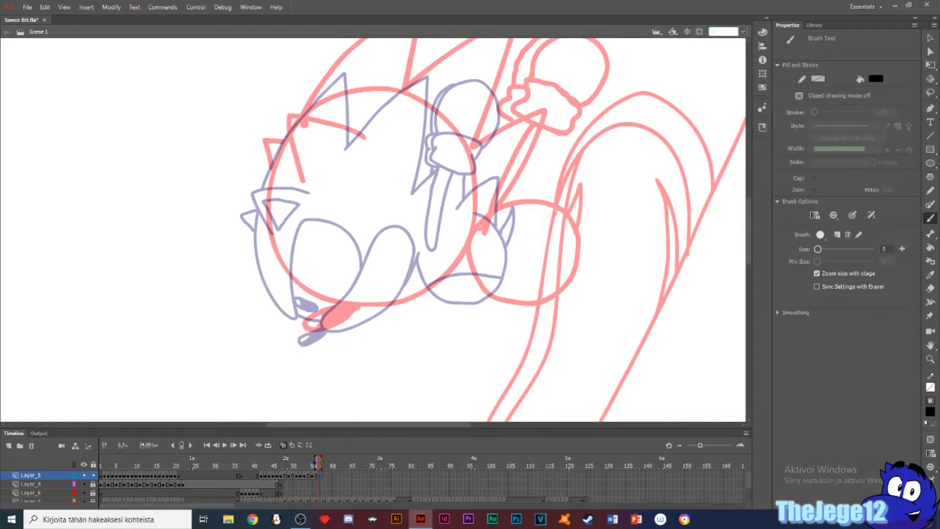
text(0)
key(Return)
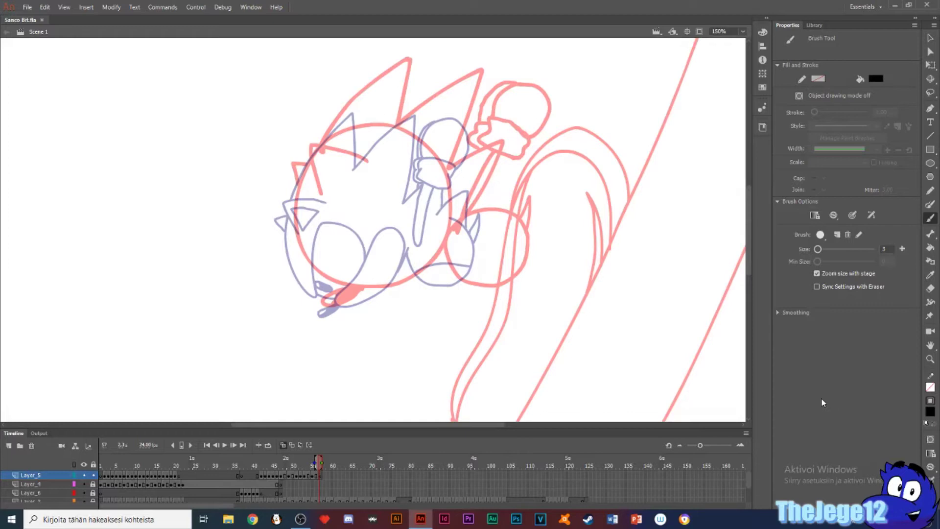
- Compare the neighbouring frames, save the document and ink the muzzle outline on the new frame
key(period)
key(period)
key(comma)
key(period)
key(comma)
key(comma)
key(comma)
mouse_move(446, 235)
mouse_down()
mouse_move(399, 288)
mouse_move(397, 237)
mouse_move(424, 213)
mouse_move(372, 291)
mouse_move(414, 211)
mouse_move(442, 238)
mouse_up()
key(s)
key(ctrl+s)
key(ctrl+z)
key(b)
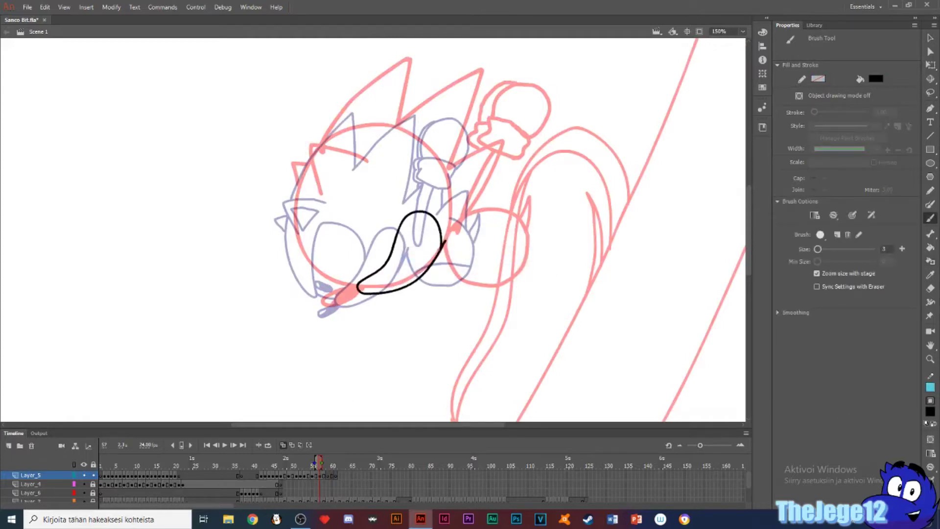
- Draw and fill the black nose, and ink the eye with its pupil and the front edge of the face
mouse_move(359, 293)
mouse_down()
mouse_move(339, 298)
mouse_move(358, 290)
mouse_up()
key(k)
click(348, 299)
key(b)
mouse_move(395, 238)
mouse_down()
mouse_move(309, 254)
mouse_move(306, 170)
mouse_up()
drag(345, 261, 364, 272)
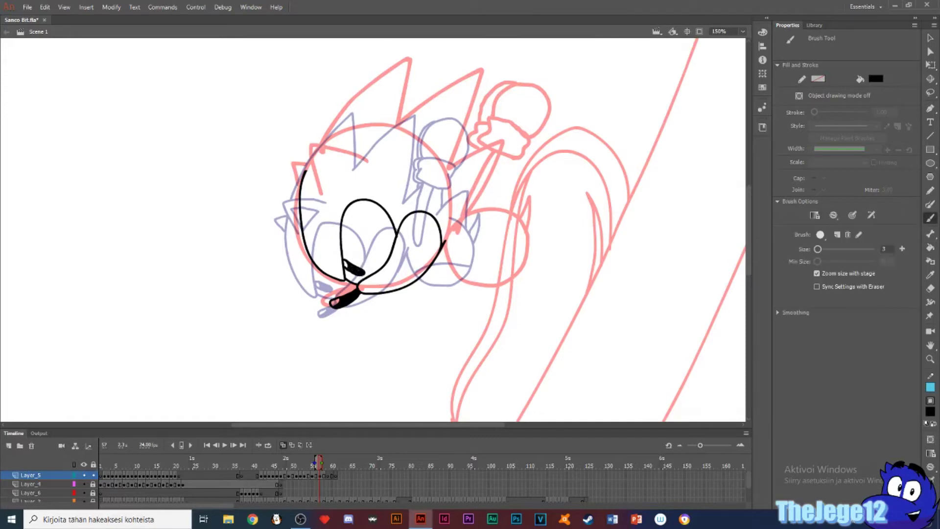
- Ink the raised arm with its cuff and glove, the round body and the tail on the new frame
mouse_move(515, 160)
mouse_down()
mouse_move(484, 135)
mouse_move(486, 119)
mouse_move(526, 146)
mouse_up()
mouse_move(491, 118)
mouse_down()
mouse_move(545, 98)
mouse_move(530, 138)
mouse_move(462, 228)
mouse_move(489, 156)
mouse_up()
mouse_move(445, 241)
mouse_down()
mouse_move(523, 271)
mouse_move(495, 210)
mouse_move(531, 216)
mouse_up()
- Ink both ears, including the near ear's inner triangle, and add the belly line across the body
mouse_move(321, 193)
mouse_down()
mouse_move(370, 159)
mouse_move(342, 174)
mouse_move(316, 154)
mouse_up()
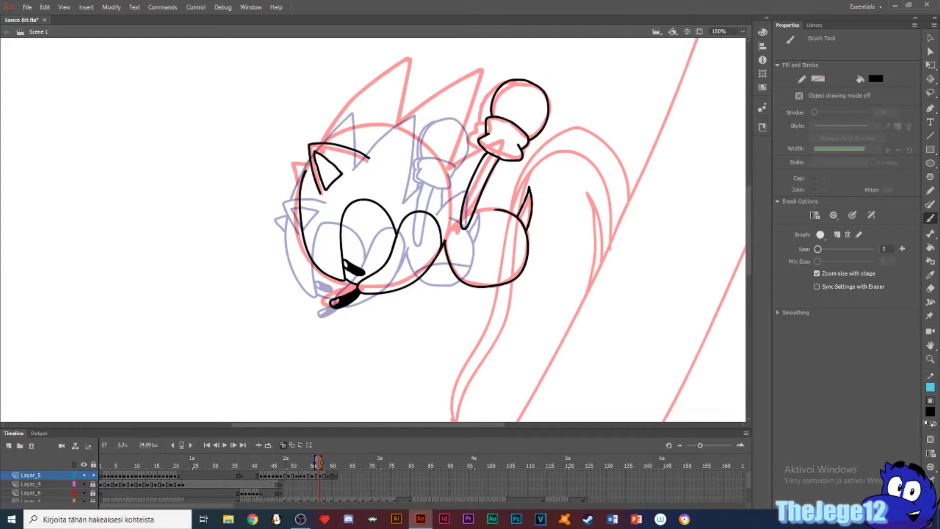
drag(293, 163, 301, 184)
mouse_move(344, 155)
mouse_down()
mouse_move(333, 192)
mouse_move(337, 140)
mouse_move(394, 97)
mouse_up()
key(ctrl+z)
drag(438, 295, 484, 299)
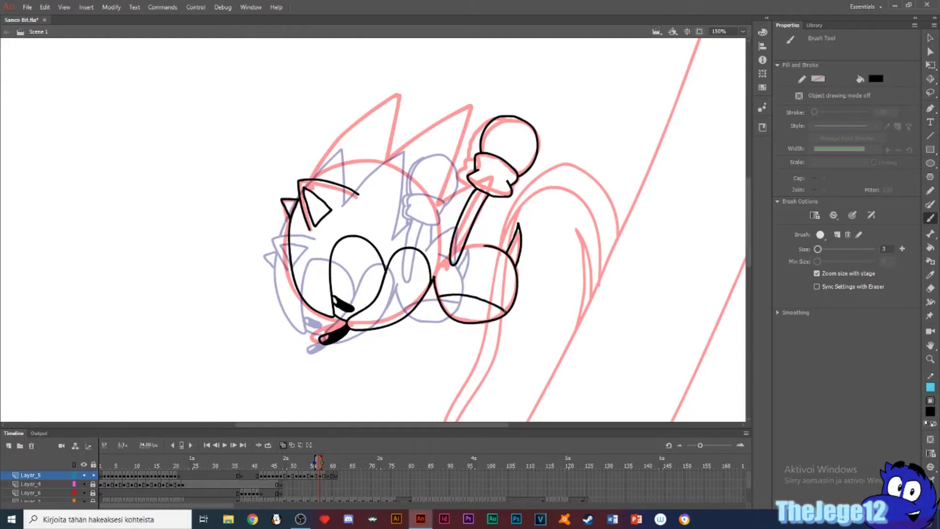
- Ink the head quills, the back quill and the rear hand's outline beside the raised glove
mouse_move(309, 173)
mouse_down()
mouse_move(342, 138)
mouse_move(388, 157)
mouse_move(470, 107)
mouse_move(474, 188)
mouse_up()
mouse_move(505, 251)
mouse_down()
mouse_move(480, 219)
mouse_move(485, 202)
mouse_up()
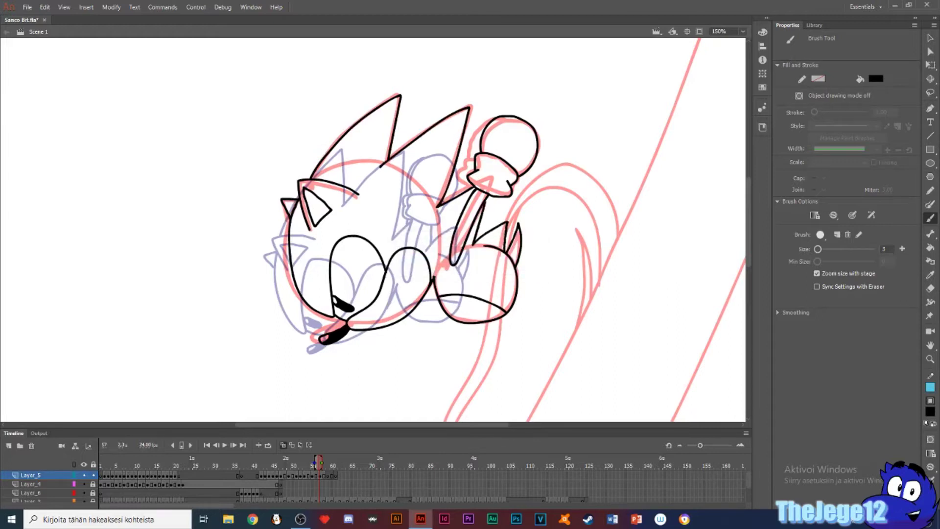
mouse_move(537, 131)
mouse_down()
mouse_move(515, 189)
mouse_move(488, 204)
mouse_up()
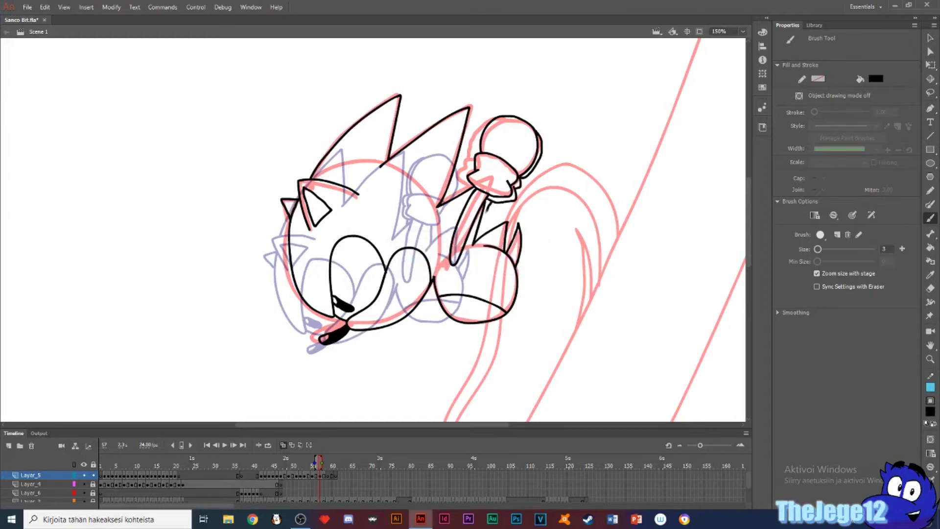
- Erase the far ear's outline at the edge of the head
key(e)
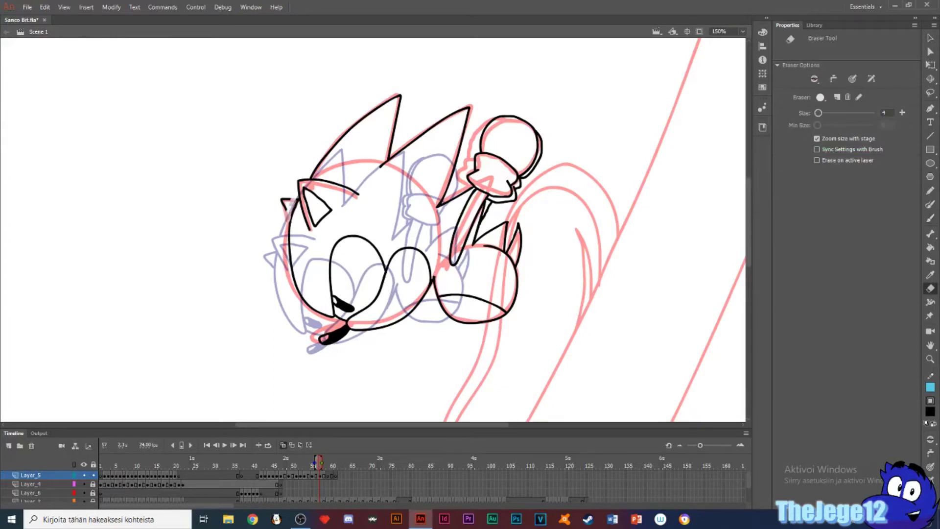
key(b)
click(742, 31)
click(725, 115)
mouse_move(174, 159)
mouse_down()
mouse_move(308, 174)
mouse_move(290, 136)
mouse_move(302, 178)
mouse_up()
mouse_move(227, 286)
mouse_down()
mouse_move(175, 179)
mouse_move(191, 213)
mouse_up()
drag(206, 127, 261, 144)
drag(291, 111, 249, 125)
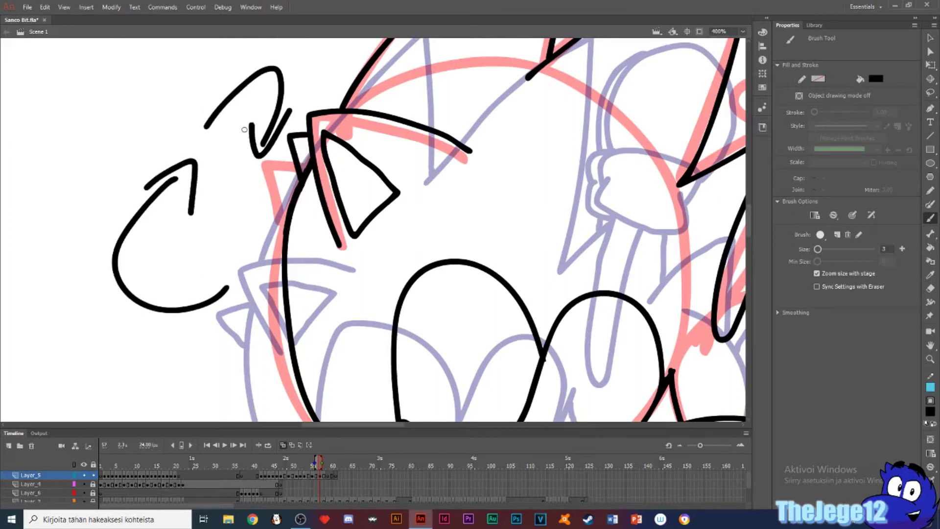
key(ctrl+z)
key(ctrl+z)
key(ctrl+z)
key(ctrl+z)
- Clean up the line junctions around the eyes, body and raised arm, and touch up the rear arm's line below the cuff
drag(443, 266, 387, 111)
key(e)
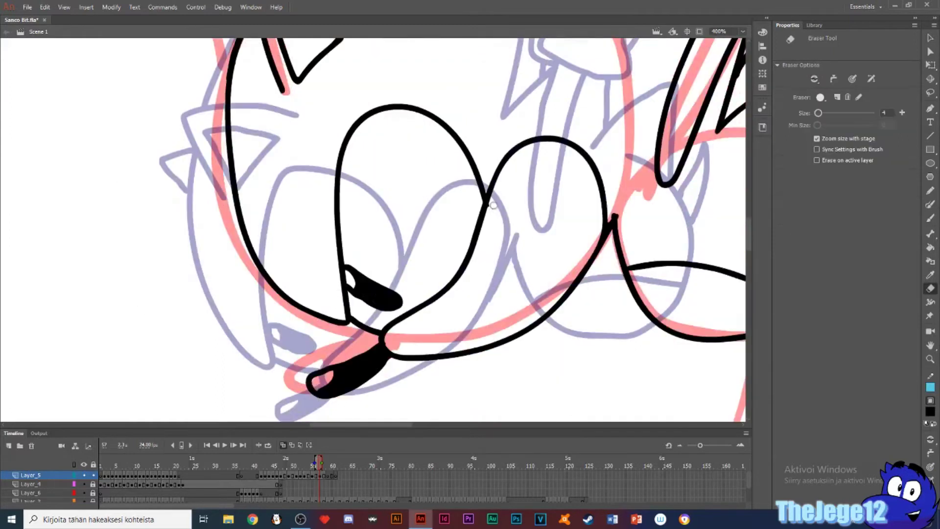
scroll(492, 211, right, 3)
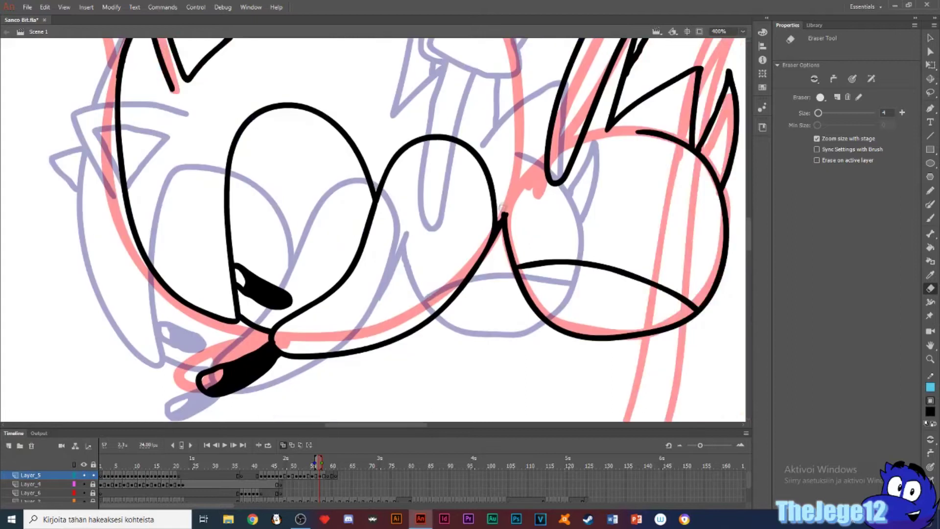
key(b)
scroll(500, 211, up, 5)
scroll(499, 211, right, 2)
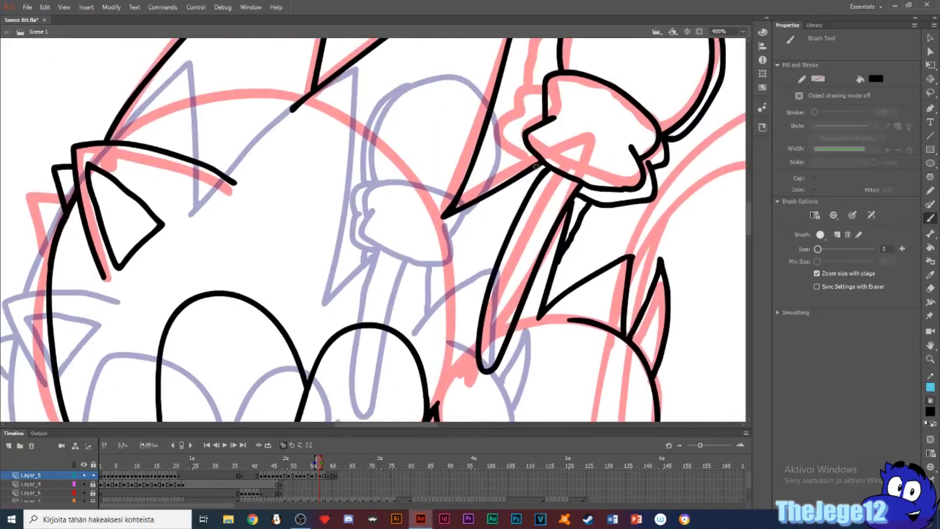
key(e)
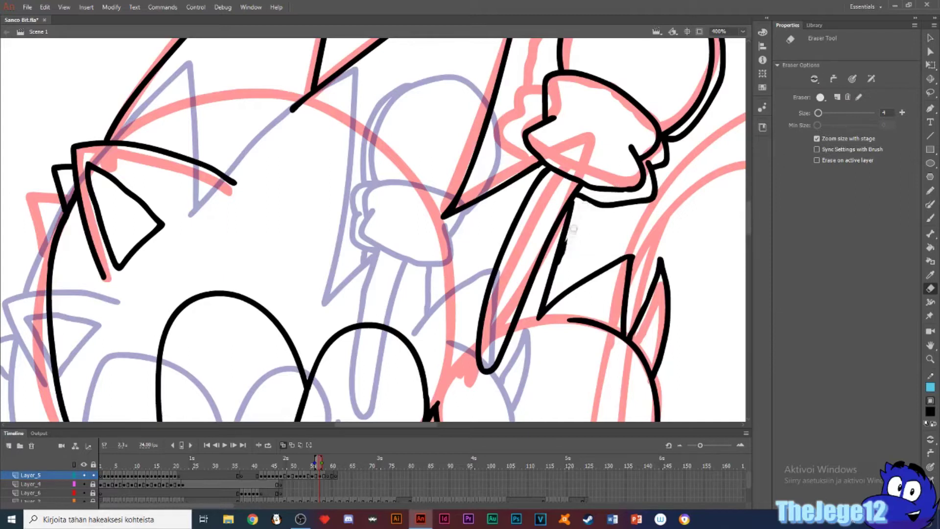
key(b)
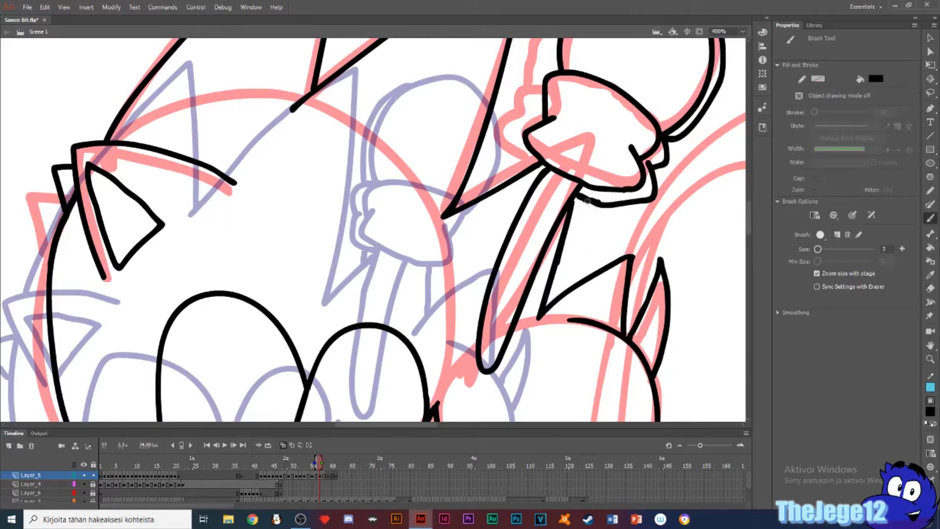
drag(593, 200, 561, 269)
key(e)
- Fit the stage in view and advance to the next rough sketch at frame 59
click(742, 31)
click(742, 49)
key(b)
key(period)
key(period)
key(comma)
key(period)
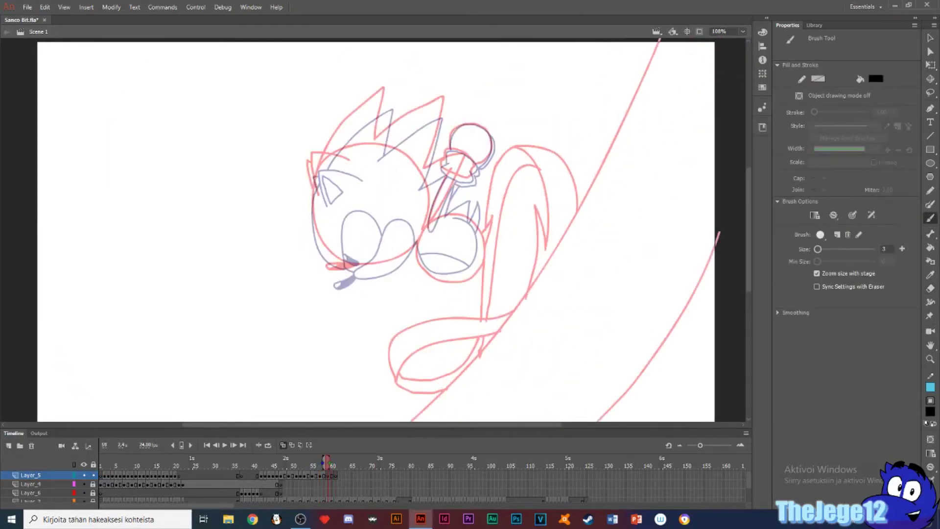
- Ink the muzzle with a black-filled nose on frame 59 and adjust the inked lines with Free Transform
key(ctrl+equal)
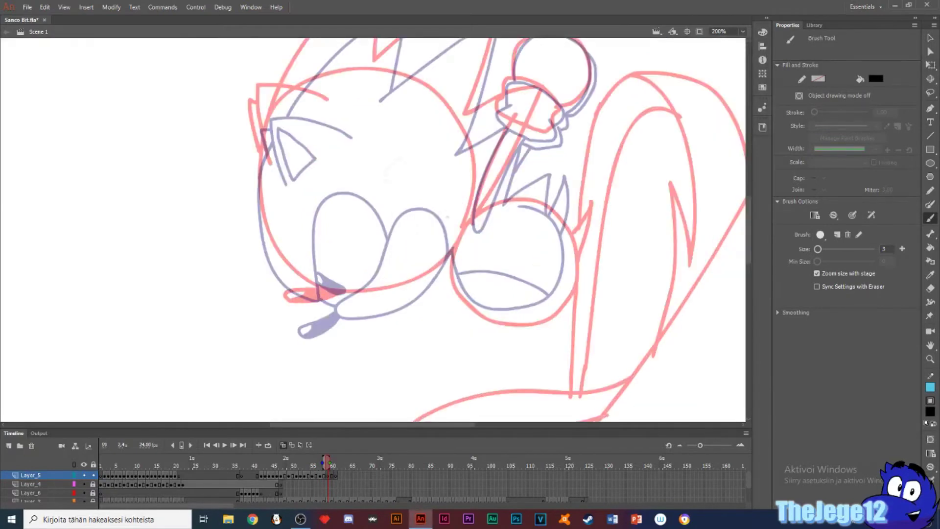
mouse_move(446, 259)
mouse_down()
mouse_move(339, 317)
mouse_move(416, 204)
mouse_move(448, 261)
mouse_move(318, 336)
mouse_move(339, 317)
mouse_up()
key(k)
click(329, 328)
key(ctrl+a)
key(q)
drag(307, 345, 354, 296)
- Ink both eye outlines and the side of the head down to the muzzle
key(b)
mouse_move(404, 210)
mouse_down()
mouse_move(332, 240)
mouse_move(276, 226)
mouse_move(271, 154)
mouse_up()
drag(334, 142, 342, 189)
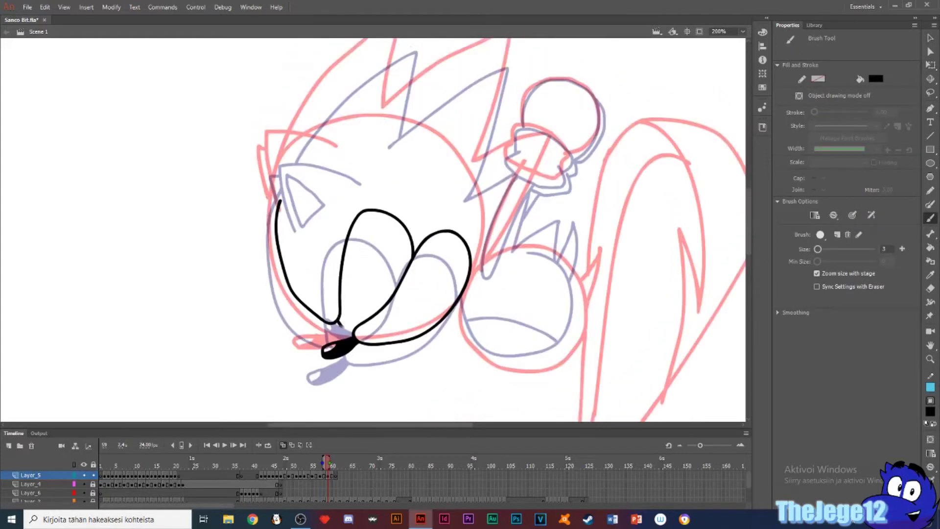
key(k)
click(352, 313)
key(b)
key(ctrl+z)
key(ctrl+z)
key(ctrl+z)
key(ctrl+z)
- Draw the pupil at the base of the near eye and fill it black
drag(341, 302, 349, 316)
key(k)
click(354, 315)
key(b)
- Ink the raised glove with its cuff and arm, and adjust the cuff line to fit the sketch
mouse_move(526, 180)
mouse_down()
mouse_move(516, 128)
mouse_move(565, 182)
mouse_move(488, 280)
mouse_move(529, 194)
mouse_up()
mouse_move(523, 127)
mouse_down()
mouse_move(528, 91)
mouse_move(595, 147)
mouse_move(576, 161)
mouse_up()
key(v)
drag(529, 181, 530, 172)
key(b)
- Ink the round body with its belly line, the tail and the back quill beside the arm
mouse_move(462, 292)
mouse_down()
mouse_move(465, 338)
mouse_move(570, 360)
mouse_move(545, 249)
mouse_move(585, 287)
mouse_up()
mouse_move(463, 316)
mouse_down()
mouse_move(507, 333)
mouse_move(540, 368)
mouse_up()
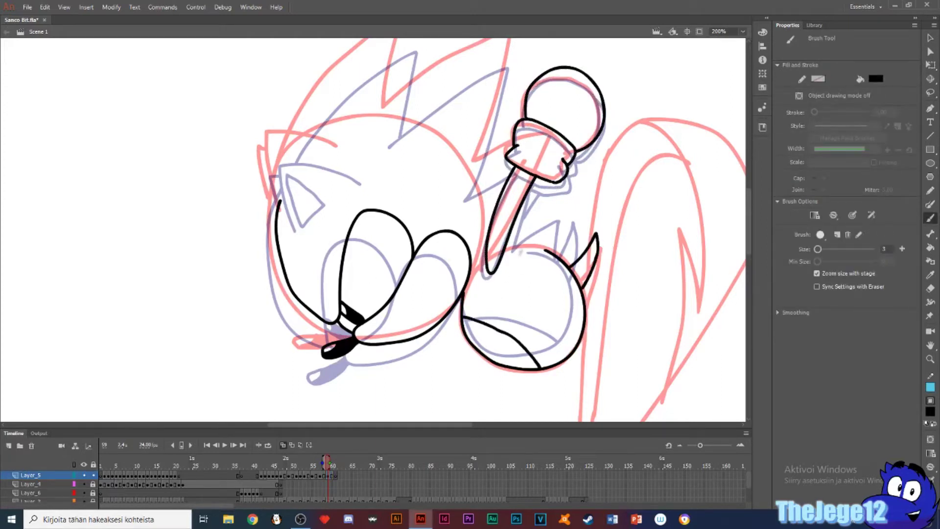
mouse_move(561, 257)
mouse_down()
mouse_move(568, 208)
mouse_move(535, 178)
mouse_move(573, 191)
mouse_up()
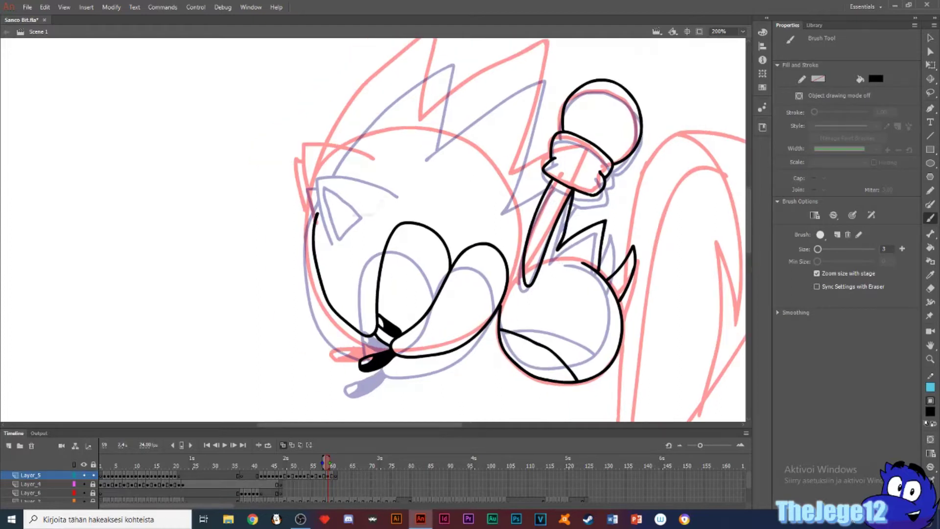
- Ink the near ear's outline and its inner triangle on top of the head
mouse_move(402, 187)
mouse_down()
mouse_move(318, 176)
mouse_move(337, 240)
mouse_up()
mouse_move(322, 185)
mouse_down()
mouse_move(364, 228)
mouse_move(323, 189)
mouse_up()
mouse_move(326, 182)
mouse_down()
mouse_move(321, 165)
mouse_move(288, 220)
mouse_up()
key(b)
key(e)
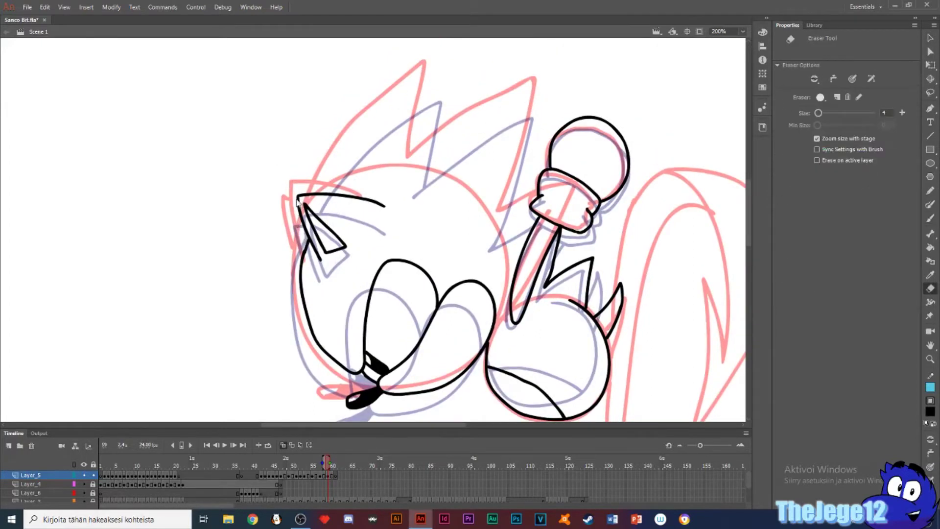
- Lasso the upper end of the head's side outline and transform it to meet the near ear
key(ctrl+z)
key(q)
key(Escape)
key(l)
mouse_move(310, 247)
mouse_down()
mouse_move(349, 365)
mouse_move(293, 247)
mouse_move(316, 225)
mouse_up()
key(q)
click(295, 275)
click(312, 327)
click(329, 368)
key(b)
key(q)
key(b)
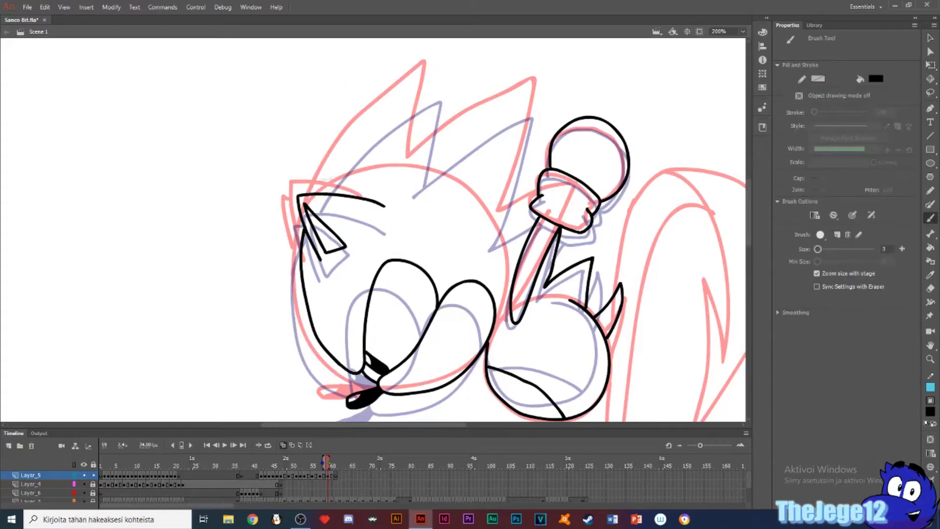
- Undo the last stroke, then ink the head quills and the rear hand's outline beside the raised glove
key(ctrl+z)
mouse_move(345, 163)
mouse_down()
mouse_move(349, 194)
mouse_move(394, 157)
mouse_move(394, 182)
mouse_move(494, 167)
mouse_move(492, 228)
mouse_up()
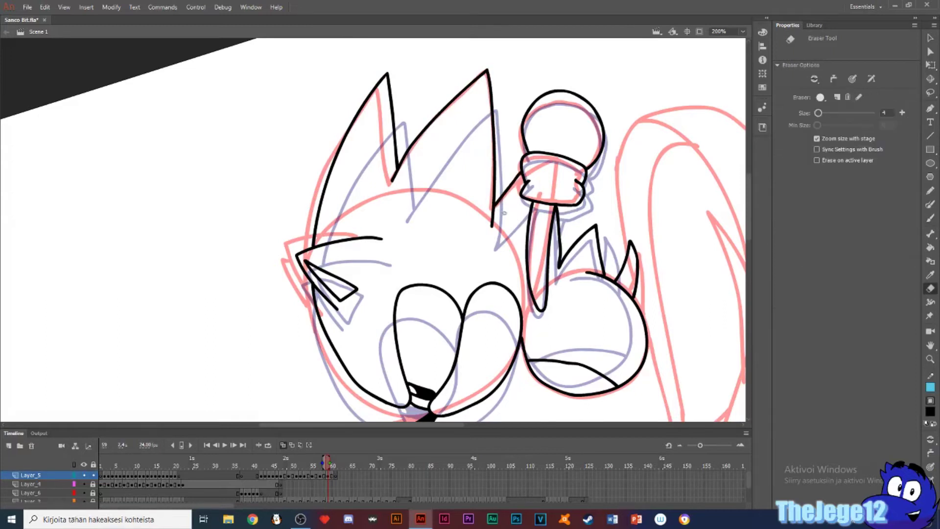
drag(598, 169, 581, 204)
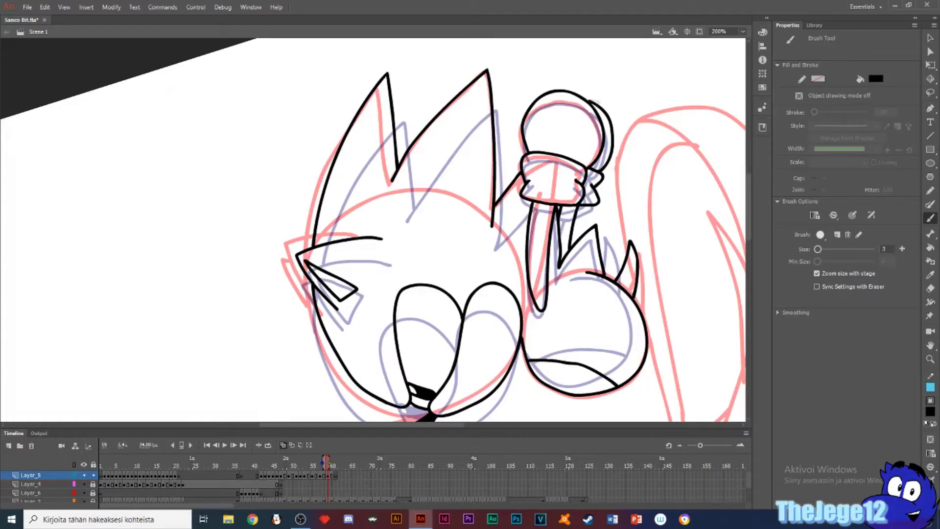
- Insert a blank keyframe at frame 63 on Layer_5, return to frame 61 and save the file
click(742, 31)
click(724, 42)
key(period)
key(period)
key(period)
key(period)
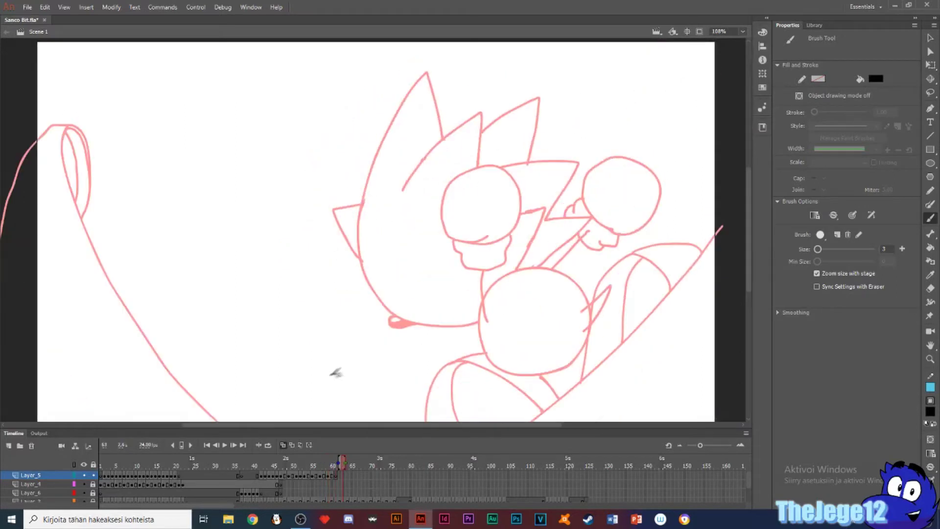
key(F7)
key(comma)
key(comma)
key(ctrl+s)
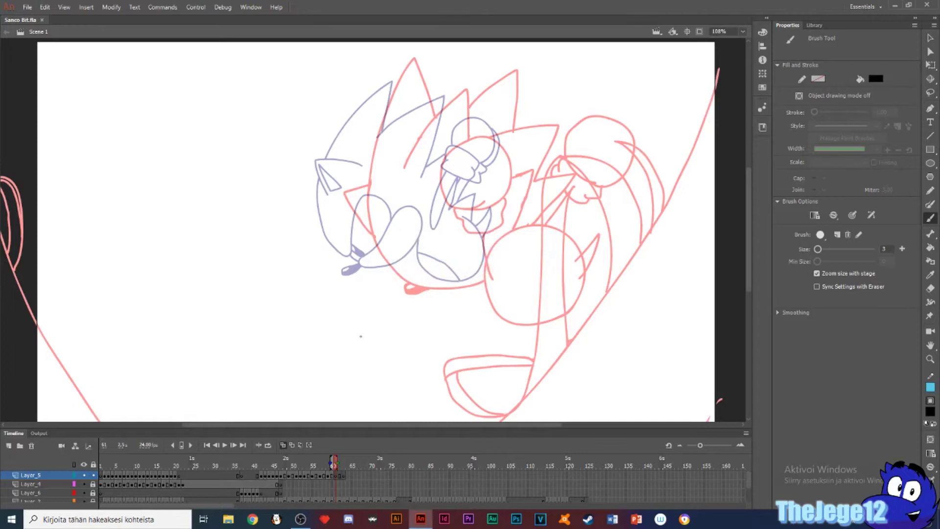
- Ink the near glove with its cuff and arm on frame 61 at 200% zoom
click(741, 31)
click(724, 103)
drag(591, 167, 416, 214)
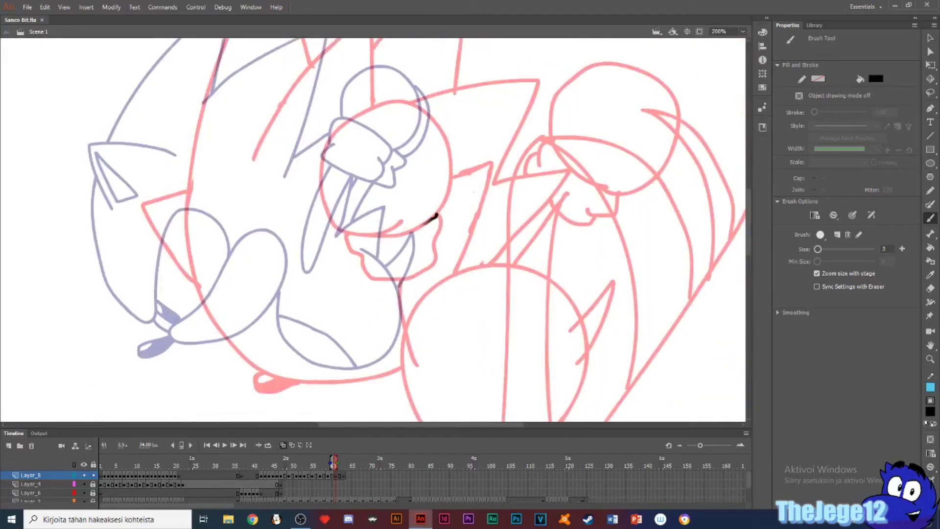
mouse_move(332, 211)
mouse_down()
mouse_move(429, 120)
mouse_move(439, 208)
mouse_move(366, 256)
mouse_up()
mouse_move(438, 235)
mouse_down()
mouse_move(359, 256)
mouse_move(387, 194)
mouse_move(390, 230)
mouse_move(383, 200)
mouse_move(450, 242)
mouse_move(444, 258)
mouse_up()
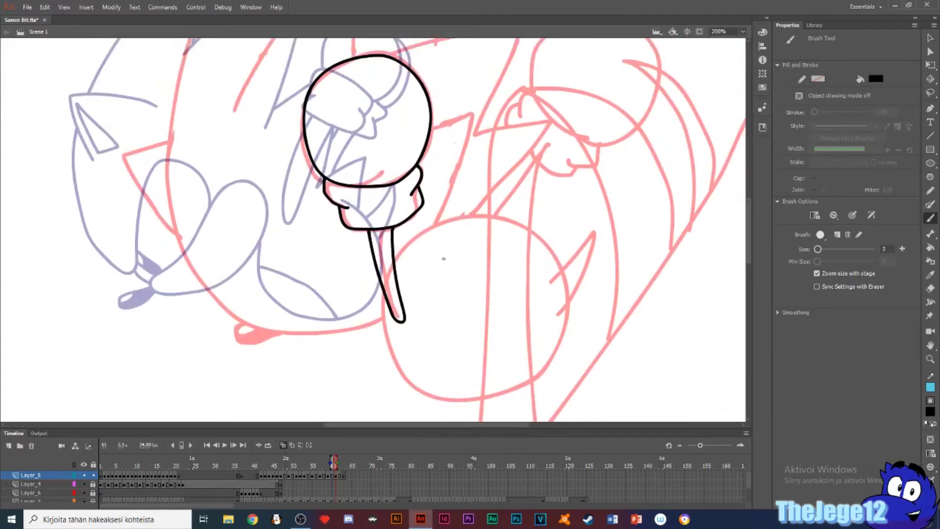
- Ink the round body's outline and the two back quills rising behind the near arm
mouse_move(364, 227)
mouse_down()
mouse_move(280, 223)
mouse_move(295, 185)
mouse_up()
mouse_move(313, 250)
mouse_down()
mouse_move(326, 327)
mouse_move(399, 357)
mouse_move(473, 327)
mouse_move(497, 263)
mouse_up()
mouse_move(321, 217)
mouse_down()
mouse_move(398, 121)
mouse_move(408, 200)
mouse_up()
mouse_move(405, 173)
mouse_down()
mouse_move(416, 159)
mouse_move(476, 201)
mouse_up()
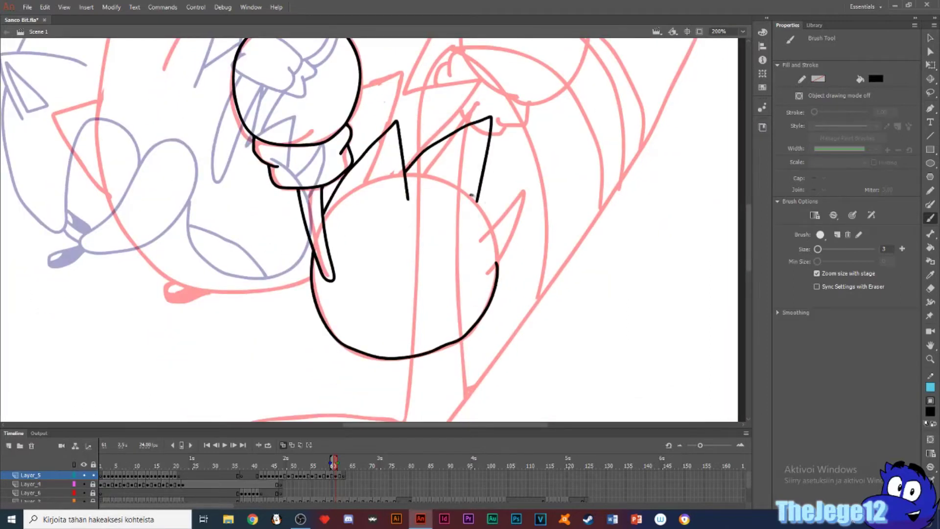
key(e)
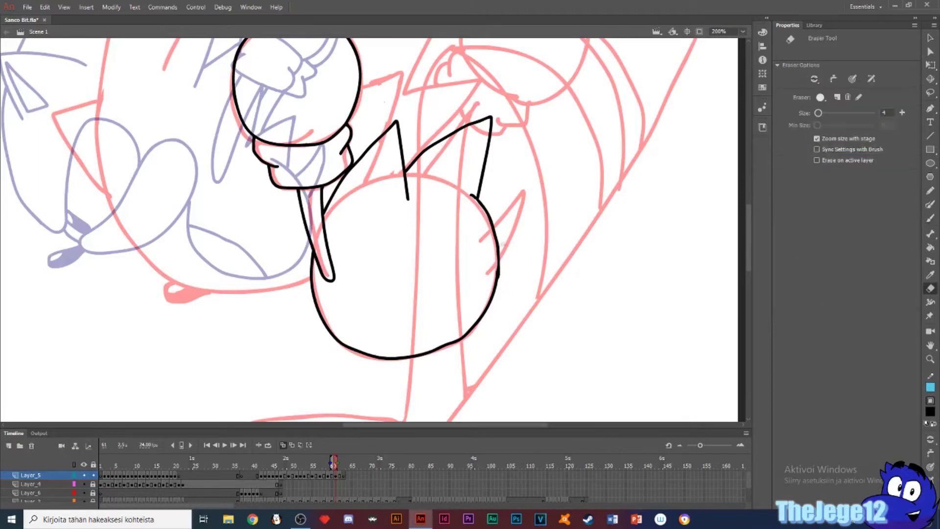
key(b)
- Ink the tail at the body's side and set its fill colour to black
mouse_move(479, 241)
mouse_down()
mouse_move(521, 194)
mouse_move(492, 268)
mouse_up()
key(v)
key(k)
click(875, 78)
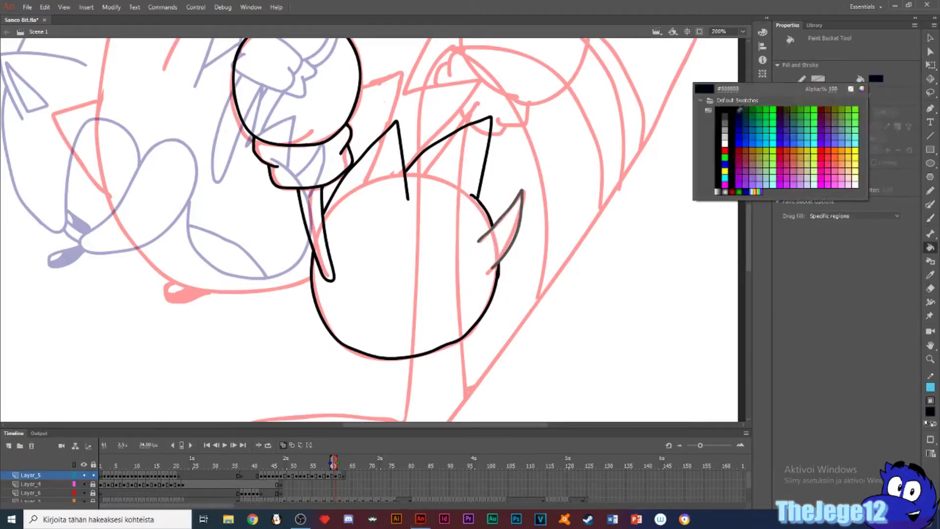
click(739, 109)
key(b)
- Ink the muzzle, ear and side of the head, and fill the nose black
drag(425, 179, 549, 175)
mouse_move(381, 290)
mouse_down()
mouse_move(323, 245)
mouse_move(433, 237)
mouse_move(489, 272)
mouse_up()
mouse_move(276, 119)
mouse_down()
mouse_move(260, 193)
mouse_move(286, 214)
mouse_up()
mouse_move(279, 215)
mouse_down()
mouse_move(335, 286)
mouse_move(364, 300)
mouse_move(372, 316)
mouse_move(352, 323)
mouse_up()
key(k)
click(362, 318)
- Ink the head quills above and behind the near glove
drag(360, 146, 358, 305)
key(b)
mouse_move(331, 257)
mouse_down()
mouse_move(394, 155)
mouse_move(454, 198)
mouse_up()
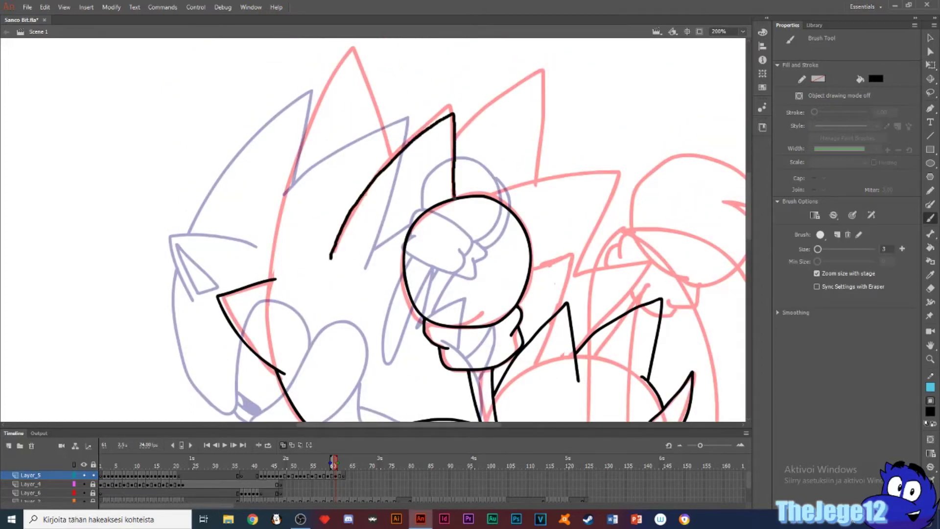
mouse_move(273, 245)
mouse_down()
mouse_move(326, 106)
mouse_move(368, 48)
mouse_move(394, 158)
mouse_up()
mouse_move(479, 230)
mouse_down()
mouse_move(373, 187)
mouse_move(362, 218)
mouse_up()
drag(484, 156, 442, 246)
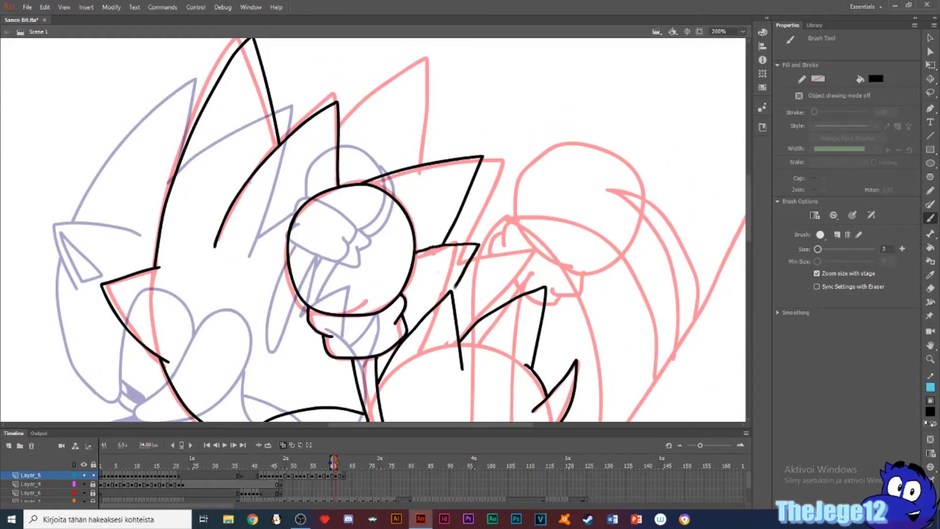
drag(455, 287, 450, 293)
drag(387, 176, 389, 202)
mouse_move(341, 148)
mouse_down()
mouse_move(371, 130)
mouse_move(434, 126)
mouse_move(422, 191)
mouse_up()
drag(478, 279, 417, 239)
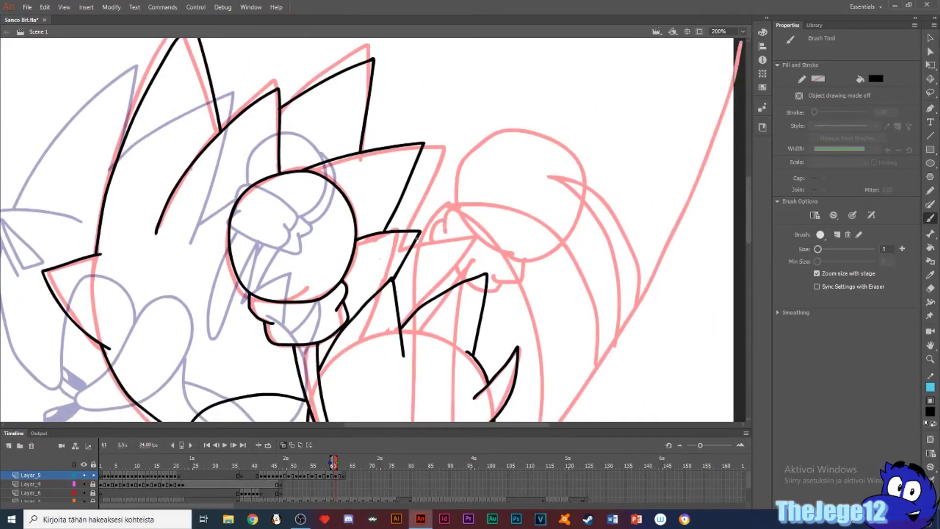
drag(457, 285, 455, 286)
drag(518, 116, 509, 147)
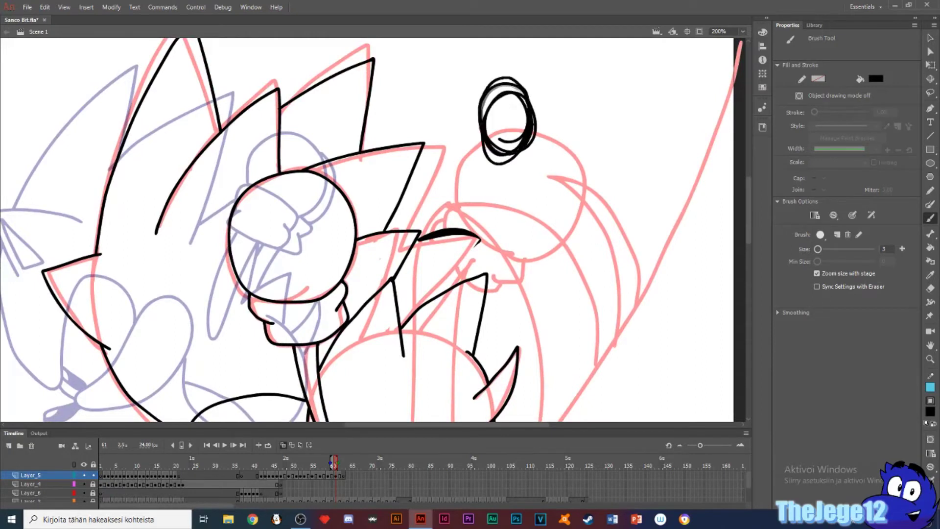
drag(587, 73, 582, 162)
drag(570, 89, 595, 81)
mouse_move(484, 188)
mouse_down()
mouse_move(619, 186)
mouse_move(614, 191)
mouse_up()
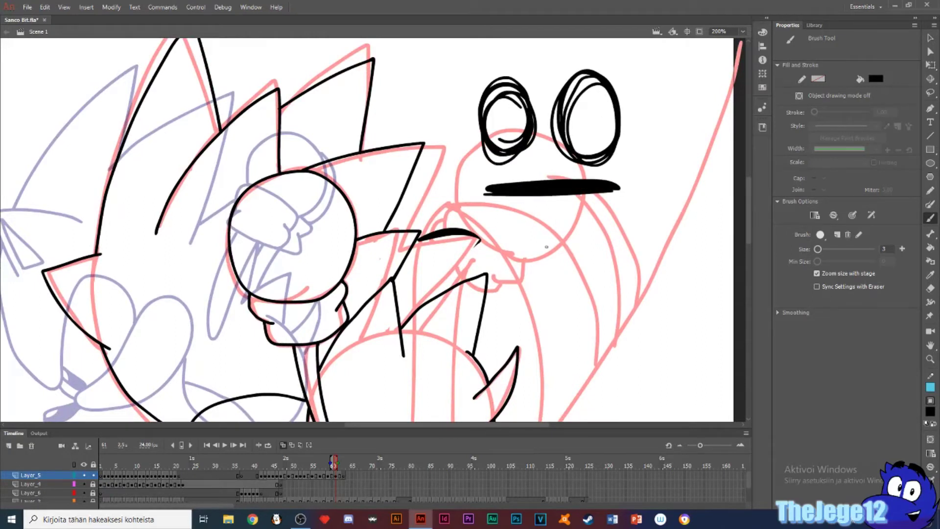
key(ctrl+z)
key(ctrl+z)
key(ctrl+z)
key(ctrl+z)
key(ctrl+z)
key(ctrl+z)
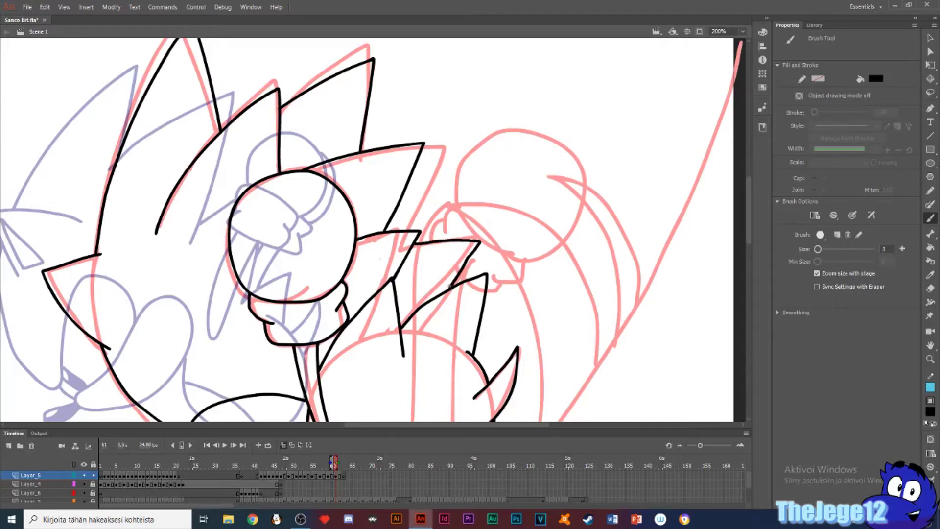
- Ink the rear glove with its cuff, and save the file after advancing to frame 63
mouse_move(474, 240)
mouse_down()
mouse_move(543, 138)
mouse_move(490, 252)
mouse_move(469, 232)
mouse_up()
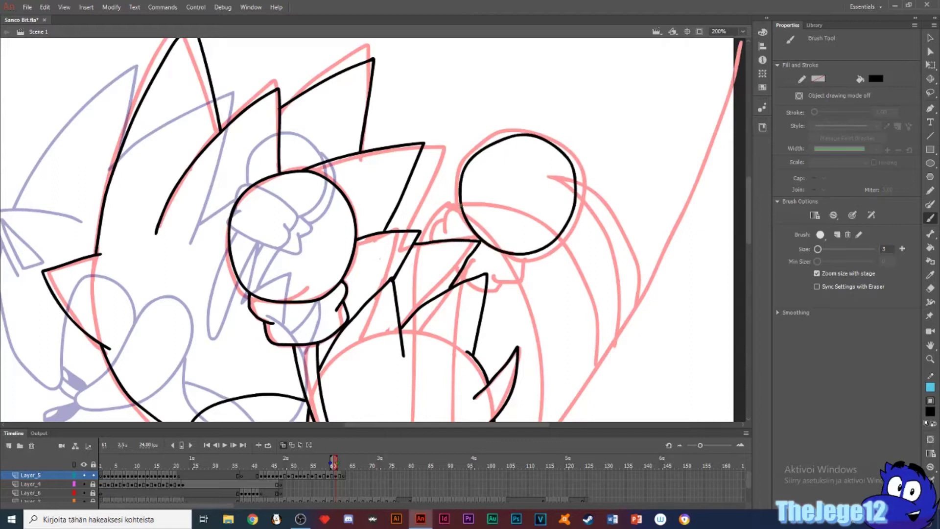
drag(505, 273, 487, 294)
drag(487, 294, 575, 164)
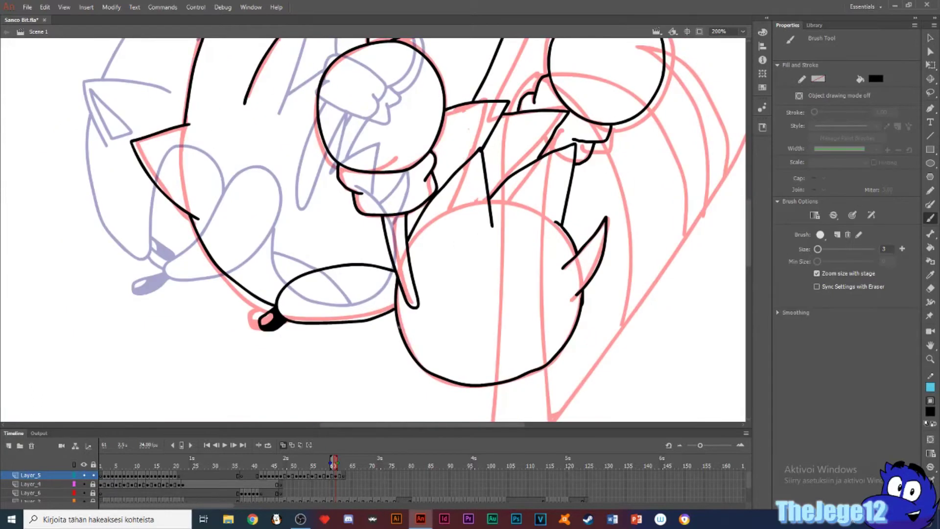
key(period)
key(ctrl+s)
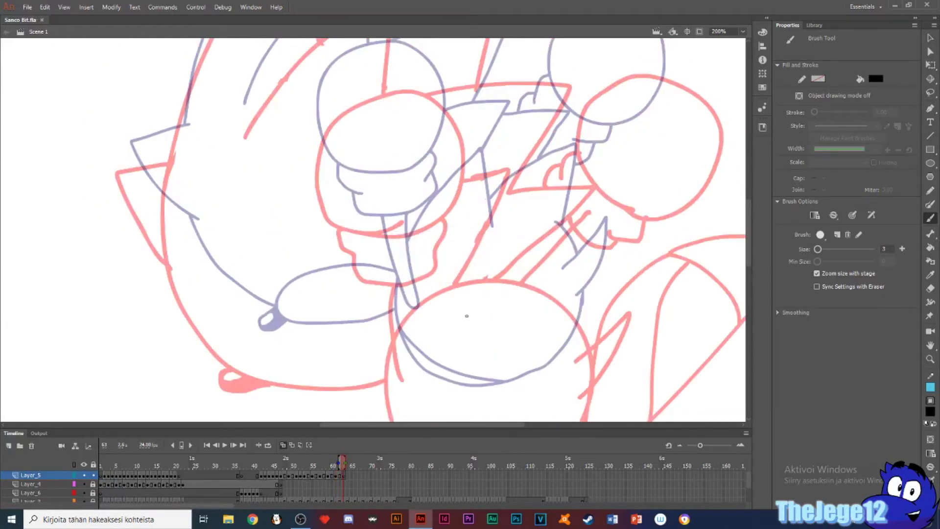
- Ink the near glove's circle on frame 63 and place a pasted copy of it over the rear glove
mouse_move(407, 238)
mouse_down()
mouse_move(322, 201)
mouse_move(444, 108)
mouse_move(407, 238)
mouse_up()
key(v)
click(405, 240)
key(ctrl+c)
key(ctrl+v)
drag(404, 304, 682, 211)
- Ink the near glove's cuff and arm, and the round body's outline below them
key(b)
drag(444, 217, 445, 143)
mouse_move(445, 142)
mouse_down()
mouse_move(417, 203)
mouse_move(353, 184)
mouse_up()
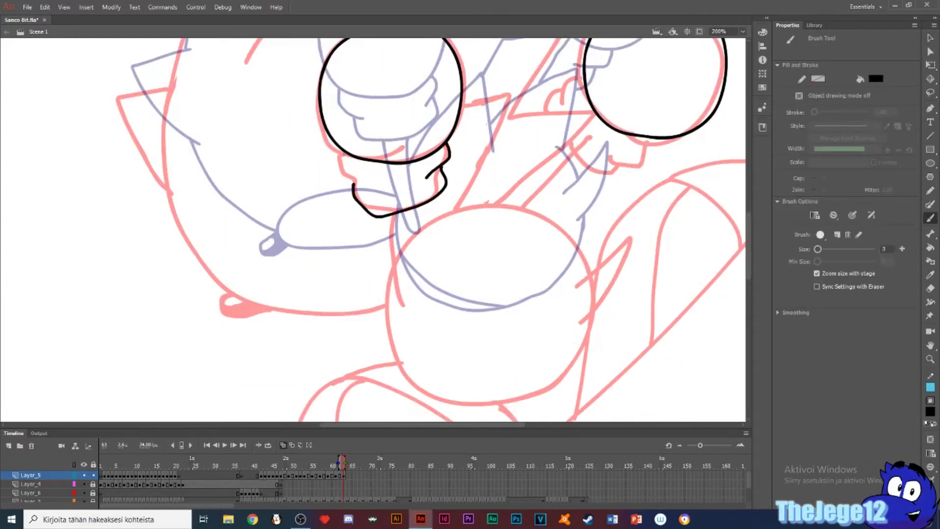
mouse_move(410, 211)
mouse_down()
mouse_move(384, 275)
mouse_move(377, 215)
mouse_move(511, 216)
mouse_up()
key(ctrl+z)
mouse_move(389, 290)
mouse_down()
mouse_move(513, 401)
mouse_move(586, 265)
mouse_move(565, 231)
mouse_up()
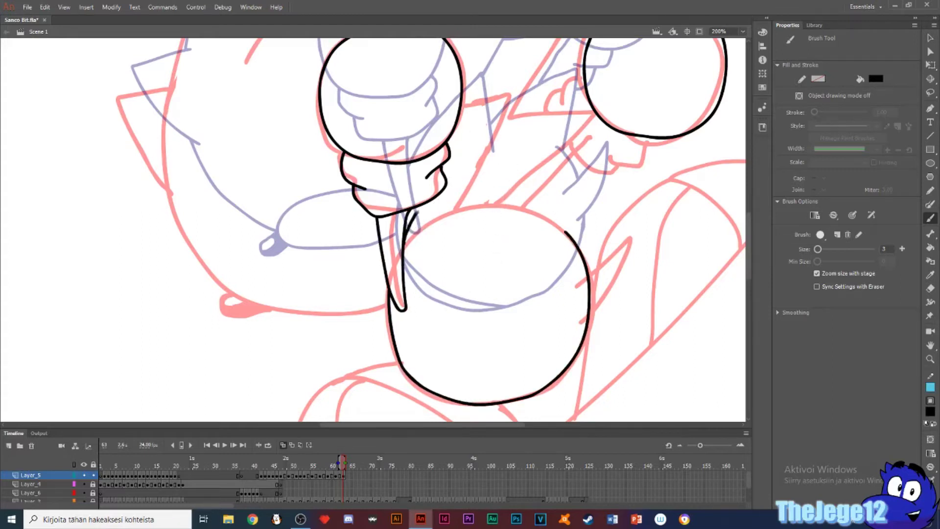
- Ink the two back quills and the small tail on frame 63, recolouring the tail's strokes black
drag(487, 145, 493, 240)
mouse_move(494, 203)
mouse_down()
mouse_move(592, 151)
mouse_move(582, 256)
mouse_move(592, 306)
mouse_move(580, 323)
mouse_up()
ctrl+click(589, 296)
key(Delete)
click(875, 80)
key(k)
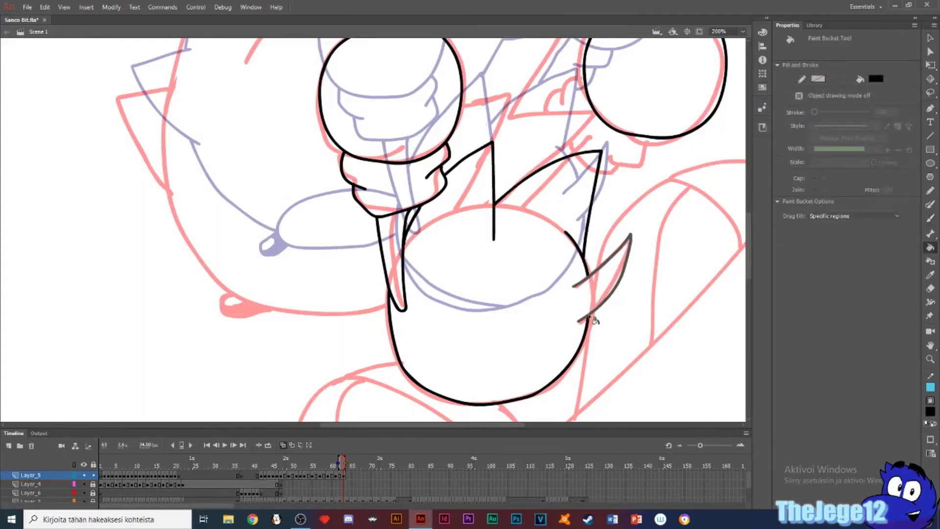
click(593, 316)
key(b)
- Handwrite the underlined note "... ALL THESE SPIKES!!" beside the near glove, and delete it
drag(445, 195, 504, 259)
click(57, 195)
click(78, 193)
click(93, 192)
mouse_move(114, 189)
mouse_down()
mouse_move(142, 180)
mouse_move(130, 164)
mouse_up()
drag(149, 131, 171, 156)
drag(179, 117, 200, 157)
drag(233, 118, 235, 159)
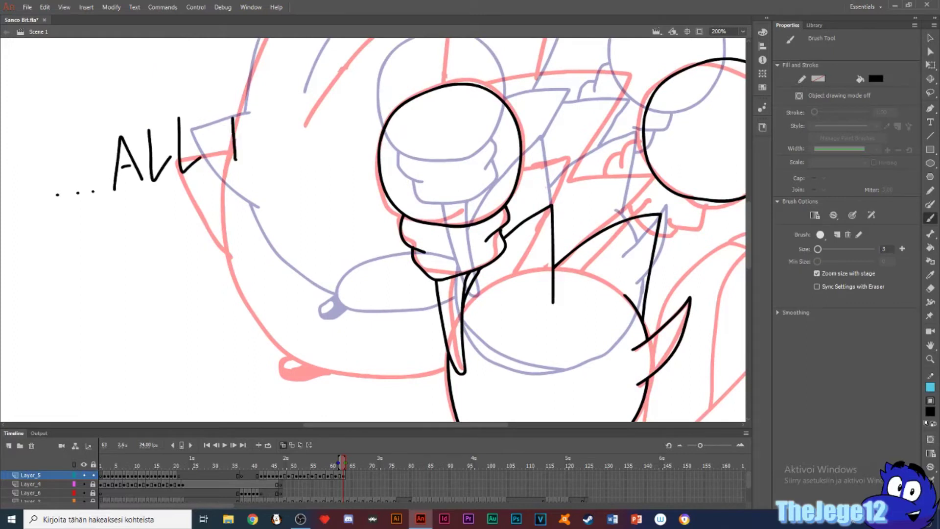
drag(313, 98, 333, 129)
drag(139, 218, 225, 244)
drag(238, 200, 291, 215)
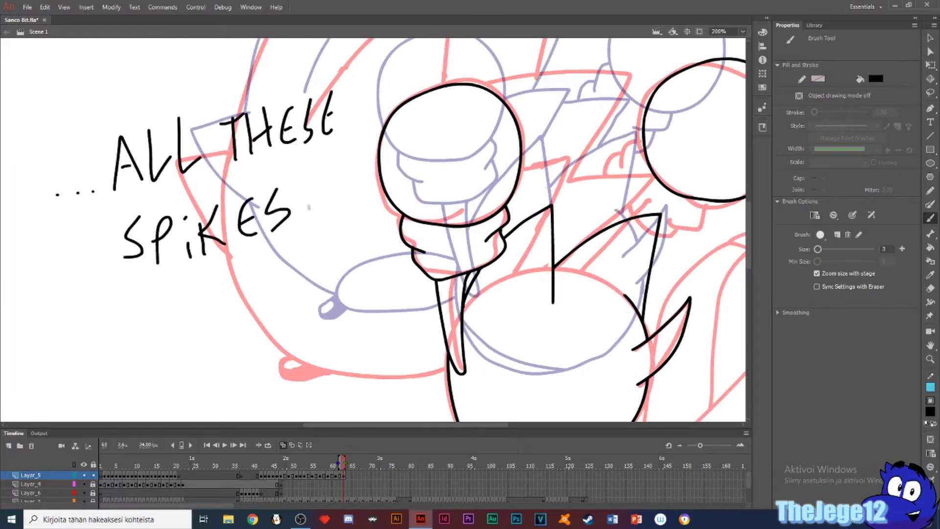
drag(309, 178, 306, 215)
drag(324, 174, 320, 206)
drag(154, 280, 322, 232)
drag(321, 148, 98, 211)
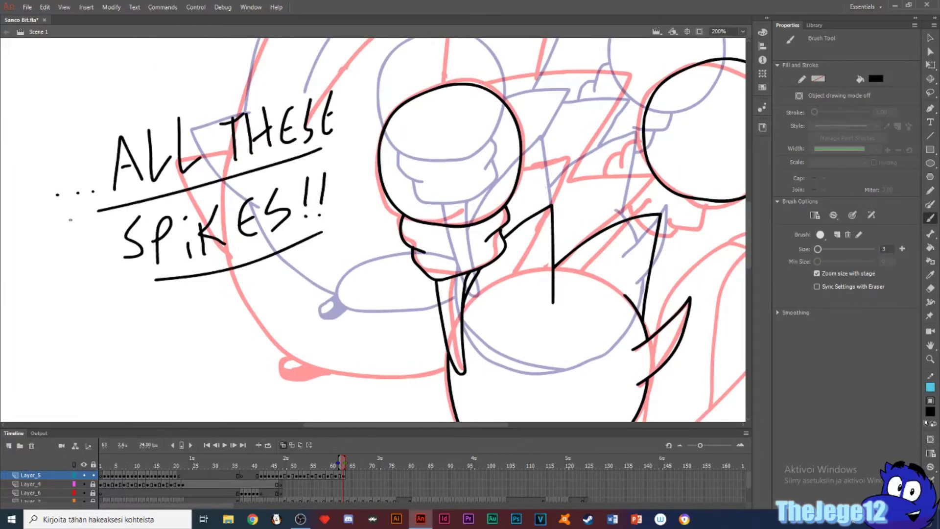
drag(34, 324, 344, 60)
key(Delete)
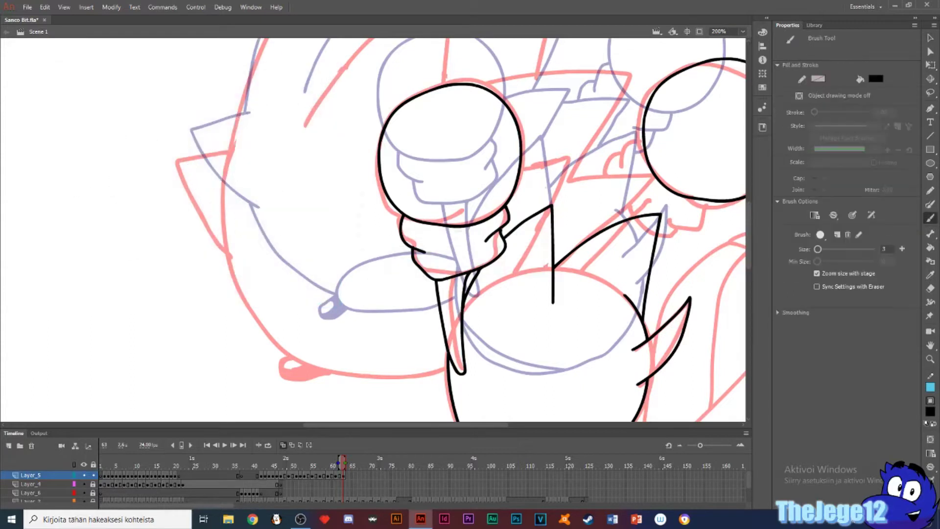
- Ink the muzzle, the black nose with its highlight, and the ear on frame 63
scroll(373, 230, down, 3)
mouse_move(439, 177)
mouse_down()
mouse_move(310, 156)
mouse_move(372, 243)
mouse_move(446, 228)
mouse_up()
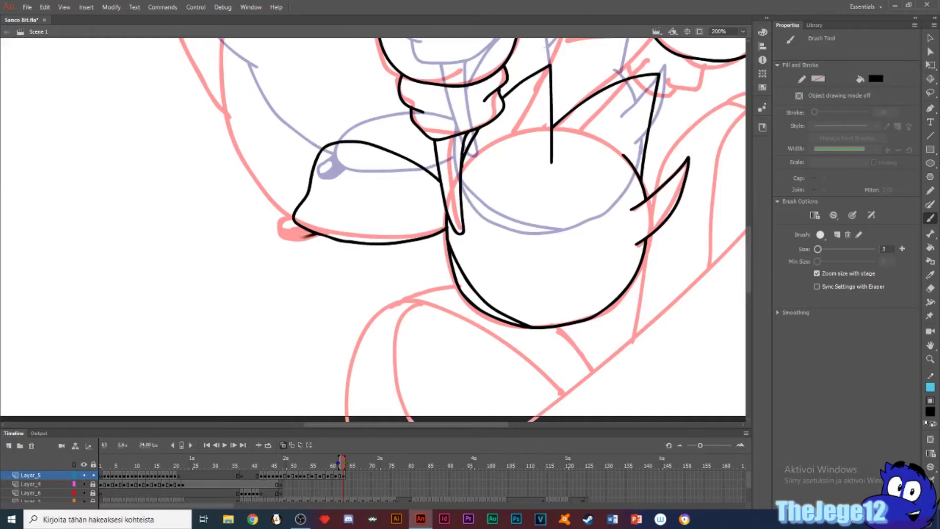
scroll(373, 230, up, 3)
scroll(372, 230, left, 2)
mouse_move(285, 114)
mouse_down()
mouse_move(223, 127)
mouse_move(279, 221)
mouse_up()
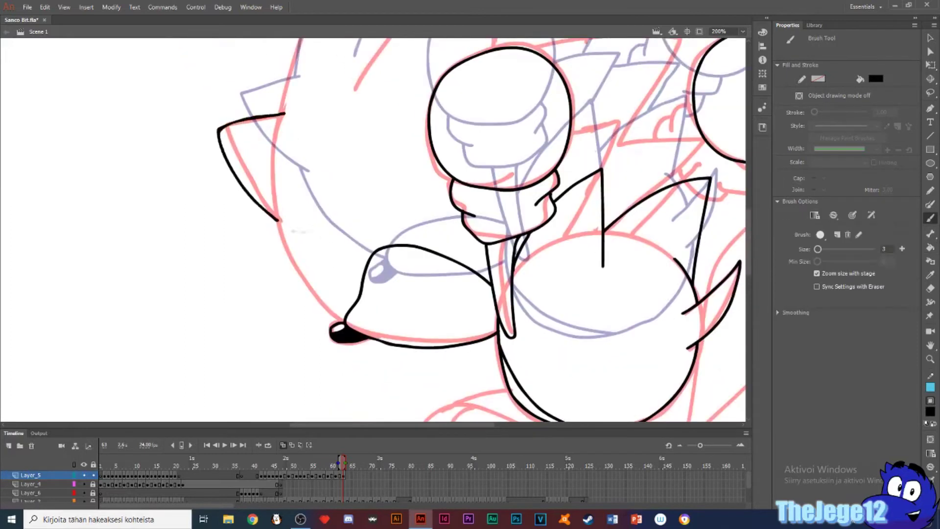
- Ink the quill above the near glove, and the head's outline rising from the ear into the tall front quill
scroll(373, 230, up, 3)
scroll(373, 230, right, 1)
mouse_move(338, 250)
mouse_down()
mouse_move(490, 105)
mouse_move(480, 208)
mouse_up()
scroll(373, 230, up, 1)
scroll(373, 230, left, 1)
key(e)
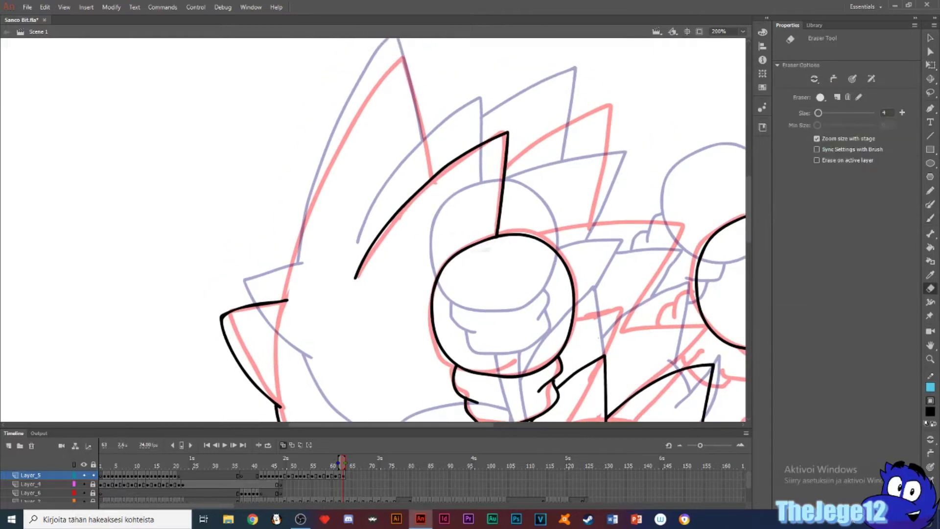
key(b)
mouse_move(285, 299)
mouse_down()
mouse_move(348, 123)
mouse_move(422, 123)
mouse_move(434, 174)
mouse_up()
mouse_move(409, 231)
mouse_down()
mouse_move(250, 191)
mouse_move(258, 114)
mouse_up()
- Ink the quills between the two gloves, and the rear glove with its cuff, on frame 63
mouse_move(423, 191)
mouse_down()
mouse_move(458, 227)
mouse_move(454, 239)
mouse_up()
drag(454, 240, 448, 289)
mouse_move(360, 163)
mouse_down()
mouse_move(522, 155)
mouse_move(462, 272)
mouse_up()
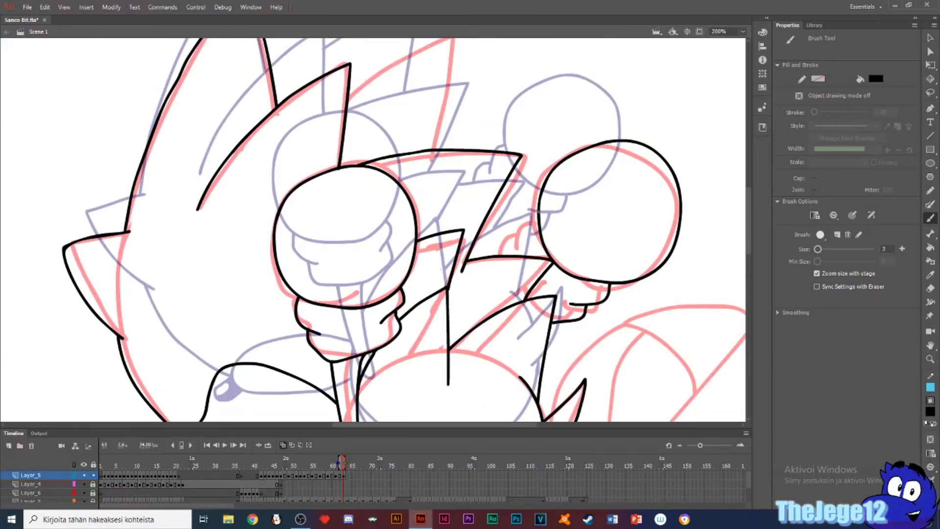
drag(440, 268, 473, 358)
mouse_move(379, 185)
mouse_down()
mouse_move(416, 163)
mouse_move(465, 239)
mouse_up()
mouse_move(422, 411)
mouse_down()
mouse_move(443, 161)
mouse_move(428, 106)
mouse_up()
- Save the file, insert a blank keyframe at frame 65 and ink the near glove's circle on it
key(ctrl+s)
key(F7)
scroll(387, 236, up, 5)
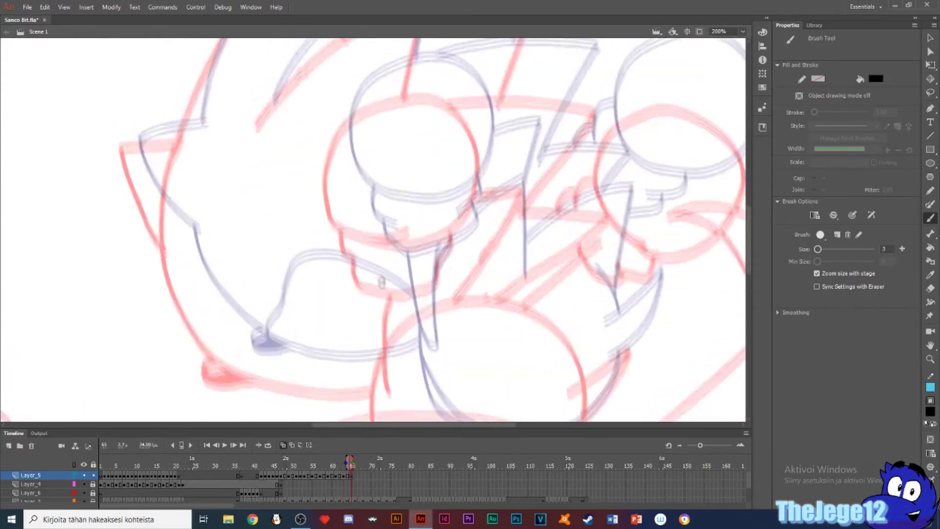
key(ctrl+s)
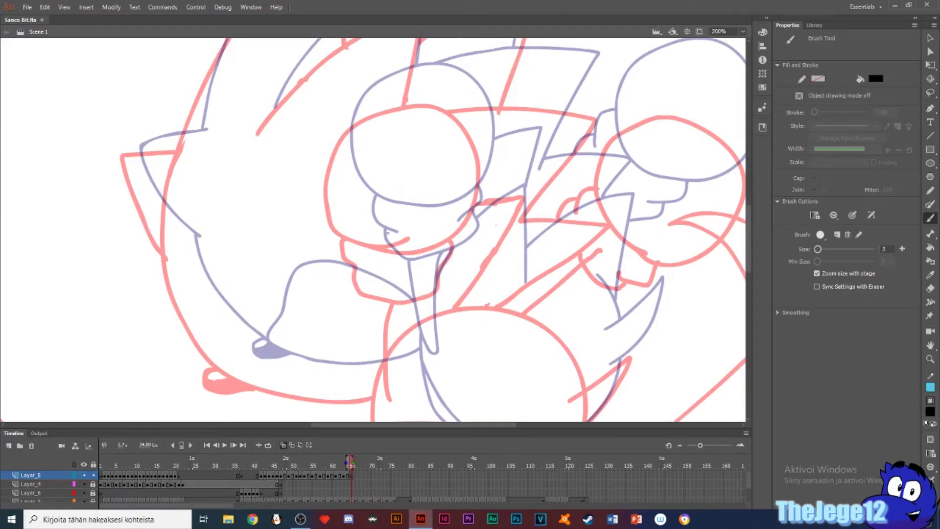
key(ctrl+z)
mouse_move(406, 252)
mouse_down()
mouse_move(326, 182)
mouse_move(480, 166)
mouse_move(402, 250)
mouse_up()
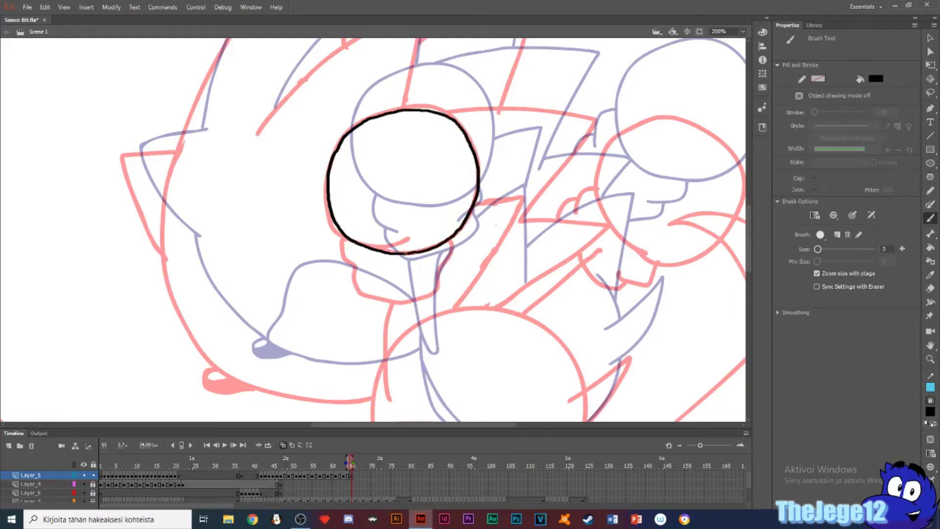
- Ink the near glove's cuff and arm, the first back quill, and the round body's outline on frame 65
scroll(402, 249, down, 3)
drag(428, 184, 334, 192)
mouse_move(394, 223)
mouse_down()
mouse_move(377, 318)
mouse_move(360, 226)
mouse_up()
scroll(359, 225, down, 2)
drag(459, 113, 454, 201)
mouse_move(329, 254)
mouse_down()
mouse_move(381, 377)
mouse_move(537, 263)
mouse_move(519, 223)
mouse_up()
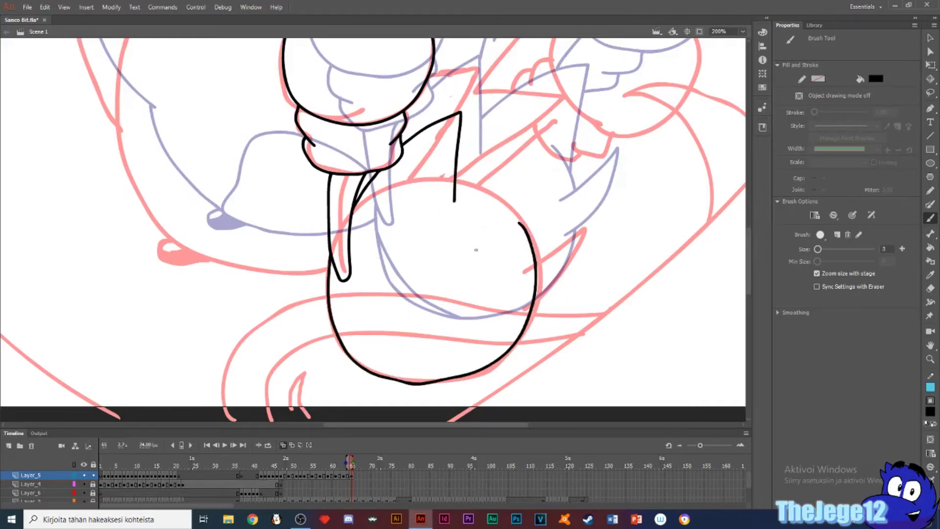
- Ink the second back quill and the curved belly line inside the body's outline
mouse_move(455, 174)
mouse_down()
mouse_move(537, 228)
mouse_move(533, 243)
mouse_up()
drag(375, 371, 391, 379)
key(ctrl+z)
drag(375, 310, 383, 221)
click(742, 31)
click(724, 118)
mouse_move(376, 362)
mouse_down()
mouse_move(460, 328)
mouse_move(493, 179)
mouse_move(505, 220)
mouse_up()
mouse_move(465, 113)
mouse_down()
mouse_move(479, 252)
mouse_move(416, 336)
mouse_move(327, 383)
mouse_up()
key(ctrl+z)
mouse_move(479, 252)
mouse_down()
mouse_move(377, 351)
mouse_move(292, 390)
mouse_up()
key(e)
drag(492, 163, 494, 235)
key(ctrl+minus)
click(687, 31)
drag(642, 276, 373, 86)
key(b)
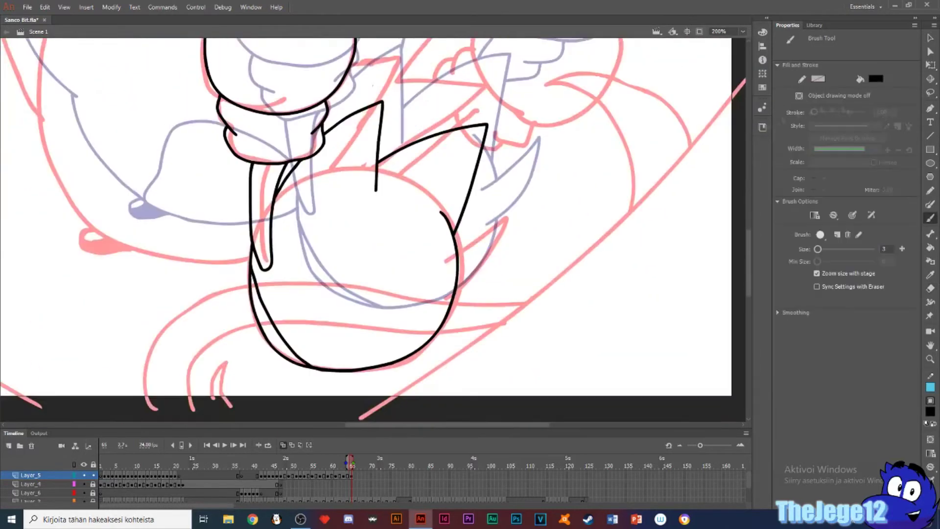
- Ink the small tail, the muzzle and the black nose on frame 65
mouse_move(436, 262)
mouse_down()
mouse_move(501, 228)
mouse_move(434, 300)
mouse_up()
drag(342, 220, 539, 206)
mouse_move(444, 245)
mouse_down()
mouse_move(354, 249)
mouse_move(363, 147)
mouse_move(443, 193)
mouse_up()
drag(297, 221, 285, 230)
drag(342, 220, 406, 303)
- Ink the ear, the head's outline and the front quills above the near glove, and save the file
mouse_move(328, 78)
mouse_down()
mouse_move(289, 174)
mouse_move(355, 299)
mouse_up()
drag(440, 147, 421, 329)
mouse_move(367, 240)
mouse_down()
mouse_move(472, 142)
mouse_move(526, 208)
mouse_move(532, 257)
mouse_up()
mouse_move(300, 305)
mouse_down()
mouse_move(400, 126)
mouse_move(465, 197)
mouse_up()
key(ctrl+s)
drag(526, 341, 359, 195)
mouse_move(427, 213)
mouse_down()
mouse_move(445, 208)
mouse_move(457, 251)
mouse_up()
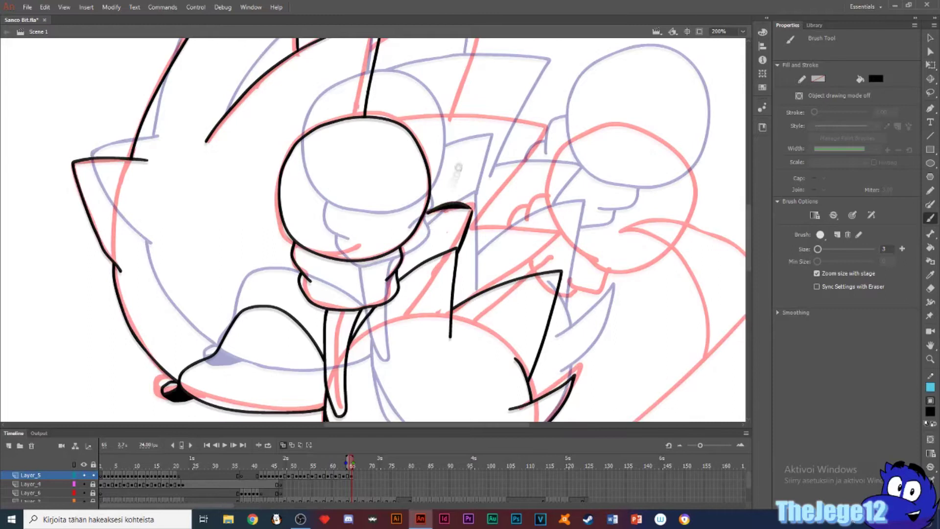
drag(458, 168, 448, 202)
mouse_move(401, 116)
mouse_down()
mouse_move(523, 191)
mouse_move(509, 264)
mouse_up()
drag(529, 247, 519, 287)
key(ctrl+z)
key(ctrl+z)
key(ctrl+z)
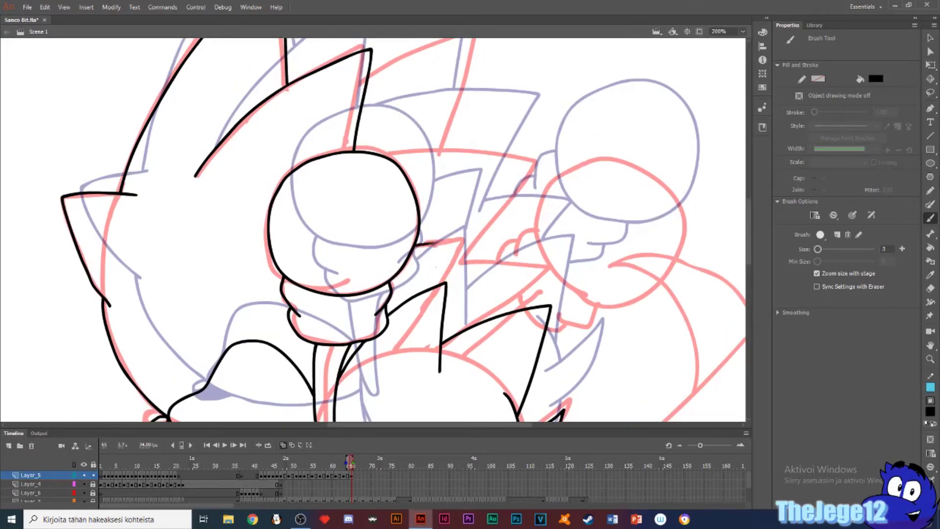
- Ink the remaining quills behind the near glove, and the rear glove with its fingers and cuff, on frame 65
mouse_move(374, 153)
mouse_down()
mouse_move(530, 164)
mouse_move(446, 284)
mouse_up()
drag(431, 195, 445, 254)
mouse_move(385, 129)
mouse_down()
mouse_move(456, 106)
mouse_move(462, 205)
mouse_move(423, 89)
mouse_up()
drag(442, 197, 491, 251)
mouse_move(516, 196)
mouse_down()
mouse_move(646, 216)
mouse_move(526, 210)
mouse_move(517, 193)
mouse_up()
drag(538, 255, 568, 240)
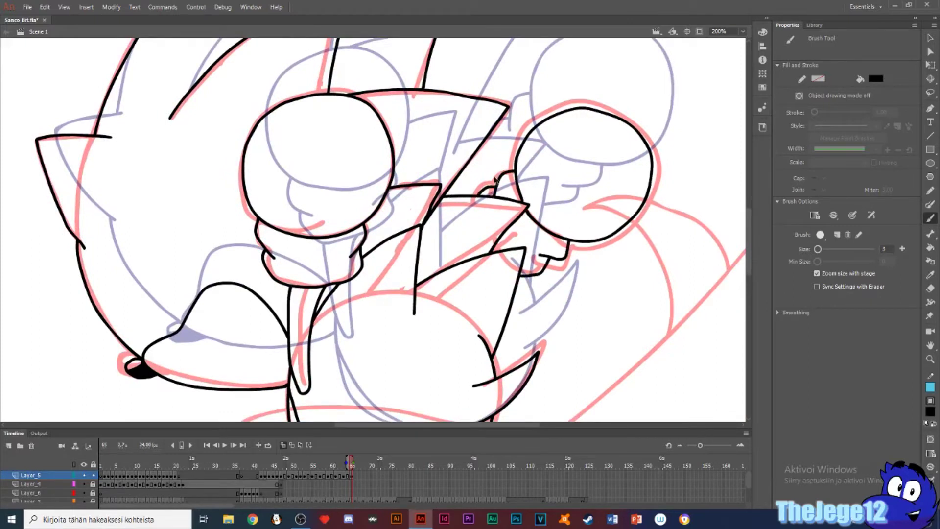
- Save the file, insert a blank keyframe at frame 67 and ink the near glove's circle on it
key(ctrl+s)
key(.)
key(.)
key(F7)
drag(264, 281, 305, 267)
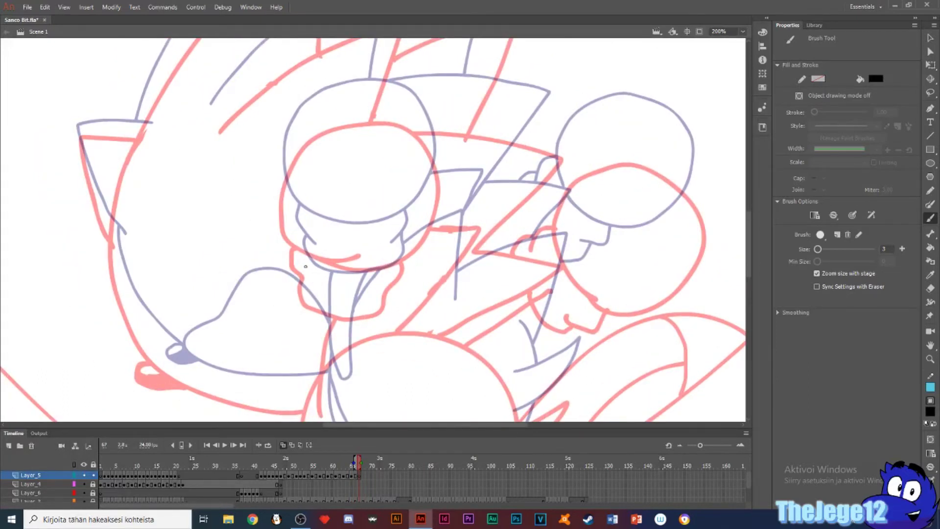
mouse_move(362, 270)
mouse_down()
mouse_move(288, 186)
mouse_move(436, 203)
mouse_move(356, 272)
mouse_up()
- Ink the near glove's cuff and arm, and the side of the body beneath the arm, on frame 67
scroll(349, 205, down, 3)
key(v)
click(348, 202)
key(b)
drag(310, 180, 317, 213)
mouse_move(308, 207)
mouse_down()
mouse_move(370, 252)
mouse_move(397, 223)
mouse_up()
drag(404, 198, 385, 231)
mouse_move(328, 260)
mouse_down()
mouse_move(326, 206)
mouse_move(323, 294)
mouse_move(326, 201)
mouse_move(333, 280)
mouse_move(326, 197)
mouse_up()
key(ctrl+z)
mouse_move(326, 206)
mouse_down()
mouse_move(331, 134)
mouse_move(326, 316)
mouse_up()
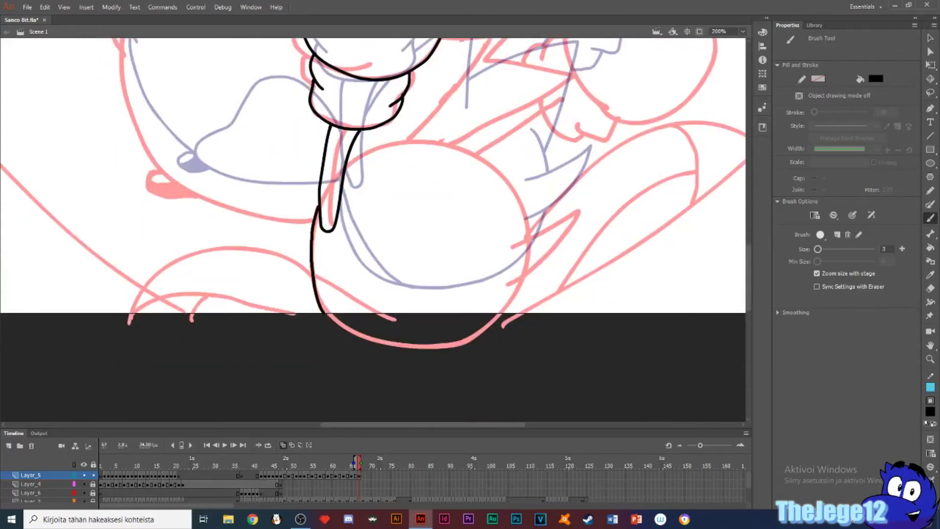
- Close the body's outline with a straight line along the stage's lower edge, and ink the first back quill
drag(420, 314, 528, 315)
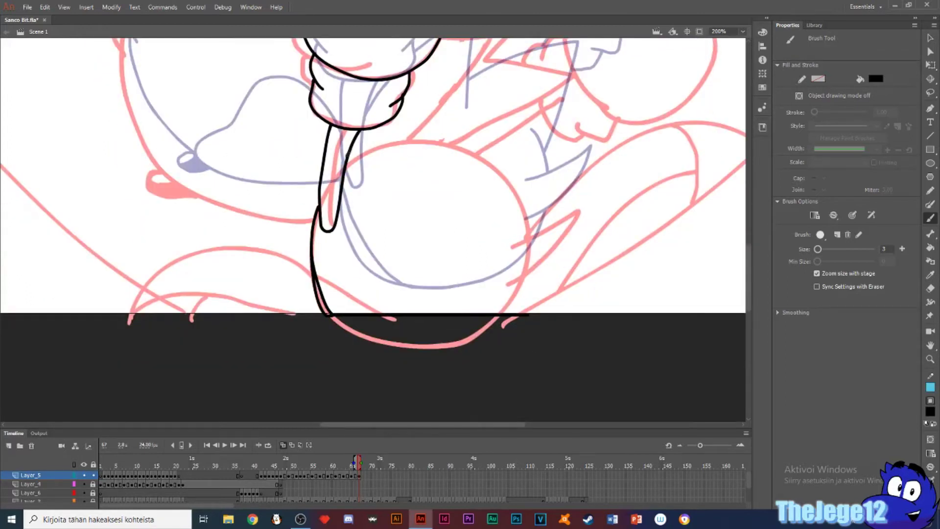
drag(401, 104, 439, 170)
drag(519, 201, 500, 315)
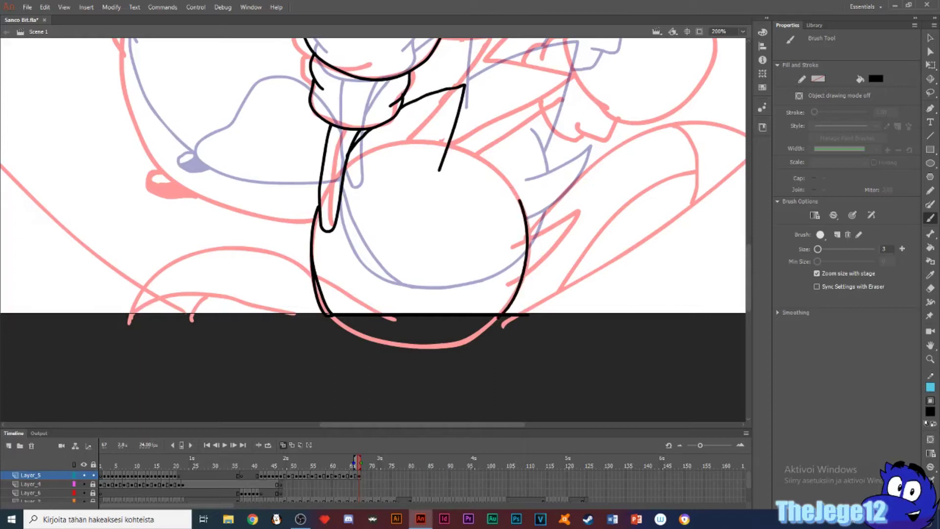
- Ink the second back quill and the small tail on frame 67, recolouring the tail's strokes black
mouse_move(518, 136)
mouse_down()
mouse_move(527, 230)
mouse_move(498, 288)
mouse_up()
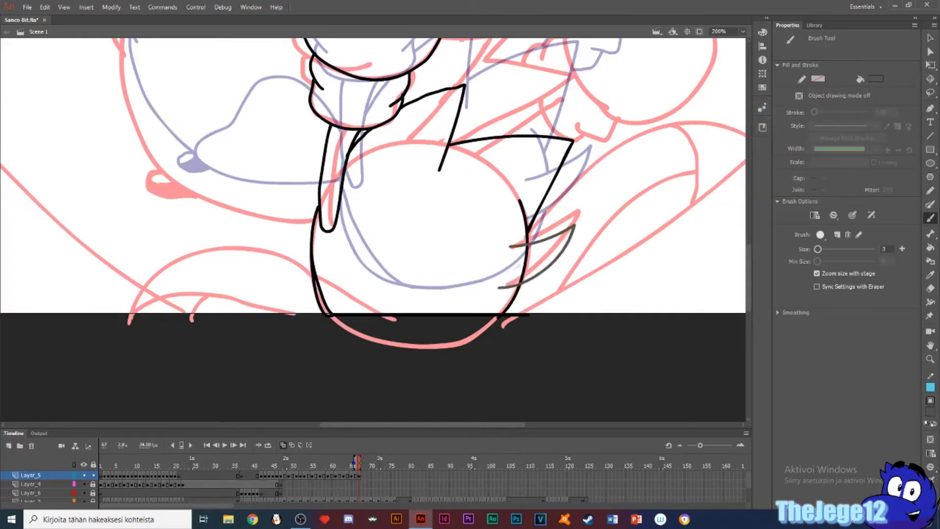
key(k)
click(876, 78)
click(697, 103)
click(550, 264)
key(b)
- Ink the muzzle, the cheek and the ear's lower edge on frame 67, and fill the nose black
drag(296, 201, 478, 357)
drag(338, 106, 307, 215)
scroll(307, 215, down, 3)
scroll(307, 215, right, 1)
mouse_move(416, 292)
mouse_down()
mouse_move(402, 214)
mouse_move(479, 277)
mouse_up()
mouse_move(288, 128)
mouse_down()
mouse_move(314, 223)
mouse_move(345, 252)
mouse_up()
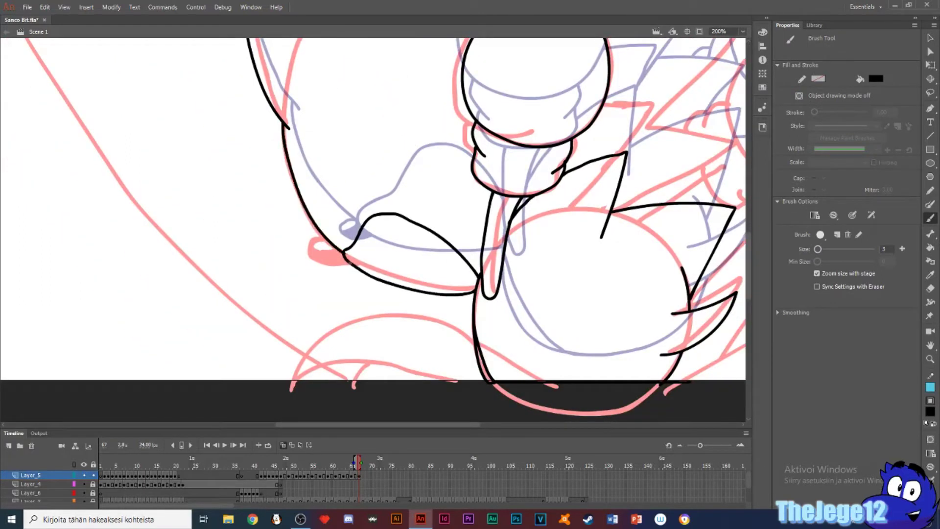
key(k)
click(342, 259)
- Ink the ear's upper edge, the quill above the near glove, and the small quill behind that glove
drag(362, 182, 289, 380)
mouse_move(312, 208)
mouse_down()
mouse_move(398, 141)
mouse_move(490, 108)
mouse_move(482, 195)
mouse_up()
mouse_move(446, 278)
mouse_down()
mouse_move(394, 195)
mouse_move(384, 200)
mouse_up()
key(.)
drag(468, 220, 516, 223)
drag(294, 78, 398, 210)
- Add the text note "I HOPE I'm getting these RIGHT" with trailing dots above the head, and delete it
key(t)
click(138, 192)
text(I H)
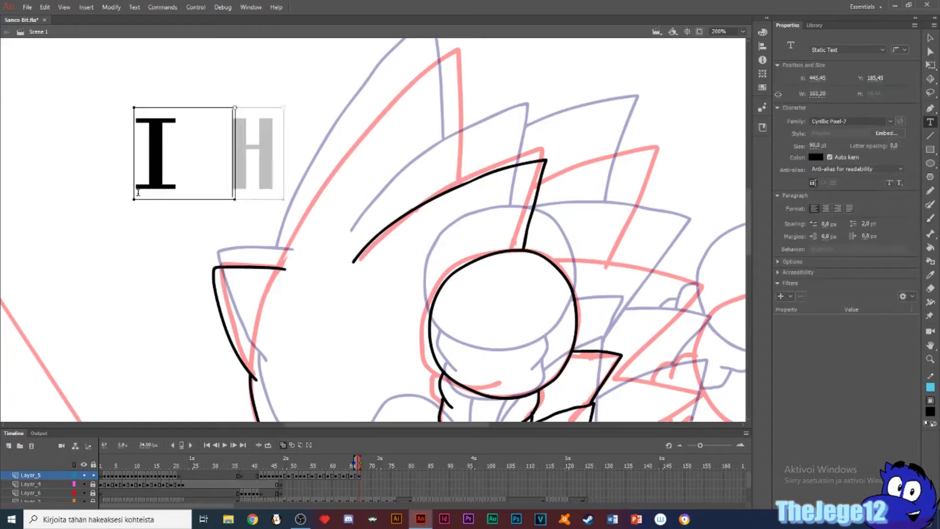
text(OPEi'm)
key(BackSpace)
key(BackSpace)
key(BackSpace)
text(I'm getting these)
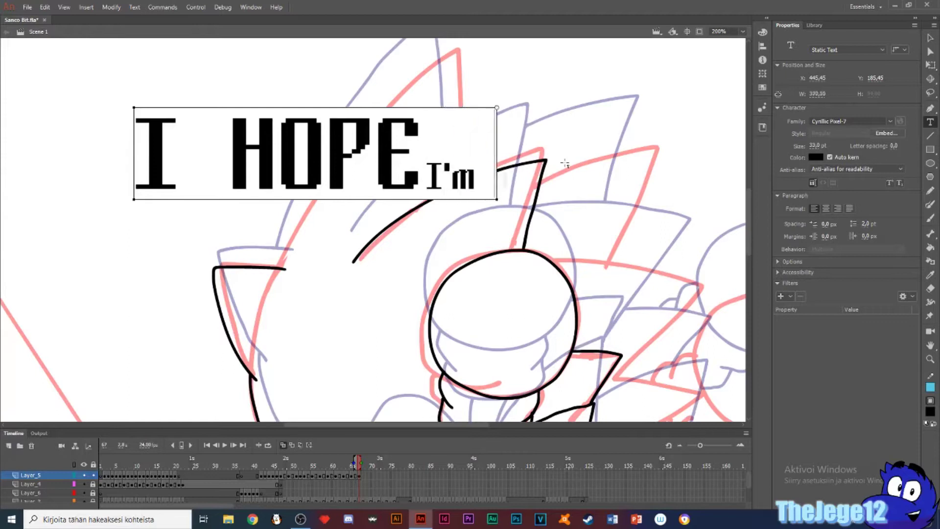
key(Return)
text(RIGHT..................................)
click(256, 304)
click(516, 225)
click(600, 291)
click(400, 191)
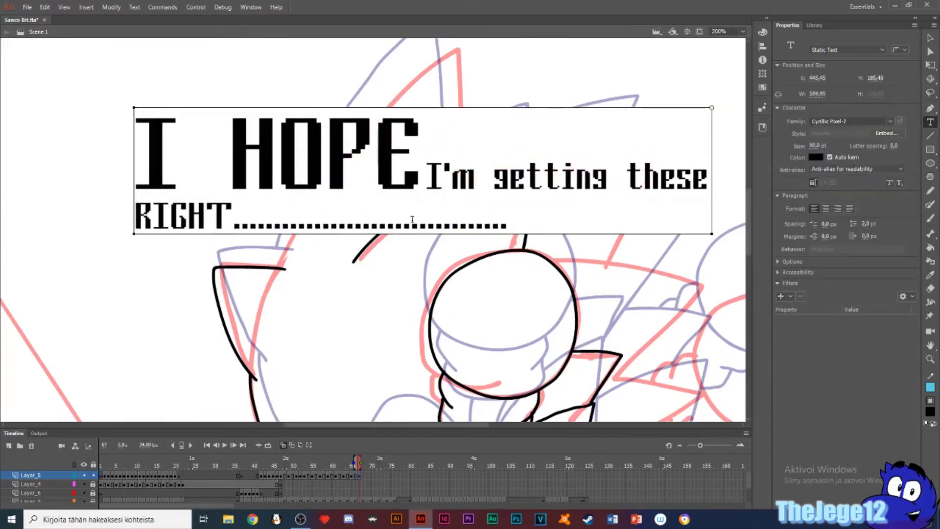
key(BackSpace)
click(430, 276)
key(v)
click(261, 183)
key(Delete)
- Ink the head's outline into the tall front quill, and the quills between the two gloves, on frame 67
key(b)
mouse_move(279, 262)
mouse_down()
mouse_move(259, 292)
mouse_move(401, 113)
mouse_move(441, 214)
mouse_up()
drag(434, 248, 300, 99)
mouse_move(401, 139)
mouse_down()
mouse_move(518, 148)
mouse_move(510, 206)
mouse_move(463, 261)
mouse_move(542, 274)
mouse_move(489, 336)
mouse_up()
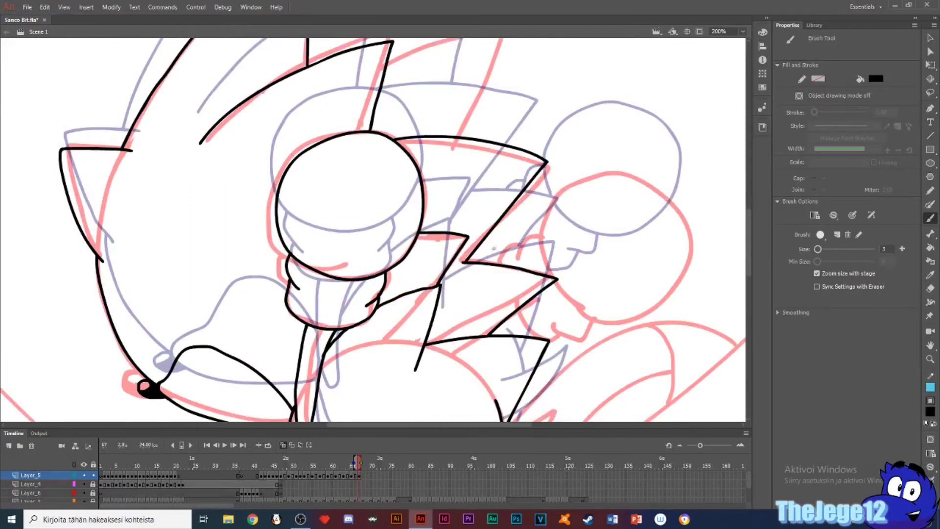
key(e)
key(b)
scroll(460, 262, up, 3)
mouse_move(389, 137)
mouse_down()
mouse_move(499, 128)
mouse_move(460, 212)
mouse_up()
drag(579, 76, 453, 87)
mouse_move(687, 245)
mouse_down()
mouse_move(147, 274)
mouse_move(355, 78)
mouse_up()
key(ctrl+z)
key(ctrl+z)
key(ctrl+z)
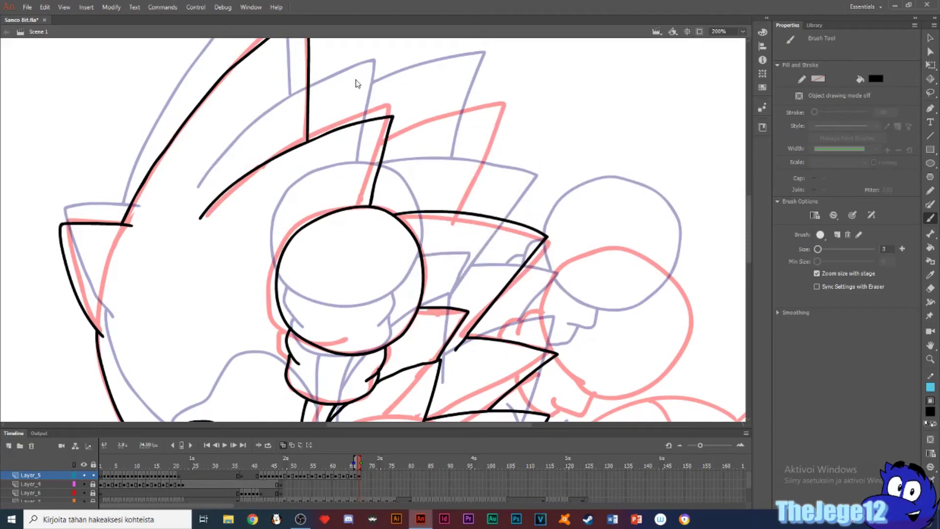
- Add the two-line text note "fuck i thought it was saving... O_O" above the quills, and delete it
key(t)
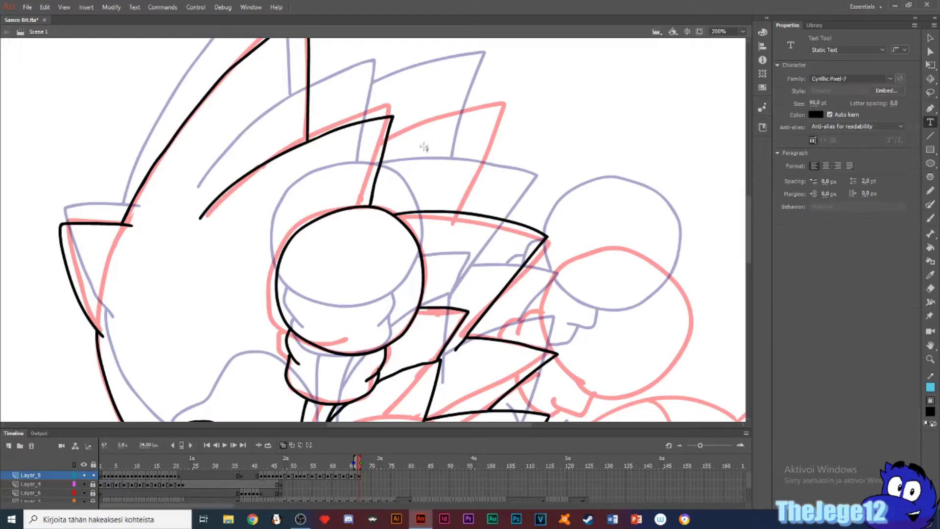
click(423, 68)
text(fuck i thought it)
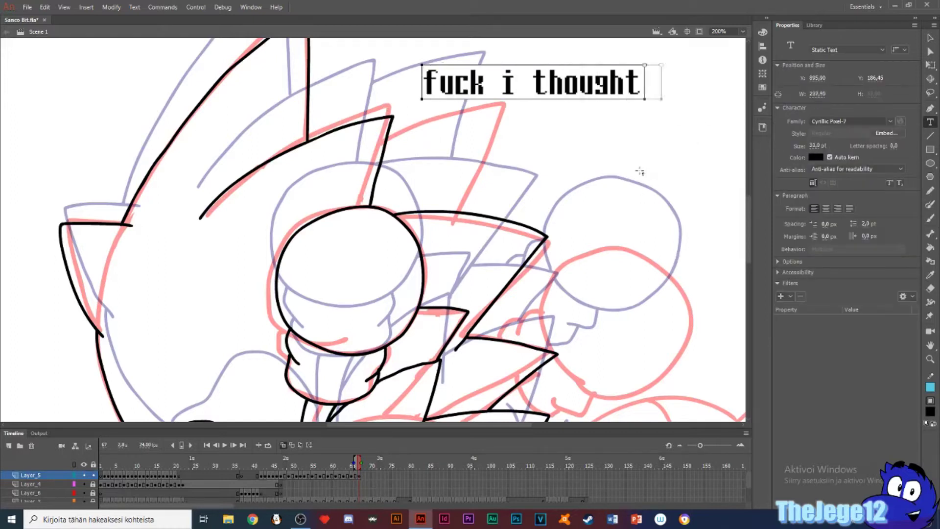
key(Return)
text(was saving... O_O)
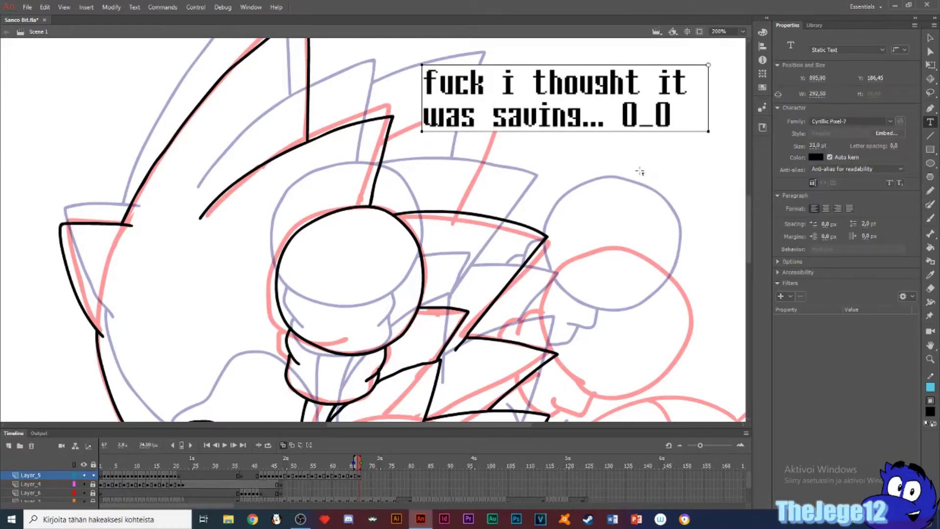
click(431, 158)
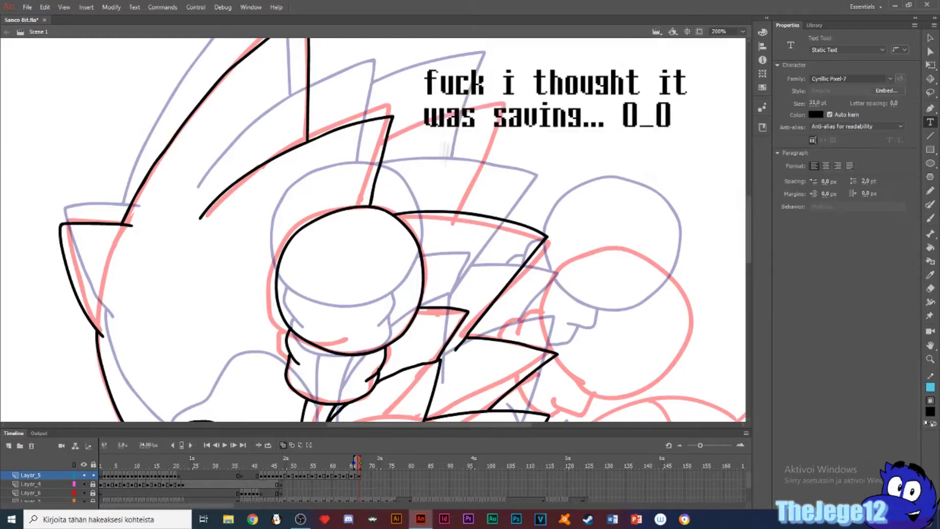
key(v)
click(465, 98)
key(Delete)
- Ink the far glove's round outline, its cuff and the small details behind it on frame 67, and save the file
key(b)
mouse_move(386, 140)
mouse_down()
mouse_move(454, 119)
mouse_move(461, 212)
mouse_up()
mouse_move(462, 211)
mouse_down()
mouse_move(393, 64)
mouse_move(366, 72)
mouse_move(577, 153)
mouse_move(463, 220)
mouse_up()
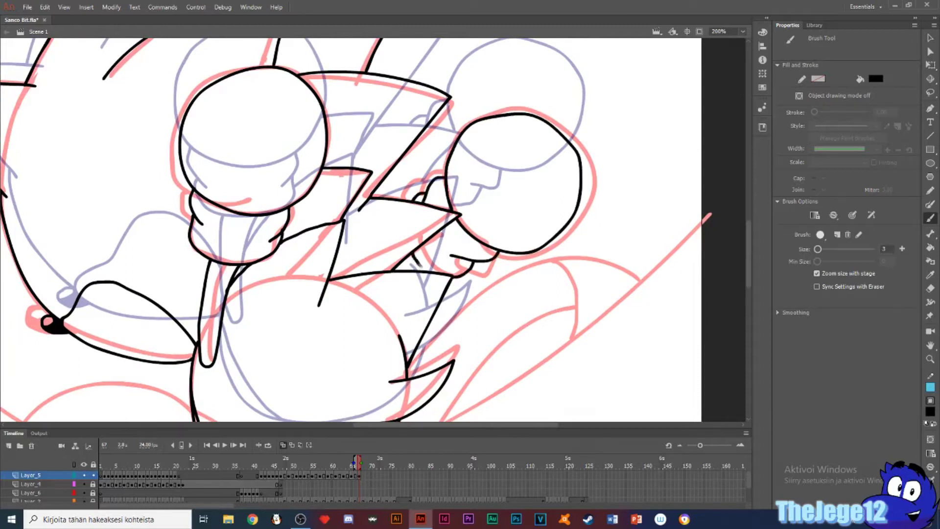
key(ctrl+s)
- Insert a blank keyframe on Layer_5 at frame 69
key(period)
key(period)
key(F7)
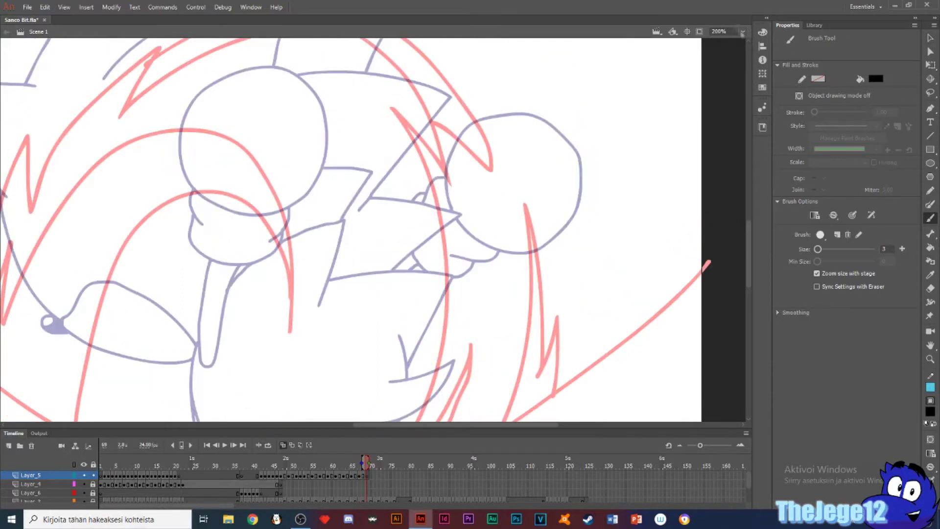
click(741, 31)
click(723, 41)
click(719, 31)
text(150)
key(Return)
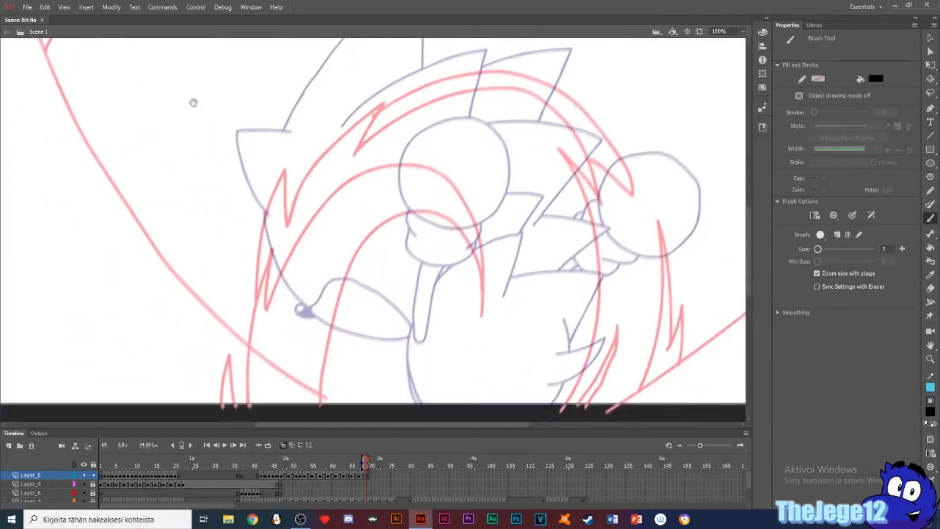
- Ink a straight baseline along the stage's lower edge and the inner tapering arch with its side spike on frame 69
mouse_move(482, 317)
mouse_down()
mouse_move(418, 219)
mouse_move(322, 411)
mouse_move(688, 410)
mouse_up()
key(ctrl+z)
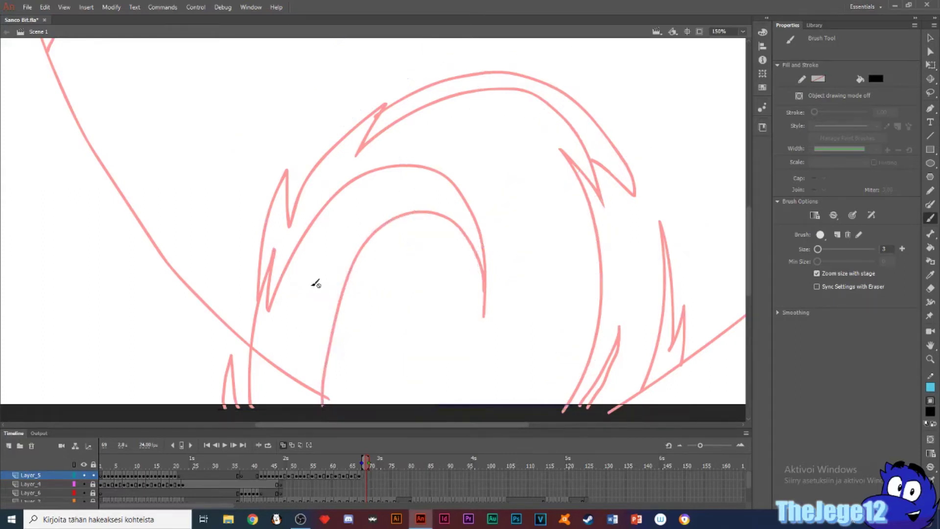
drag(219, 407, 699, 408)
mouse_move(331, 340)
mouse_down()
mouse_move(382, 235)
mouse_move(454, 222)
mouse_move(483, 316)
mouse_up()
mouse_move(252, 408)
mouse_down()
mouse_move(274, 265)
mouse_move(394, 173)
mouse_move(472, 210)
mouse_move(485, 316)
mouse_up()
key(e)
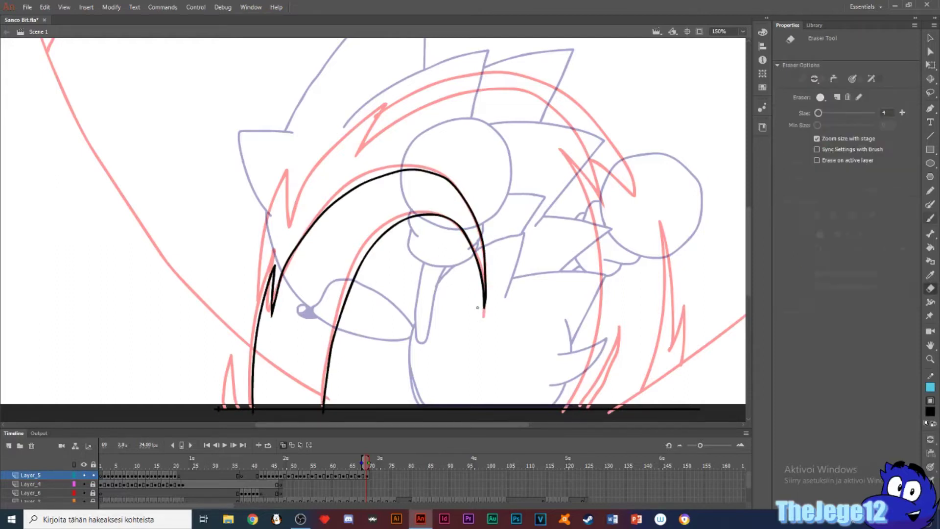
- Ink the jagged spikes climbing the outer arch's near side on frame 69
key(b)
mouse_move(260, 314)
mouse_down()
mouse_move(280, 187)
mouse_move(290, 220)
mouse_up()
drag(323, 177, 294, 225)
mouse_move(261, 266)
mouse_down()
mouse_move(364, 144)
mouse_move(331, 199)
mouse_move(473, 135)
mouse_move(573, 271)
mouse_move(531, 201)
mouse_up()
mouse_move(481, 237)
mouse_down()
mouse_move(416, 190)
mouse_move(405, 153)
mouse_up()
key(ctrl+z)
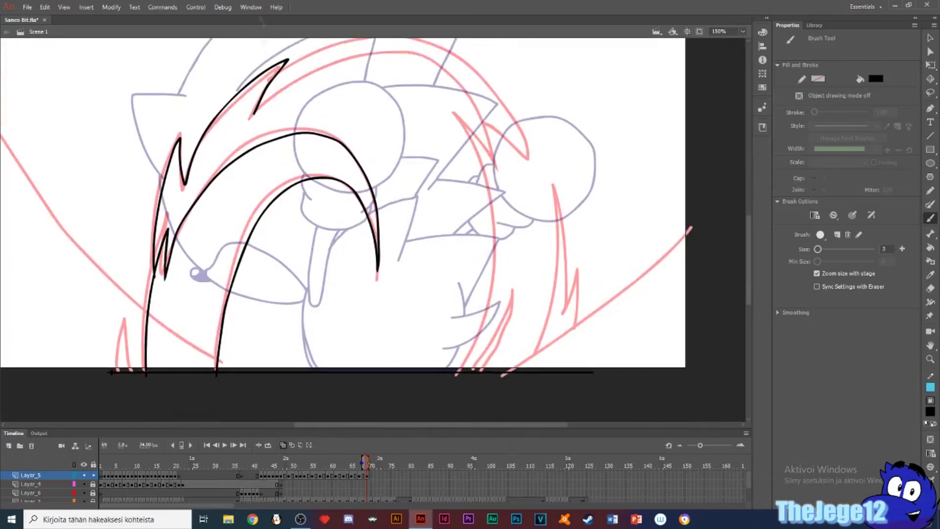
- Ink the outer arch's crest, its far-side spikes and the small streaks beside it on frame 69, and clean up the overlaps
drag(264, 49, 500, 54)
mouse_move(442, 73)
mouse_down()
mouse_move(531, 142)
mouse_move(453, 342)
mouse_move(517, 253)
mouse_move(453, 323)
mouse_move(284, 367)
mouse_move(505, 395)
mouse_move(539, 366)
mouse_move(536, 403)
mouse_up()
drag(448, 392, 468, 390)
drag(385, 200, 505, 218)
mouse_move(237, 366)
mouse_down()
mouse_move(246, 268)
mouse_move(225, 368)
mouse_up()
mouse_move(424, 70)
mouse_down()
mouse_move(335, 127)
mouse_move(443, 143)
mouse_move(415, 123)
mouse_up()
mouse_move(414, 122)
mouse_down()
mouse_move(423, 126)
mouse_move(425, 383)
mouse_move(467, 281)
mouse_up()
key(e)
drag(411, 122, 419, 132)
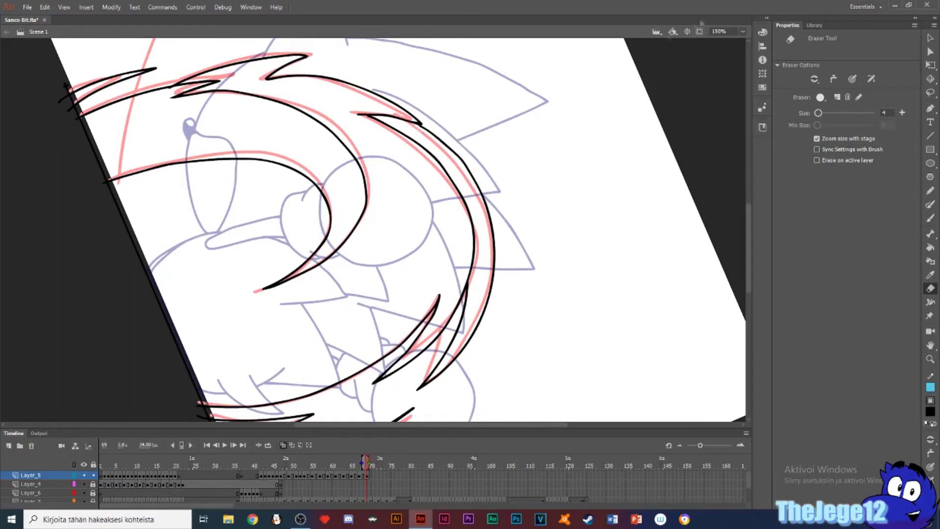
- Insert a blank keyframe on Layer_5 at frame 71
click(742, 31)
click(727, 40)
key(period)
key(period)
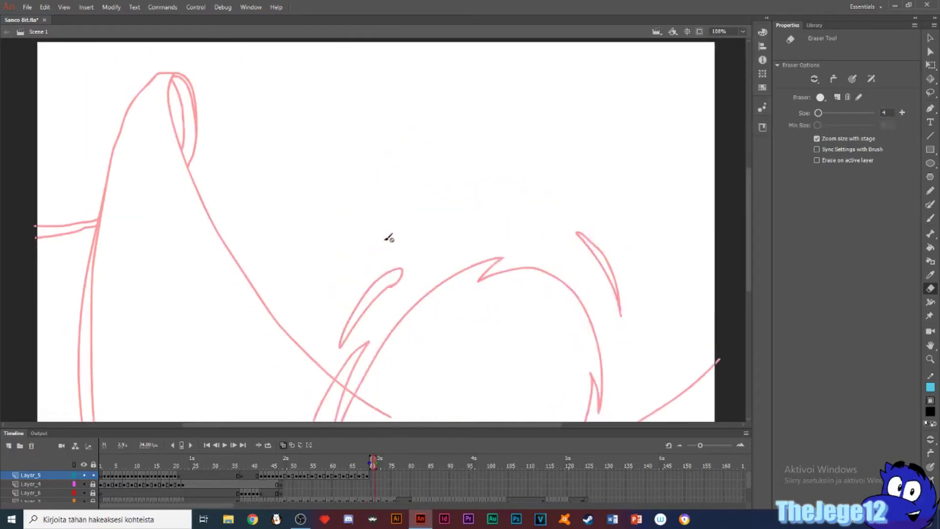
key(F7)
key(b)
click(736, 33)
text(150)
key(Return)
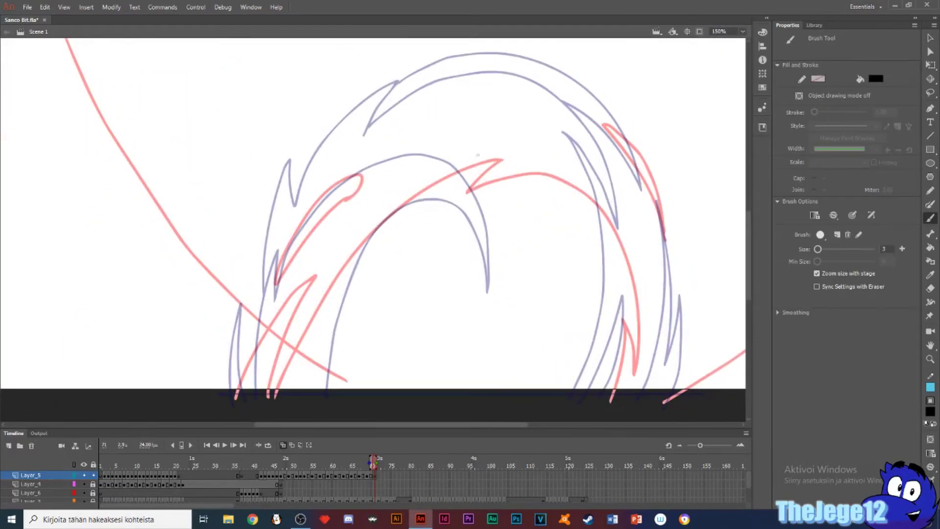
- Ink the lowered jagged arch and the two detached streaks above its sides on frame 71
mouse_move(457, 169)
mouse_down()
mouse_move(350, 254)
mouse_move(272, 395)
mouse_move(626, 390)
mouse_up()
mouse_move(473, 190)
mouse_down()
mouse_move(526, 172)
mouse_move(605, 214)
mouse_move(640, 312)
mouse_move(609, 296)
mouse_up()
drag(268, 394, 247, 397)
mouse_move(269, 299)
mouse_down()
mouse_move(355, 182)
mouse_move(270, 296)
mouse_up()
mouse_move(665, 247)
mouse_down()
mouse_move(608, 129)
mouse_move(666, 252)
mouse_up()
- Ink the smaller jagged arch, its baseline and the two detached streaks on frame 73
key(period)
key(period)
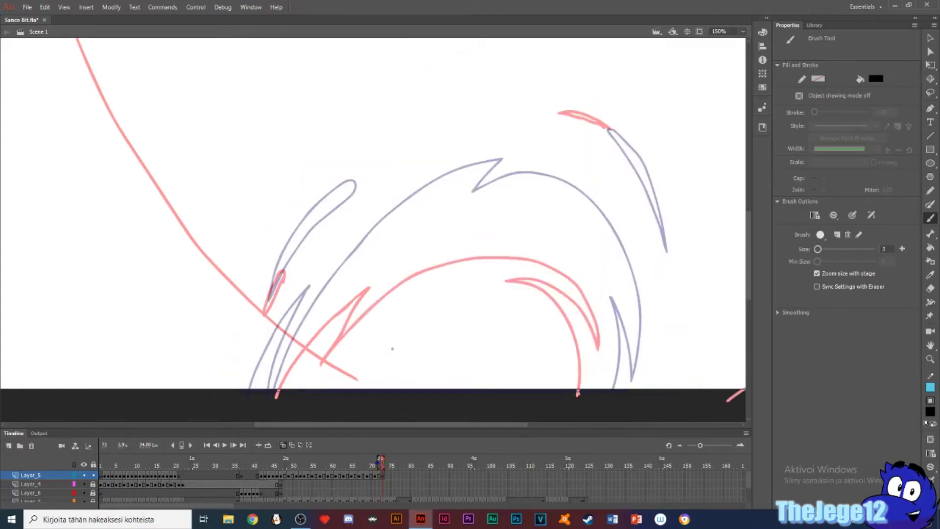
mouse_move(520, 392)
mouse_down()
mouse_move(278, 283)
mouse_move(318, 325)
mouse_move(410, 257)
mouse_move(541, 277)
mouse_move(580, 348)
mouse_move(558, 315)
mouse_move(575, 400)
mouse_up()
mouse_move(596, 127)
mouse_down()
mouse_move(620, 312)
mouse_move(598, 261)
mouse_move(622, 319)
mouse_up()
key(ctrl+z)
key(e)
click(742, 32)
click(725, 41)
- Insert a blank keyframe at frame 75 and ink the low arch with its notched top and baseline
key(period)
key(period)
key(F7)
click(743, 31)
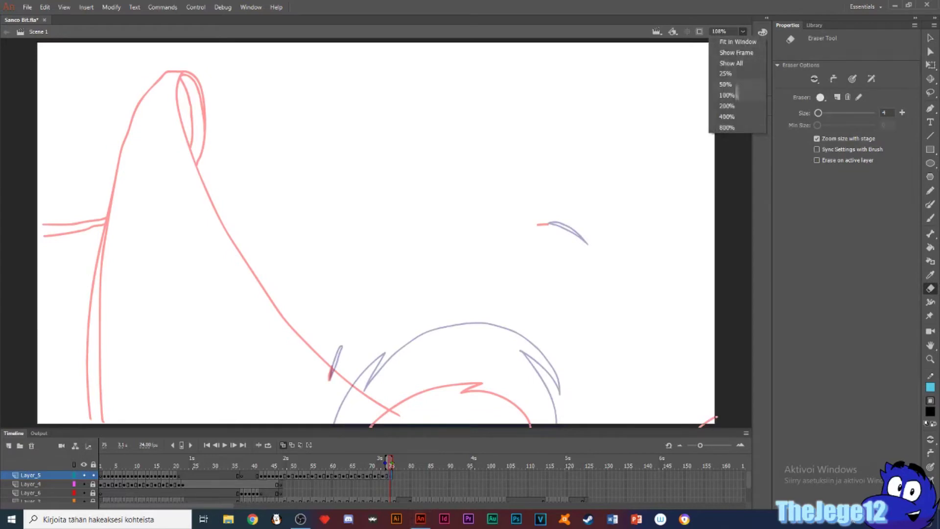
click(723, 108)
key(b)
drag(325, 211, 431, 151)
mouse_move(278, 92)
mouse_down()
mouse_move(318, 129)
mouse_move(345, 237)
mouse_move(299, 390)
mouse_up()
click(742, 31)
click(724, 41)
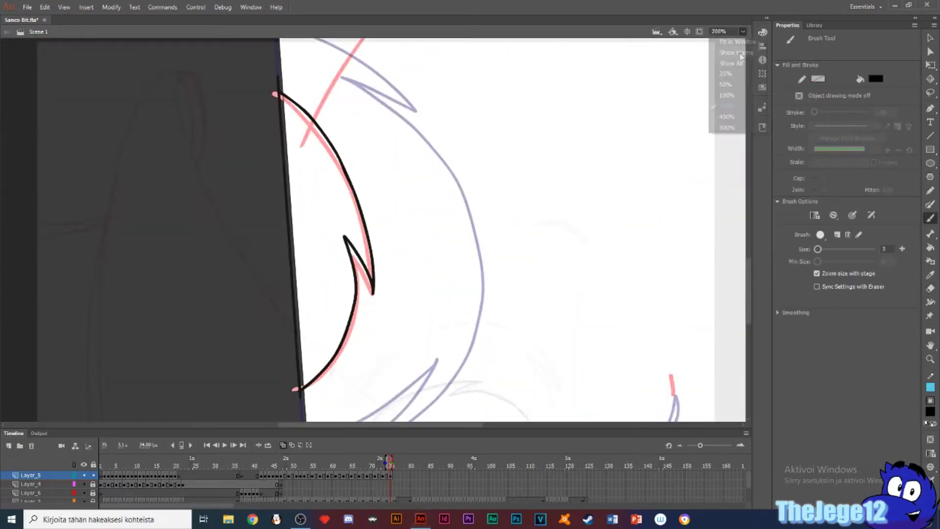
- Select all of the inked arch on frame 75 and shift it sideways to the left of its sketch
key(v)
key(ctrl+a)
scroll(563, 191, down, 2)
key(shift+Left)
key(shift+Left)
key(shift+Left)
key(shift+Left)
key(shift+Left)
click(406, 331)
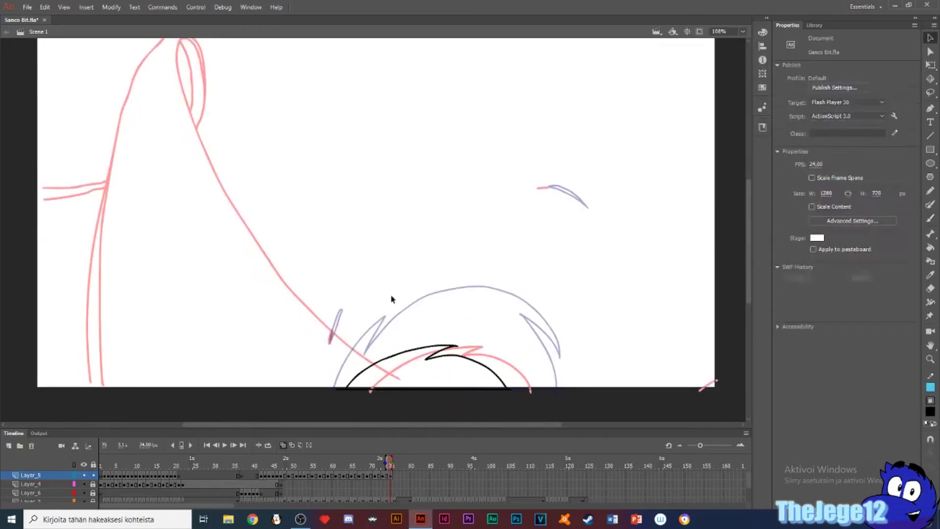
- Ink the tiny detached streak beside the low arch on frame 75
key(b)
key(z)
click(331, 341)
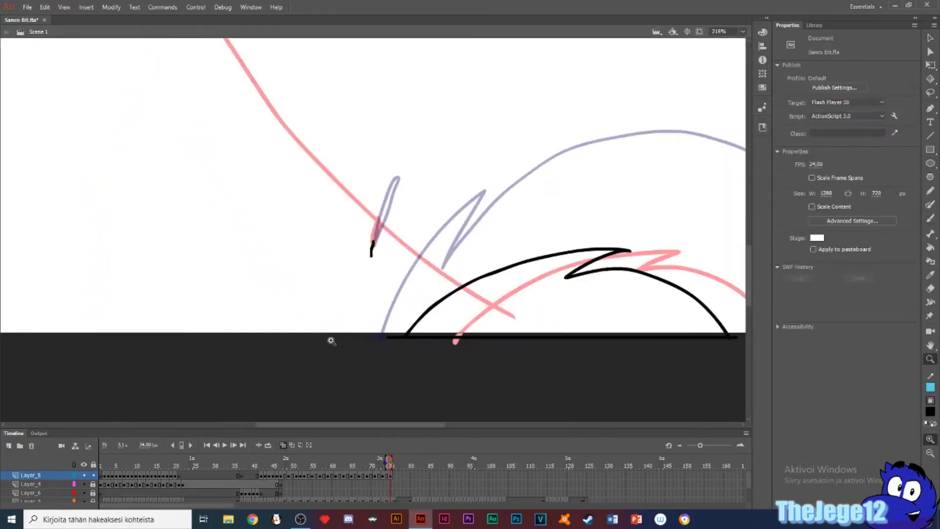
key(b)
drag(372, 251, 381, 217)
click(742, 32)
click(733, 42)
- Insert blank keyframes on Layer_5 at frames 77 and 81, play back the animation, and save the file
key(period)
key(period)
key(F7)
key(Return)
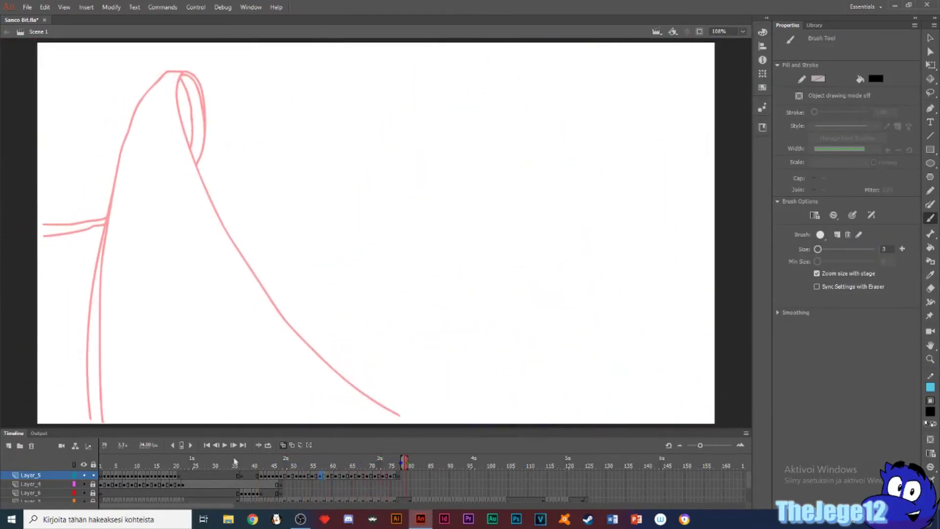
click(411, 465)
key(period)
key(F7)
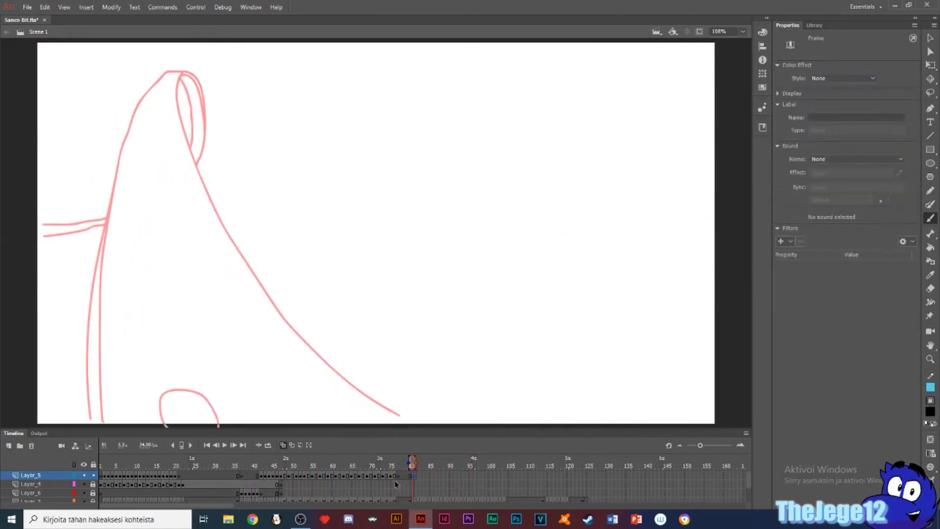
key(b)
key(ctrl+equal)
key(ctrl+s)
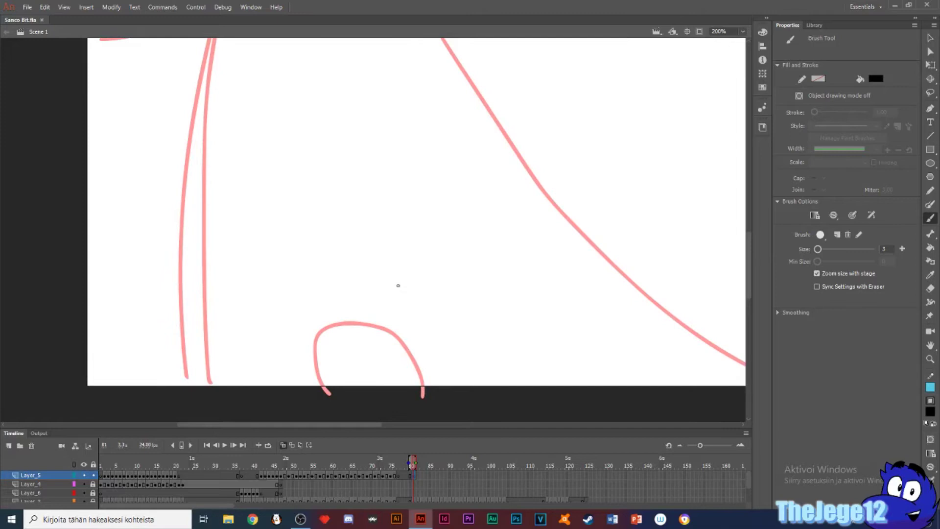
- Try inking the small dome on frame 81 and handwriting "SiGH..." above it, and undo both
mouse_move(326, 390)
mouse_down()
mouse_move(314, 330)
mouse_move(339, 318)
mouse_move(394, 334)
mouse_up()
drag(376, 389, 324, 390)
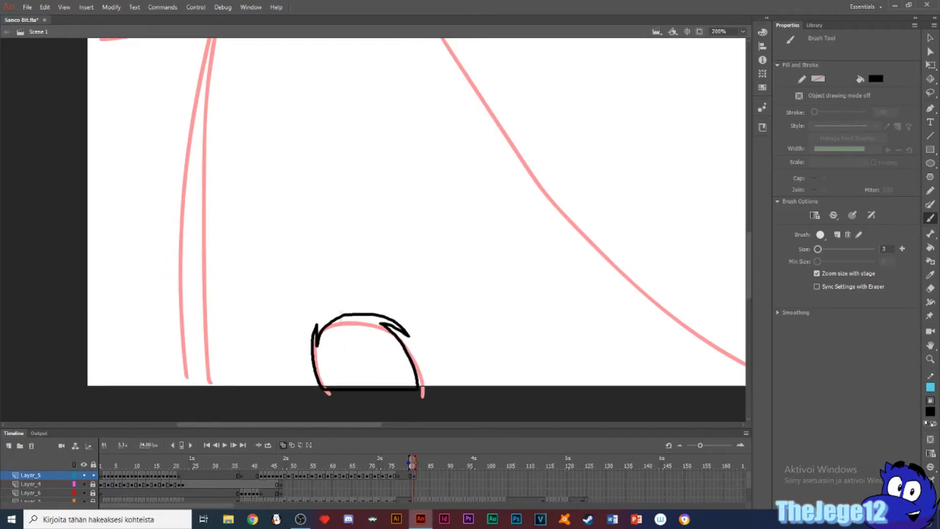
drag(296, 179, 276, 225)
drag(332, 203, 336, 220)
click(325, 174)
drag(352, 171, 356, 198)
drag(375, 153, 385, 218)
drag(400, 155, 407, 220)
drag(379, 197, 408, 189)
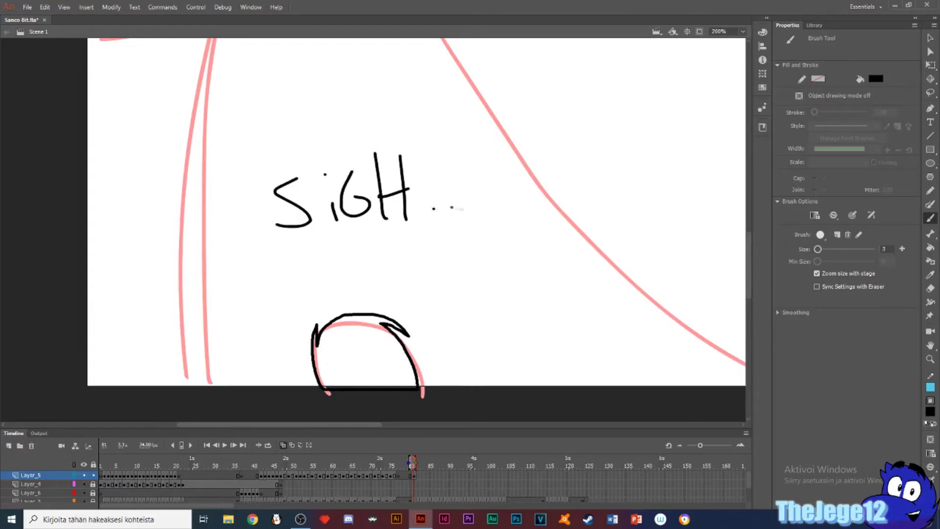
drag(477, 230, 258, 260)
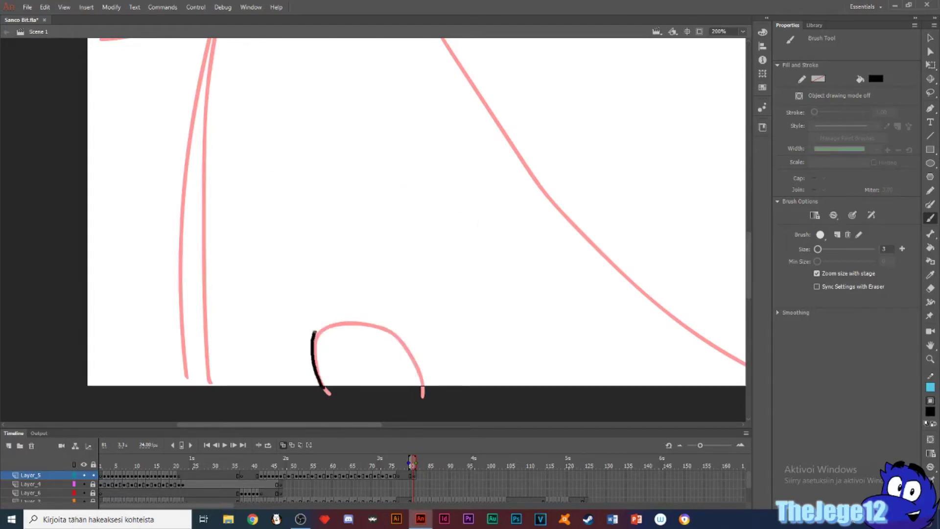
- Ink the small dome with its baseline on frame 81, and the slanted oval on a new frame 82
drag(317, 352, 404, 336)
drag(329, 390, 419, 390)
key(F7)
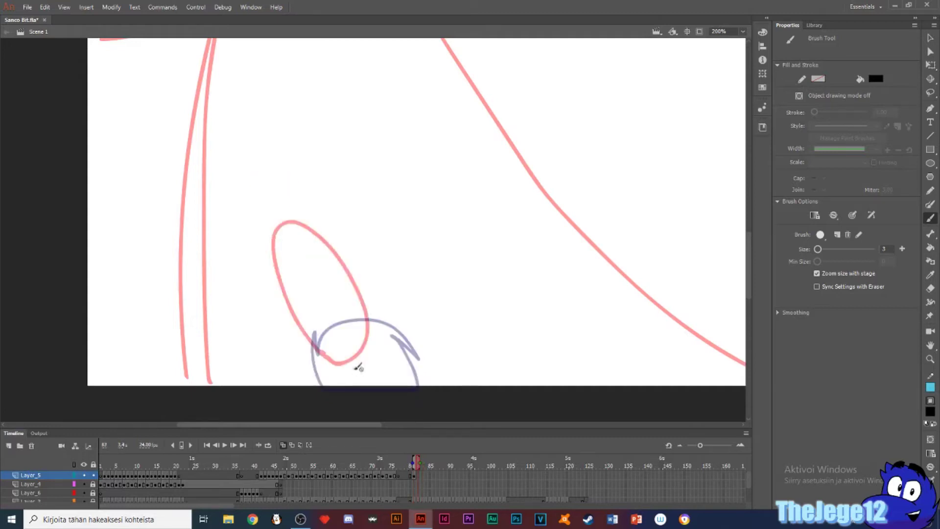
mouse_move(322, 353)
mouse_down()
mouse_move(276, 239)
mouse_move(360, 298)
mouse_move(329, 354)
mouse_move(321, 352)
mouse_up()
- Add blank keyframes at frames 83 and 84 and ink the rising oval on each
key(F7)
mouse_move(269, 255)
mouse_down()
mouse_move(250, 196)
mouse_move(301, 194)
mouse_move(267, 253)
mouse_up()
key(F7)
drag(275, 150, 308, 212)
mouse_move(309, 212)
mouse_down()
mouse_move(310, 244)
mouse_move(289, 187)
mouse_move(283, 243)
mouse_up()
- Add blank keyframes at frames 85 and 86 and ink the oval with its small pointed tips
key(F7)
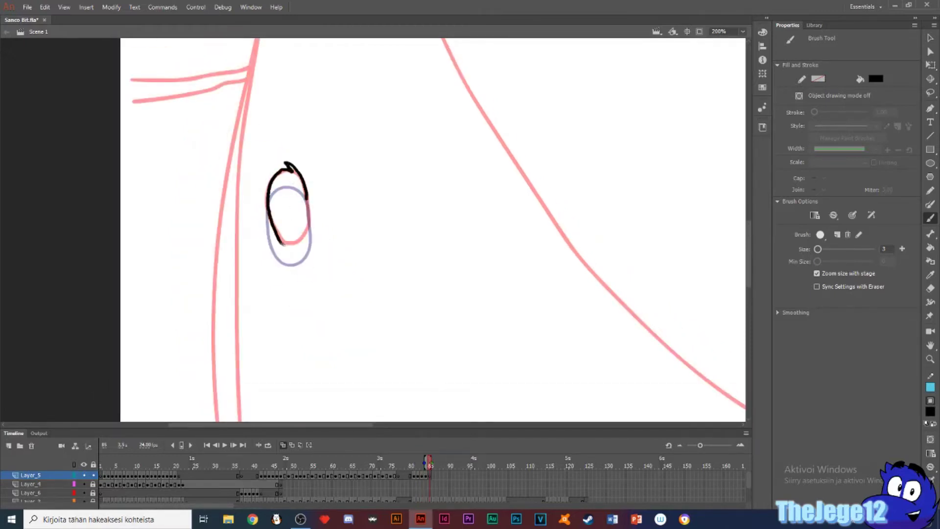
key(e)
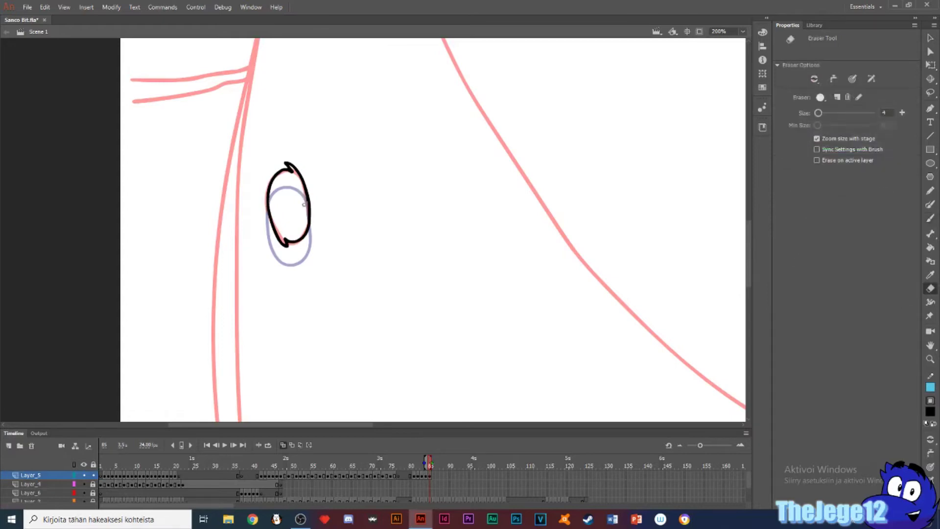
key(b)
key(F7)
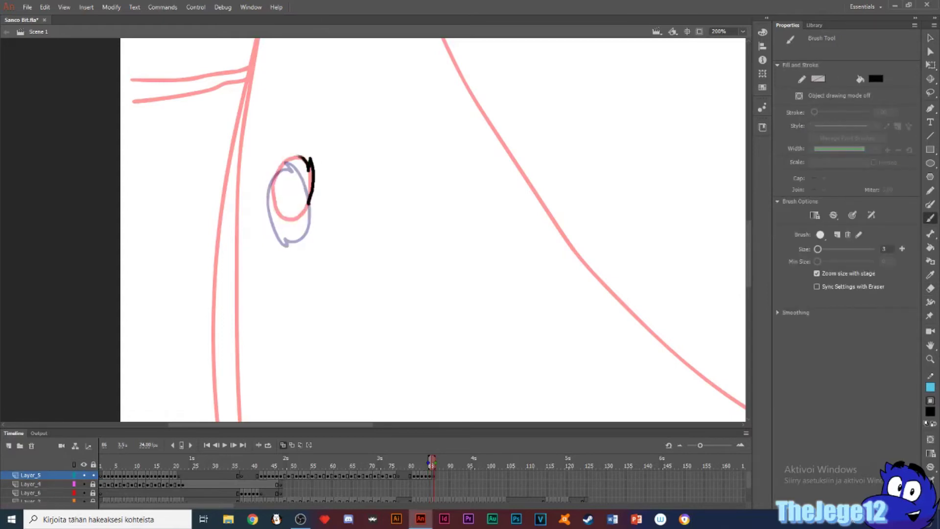
- Ink the oval on a new blank keyframe at frame 87 and adjust it with Free Transform
key(F7)
drag(315, 125, 299, 214)
mouse_move(321, 173)
mouse_down()
mouse_move(295, 182)
mouse_move(325, 180)
mouse_up()
key(e)
key(q)
key(ctrl+a)
drag(300, 260, 275, 283)
key(b)
key(ctrl+z)
- Add blank keyframes at frames 88 and 89 and ink the slanted, rising oval on each
key(period)
key(F7)
drag(306, 207, 283, 303)
mouse_move(294, 252)
mouse_down()
mouse_move(318, 234)
mouse_move(310, 259)
mouse_up()
key(F7)
drag(336, 213, 318, 243)
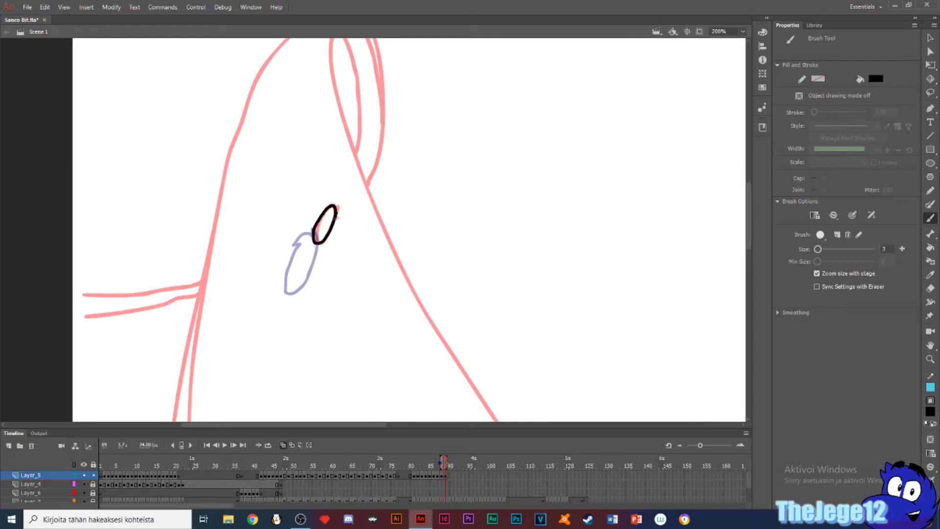
- Ink the small oval on frame 90 and set the brush size to 2
key(period)
key(ctrl+equal)
mouse_move(303, 159)
mouse_down()
mouse_move(461, 255)
mouse_move(435, 225)
mouse_move(459, 251)
mouse_up()
click(884, 249)
- Add blank keyframes and ink the shrinking oval frame by frame up to frame 96, near the large shape's summit
key(period)
key(F7)
mouse_move(434, 201)
mouse_down()
mouse_move(450, 198)
mouse_move(433, 199)
mouse_up()
key(F7)
mouse_move(403, 150)
mouse_down()
mouse_move(441, 206)
mouse_move(406, 156)
mouse_move(441, 215)
mouse_move(407, 159)
mouse_move(415, 260)
mouse_move(415, 152)
mouse_up()
key(period)
key(period)
key(period)
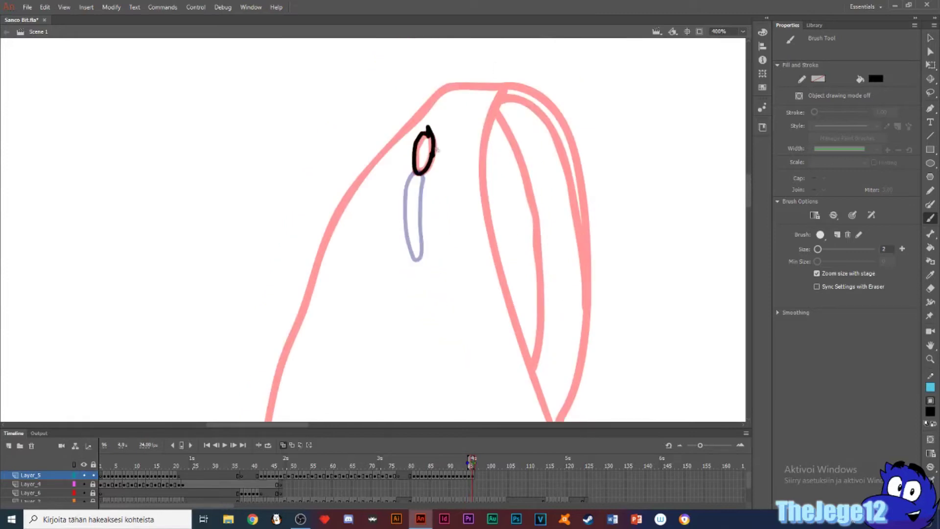
- Clean up the small oval and continue inking it on blank keyframes up to frame 100, just above the large shape's summit
key(e)
key(b)
key(period)
key(period)
key(period)
key(period)
mouse_move(493, 76)
mouse_down()
mouse_move(470, 93)
mouse_move(473, 73)
mouse_move(495, 61)
mouse_move(510, 71)
mouse_up()
key(comma)
key(comma)
key(F7)
key(F7)
key(period)
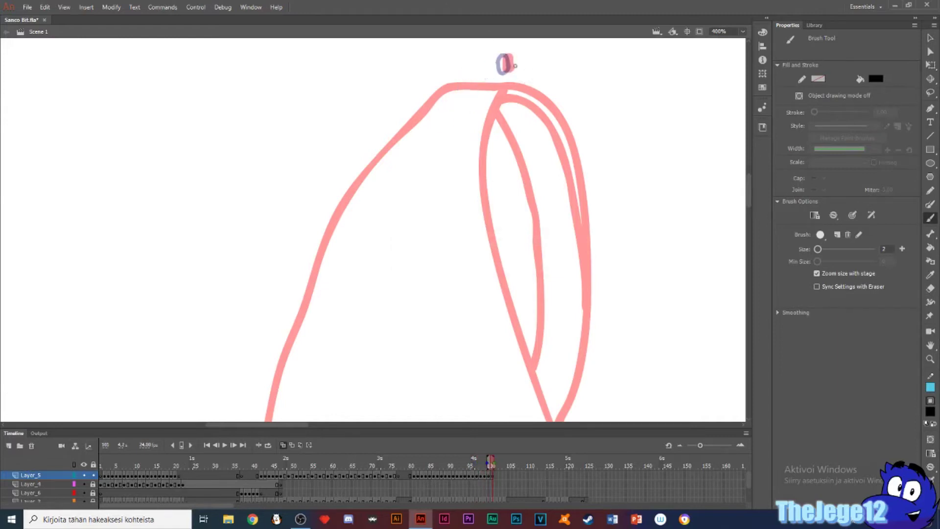
- Ink the tiny oval descending the far side of the summit on blank keyframes up to about frame 105
key(period)
key(F7)
drag(527, 78, 532, 90)
key(F7)
key(F7)
- Add a blank keyframe at frame 115 and save the file
click(548, 475)
key(F7)
key(ctrl+s)
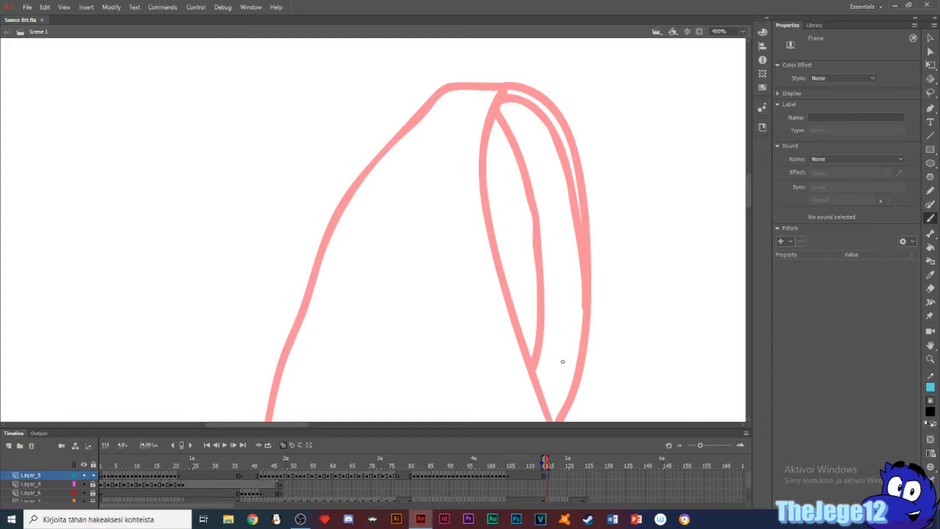
- Ink the tiny spiky shape racing along the upper branch line with brush size 1, frame by frame from frame 115 to 120
mouse_move(191, 335)
mouse_down()
mouse_move(248, 248)
mouse_move(384, 179)
mouse_up()
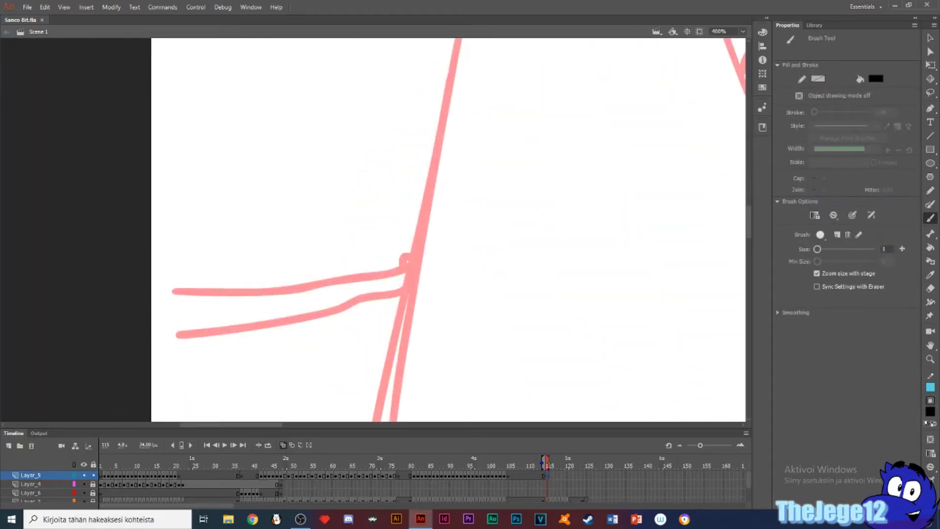
drag(381, 264, 352, 267)
key(F7)
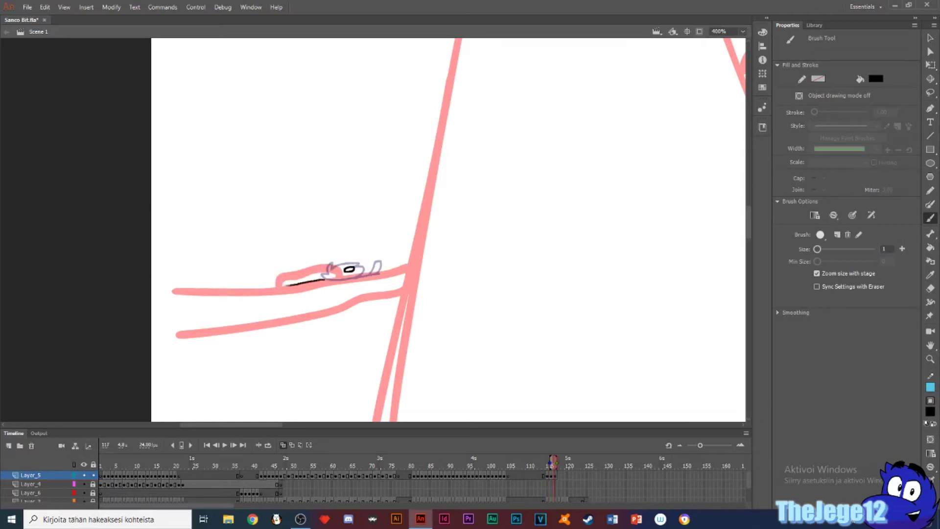
key(.)
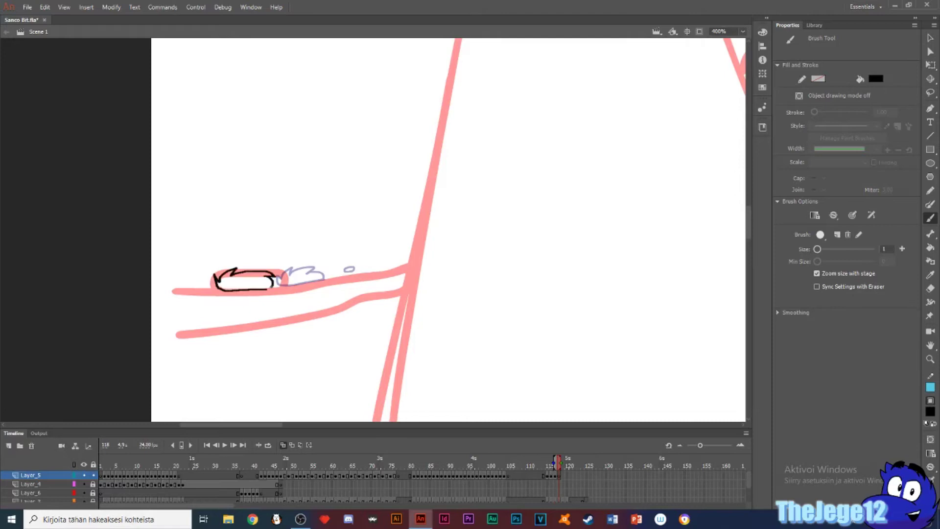
key(.)
key(.)
key(.)
- Fit the whole stage in view, step back through the inked frames, and play the animation to review the line art
click(742, 31)
click(738, 53)
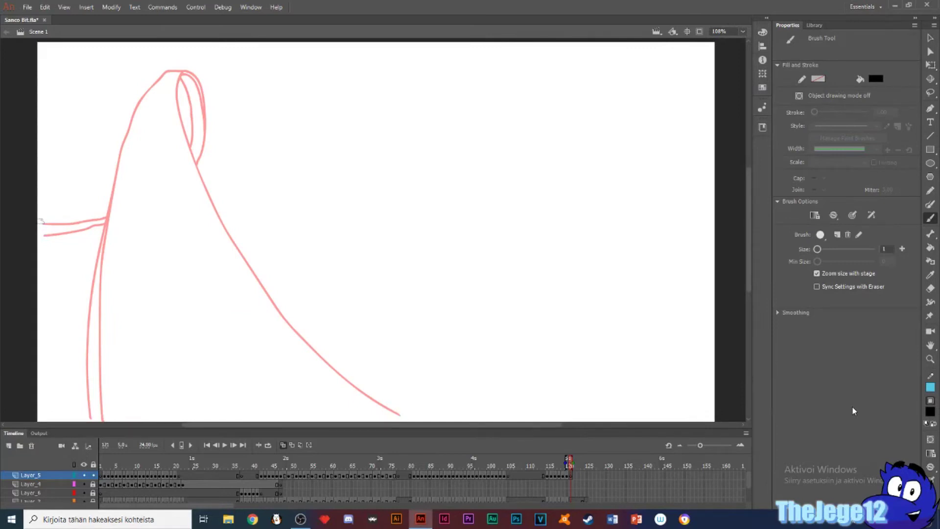
key(comma)
key(comma)
key(comma)
key(comma)
key(comma)
key(comma)
key(comma)
key(comma)
key(comma)
key(comma)
key(comma)
key(comma)
key(comma)
key(comma)
key(comma)
key(comma)
key(comma)
key(comma)
key(comma)
key(comma)
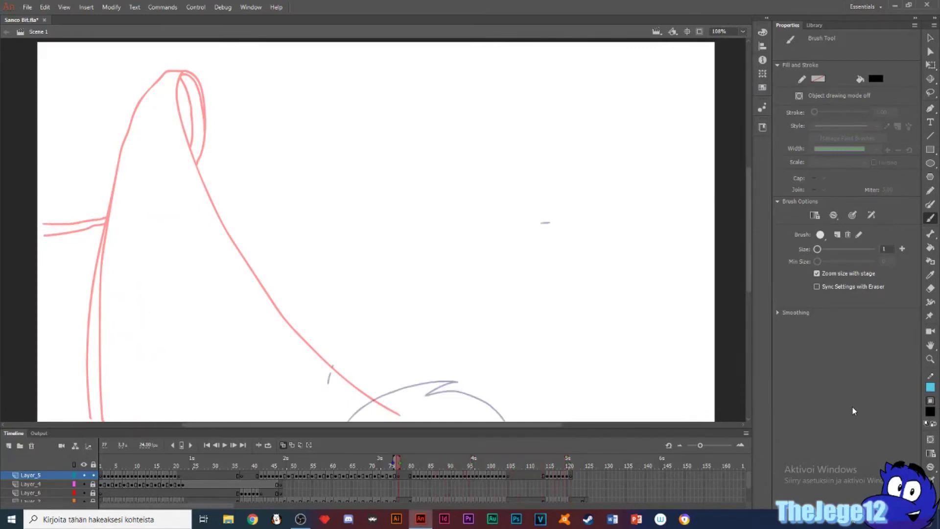
key(comma)
key(comma)
key(comma)
key(comma)
key(comma)
key(comma)
key(comma)
key(comma)
key(comma)
key(comma)
key(comma)
key(comma)
key(comma)
key(comma)
key(comma)
key(comma)
key(comma)
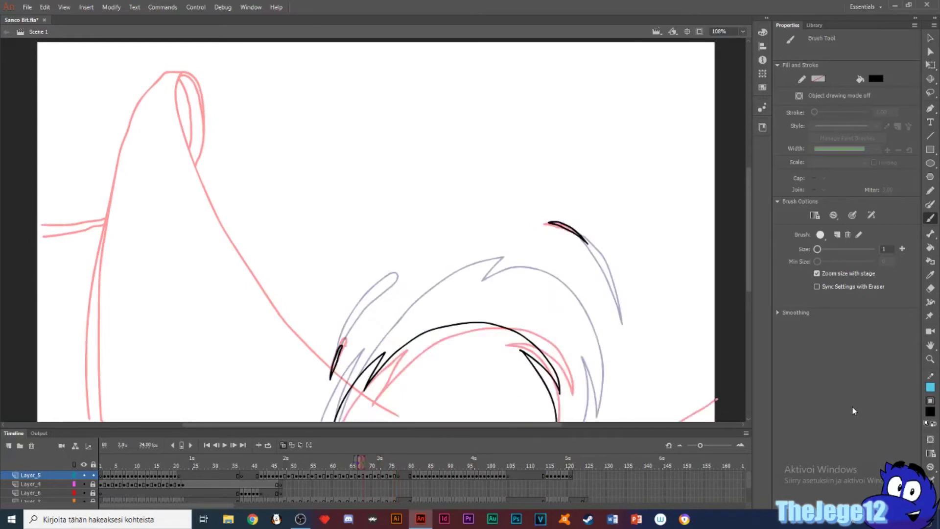
key(comma)
key(comma)
key(comma)
key(comma)
key(comma)
key(comma)
key(comma)
key(comma)
key(comma)
key(comma)
key(comma)
key(comma)
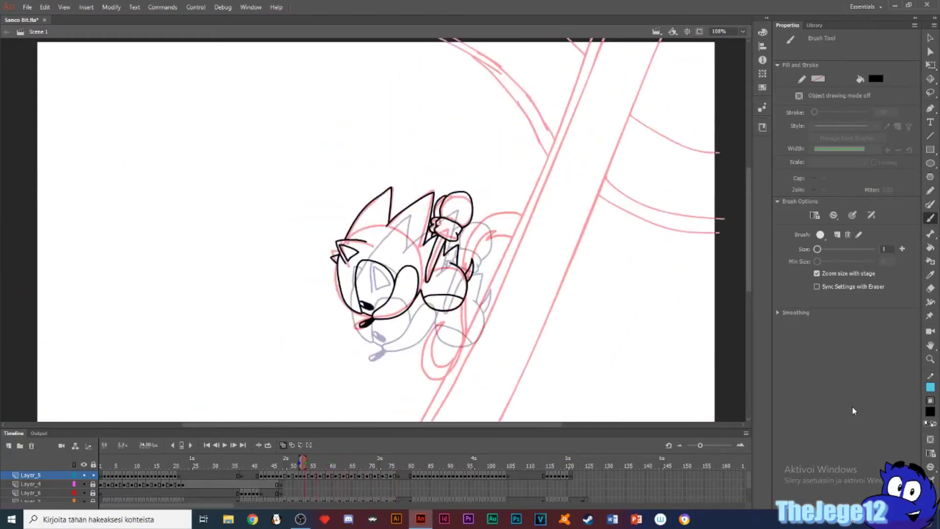
key(comma)
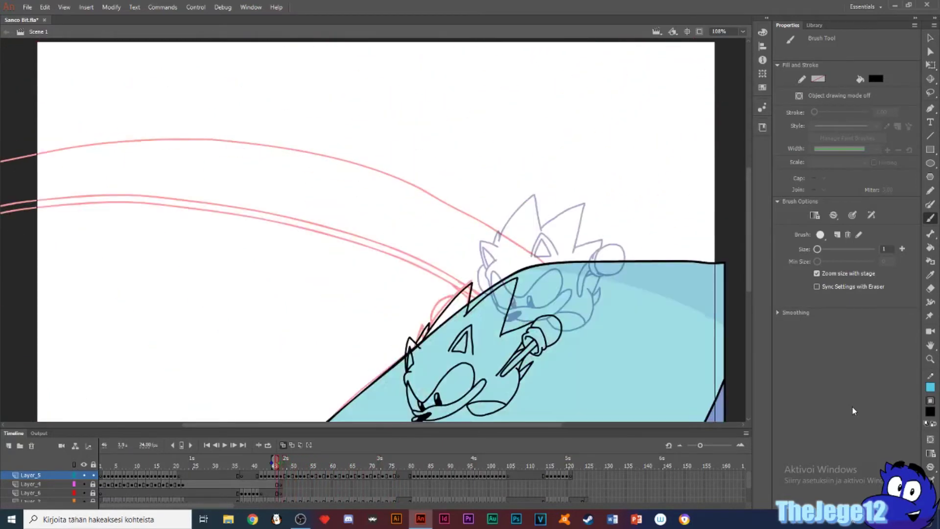
key(Return)
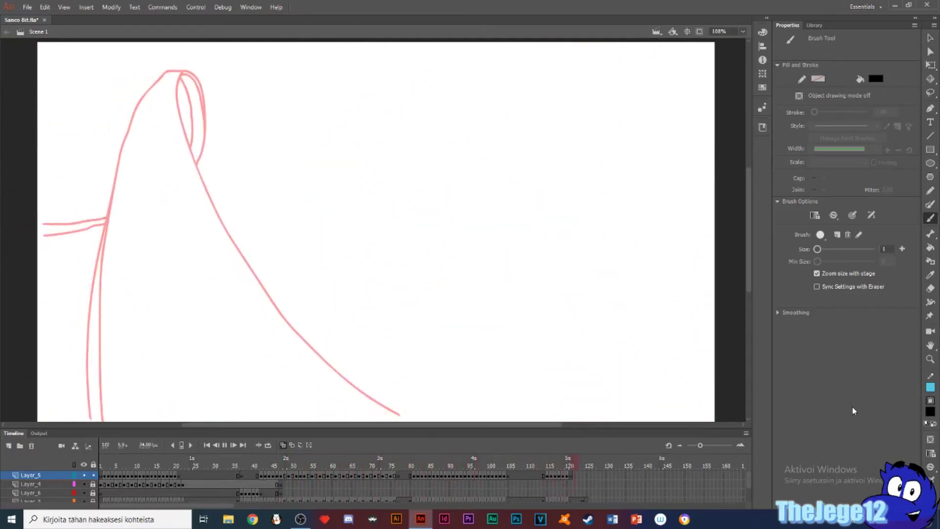
- Rewind through the timeline and replay the inked sequence to check the motion
key(comma)
key(comma)
key(comma)
key(comma)
key(comma)
key(comma)
key(comma)
key(comma)
key(comma)
key(comma)
key(comma)
key(comma)
key(comma)
key(comma)
key(comma)
key(comma)
key(comma)
key(comma)
key(comma)
key(comma)
key(Return)
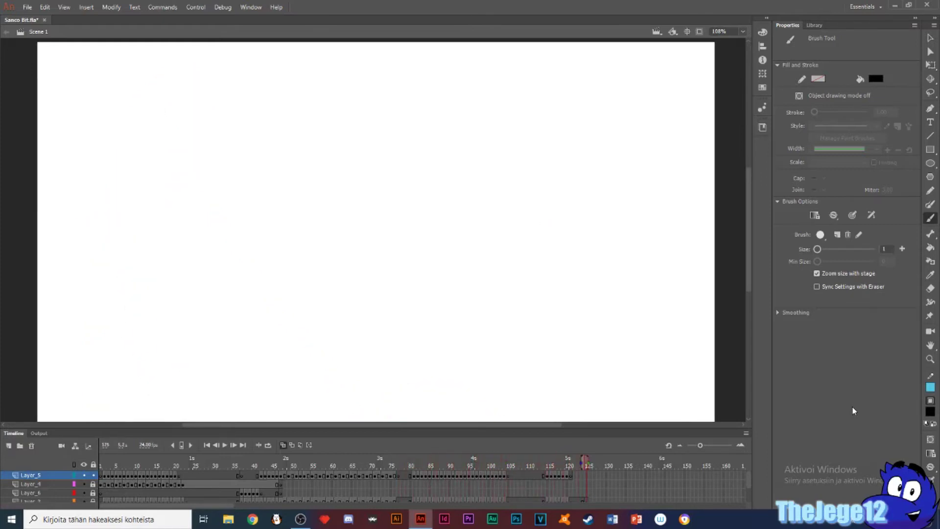
- Step back to the falling-character frames and play the sequence once more to look for rough spots
key(comma)
key(comma)
key(comma)
key(comma)
key(comma)
key(comma)
key(comma)
key(comma)
key(comma)
key(comma)
key(comma)
key(comma)
key(comma)
key(comma)
key(comma)
key(comma)
key(comma)
key(comma)
key(comma)
key(comma)
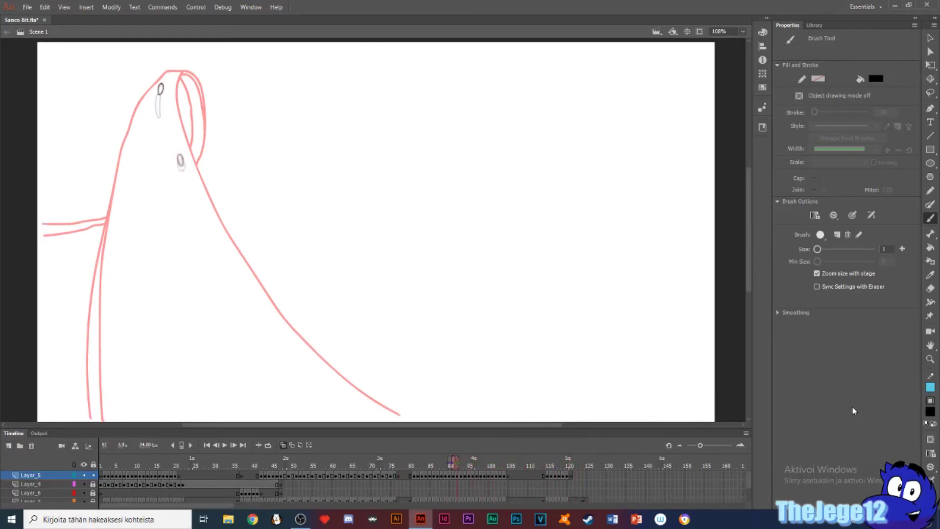
key(comma)
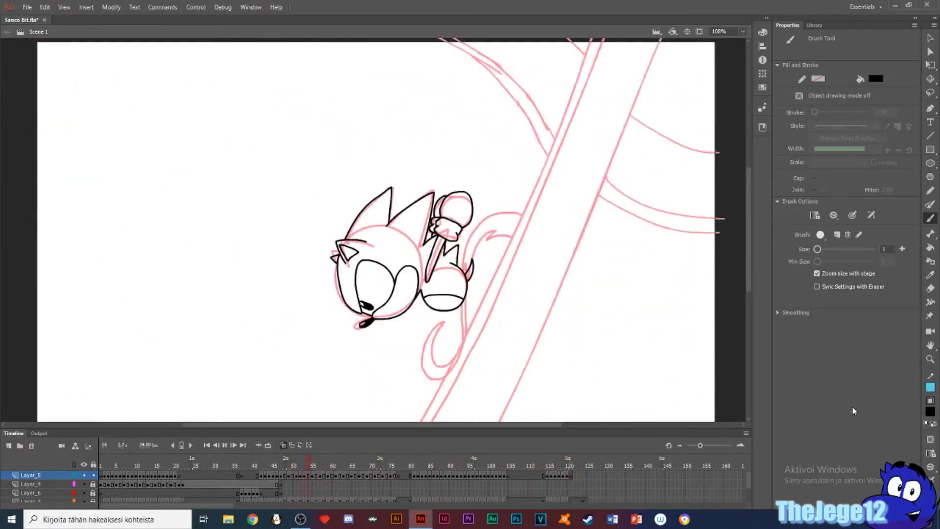
key(Return)
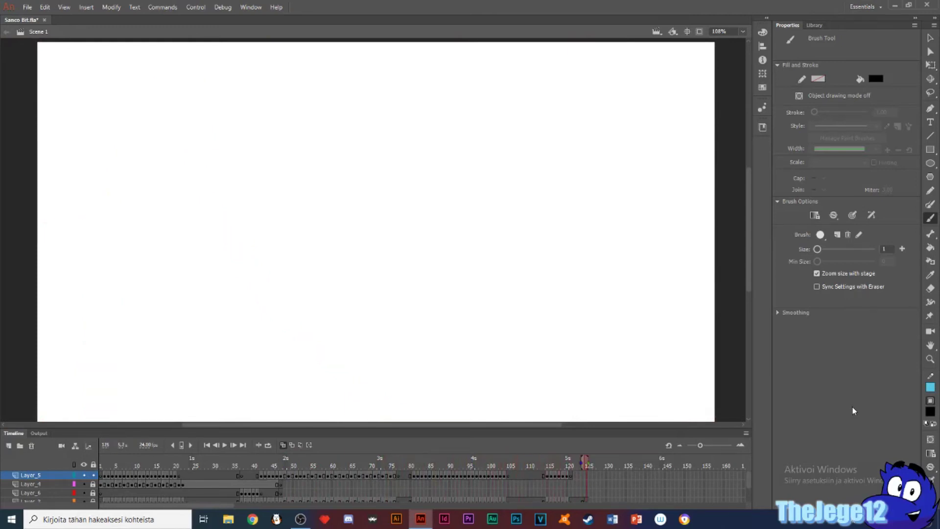
- Handwrite the underlined note "STILL NEEDS ABIT OF SMOOTHING..." across the stage on frame 121 with brush size 5
click(884, 249)
text(5)
key(Return)
click(572, 476)
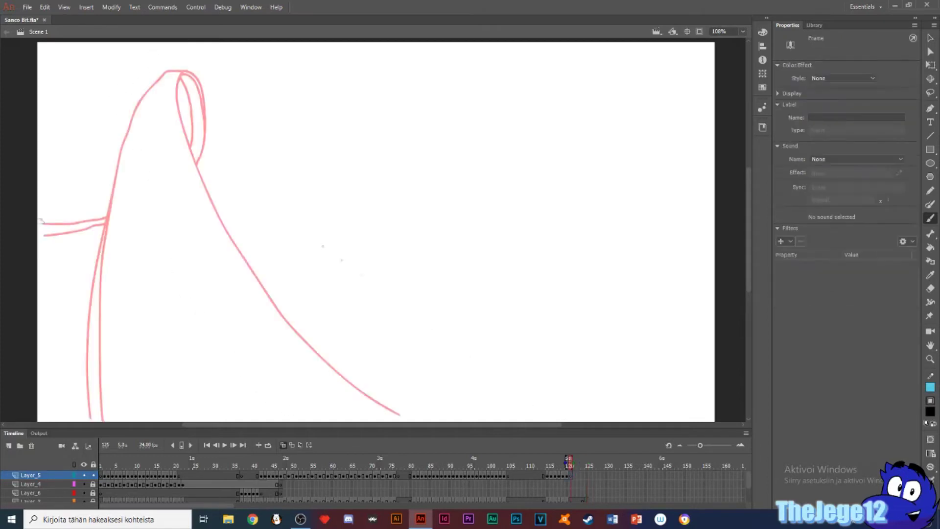
drag(202, 109, 168, 169)
drag(230, 104, 232, 158)
mouse_move(215, 110)
mouse_down()
mouse_move(265, 108)
mouse_move(272, 159)
mouse_up()
click(272, 101)
drag(291, 110, 310, 139)
mouse_move(322, 104)
mouse_down()
mouse_move(319, 147)
mouse_move(341, 138)
mouse_up()
drag(509, 88, 488, 131)
mouse_move(252, 236)
mouse_down()
mouse_move(283, 229)
mouse_move(275, 219)
mouse_up()
drag(293, 199, 294, 229)
mouse_move(325, 204)
mouse_down()
mouse_move(326, 228)
mouse_move(362, 191)
mouse_up()
drag(407, 188, 411, 189)
drag(359, 249, 338, 290)
drag(390, 274, 408, 286)
drag(424, 252, 424, 253)
drag(447, 244, 447, 246)
mouse_move(455, 244)
mouse_down()
mouse_move(484, 243)
mouse_move(527, 279)
mouse_up()
mouse_move(558, 277)
mouse_down()
mouse_move(577, 240)
mouse_move(616, 265)
mouse_up()
drag(352, 295, 665, 301)
- Delete the whole handwritten note from frame 121
key(ctrl+a)
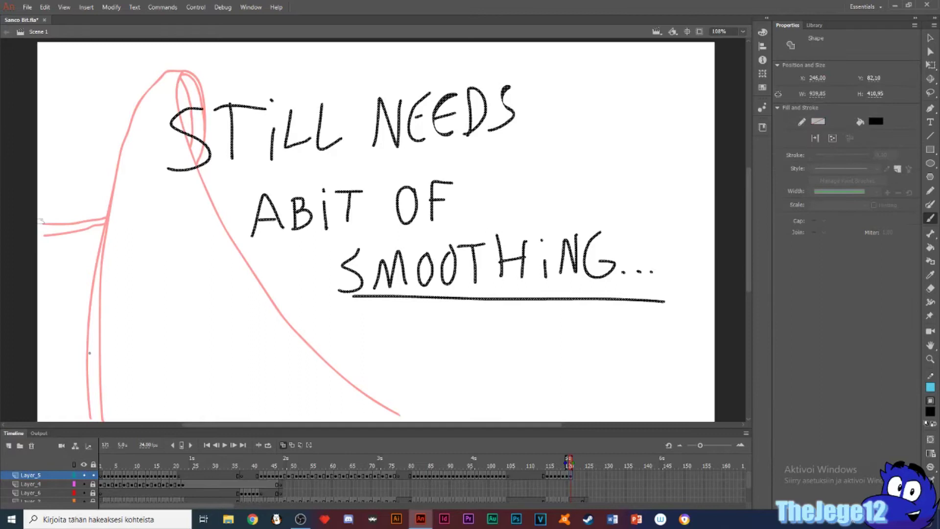
key(Delete)
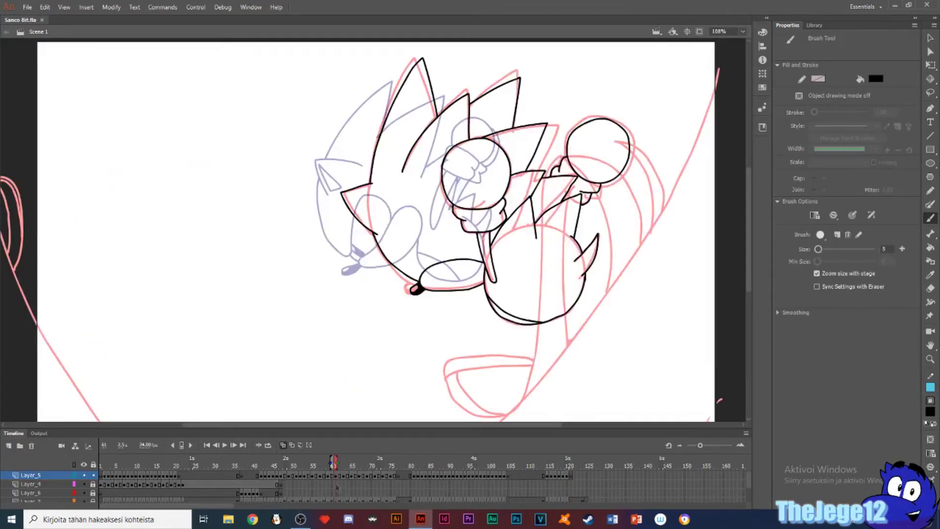
- Zoom to 200% on frame 61 and ink the character's missing eye above the nose with brush size 3
mouse_move(333, 463)
mouse_down()
mouse_move(337, 492)
mouse_move(361, 448)
mouse_move(351, 462)
mouse_up()
key(ctrl+a)
click(743, 31)
click(722, 108)
right_click(697, 203)
click(884, 249)
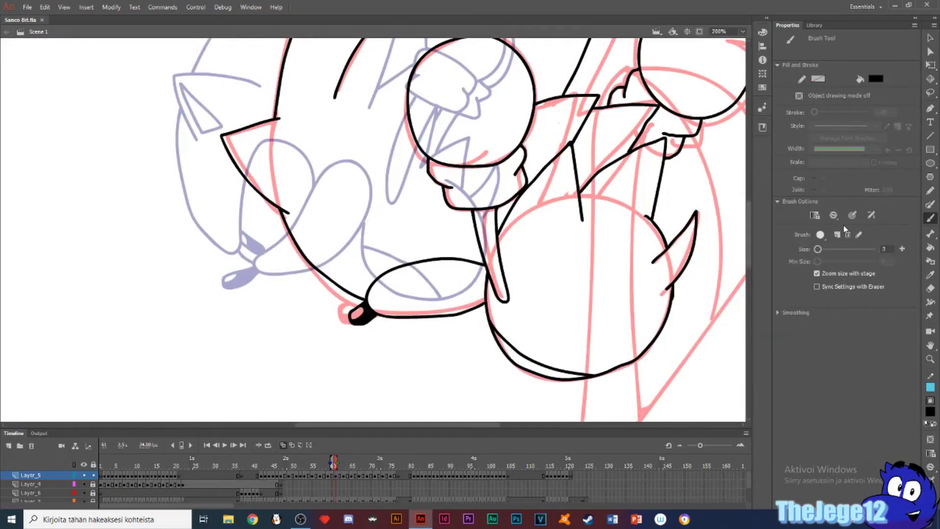
mouse_move(375, 280)
mouse_down()
mouse_move(311, 244)
mouse_move(345, 285)
mouse_move(338, 283)
mouse_up()
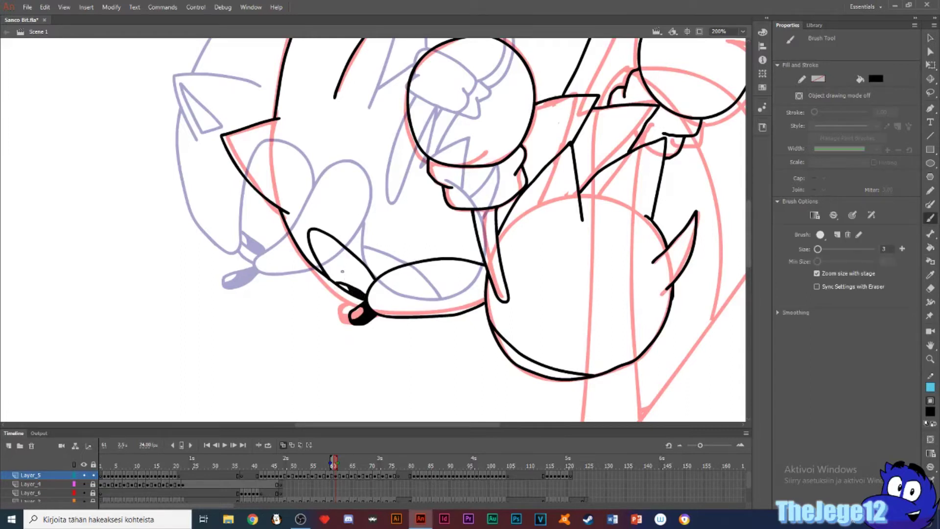
- Fit the whole stage in view and step back and forth through the frames after 61 to check the inked poses
key(ctrl+3)
key(ctrl+2)
key(comma)
key(period)
key(comma)
key(period)
key(period)
key(period)
key(period)
key(period)
key(period)
key(period)
key(period)
key(period)
key(comma)
key(comma)
key(comma)
key(comma)
key(comma)
key(period)
key(period)
key(period)
key(period)
- Insert a blank keyframe on Layer_5 at frame 68, zoom to 150%, and ink the large curved front outline with pointed tips
click(363, 475)
key(F7)
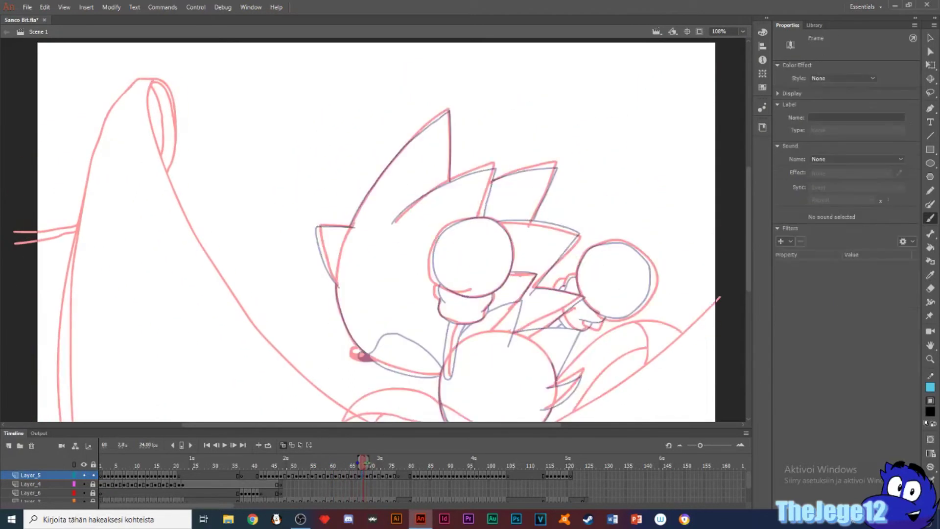
drag(648, 167, 634, 112)
click(720, 31)
text(150)
key(Return)
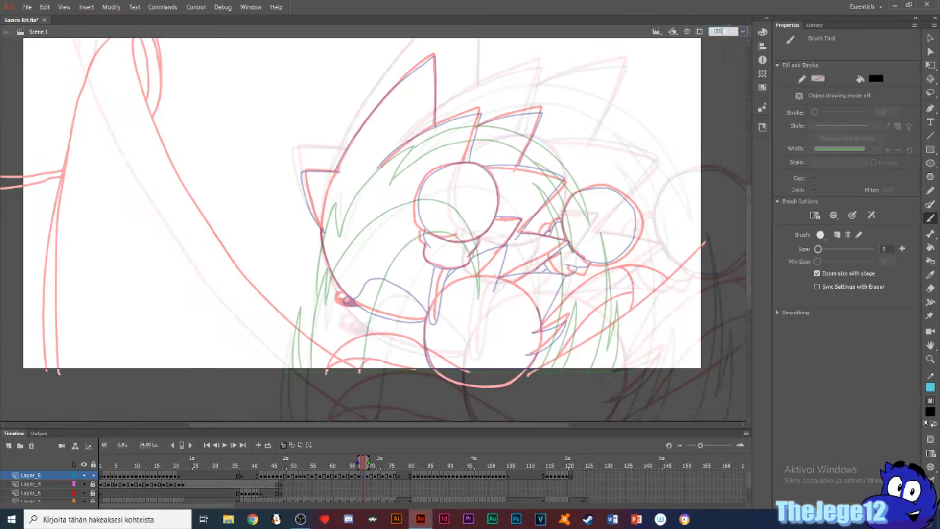
drag(289, 300, 186, 283)
mouse_move(366, 223)
mouse_down()
mouse_move(223, 305)
mouse_move(371, 136)
mouse_move(368, 222)
mouse_up()
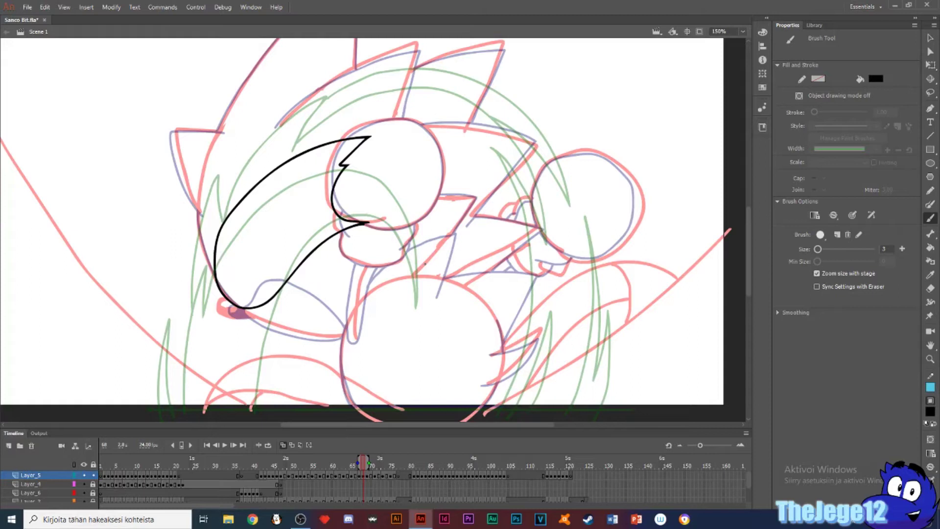
- Ink the jagged fur and arm lines beneath the curved outline, and draw the ground line along the stage's lower edge
mouse_move(280, 304)
mouse_down()
mouse_move(339, 257)
mouse_move(343, 236)
mouse_up()
mouse_move(342, 344)
mouse_down()
mouse_move(345, 264)
mouse_move(331, 272)
mouse_move(338, 334)
mouse_move(329, 341)
mouse_move(341, 405)
mouse_move(607, 408)
mouse_up()
key(v)
key(b)
drag(343, 408, 164, 407)
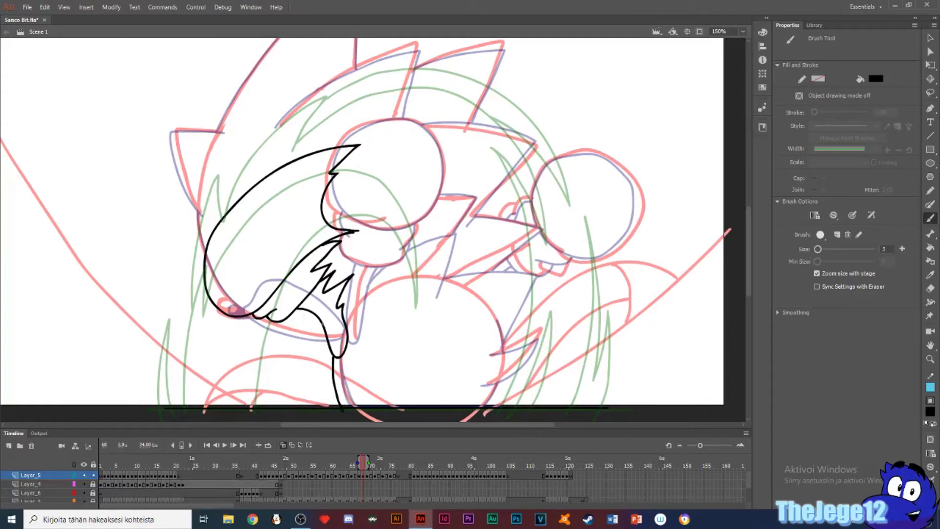
- Ink the arched lower limb and the outer outline with two tall spikes behind the curved front shape
drag(288, 327, 283, 404)
mouse_move(186, 407)
mouse_down()
mouse_move(163, 257)
mouse_move(188, 323)
mouse_move(200, 220)
mouse_move(278, 161)
mouse_up()
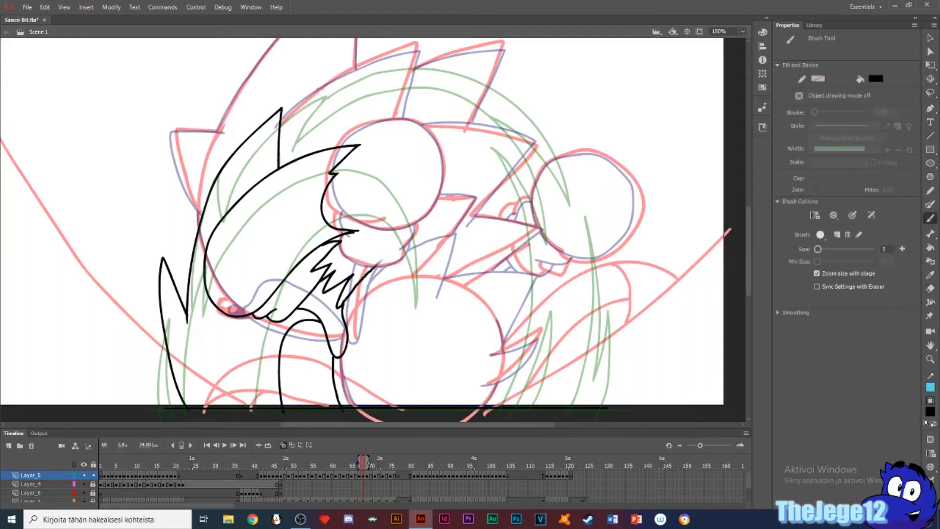
key(ctrl+z)
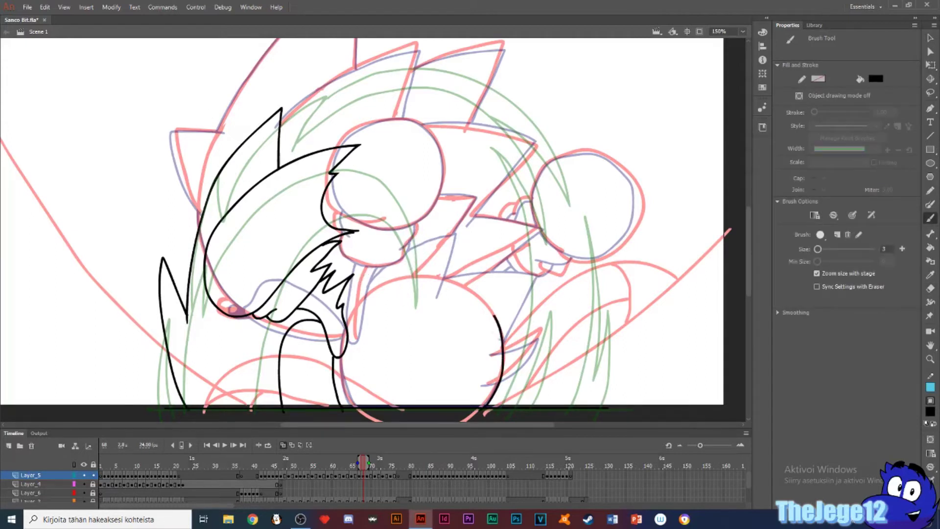
- Ink a small pointed tuft in black on the body's side curve and remove the line segment crossing its base
click(872, 79)
click(873, 71)
drag(540, 328, 491, 358)
key(v)
click(502, 338)
key(Delete)
key(k)
click(504, 327)
key(b)
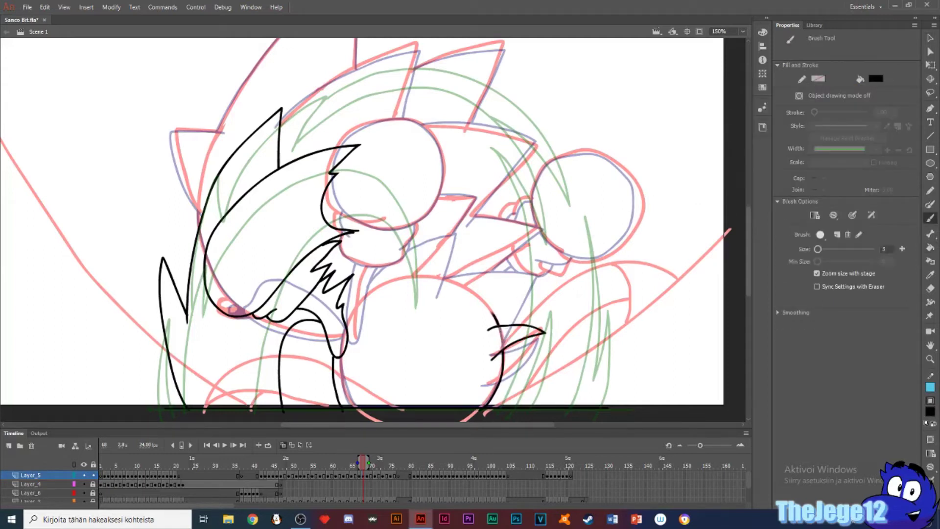
- Ink the overlapping rows of pointed quills running from the outer spike down across the character's back
drag(410, 238, 391, 316)
mouse_move(400, 275)
mouse_down()
mouse_move(517, 265)
mouse_move(485, 304)
mouse_up()
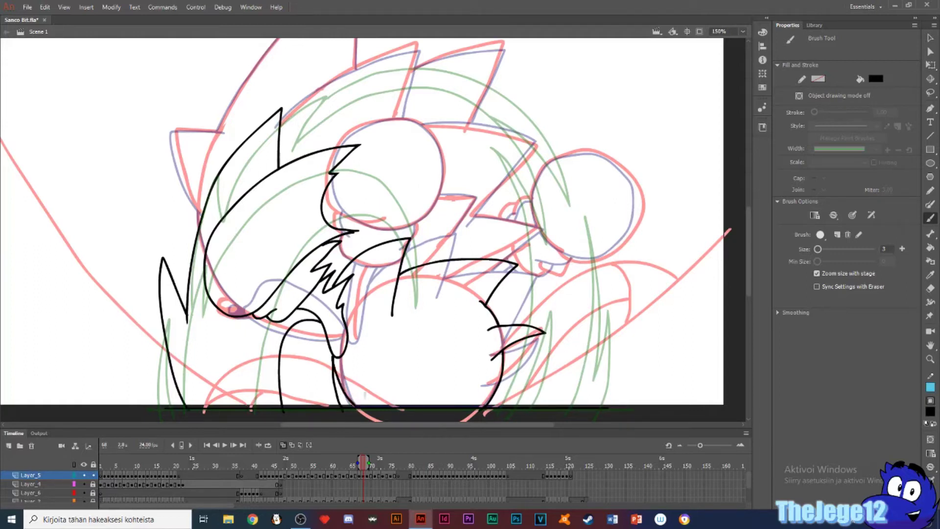
drag(377, 190, 357, 241)
mouse_move(327, 147)
mouse_down()
mouse_move(367, 227)
mouse_move(452, 218)
mouse_move(414, 267)
mouse_up()
mouse_move(279, 164)
mouse_down()
mouse_move(506, 203)
mouse_move(472, 258)
mouse_up()
drag(437, 151, 473, 196)
- Handwrite the underlined doodle "...??" in the empty area above the round sketched glove
drag(590, 72, 609, 119)
drag(604, 131, 613, 128)
drag(639, 75, 651, 128)
click(646, 140)
drag(524, 150, 656, 161)
- Zoom to 800%, paint a white face on the first question mark's dot, and handwrite "KIRBOO" in black with brush size 1
click(743, 31)
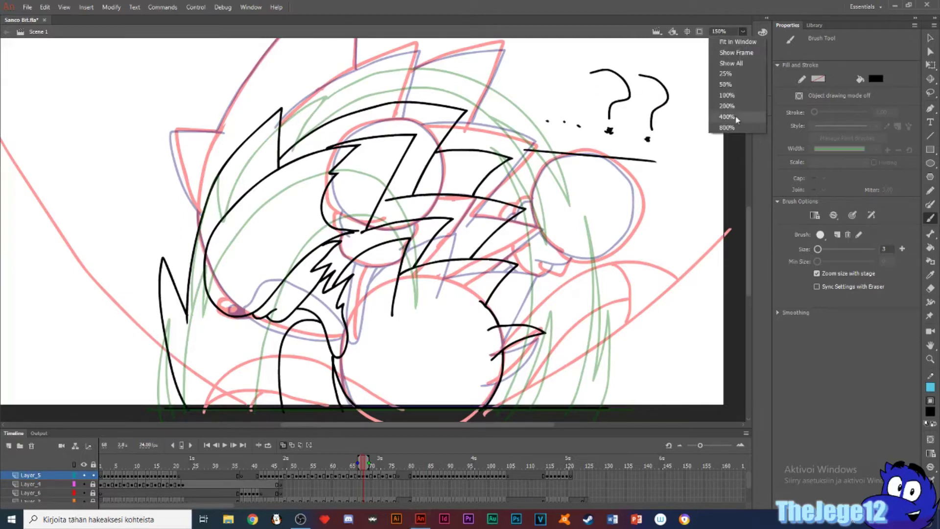
click(719, 120)
drag(240, 279, 174, 320)
drag(818, 248, 812, 249)
click(875, 79)
click(699, 141)
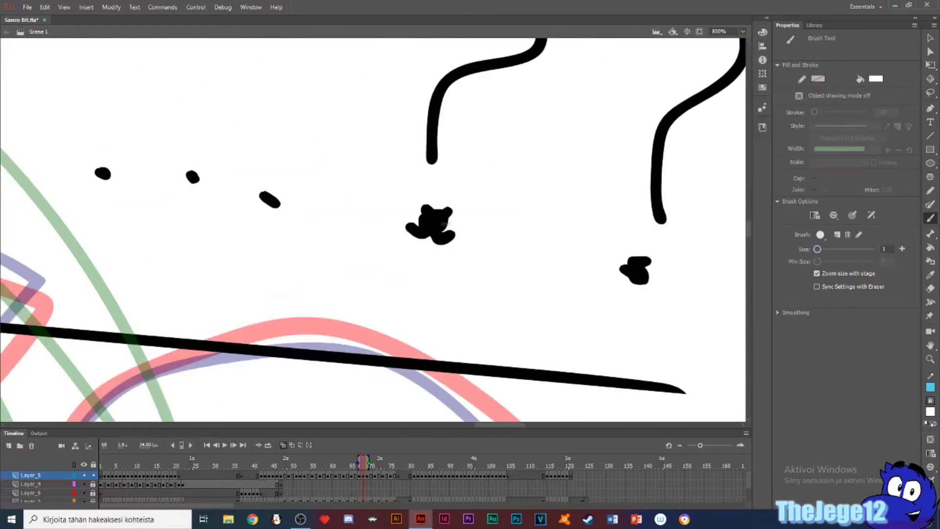
click(877, 79)
click(699, 104)
drag(476, 177, 476, 208)
drag(492, 179, 494, 203)
drag(502, 191, 501, 208)
click(503, 180)
mouse_move(514, 188)
mouse_down()
mouse_move(513, 206)
mouse_move(530, 198)
mouse_up()
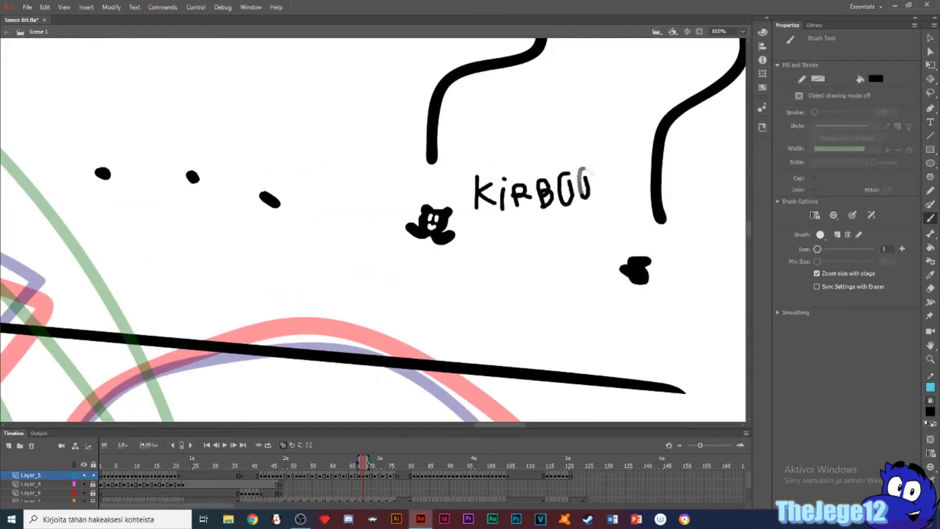
- Fit the stage in the window and delete the whole question-mark doodle with its underline
click(742, 32)
click(737, 42)
key(v)
drag(677, 271, 580, 151)
key(Delete)
- Zoom to 200% and ink the jagged pointed outline extending from the upper quills over the round sketched glove with brush size 3
key(b)
click(742, 31)
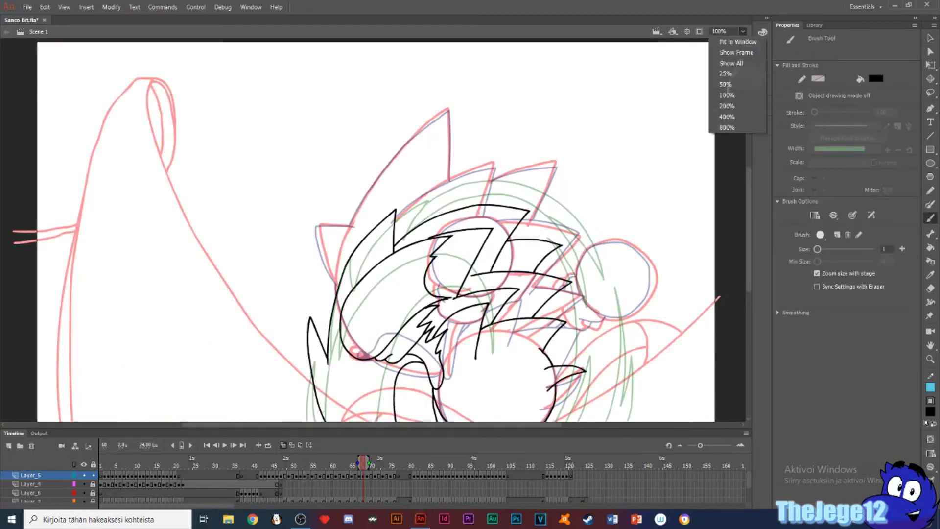
click(726, 106)
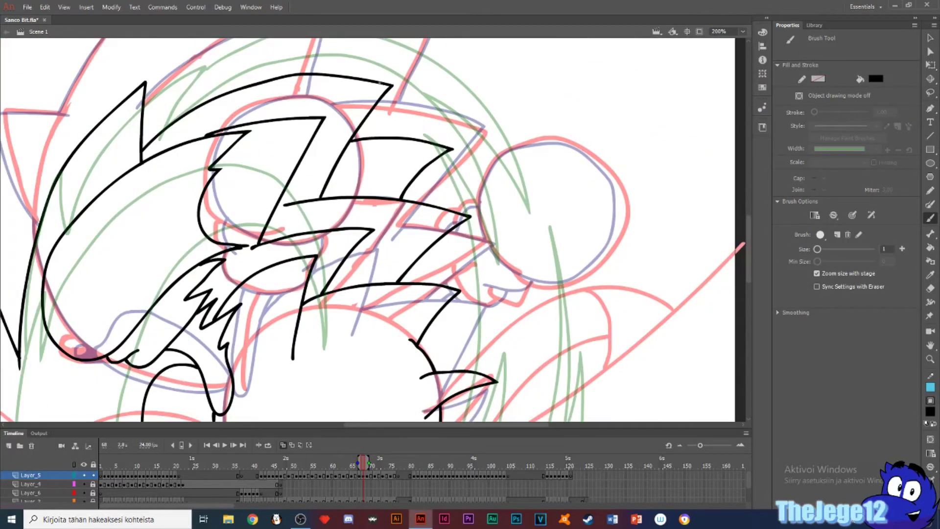
mouse_move(378, 81)
mouse_down()
mouse_move(488, 95)
mouse_move(512, 215)
mouse_move(403, 195)
mouse_up()
click(743, 31)
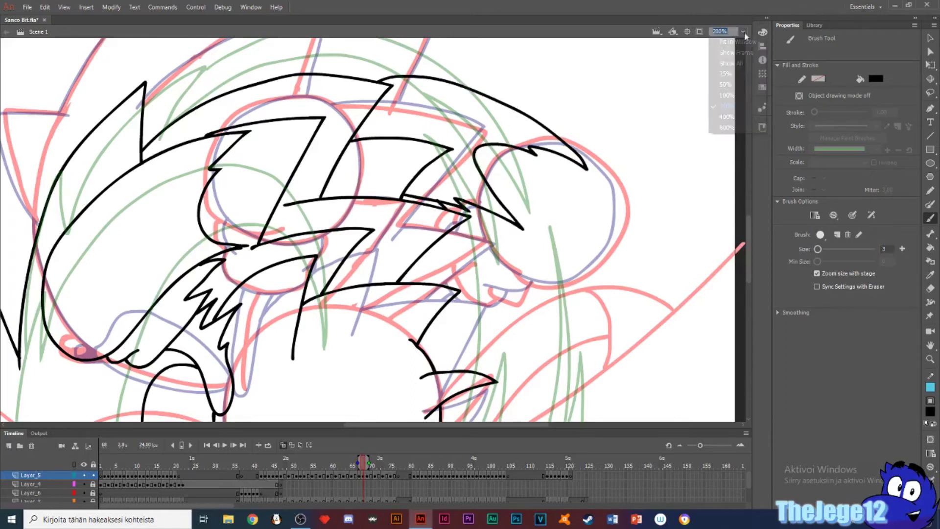
click(737, 42)
- Jump between points in the timeline and step through the falling-character frames to compare the inked poses
click(284, 466)
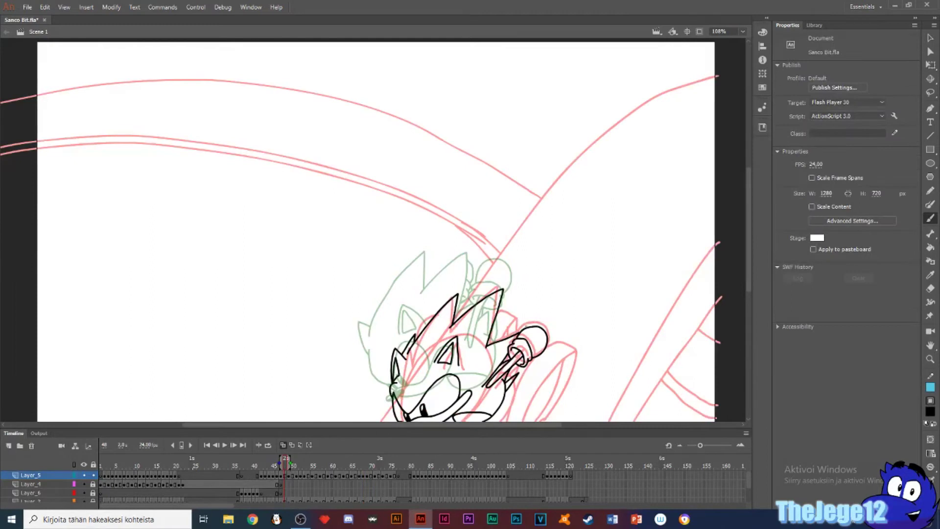
click(460, 465)
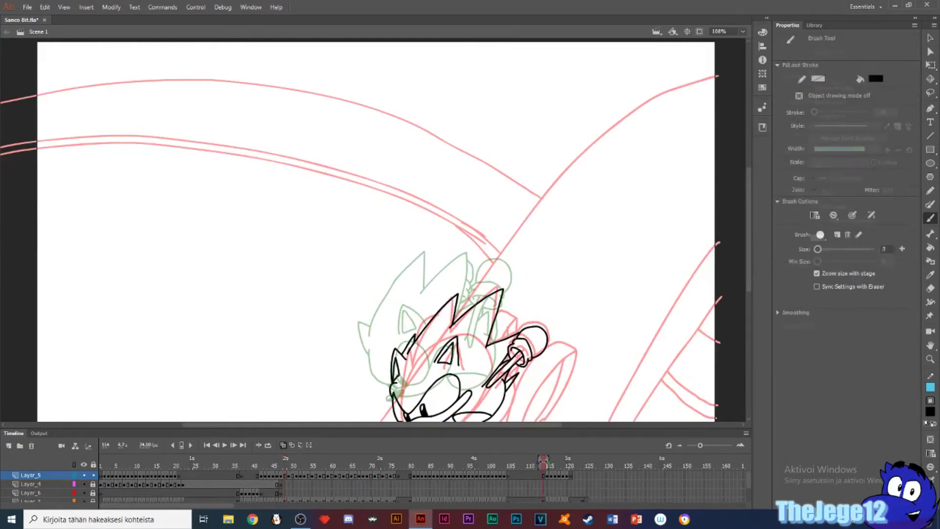
click(353, 468)
key(period)
key(period)
key(period)
key(period)
key(period)
key(comma)
key(comma)
drag(370, 463, 332, 464)
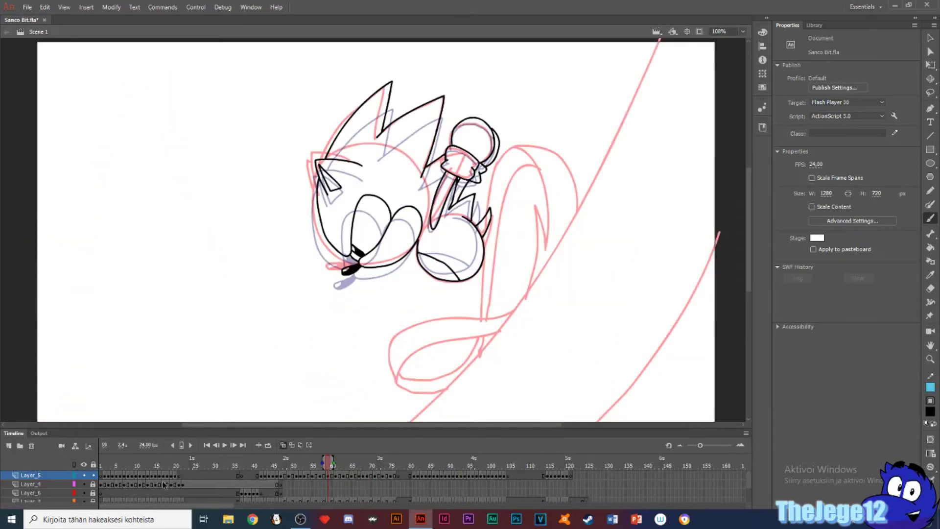
- Lock Layer_5 and replay the falling sequence from around frame 54 to check the motion
key(Return)
key(Return)
click(308, 464)
click(93, 475)
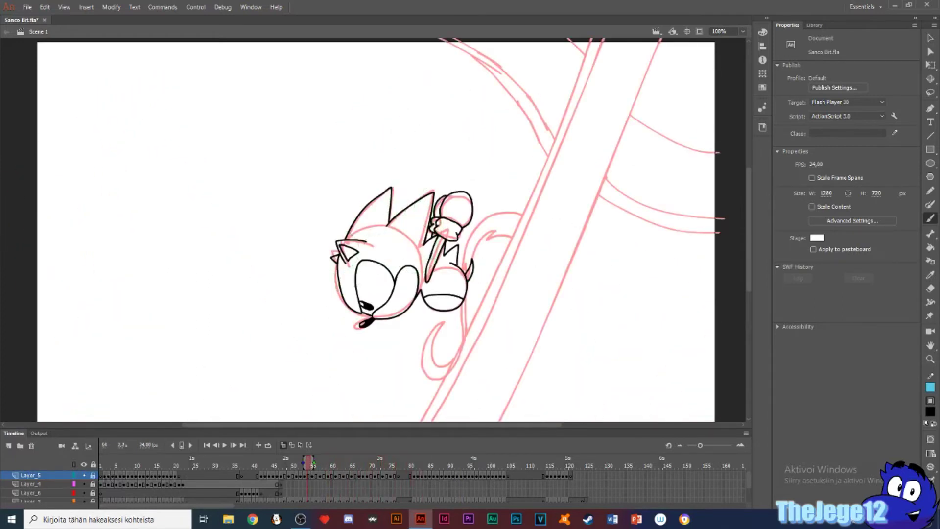
key(Return)
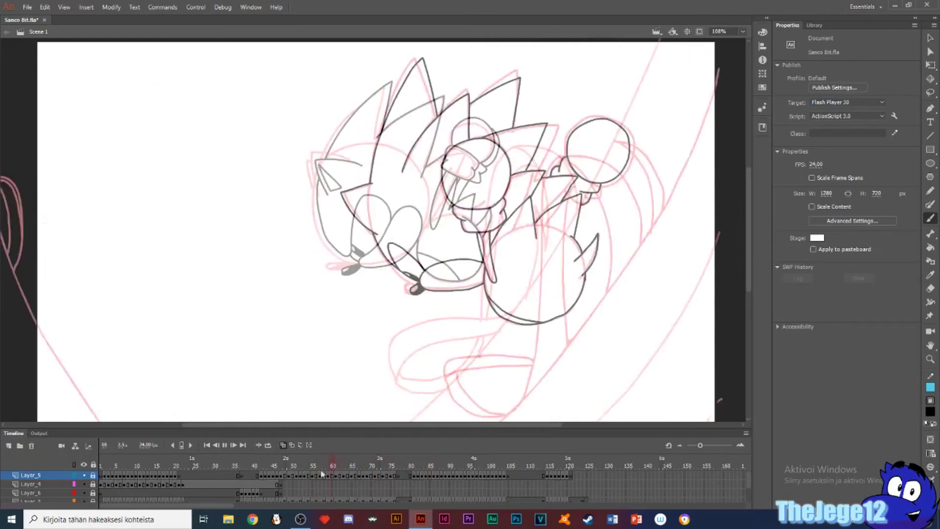
click(314, 474)
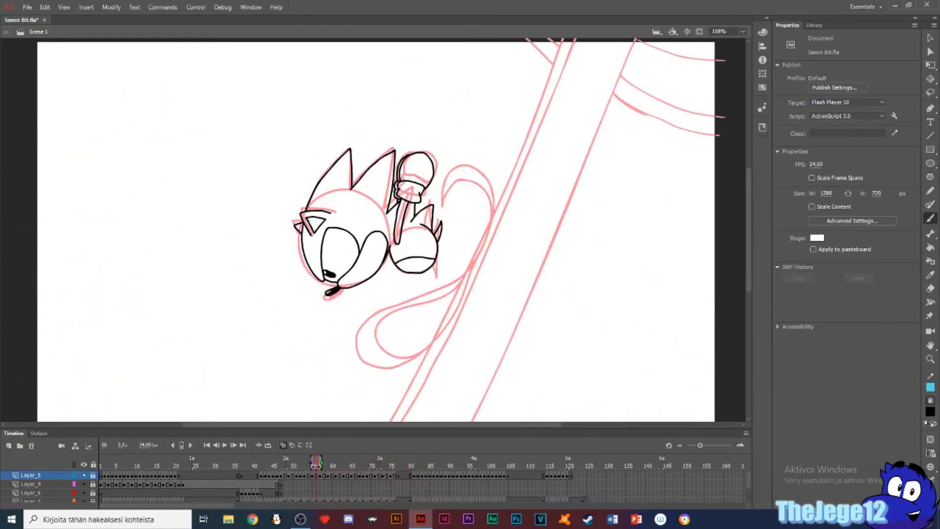
click(313, 470)
click(317, 470)
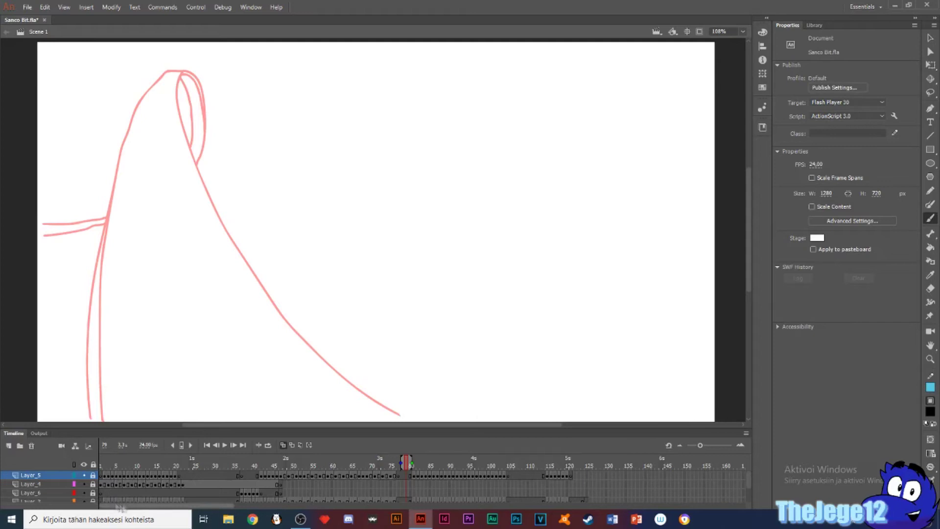
- Hide the rough sketches on Layer_3 and play the clean line art from around frame 61
scroll(94, 494, down, 2)
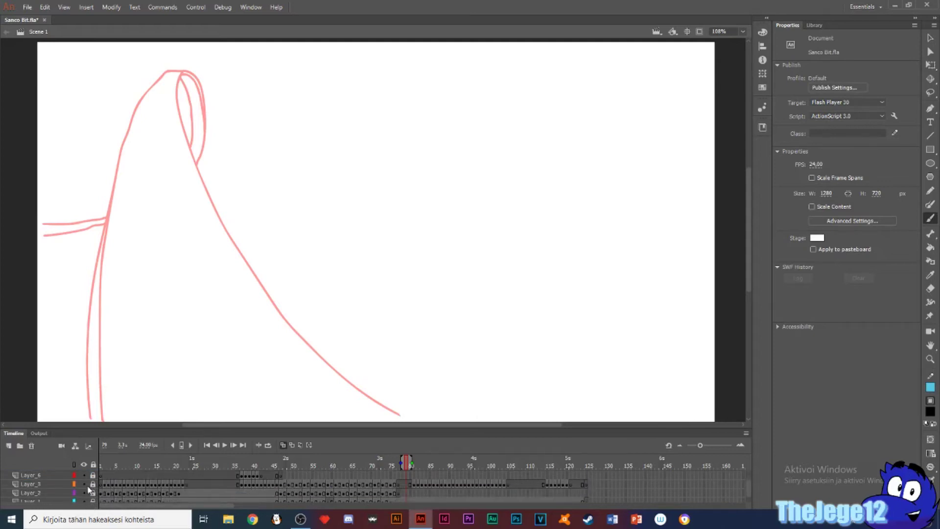
click(336, 471)
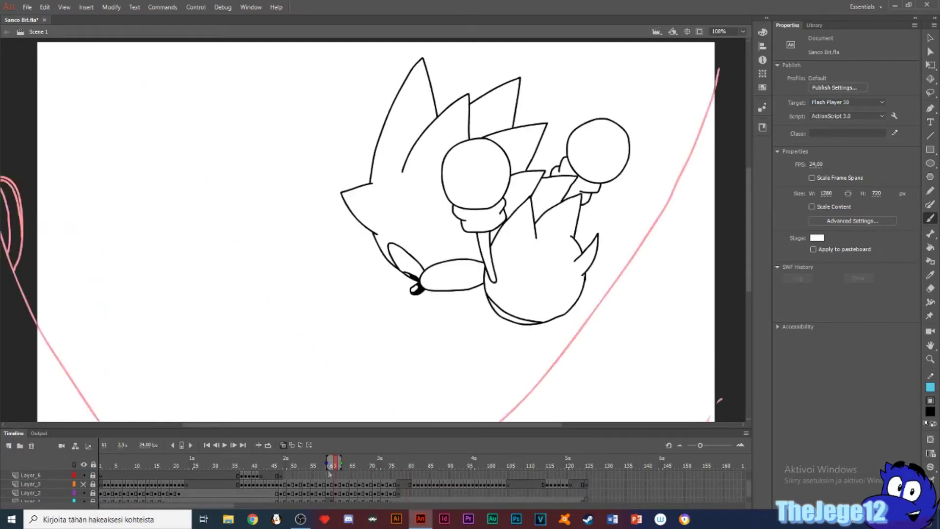
key(Return)
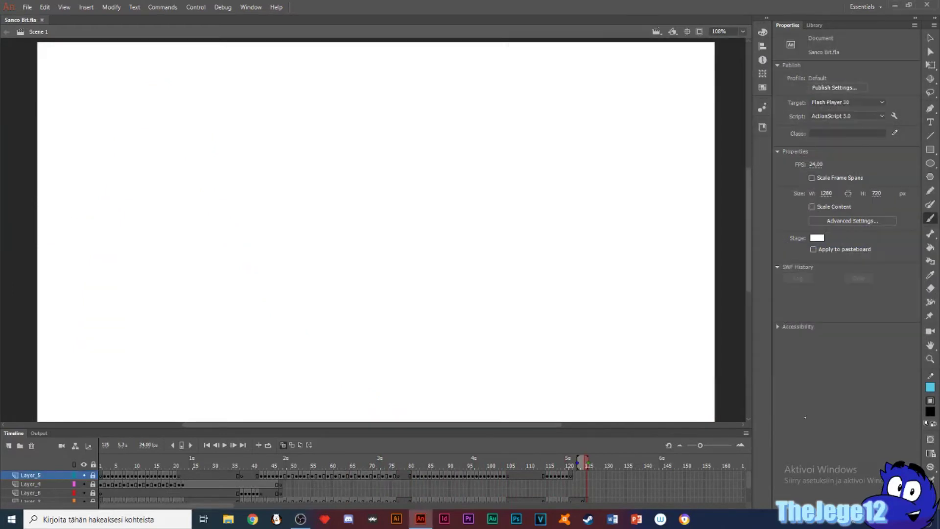
- Step backward and forward through the frames from the end of the animation to examine the inked drawings
key(comma)
key(comma)
key(comma)
key(comma)
key(comma)
key(comma)
key(comma)
key(comma)
key(comma)
key(comma)
key(comma)
key(comma)
key(comma)
key(comma)
key(comma)
key(comma)
key(comma)
key(comma)
key(comma)
key(comma)
key(period)
key(period)
key(period)
key(period)
key(period)
key(period)
key(period)
key(period)
key(period)
key(period)
key(period)
key(period)
key(period)
key(period)
key(comma)
key(comma)
key(comma)
key(comma)
key(comma)
key(comma)
- Unlock and select Layer_4 around frame 47, and set the Brush tool to a black fill with size 4
drag(434, 462, 280, 463)
click(93, 484)
click(30, 484)
key(b)
click(875, 78)
click(723, 108)
key(comma)
click(885, 249)
text(4)
key(Return)
- Ink the background's three sweeping diagonal lines over the sketch in frame 47, plus closing strokes along the stage's bottom and right edges
drag(579, 206, 556, 283)
key(ctrl+z)
key(period)
drag(553, 215, 477, 186)
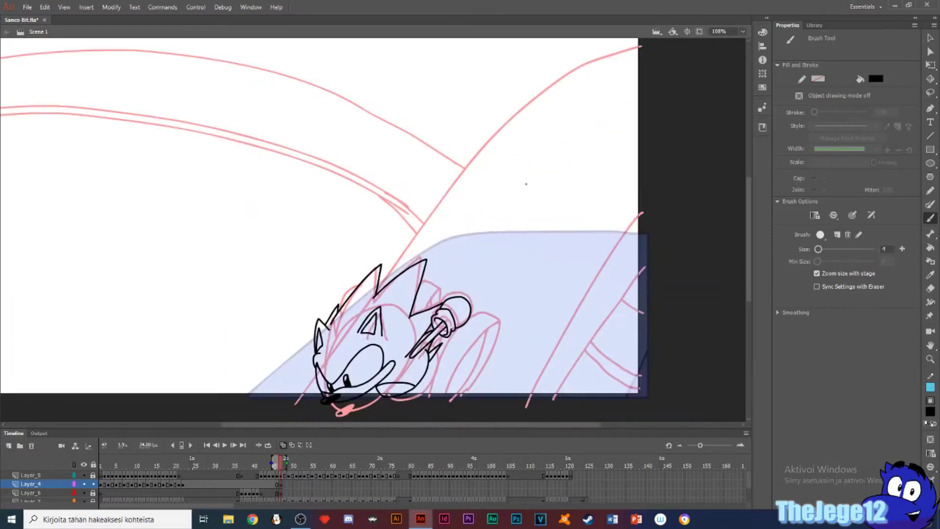
drag(621, 232, 582, 287)
key(ctrl+z)
drag(642, 211, 526, 406)
key(ctrl+z)
drag(641, 211, 527, 405)
drag(643, 267, 552, 404)
mouse_move(643, 47)
mouse_down()
mouse_move(509, 122)
mouse_move(300, 402)
mouse_up()
drag(357, 397, 561, 398)
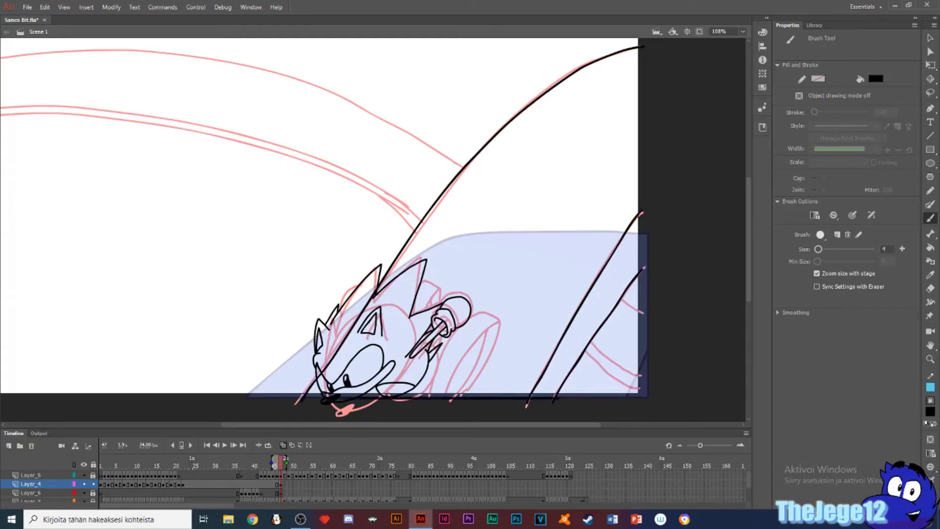
drag(642, 44, 641, 277)
- Insert blank keyframes on Layer_4 at frames 49, 51 and 53
key(period)
key(period)
drag(619, 241, 569, 272)
click(742, 32)
click(732, 84)
click(289, 483)
key(F7)
click(296, 484)
key(F7)
click(303, 484)
key(F7)
- Ink the two rightmost background diagonals over the sketch in frame 49, running past the stage edges
key(comma)
key(comma)
key(comma)
key(comma)
drag(501, 146, 409, 330)
drag(500, 175, 434, 321)
- Ink the leftmost background diagonal in frame 49, deleting and redrawing the stroke to follow the sketch
drag(444, 135, 368, 319)
key(ctrl+z)
drag(446, 140, 355, 325)
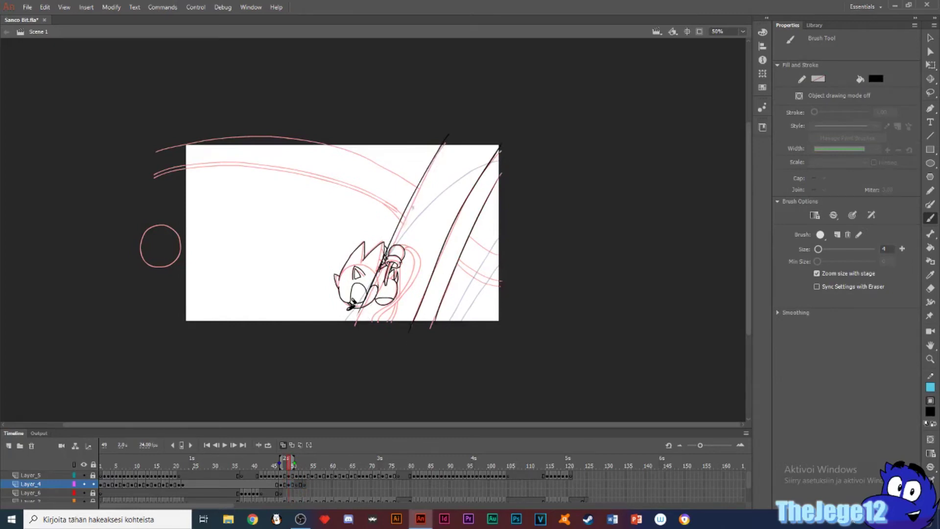
key(v)
click(402, 224)
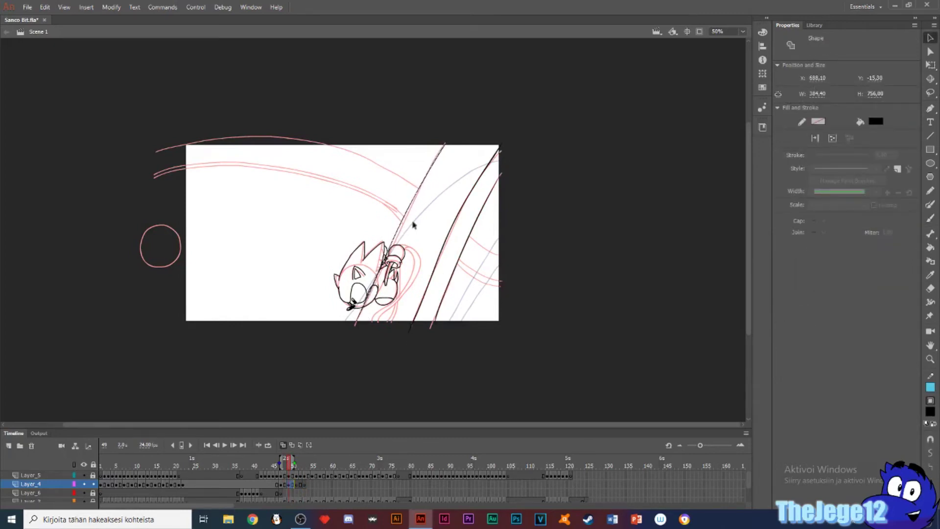
key(Delete)
key(b)
drag(448, 134, 352, 334)
key(ctrl+z)
drag(446, 135, 361, 324)
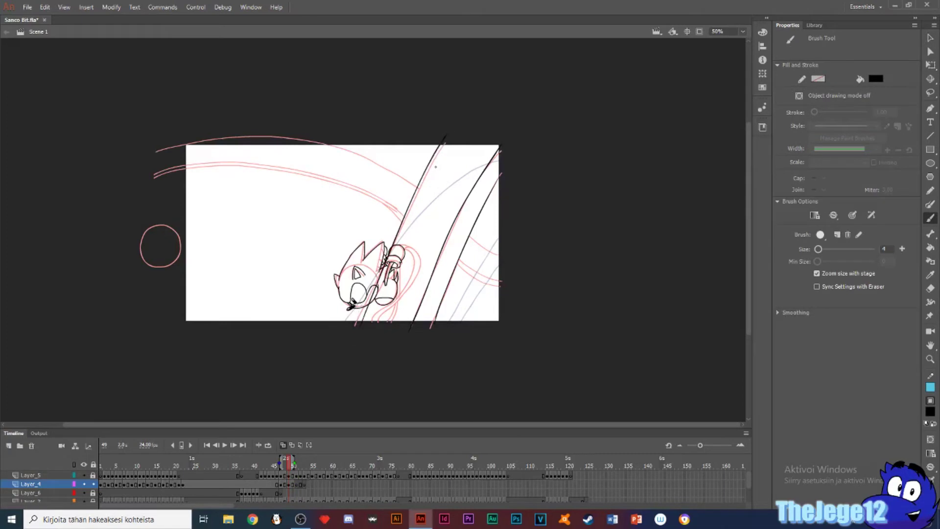
- Adjust the leftmost diagonal in frame 49 with Free Transform so it lines up with the sketch
key(q)
click(429, 162)
drag(457, 133, 462, 138)
click(447, 174)
key(b)
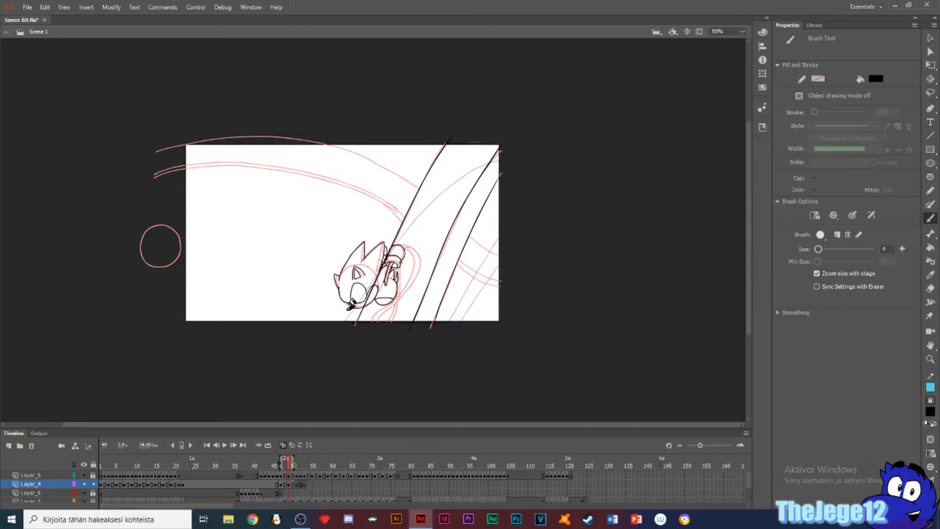
click(742, 32)
click(724, 39)
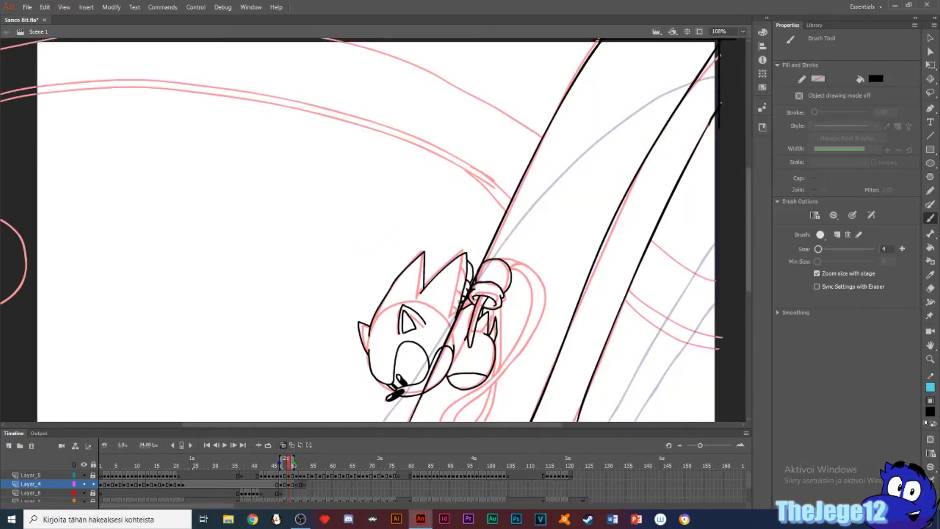
key(e)
- Ink the rightmost background diagonal over the sketch in frame 51, redrawing it until it fits, and select the stroke
key(period)
key(period)
key(b)
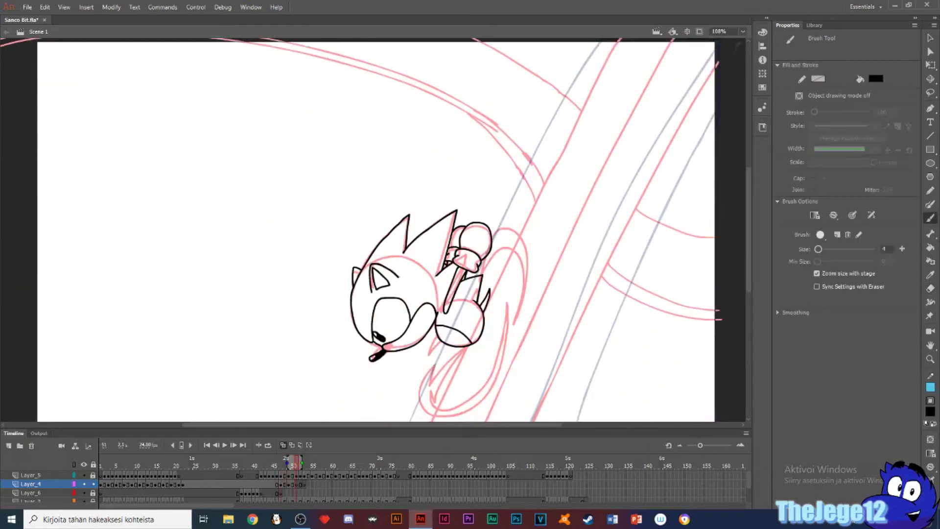
click(742, 31)
click(723, 83)
drag(548, 126, 431, 362)
key(ctrl+z)
drag(543, 132, 447, 323)
key(ctrl+z)
key(ctrl+z)
drag(541, 135, 448, 337)
key(v)
click(470, 288)
key(q)
key(v)
- Duplicate the diagonal in place in frame 51, shift the copy left onto the leftmost sketch line, and fine-tune it with Free Transform
key(ctrl+c)
key(ctrl+shift+v)
key(shift+Left)
key(shift+Left)
key(shift+Left)
key(shift+Left)
key(shift+Left)
key(Left)
key(Left)
key(Left)
key(shift+Left)
key(shift+Left)
key(shift+Left)
key(shift+Left)
key(shift+Left)
key(shift+Right)
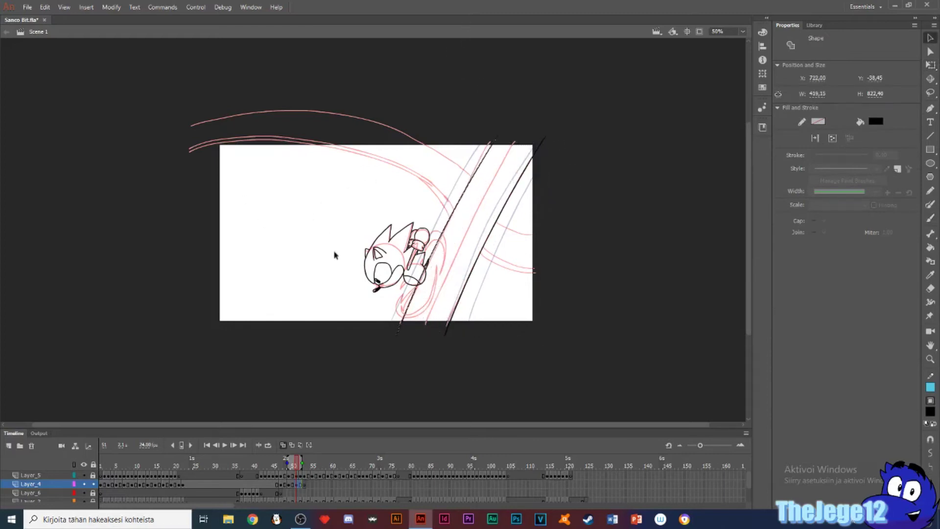
key(q)
drag(451, 132, 451, 130)
- Duplicate the leftmost diagonal in frame 51 and position the copy over the middle sketch line
key(ctrl+c)
key(ctrl+v)
drag(386, 207, 487, 206)
key(b)
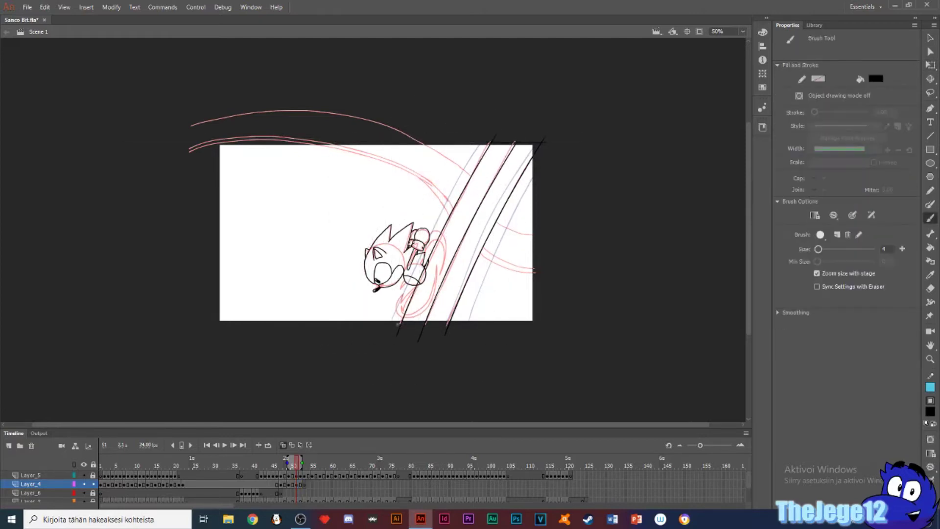
- Try to ink the right-hand background diagonal over the sketch in frame 53
key(period)
key(period)
drag(504, 145, 425, 333)
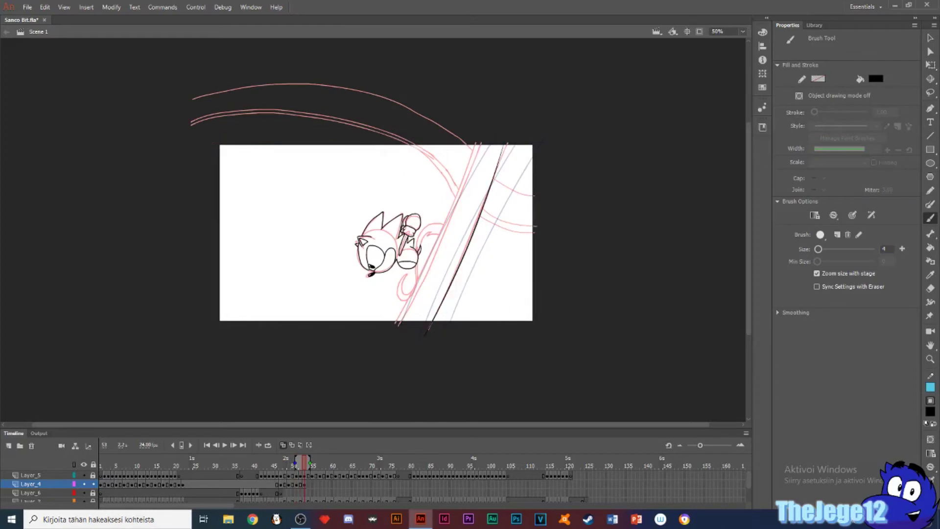
key(ctrl+z)
drag(497, 162, 455, 287)
mouse_move(509, 161)
mouse_down()
mouse_move(475, 267)
mouse_move(480, 288)
mouse_up()
drag(521, 177, 489, 302)
mouse_move(472, 174)
mouse_down()
mouse_move(430, 303)
mouse_move(413, 303)
mouse_move(446, 292)
mouse_up()
drag(434, 210, 549, 264)
right_click(467, 224)
click(488, 281)
- Ink the right-hand background diagonal over the sketch in frame 53, redrawing it once, and fit it with Free Transform
click(723, 31)
text(5)
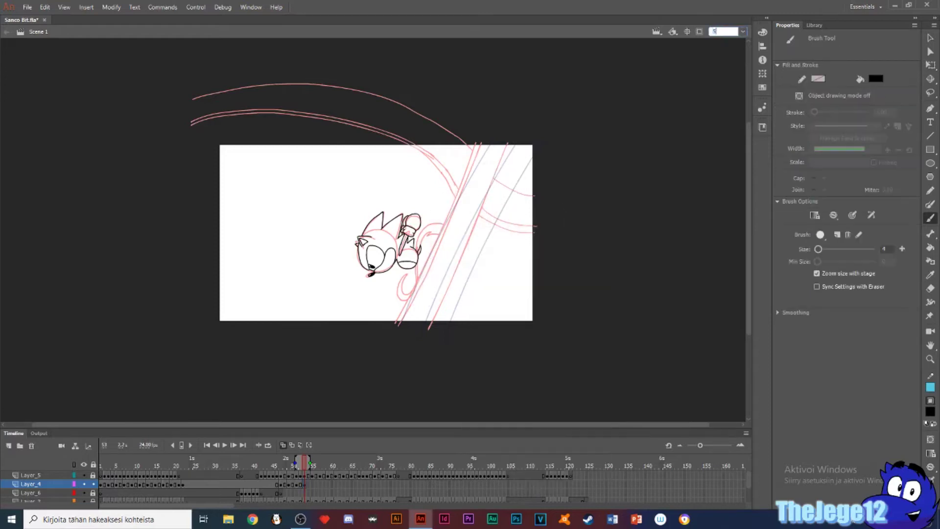
text(0)
key(Return)
drag(578, 78, 482, 342)
key(ctrl+z)
drag(581, 65, 493, 334)
key(q)
drag(544, 195, 529, 229)
mouse_move(566, 97)
mouse_down()
mouse_move(568, 84)
mouse_move(587, 88)
mouse_up()
drag(570, 97, 539, 84)
- Duplicate the diagonal in place in frame 53 and fit the copied lines over the two left sketch lines
key(ctrl+c)
key(ctrl+v)
key(ctrl+z)
key(ctrl+shift+v)
drag(520, 273, 477, 274)
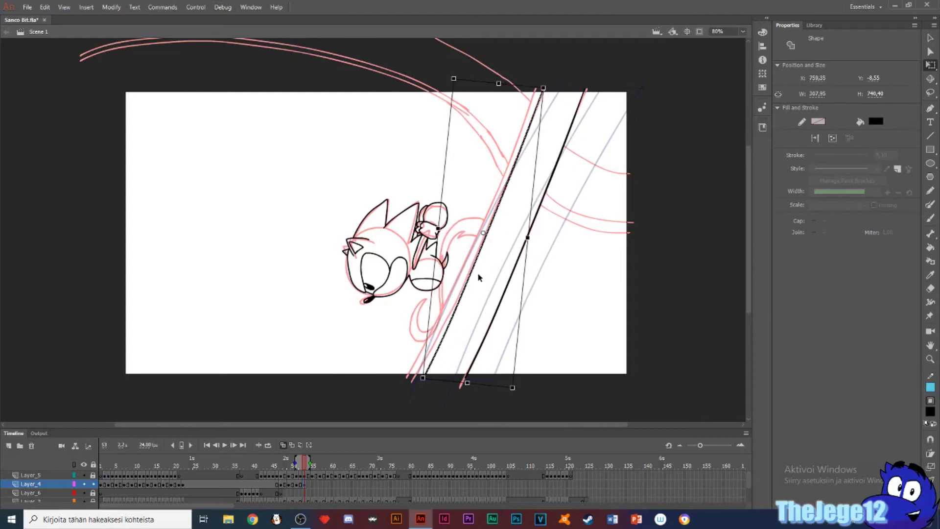
drag(469, 384, 463, 384)
click(472, 320)
- Close the ends of the diagonals along the upper and lower stage edges in frame 53 and save the file
key(b)
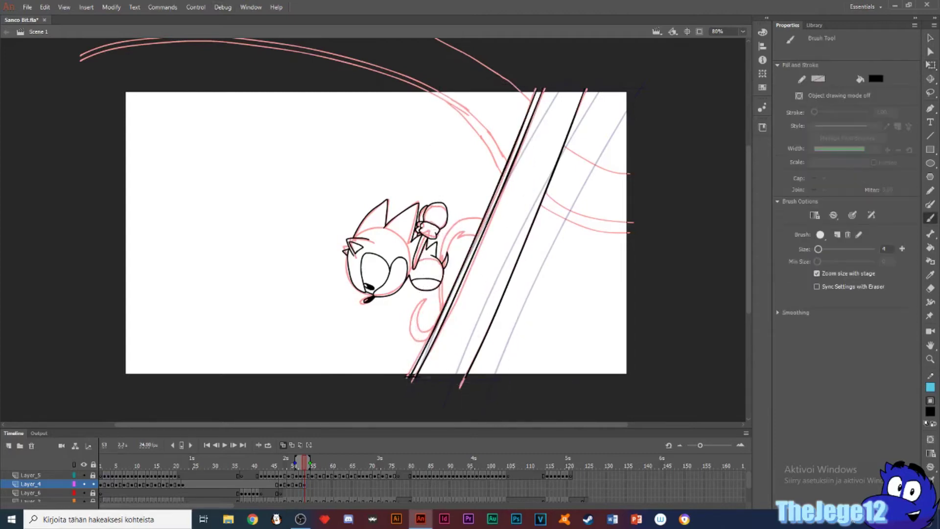
key(v)
key(ctrl+s)
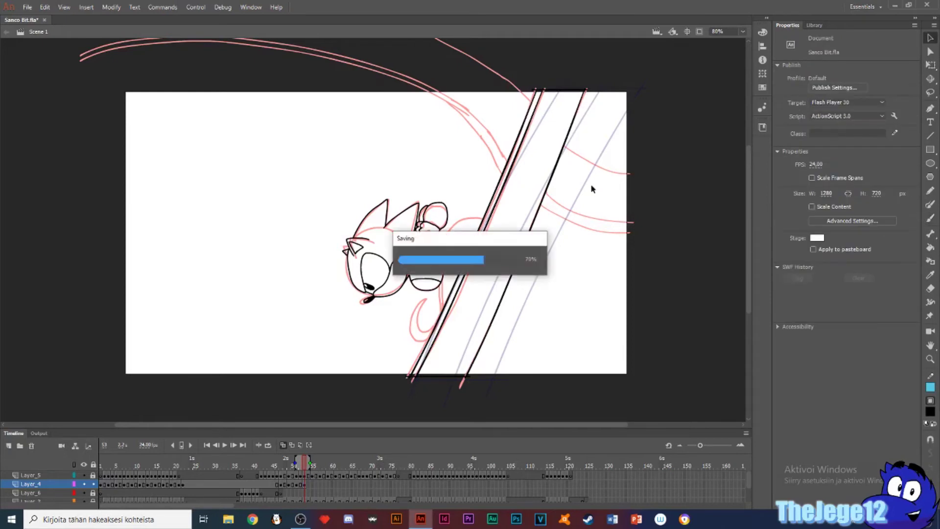
- Set up frame 55 on Layer_4 as a keyframe carrying over the diagonals from frame 53
key(period)
key(period)
key(comma)
key(comma)
key(period)
key(period)
click(320, 485)
click(313, 485)
drag(312, 484, 320, 484)
click(314, 485)
- Nudge the carried-over diagonals left onto the sketch lines in frame 55 and save the file
key(shift+Left)
key(shift+Left)
key(shift+Left)
key(shift+Left)
key(shift+Left)
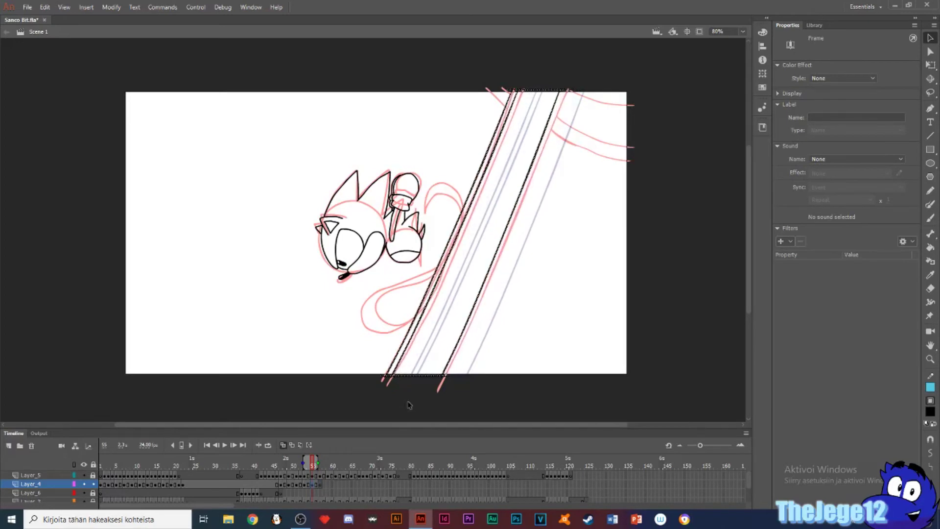
key(q)
click(463, 151)
key(period)
key(period)
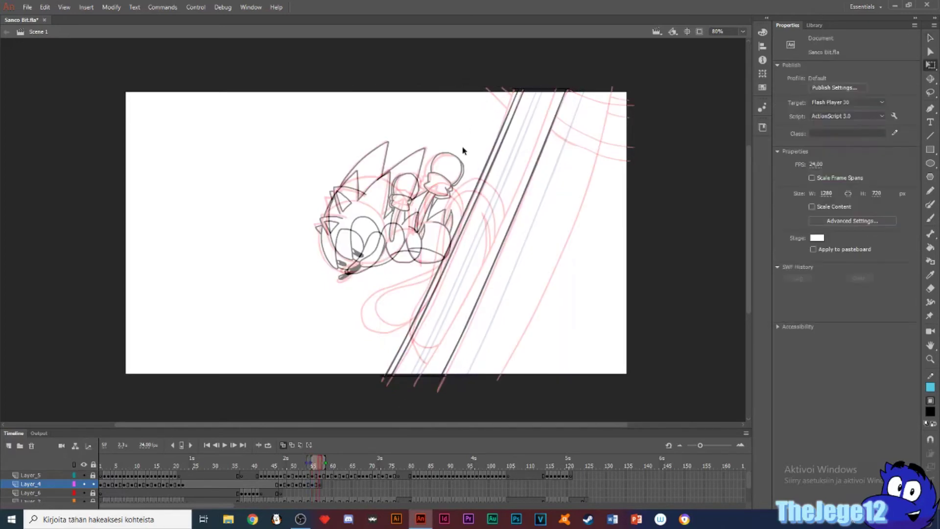
key(ctrl+s)
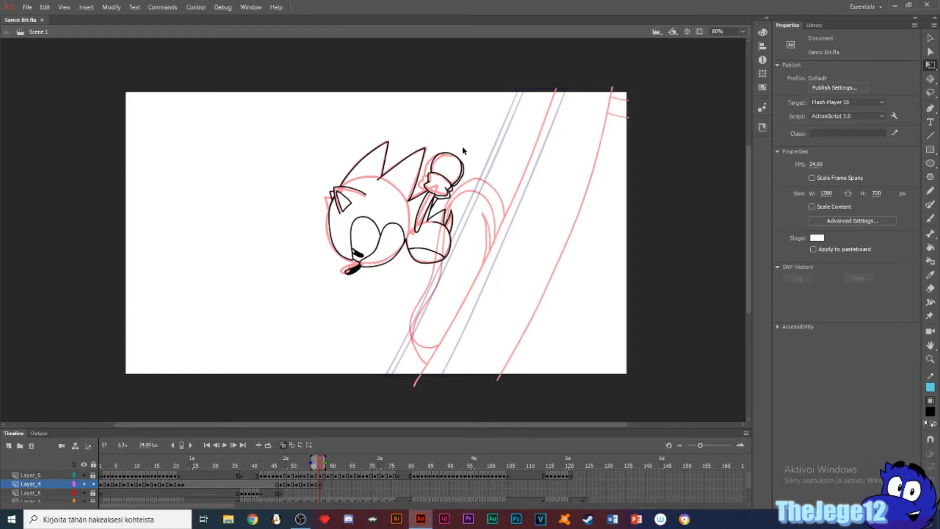
- Ink the right-hand background curve over the sketch in frame 57, redrawing it until it fits, and adjust it with Free Transform
key(b)
drag(611, 91, 498, 378)
key(ctrl+z)
mouse_move(611, 79)
mouse_down()
mouse_move(494, 377)
mouse_move(530, 320)
mouse_up()
key(ctrl+z)
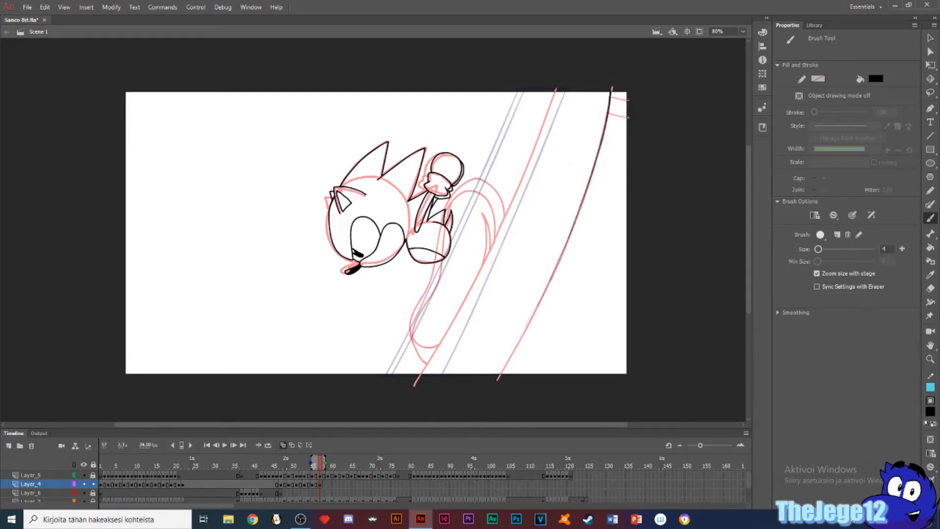
key(q)
click(558, 260)
drag(549, 84, 557, 85)
- Duplicate the curve in place in frame 57, nudge the copy left onto the other sketch line, and fit it with Free Transform
key(ctrl+c)
key(ctrl+shift+v)
key(shift+Left)
key(shift+Left)
key(shift+Left)
key(shift+Left)
key(shift+Left)
key(shift+Left)
key(shift+Left)
key(shift+Left)
key(shift+Left)
key(shift+Left)
key(shift+Left)
key(shift+Left)
key(shift+Left)
key(shift+Left)
key(shift+Left)
key(shift+Left)
key(shift+Left)
key(shift+Right)
key(shift+Right)
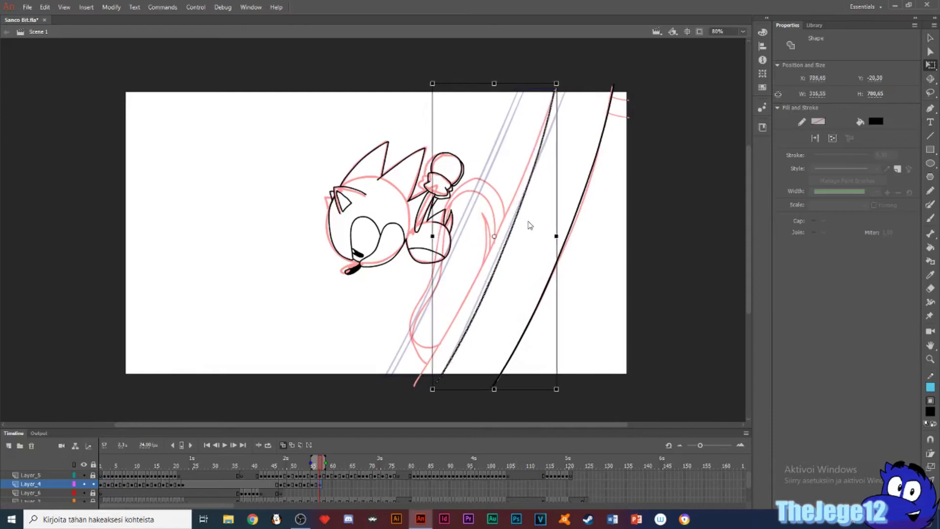
mouse_move(495, 390)
mouse_down()
mouse_move(475, 390)
mouse_move(509, 379)
mouse_up()
- Ink both background curves over the sketch in frame 59 and fit the left one with Free Transform
key(b)
key(period)
key(period)
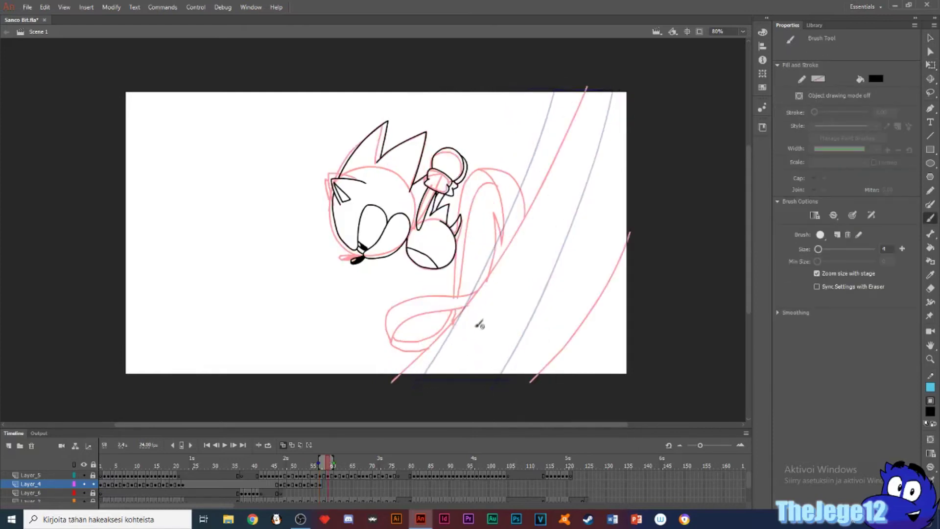
drag(632, 224, 519, 393)
drag(589, 80, 407, 364)
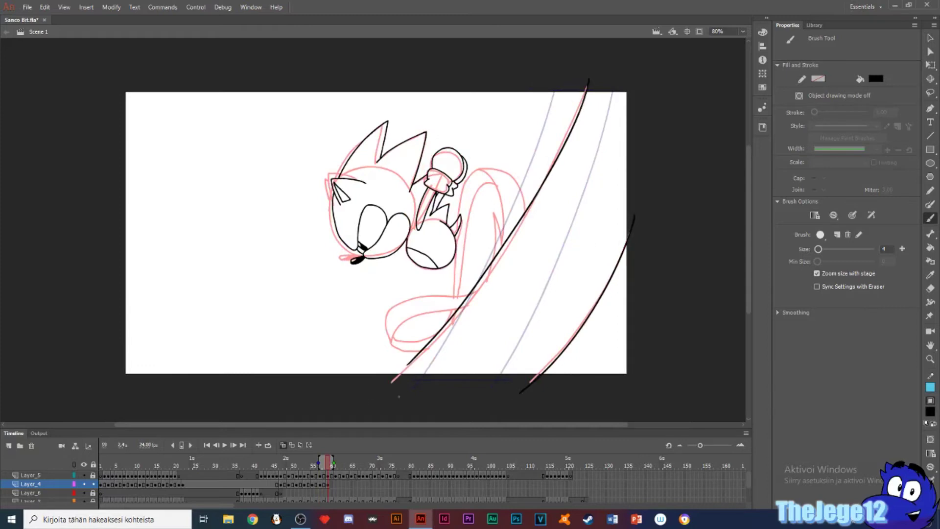
key(q)
click(521, 228)
drag(498, 366, 498, 378)
- Close the curves along the stage edges in frame 59 with the brush and save the file
key(b)
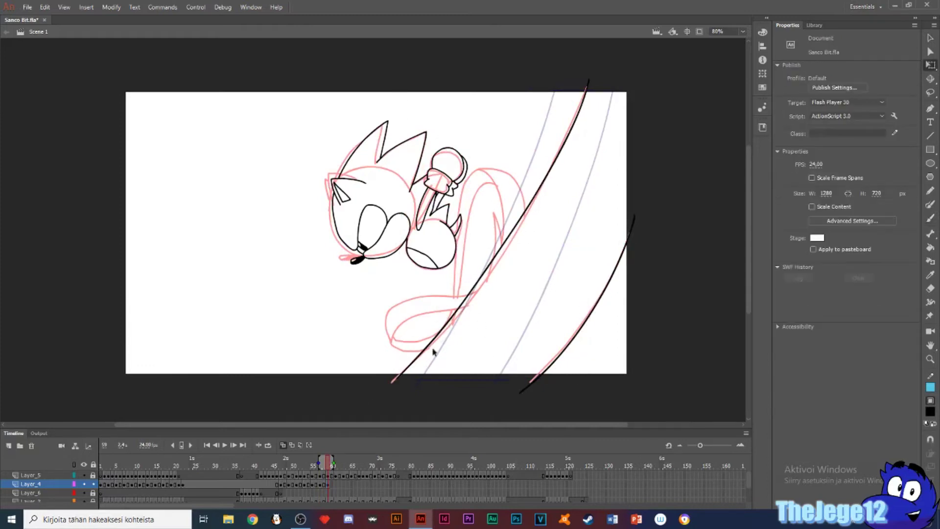
mouse_move(584, 87)
mouse_down()
mouse_move(630, 85)
mouse_move(631, 204)
mouse_up()
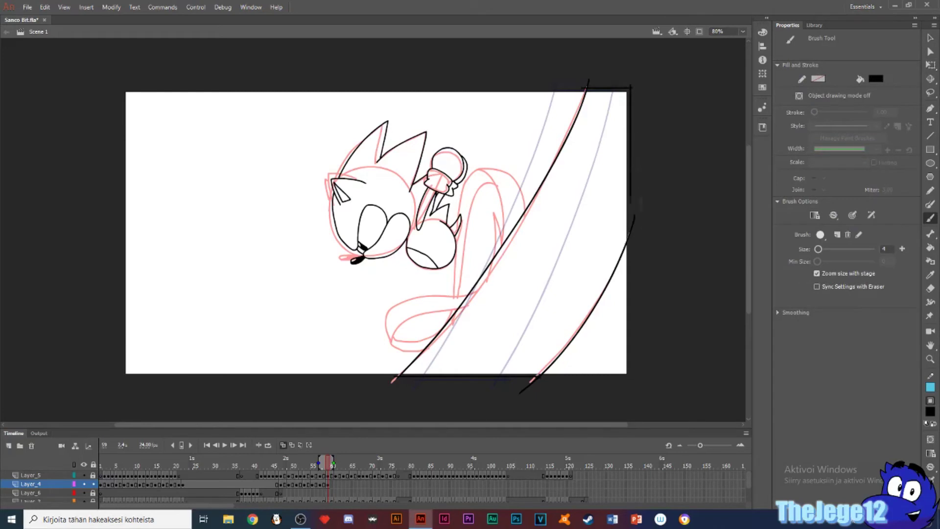
key(ctrl+s)
- Ink the two background curves in frame 61, fitting the longer one with Free Transform, and close their ends along the stage edges
key(period)
key(period)
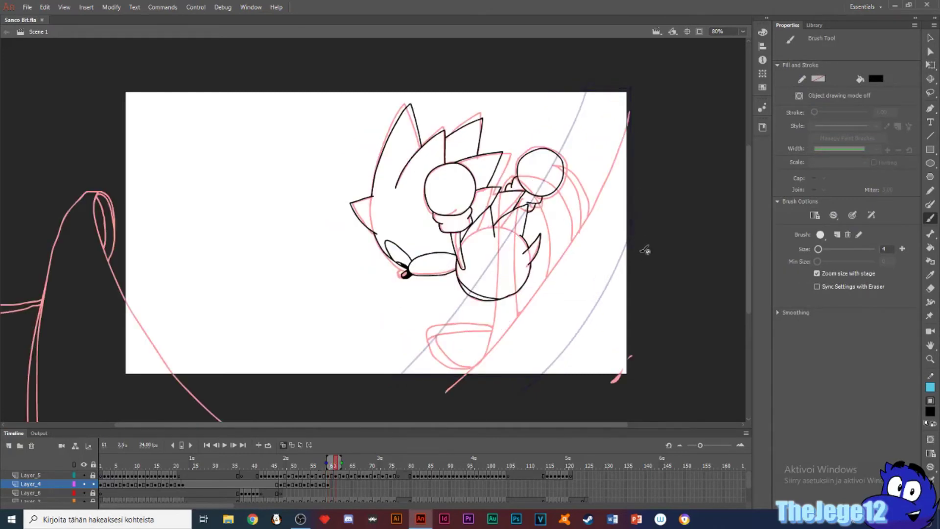
mouse_move(628, 109)
mouse_down()
mouse_move(514, 329)
mouse_move(442, 376)
mouse_up()
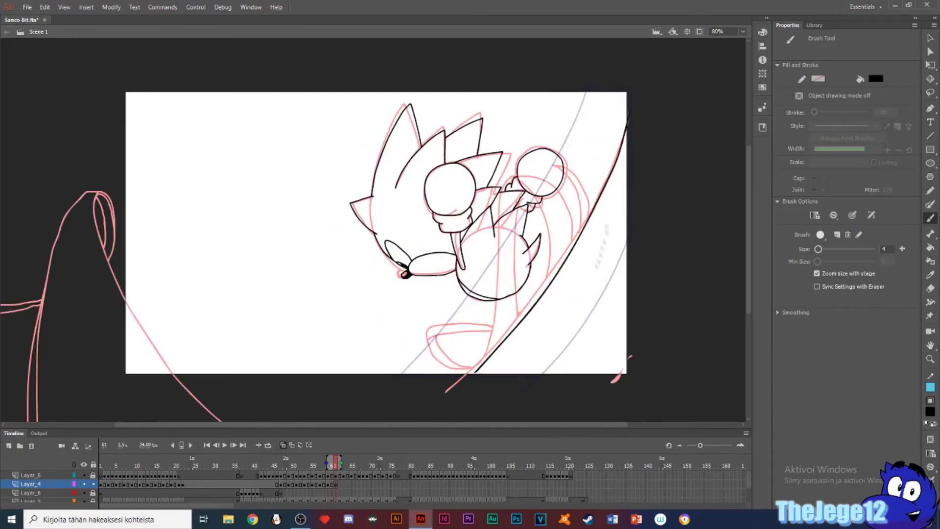
key(q)
click(461, 371)
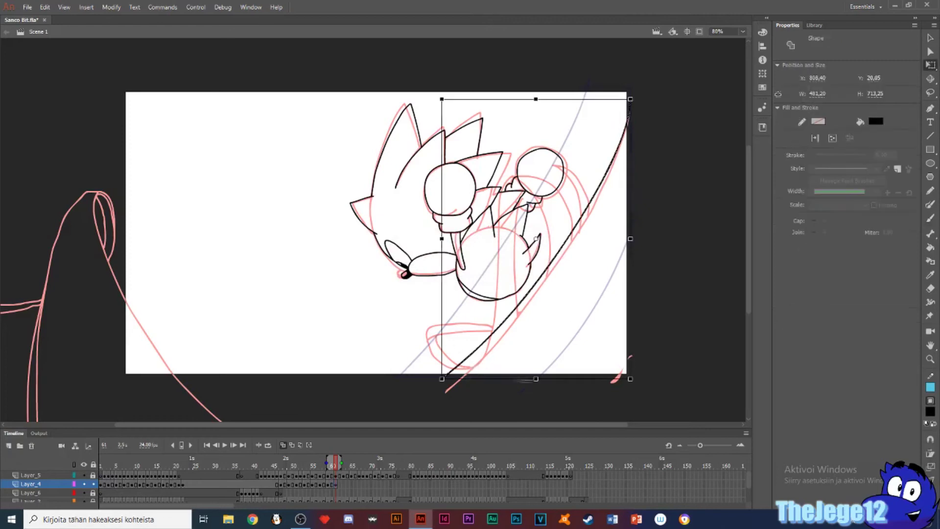
key(b)
drag(637, 308, 578, 388)
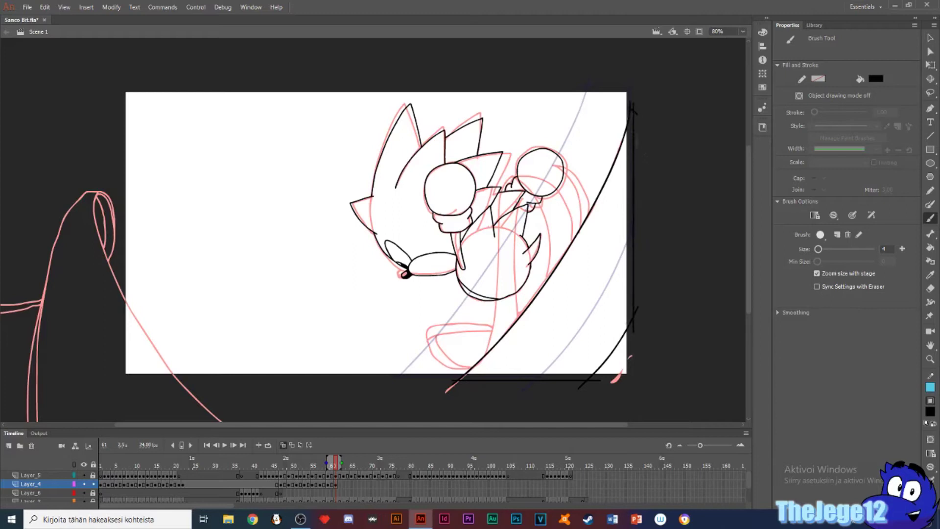
- Ink the background curve over the sketch in the lower-right part of the stage in frame 63
key(period)
key(period)
mouse_move(633, 220)
mouse_down()
mouse_move(590, 285)
mouse_move(489, 375)
mouse_up()
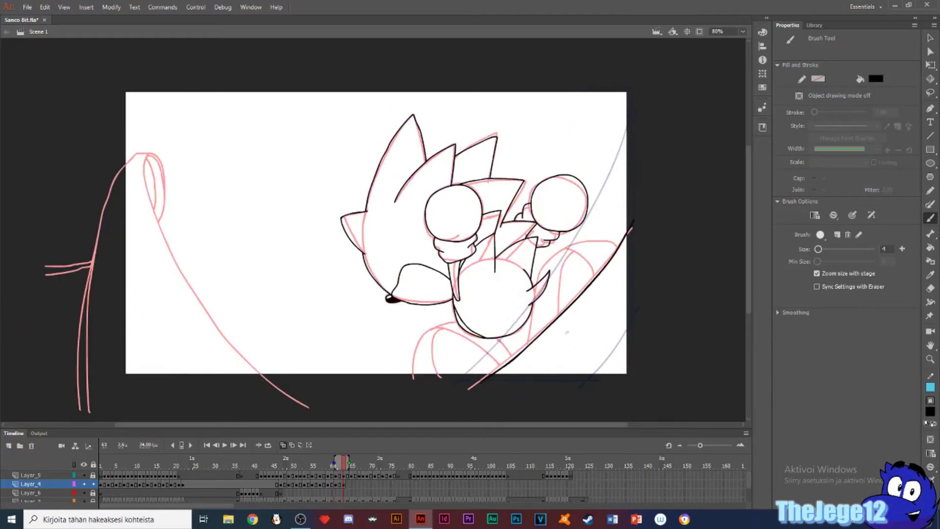
- Rotate the stage view and ink the background curve over the sketch in frame 65, redrawing it until it fits
key(period)
key(period)
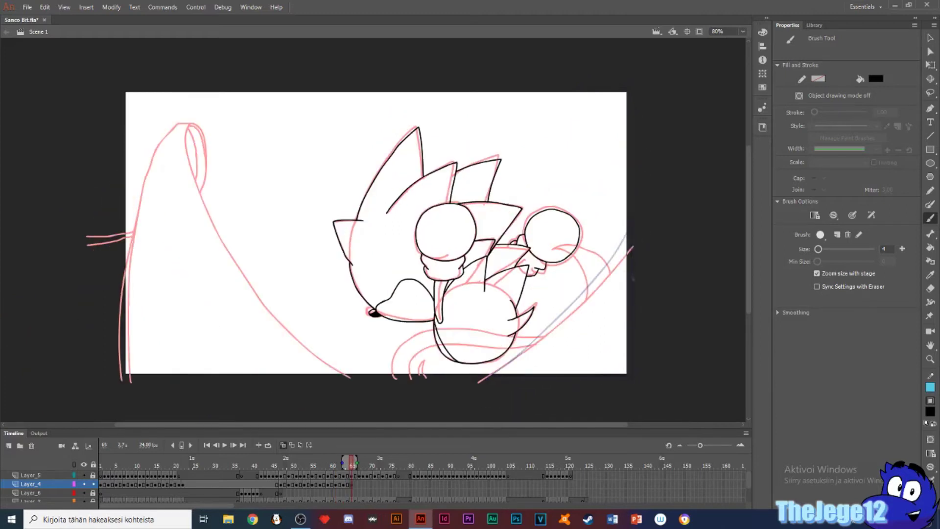
key(ctrl+z)
mouse_move(596, 315)
mouse_down()
mouse_move(610, 243)
mouse_move(526, 212)
mouse_up()
drag(513, 131, 454, 363)
key(ctrl+z)
drag(513, 125, 465, 348)
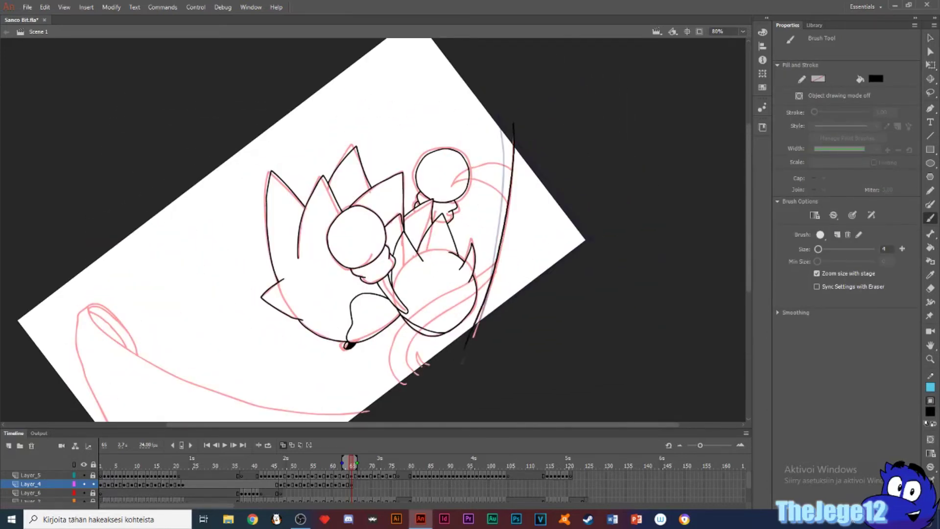
- Adjust the frame 65 curve to the sketch with Free Transform and close the shape along the stage's right edge
key(q)
click(471, 336)
drag(526, 300, 531, 297)
click(537, 235)
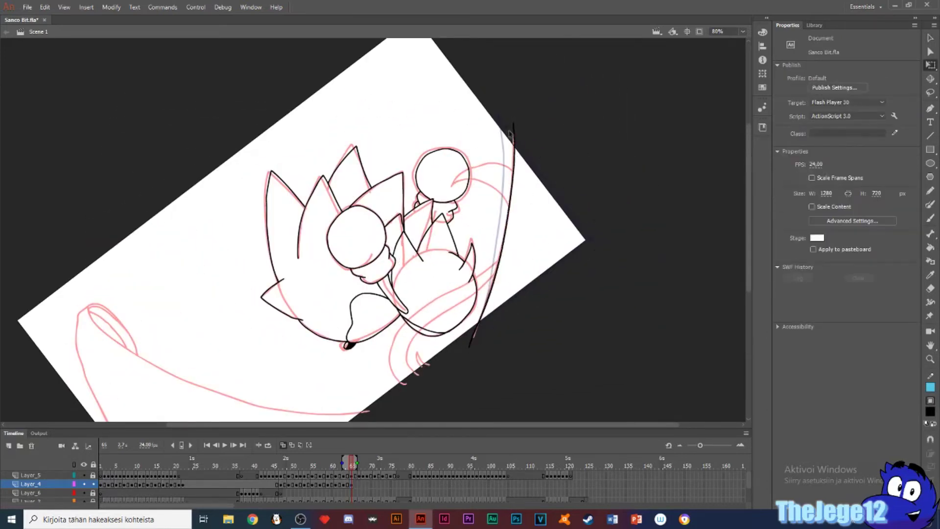
key(b)
drag(509, 129, 593, 242)
- Ink the background curve over the sketch in frames 67 and 69
key(period)
key(period)
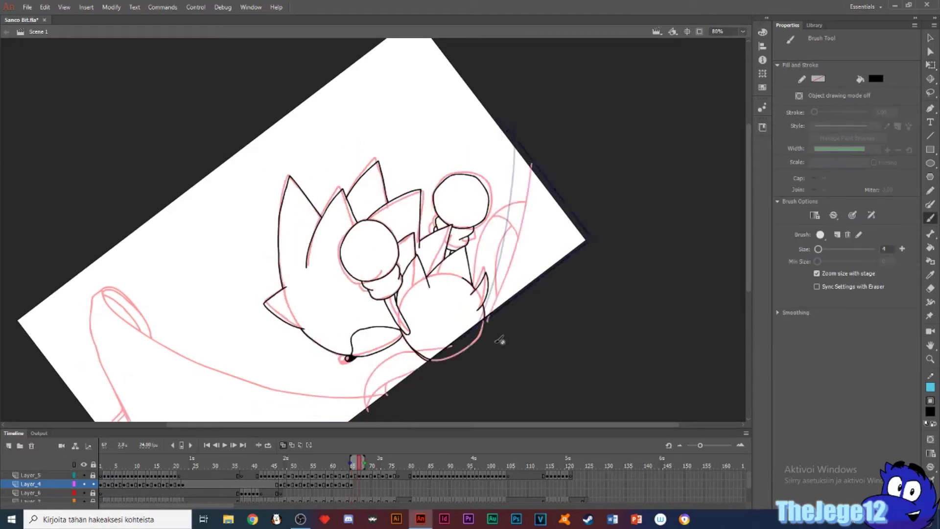
drag(533, 157, 488, 322)
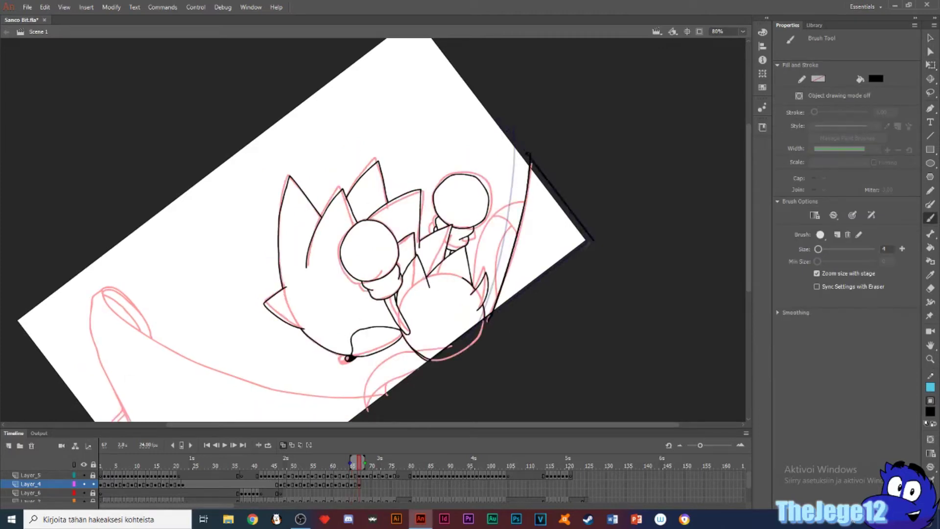
key(period)
key(period)
drag(545, 174, 493, 327)
- Ink the short background curve across the stage's lower-right corner in frame 71 and close it along the stage edges
key(period)
key(period)
key(period)
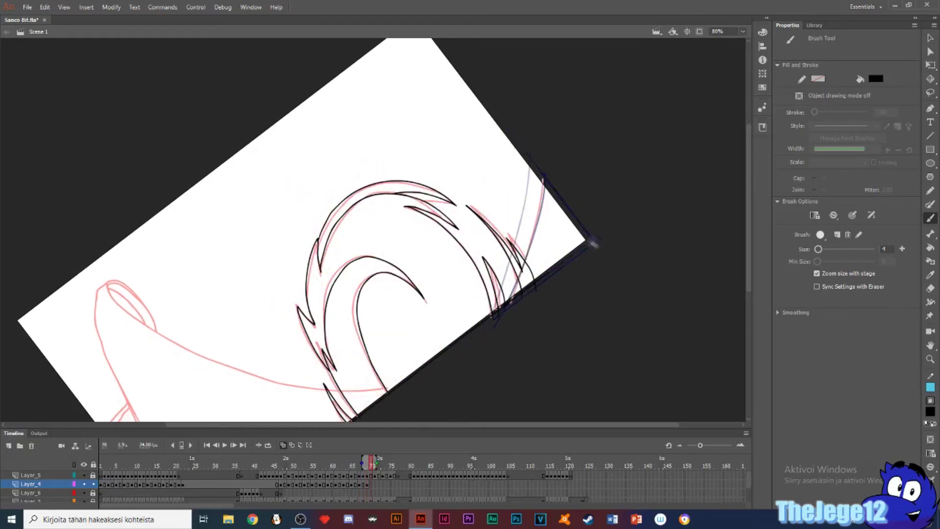
drag(558, 194, 531, 290)
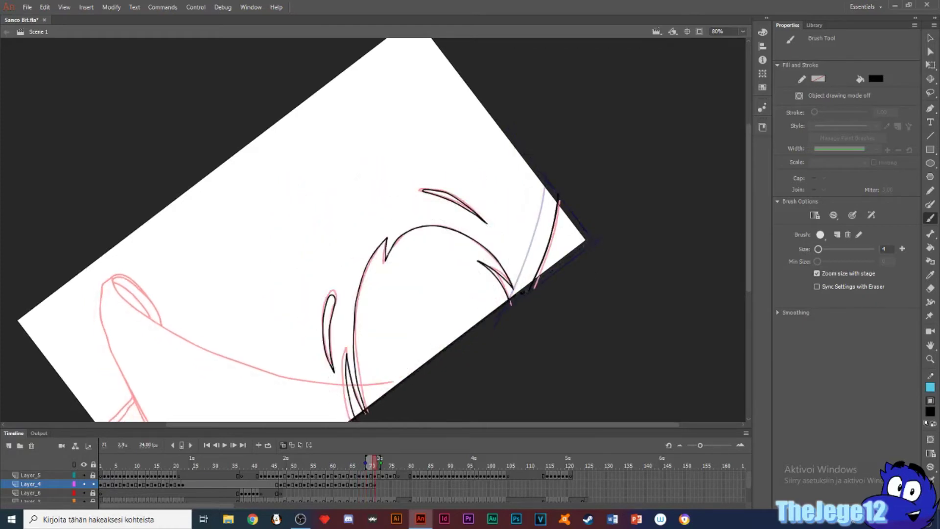
mouse_move(499, 172)
mouse_down()
mouse_move(323, 161)
mouse_move(178, 326)
mouse_up()
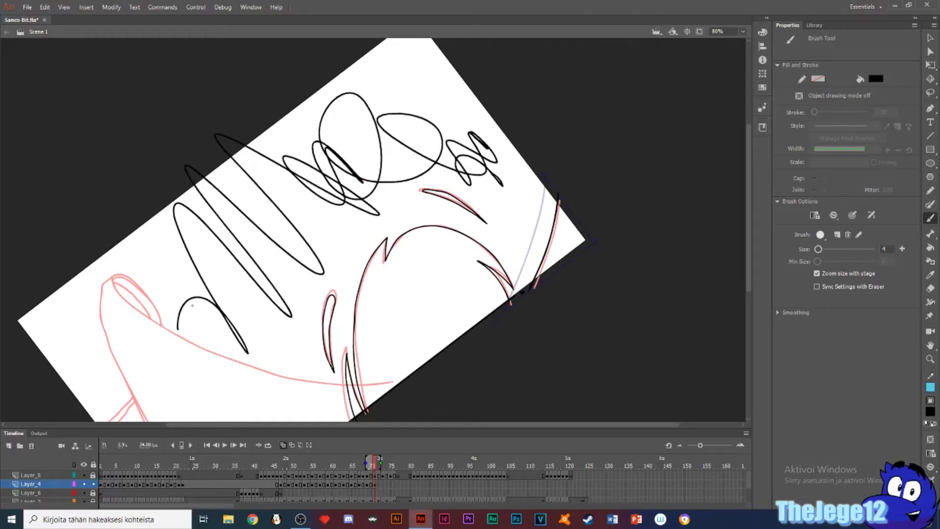
key(ctrl+z)
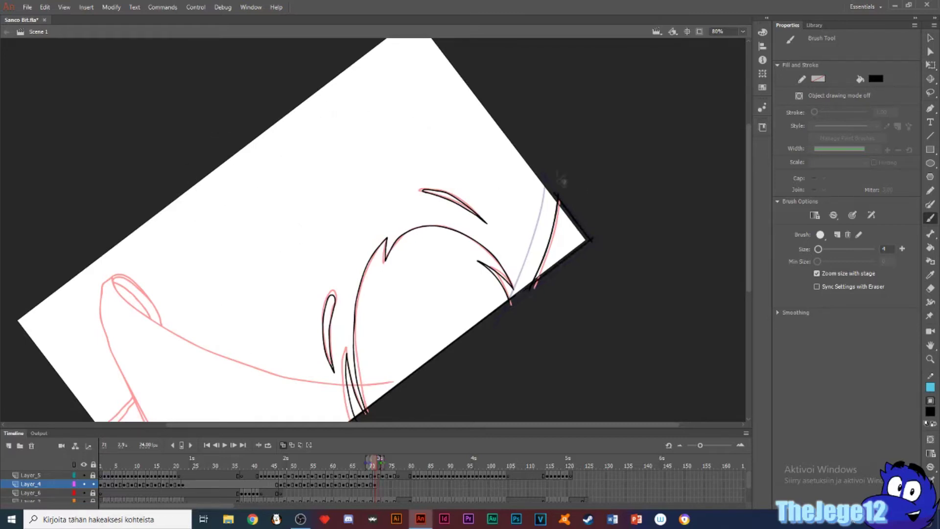
- Place the corner line art in frames 73 and 75, shifting it toward the stage's lower-right corner to follow the sketch
key(period)
key(period)
key(v)
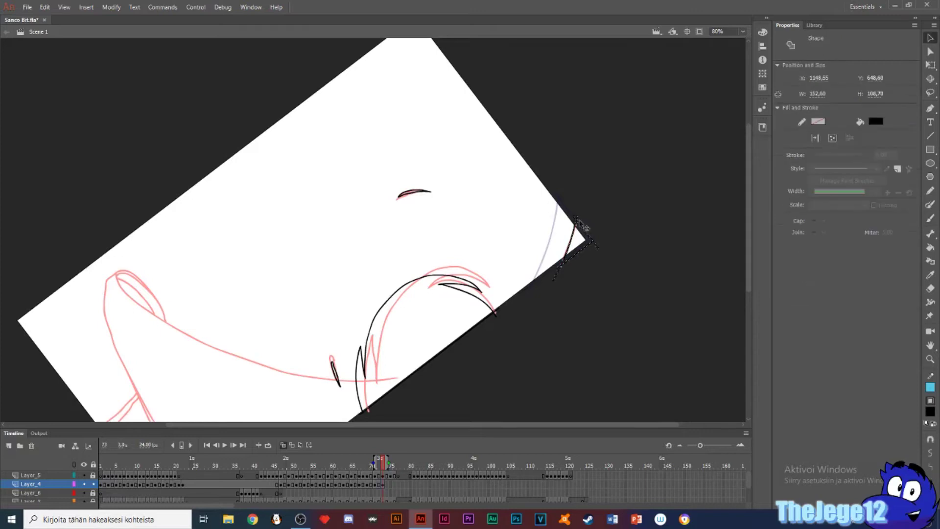
key(period)
key(period)
key(ctrl+a)
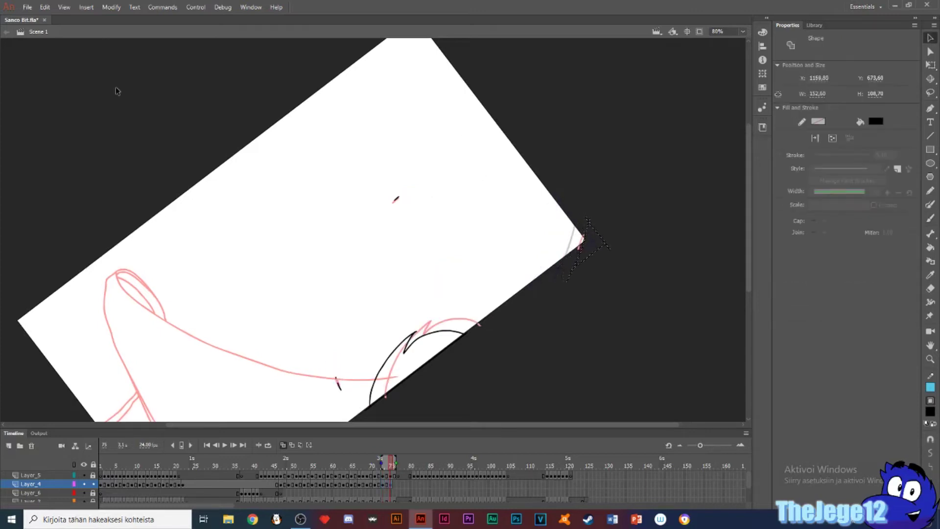
- Insert a blank keyframe on Layer_4 right after the last corner drawing and save the file
click(742, 31)
click(724, 42)
click(543, 226)
click(397, 484)
key(F7)
key(ctrl+s)
- Insert a blank keyframe at frame 75 on Layer_6 and get the brush ready
key(comma)
key(comma)
key(b)
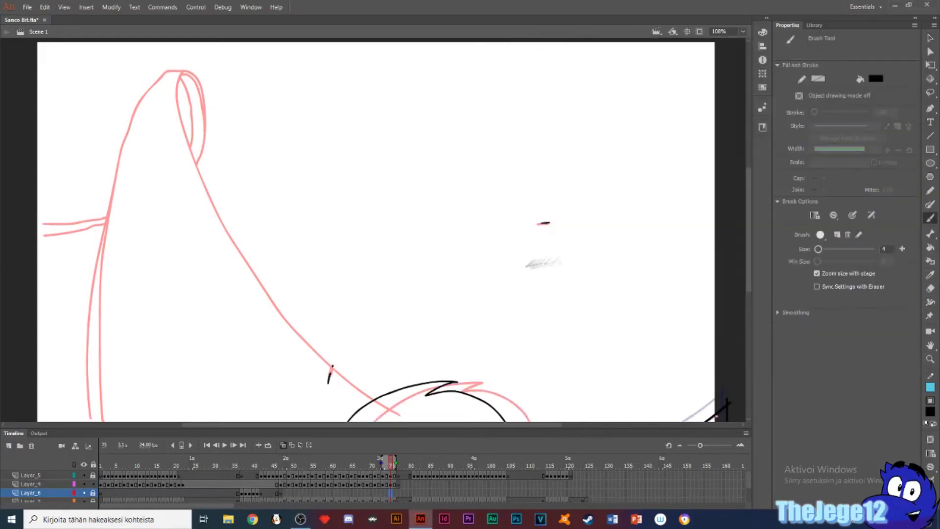
key(F7)
click(742, 31)
click(724, 84)
key(shift+space)
drag(276, 214, 281, 195)
drag(300, 143, 350, 316)
key(ctrl+z)
mouse_move(299, 143)
mouse_down()
mouse_move(361, 319)
mouse_move(379, 318)
mouse_move(356, 318)
mouse_move(361, 307)
mouse_move(363, 318)
mouse_up()
key(ctrl+z)
key(ctrl+z)
key(ctrl+z)
key(ctrl+z)
key(ctrl+z)
key(ctrl+z)
key(ctrl+z)
- Ink the long inner curve of the slope from its peak to the stage's bottom edge and nudge it onto the sketch line
click(742, 31)
click(724, 42)
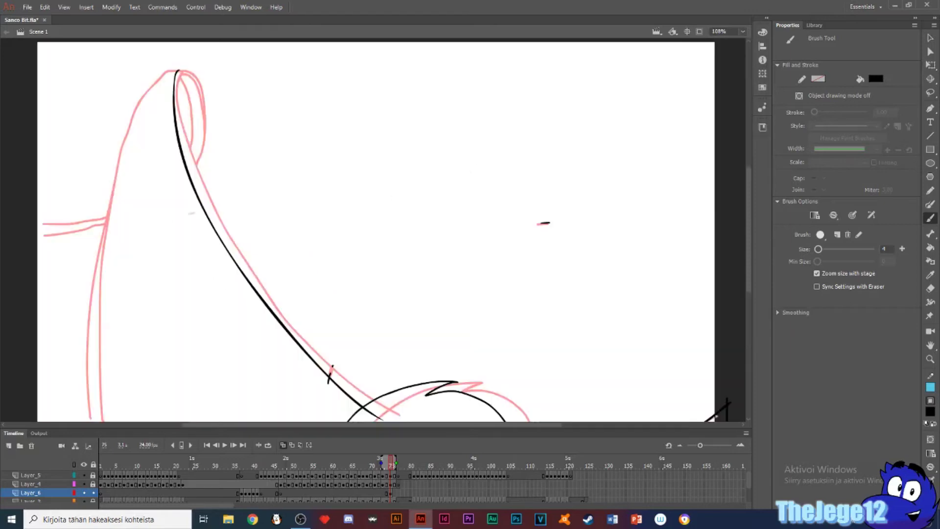
key(v)
click(218, 238)
key(Right)
key(Right)
key(shift+Right)
key(shift+Down)
key(shift+Up)
key(shift+Up)
key(Up)
key(Up)
key(Up)
key(Up)
key(Up)
key(Left)
key(Left)
key(Left)
key(Left)
- Delete the upper end and the lower stretch of the slope curve that stray from the sketch
drag(202, 51, 158, 96)
key(Delete)
drag(292, 372, 224, 230)
drag(338, 289, 213, 181)
key(Delete)
- Rework the lower part of the slope line so it follows the sketch down to the stage's bottom edge
key(q)
drag(284, 252, 337, 286)
click(227, 206)
click(222, 183)
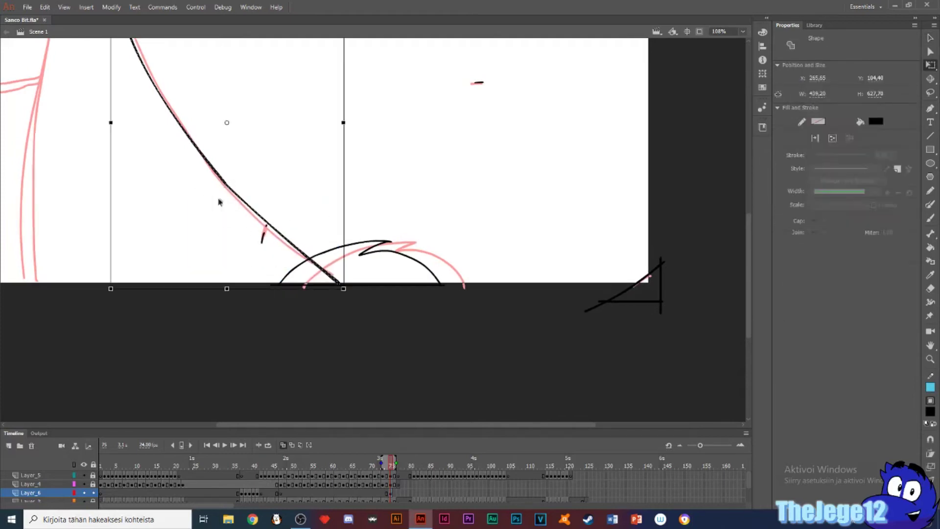
click(218, 198)
drag(115, 56, 245, 245)
- Ink the narrow loop at the slope's peak, with its rounded outer outline and a second contour inside the far edge
key(b)
click(742, 31)
click(727, 104)
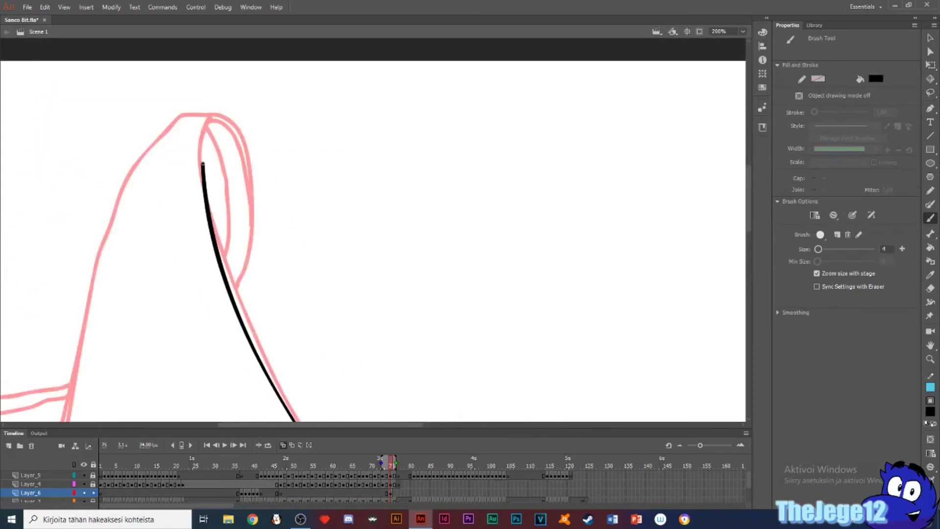
key(ctrl+z)
key(ctrl+z)
mouse_move(203, 162)
mouse_down()
mouse_move(215, 120)
mouse_move(235, 129)
mouse_move(249, 185)
mouse_move(248, 258)
mouse_move(230, 292)
mouse_up()
key(ctrl+z)
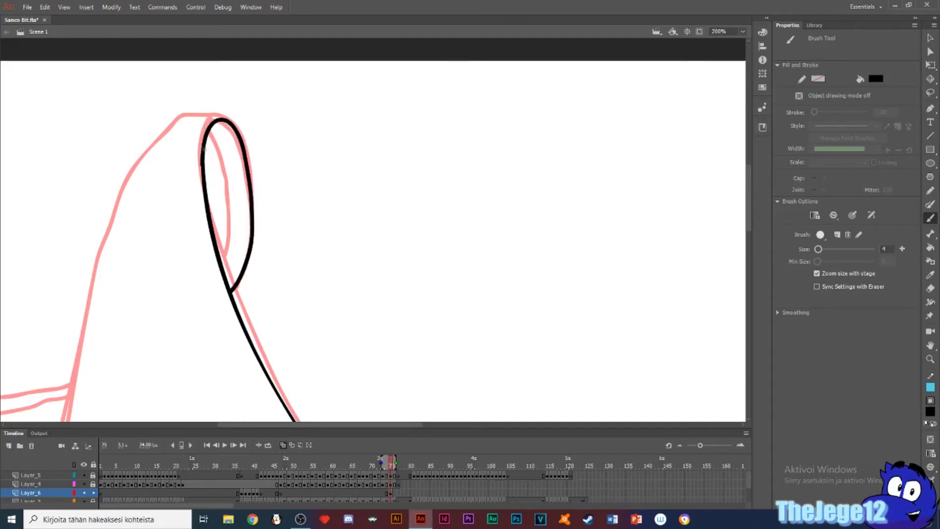
drag(226, 133, 251, 250)
key(e)
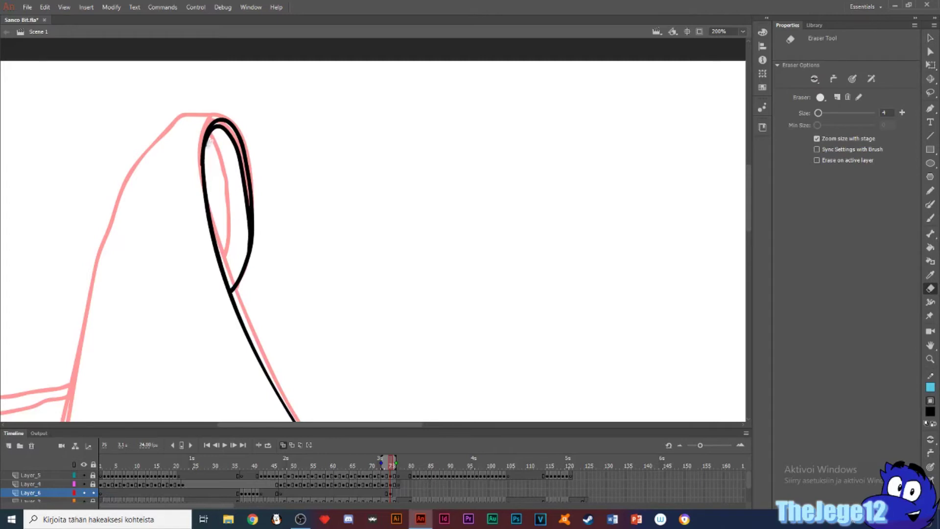
- Stretch the loop up to the sketch's peak and ink its narrow inner curve and the flat top beside it
key(b)
drag(140, 285, 290, 218)
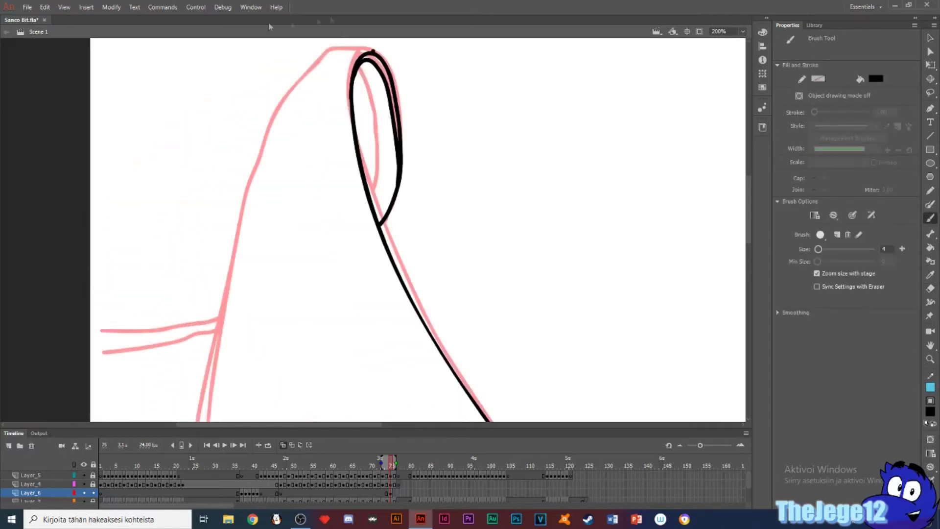
key(q)
drag(445, 266, 279, 20)
mouse_move(376, 52)
mouse_down()
mouse_move(368, 192)
mouse_move(391, 247)
mouse_up()
key(b)
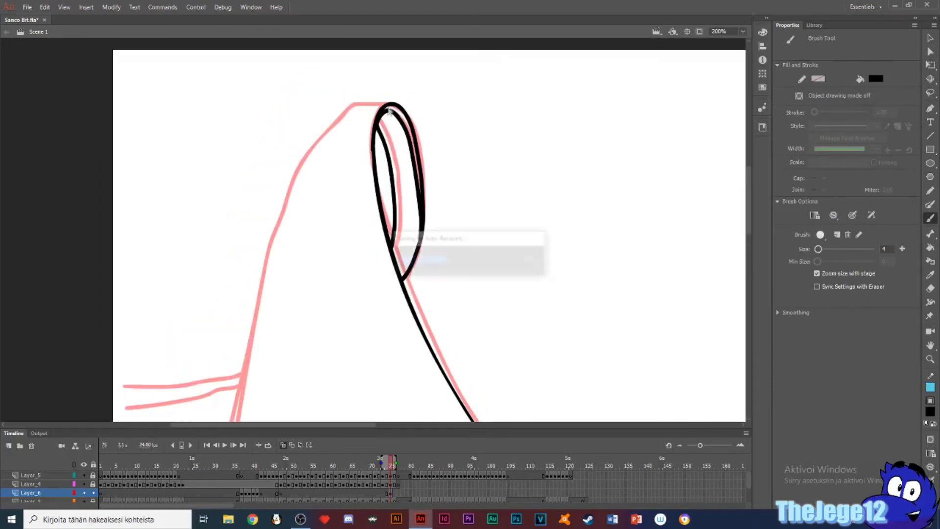
click(742, 31)
click(722, 80)
drag(239, 308, 238, 309)
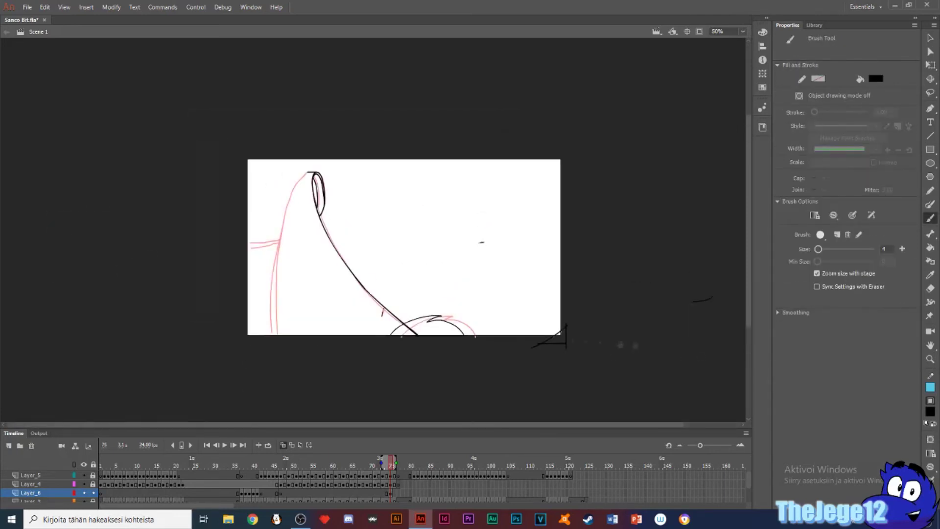
drag(416, 174, 387, 252)
mouse_move(394, 190)
mouse_down()
mouse_move(446, 195)
mouse_move(469, 215)
mouse_up()
drag(526, 196, 524, 255)
drag(558, 194, 584, 271)
drag(392, 272, 568, 309)
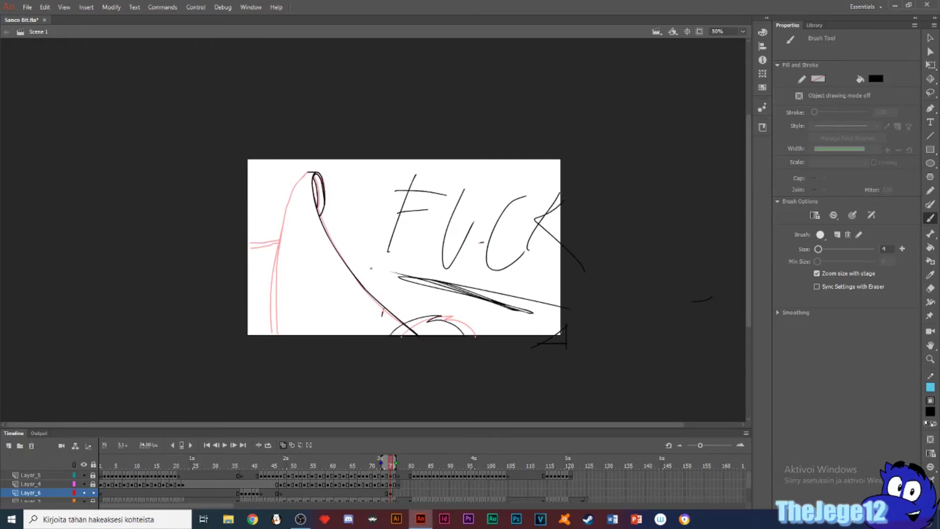
key(ctrl+z)
key(ctrl+z)
key(ctrl+z)
key(ctrl+z)
key(ctrl+z)
key(ctrl+z)
key(ctrl+z)
key(ctrl+z)
- Ink the slope's long outer edge in dark grey from the flat top down past the stage's bottom edge
click(717, 31)
text(8)
text(0)
key(Return)
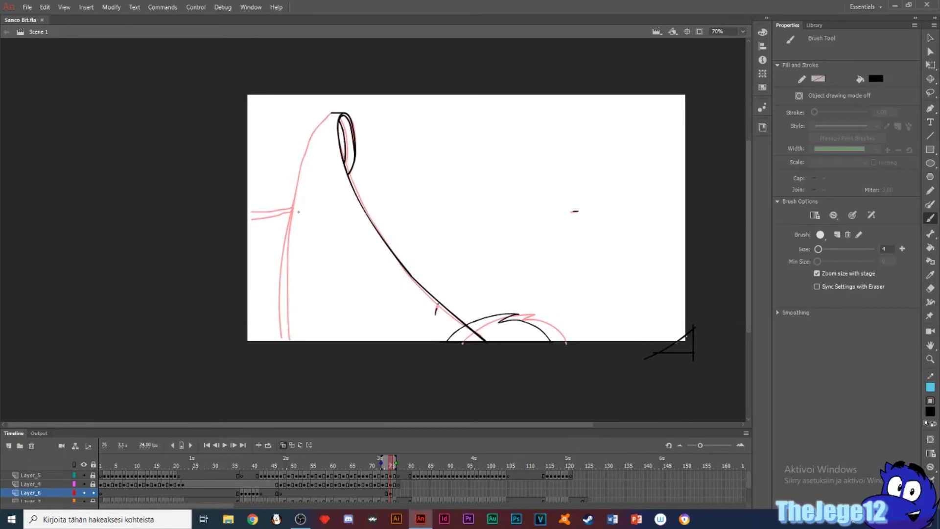
click(875, 78)
click(722, 122)
drag(328, 114, 289, 367)
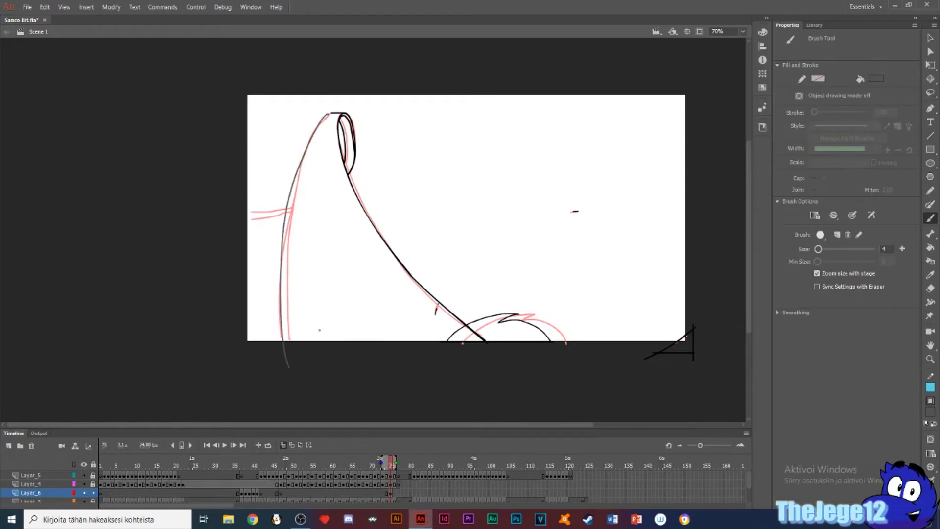
text(7)
key(Return)
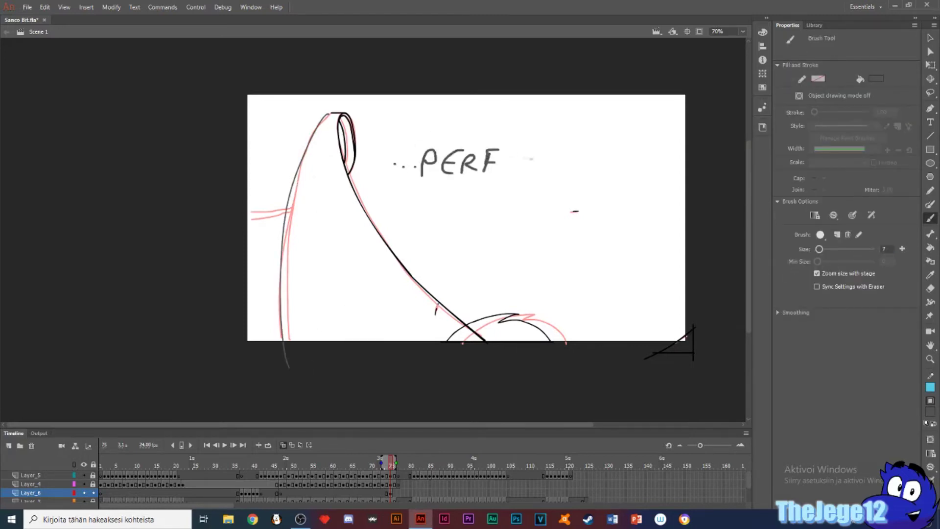
drag(390, 195, 385, 237)
mouse_move(420, 215)
mouse_down()
mouse_move(419, 235)
mouse_move(449, 224)
mouse_up()
drag(469, 211, 458, 238)
drag(524, 204, 523, 244)
mouse_move(538, 244)
mouse_down()
mouse_move(566, 230)
mouse_move(563, 252)
mouse_up()
mouse_move(634, 215)
mouse_down()
mouse_move(614, 258)
mouse_move(656, 297)
mouse_up()
mouse_move(690, 218)
mouse_down()
mouse_move(682, 308)
mouse_move(695, 337)
mouse_up()
mouse_move(421, 251)
mouse_down()
mouse_move(643, 309)
mouse_move(611, 326)
mouse_up()
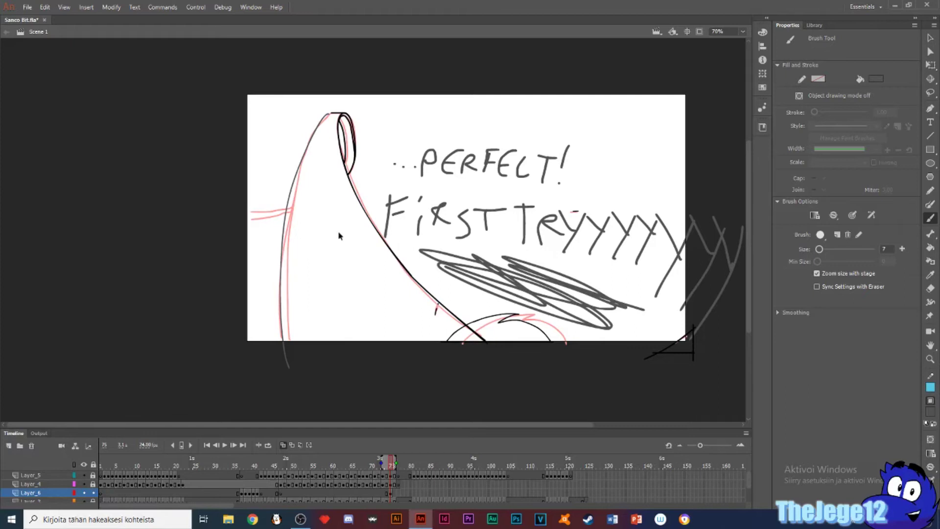
key(ctrl+z)
key(ctrl+z)
key(ctrl+z)
key(ctrl+z)
key(ctrl+z)
key(ctrl+z)
key(ctrl+z)
key(ctrl+z)
key(ctrl+z)
key(ctrl+z)
key(ctrl+z)
key(ctrl+z)
key(ctrl+z)
key(ctrl+z)
key(ctrl+z)
key(ctrl+z)
key(ctrl+z)
key(ctrl+z)
key(ctrl+z)
key(ctrl+z)
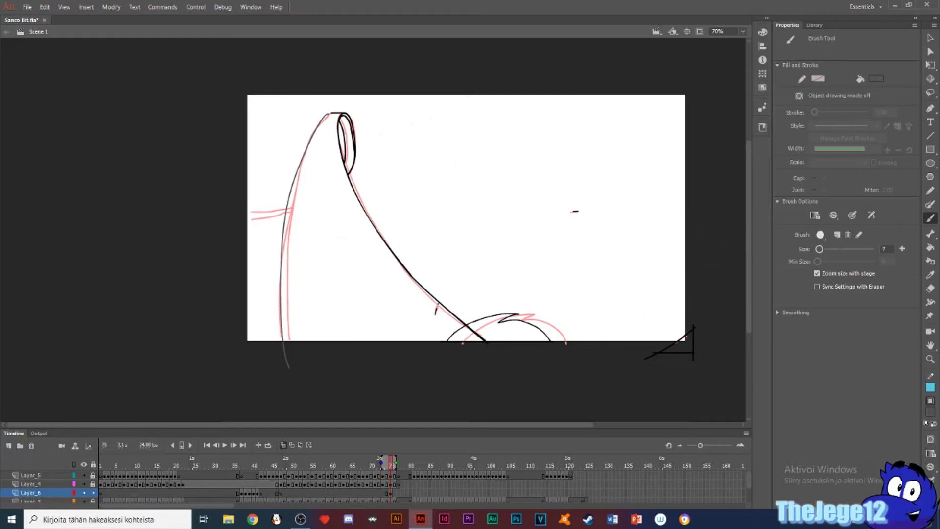
- Recolor the dark grey outer edge of the slope black with the Paint Bucket
click(742, 31)
click(725, 107)
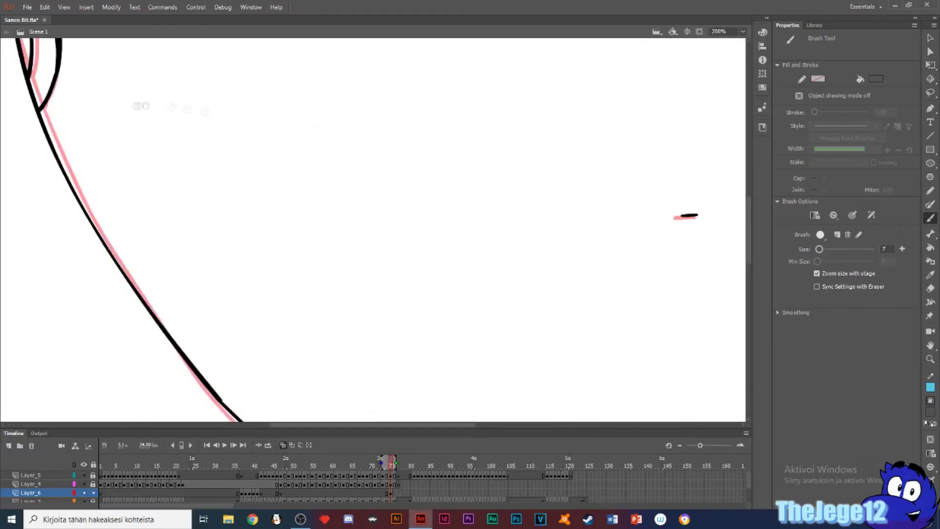
key(k)
click(875, 78)
click(723, 114)
click(362, 124)
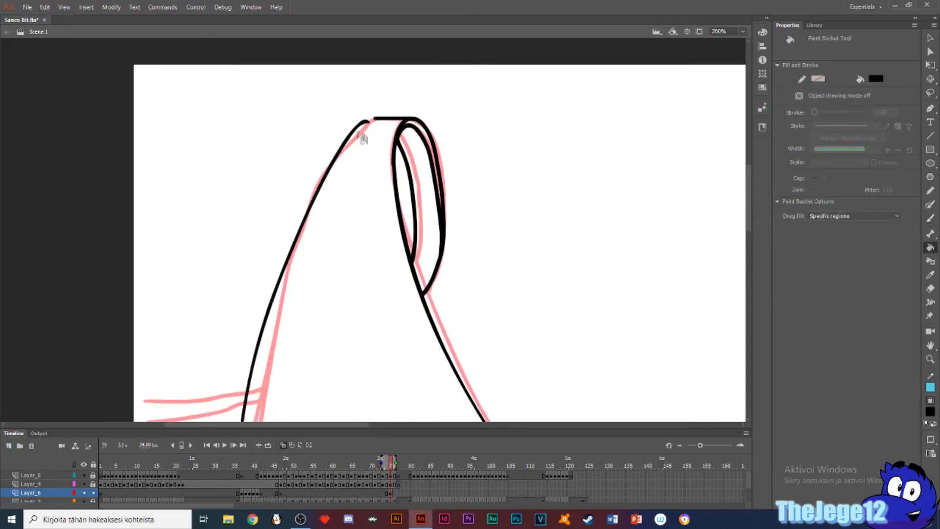
- Join the outer edge to the flat top at the slope's peak with a size 3 brush, and save the file
key(e)
key(b)
click(743, 32)
click(725, 118)
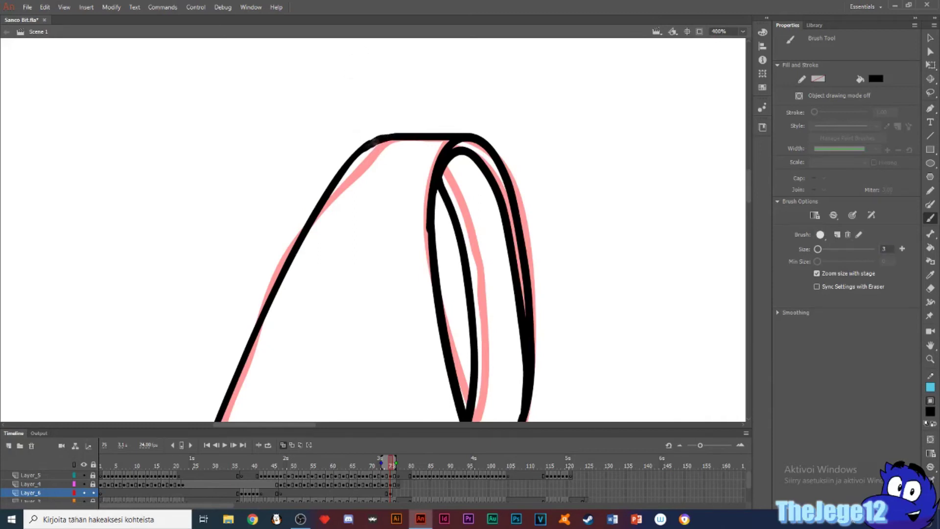
key(e)
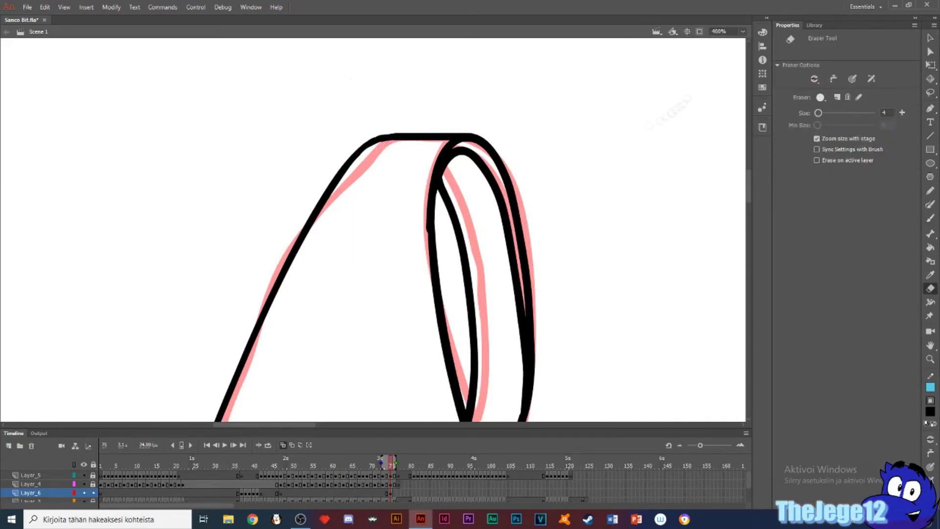
key(ctrl+2)
key(ctrl+s)
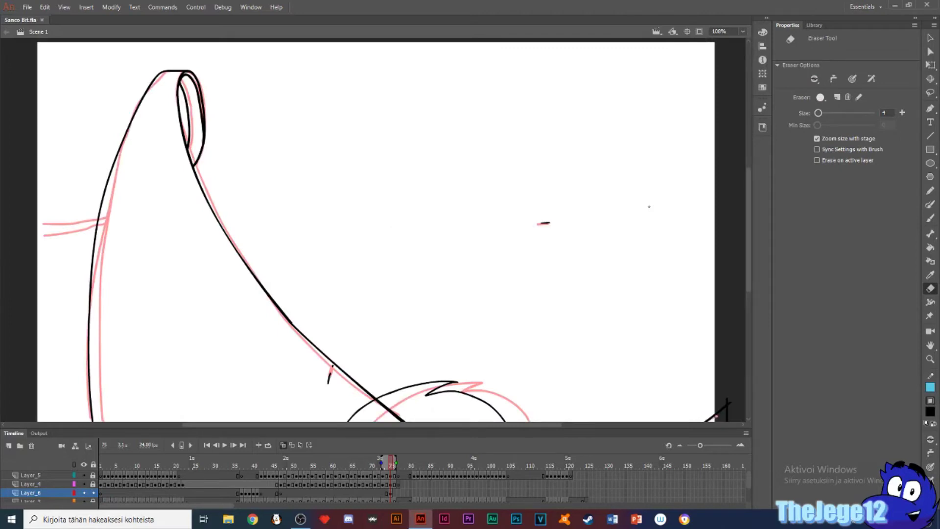
- Ink the pair of nearly parallel lines running from the slope's outer edge to the stage's left edge
key(shift+space)
mouse_move(253, 249)
mouse_down()
mouse_move(336, 351)
mouse_move(395, 356)
mouse_move(365, 93)
mouse_up()
key(b)
key(ctrl+=)
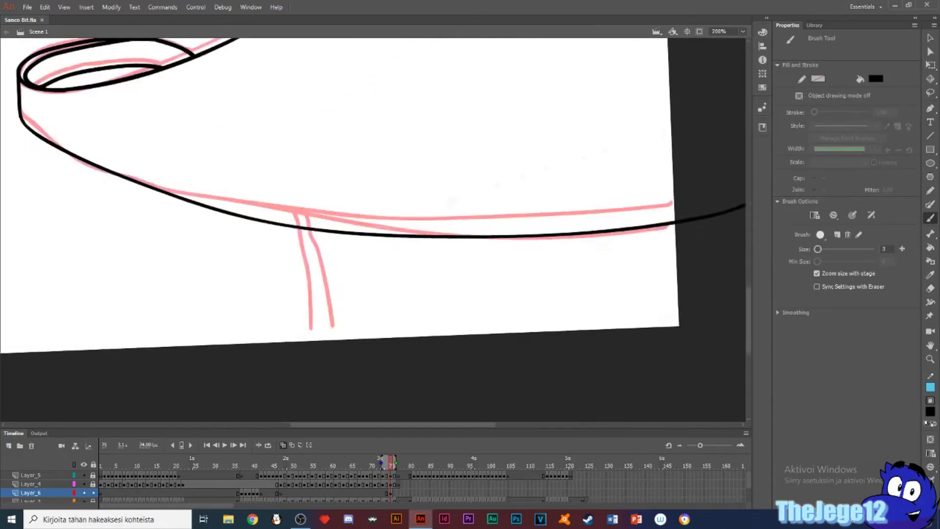
key(space)
drag(451, 201, 485, 130)
drag(330, 154, 332, 318)
key(ctrl+z)
drag(330, 153, 335, 299)
key(ctrl+z)
mouse_move(330, 154)
mouse_down()
mouse_move(338, 289)
mouse_move(354, 273)
mouse_up()
key(ctrl+z)
key(ctrl+z)
- Close the slope with a straight line along the stage's bottom edge and delete the outer line's overhang below it
click(742, 31)
click(724, 41)
key(space)
drag(210, 309, 219, 159)
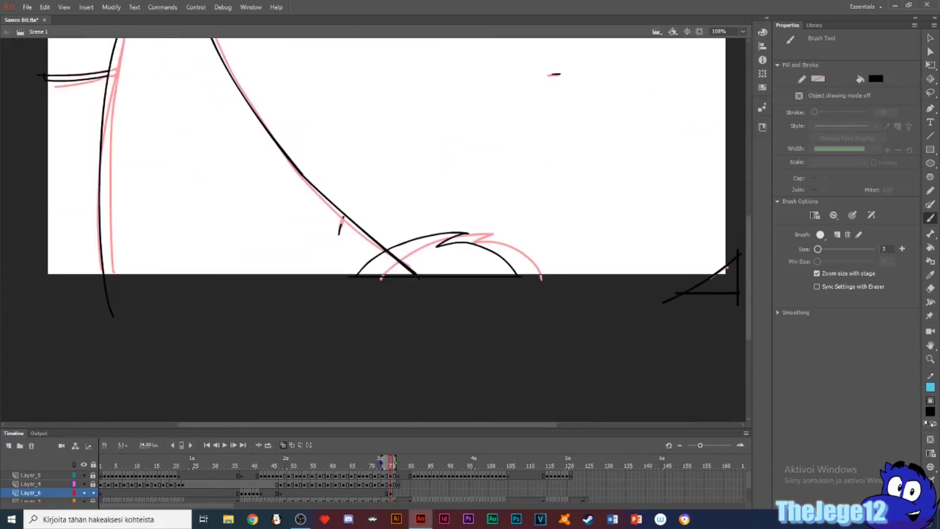
drag(421, 277, 95, 277)
key(v)
drag(141, 342, 72, 279)
key(Delete)
key(space)
mouse_move(132, 157)
mouse_down()
mouse_move(192, 294)
mouse_move(205, 294)
mouse_up()
- Copy the finished slope line art from frame 75 into frame 73 on Layer_6
click(383, 491)
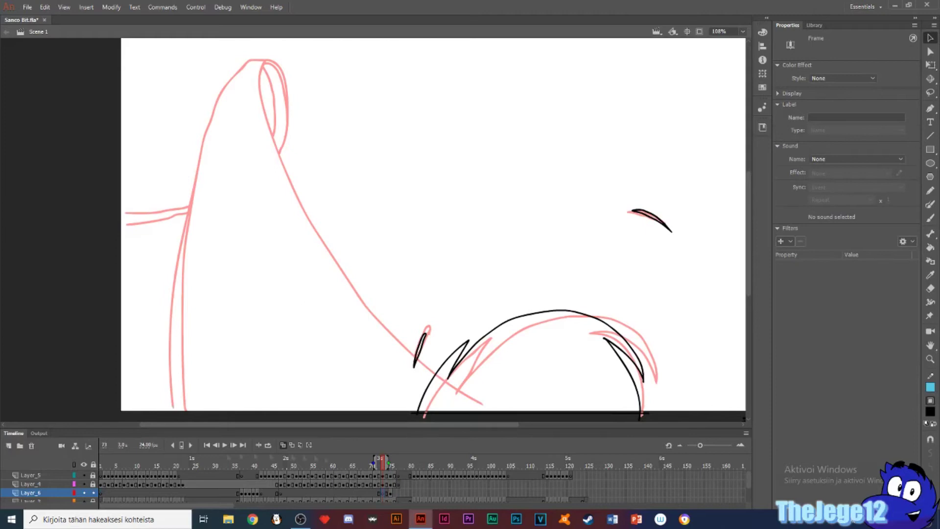
click(390, 491)
click(383, 492)
key(comma)
key(comma)
key(comma)
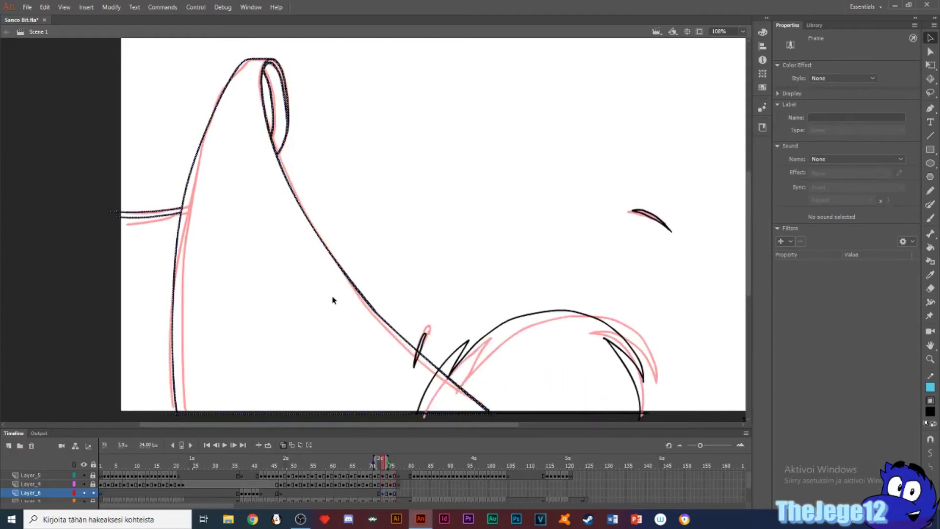
- Handwrite the underlined note "...I GOTTA COLOR IT" in the empty area beside the slope with a size 3 black brush
key(b)
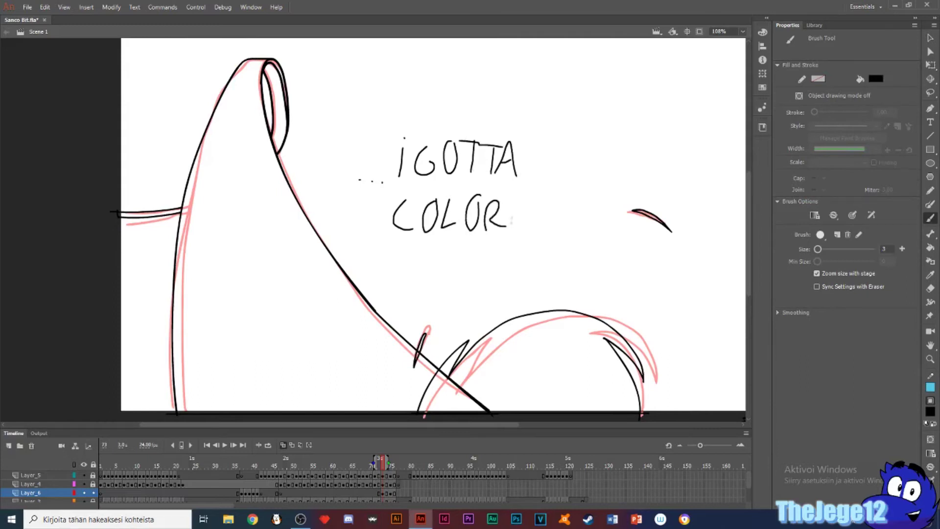
drag(573, 248, 377, 256)
mouse_move(380, 203)
mouse_down()
mouse_move(531, 195)
mouse_move(364, 207)
mouse_up()
- Undo all brush strokes of the handwritten coloring note and select the slope line art
key(ctrl+z)
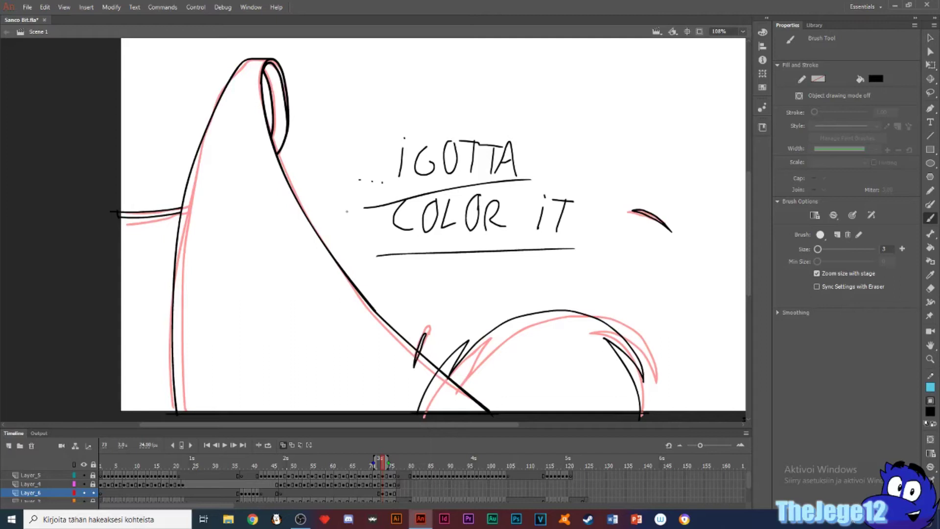
key(ctrl+z)
key(ctrl+z)
key(ctrl+z)
key(ctrl+z)
key(ctrl+z)
key(ctrl+z)
key(ctrl+z)
key(ctrl+z)
key(ctrl+z)
key(ctrl+z)
key(ctrl+z)
key(ctrl+z)
key(ctrl+z)
key(ctrl+z)
key(ctrl+z)
key(ctrl+z)
key(ctrl+z)
key(ctrl+z)
key(ctrl+z)
key(ctrl+z)
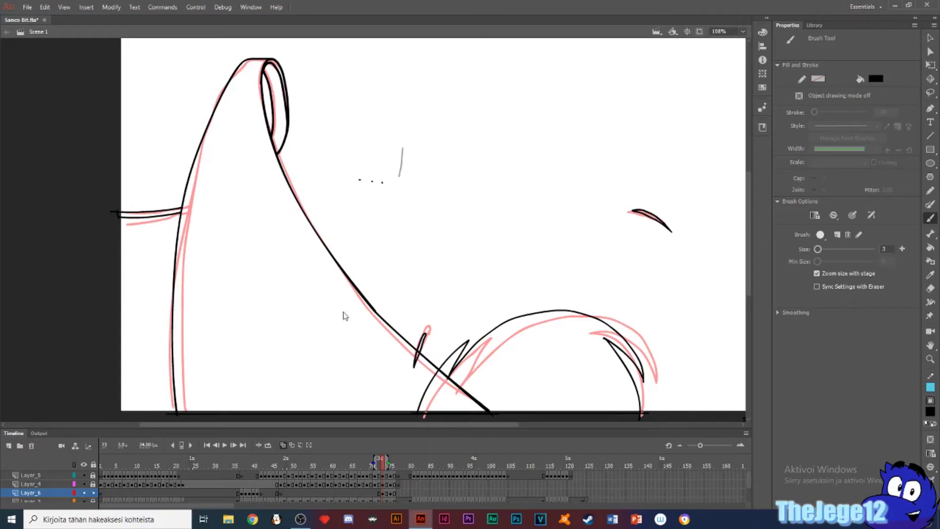
right_click(355, 203)
click(929, 37)
click(348, 277)
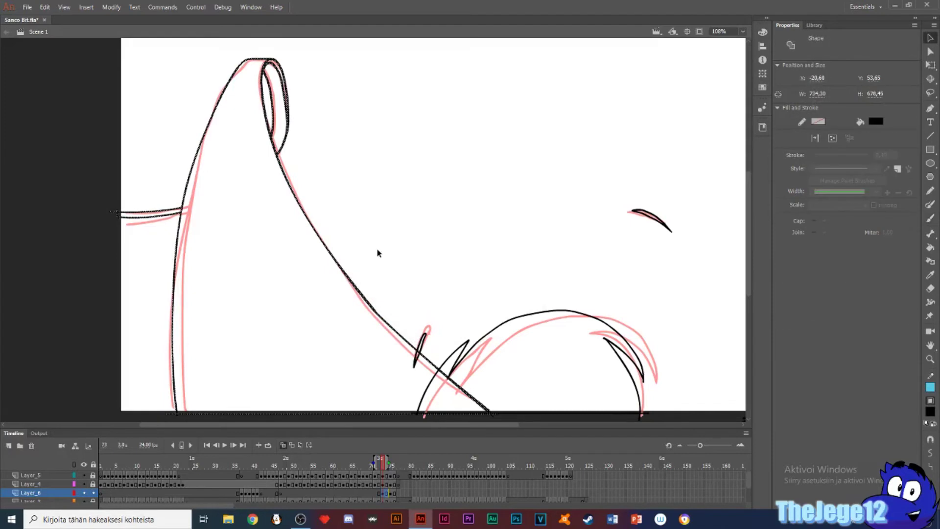
- Handwrite the note "SPAMMING CTRL CCCCCCCCCC" across the empty area beside the slope with the size 3 black brush
key(b)
drag(344, 119, 322, 151)
key(ctrl+z)
drag(344, 119, 321, 151)
drag(357, 160, 357, 137)
drag(372, 161, 395, 156)
drag(399, 150, 468, 157)
click(464, 118)
drag(480, 157, 494, 118)
drag(516, 104, 513, 139)
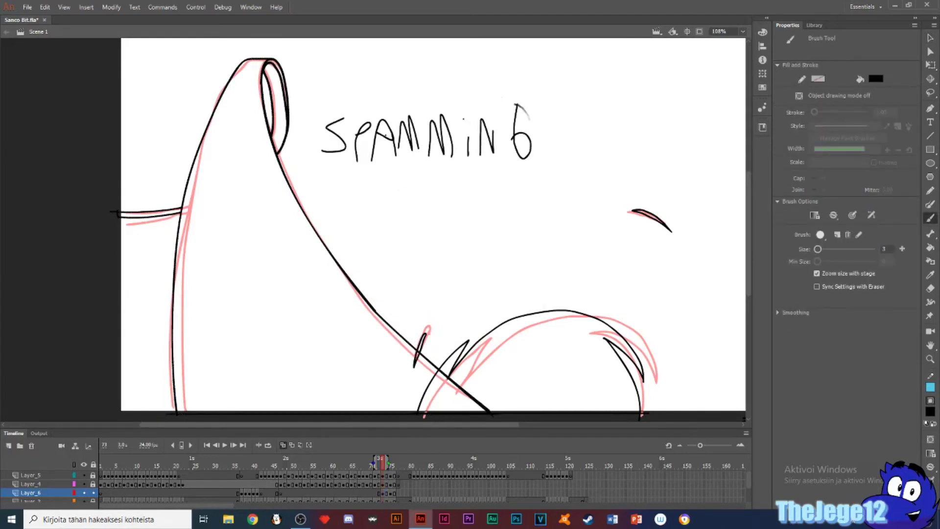
drag(687, 194, 678, 238)
drag(708, 198, 710, 247)
drag(730, 198, 739, 245)
- Remove the handwritten "SPAMMING CTRL C" note, restore the intact slope outline, and select the slope line art
key(ctrl+z)
key(ctrl+z)
key(ctrl+z)
key(ctrl+z)
key(ctrl+z)
key(ctrl+z)
key(ctrl+z)
key(ctrl+z)
key(ctrl+z)
key(ctrl+z)
key(ctrl+z)
key(ctrl+z)
key(ctrl+z)
key(ctrl+z)
key(ctrl+z)
key(ctrl+z)
key(ctrl+z)
key(ctrl+z)
key(ctrl+z)
key(ctrl+z)
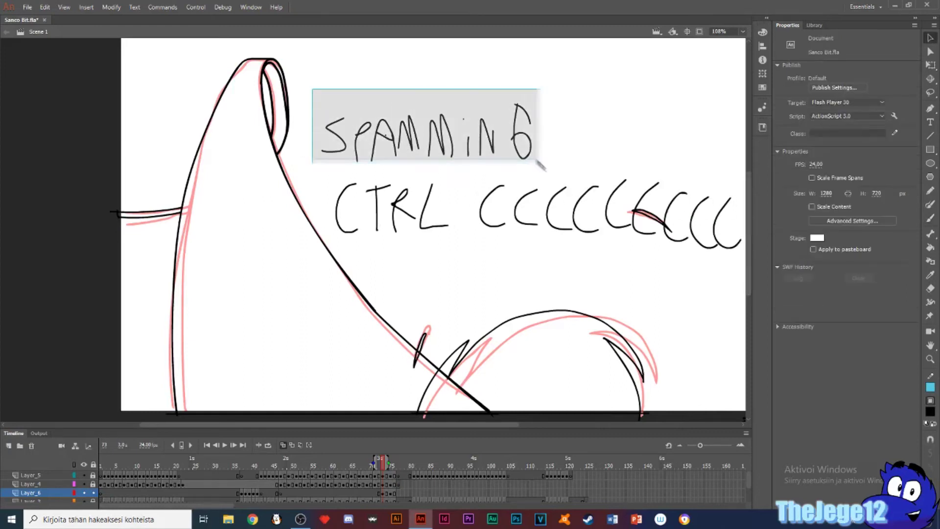
key(v)
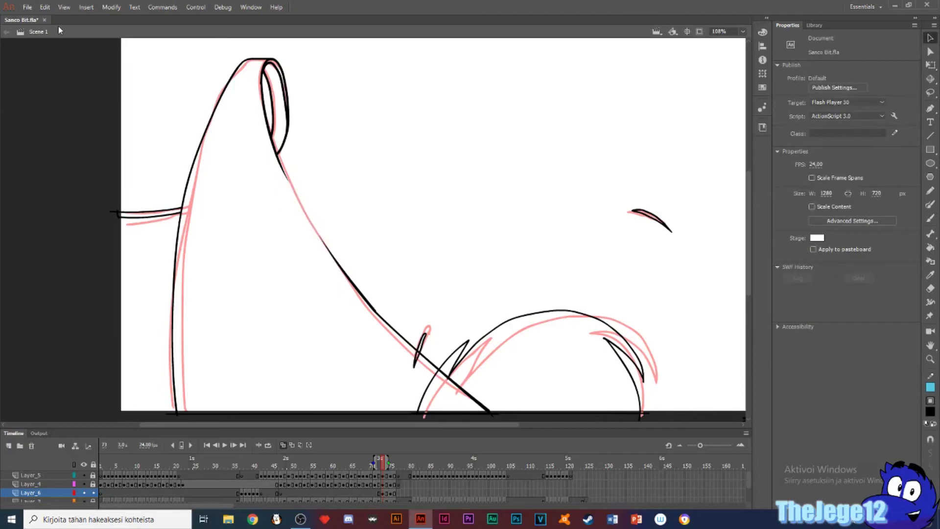
double_click(182, 217)
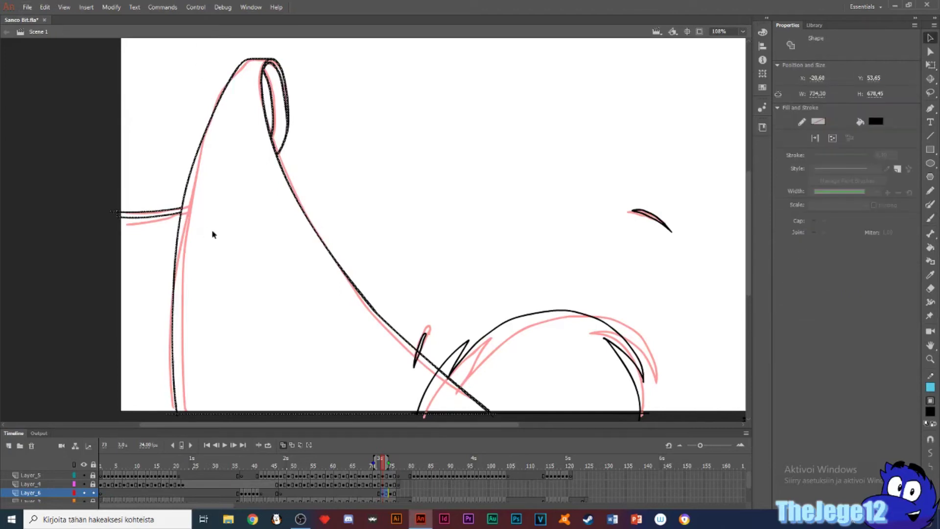
- Set the brush's fill color to light blue and go to frame 75
key(b)
click(163, 466)
key(b)
click(875, 78)
click(636, 338)
click(392, 466)
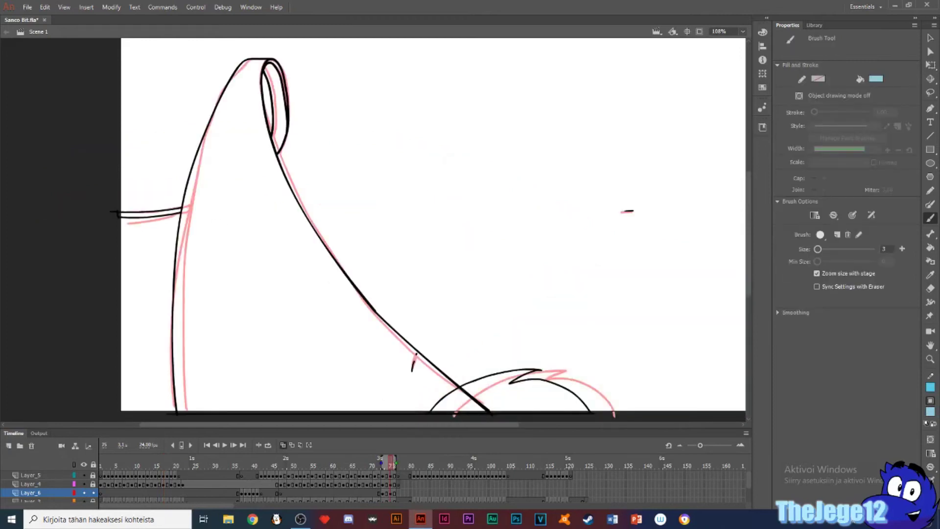
- Brush a curved shading line down the loop's outer edge and fill the strip beside that edge with darker teal
key(v)
click(183, 201)
key(b)
right_click(384, 196)
click(198, 221)
key(ctrl+z)
drag(189, 130, 232, 389)
key(ctrl+z)
click(742, 32)
click(724, 84)
key(k)
click(284, 262)
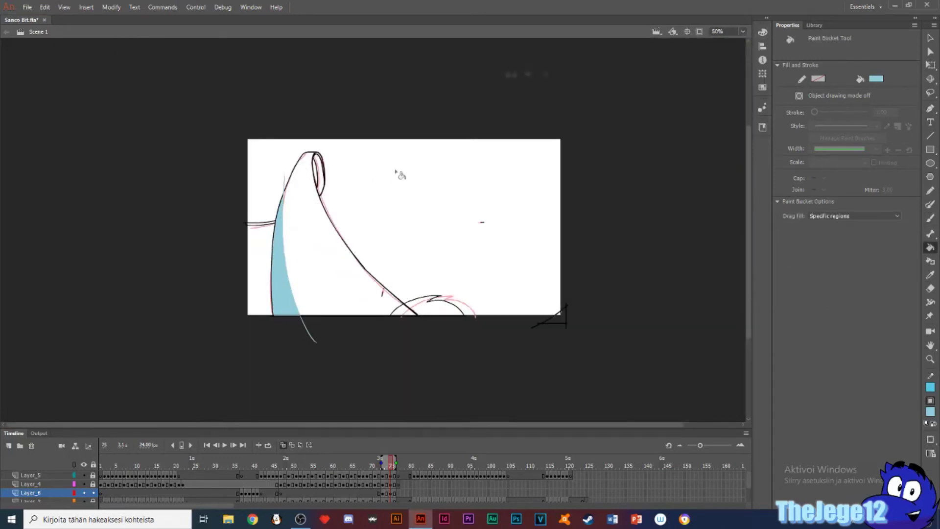
- Fill the loop's front with light teal sampled from an earlier frame and its curled inner side with a custom-mixed purple
click(177, 464)
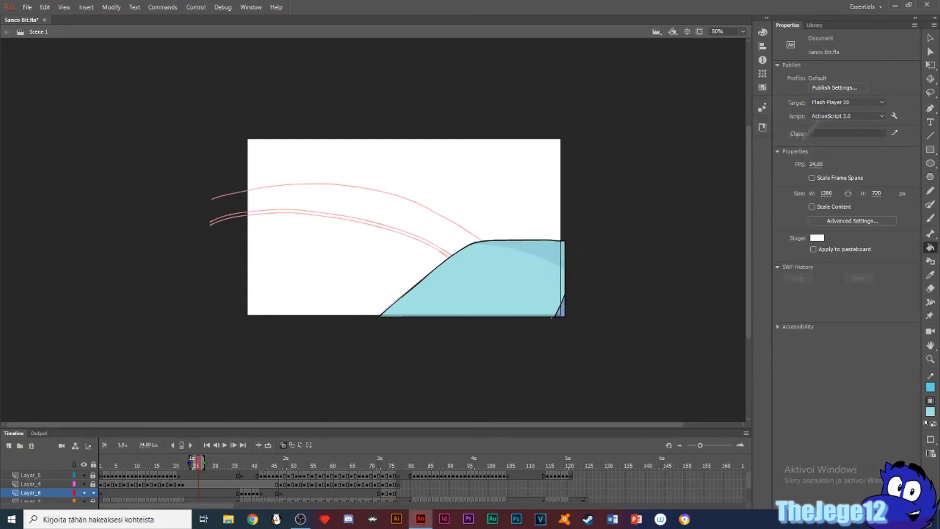
key(b)
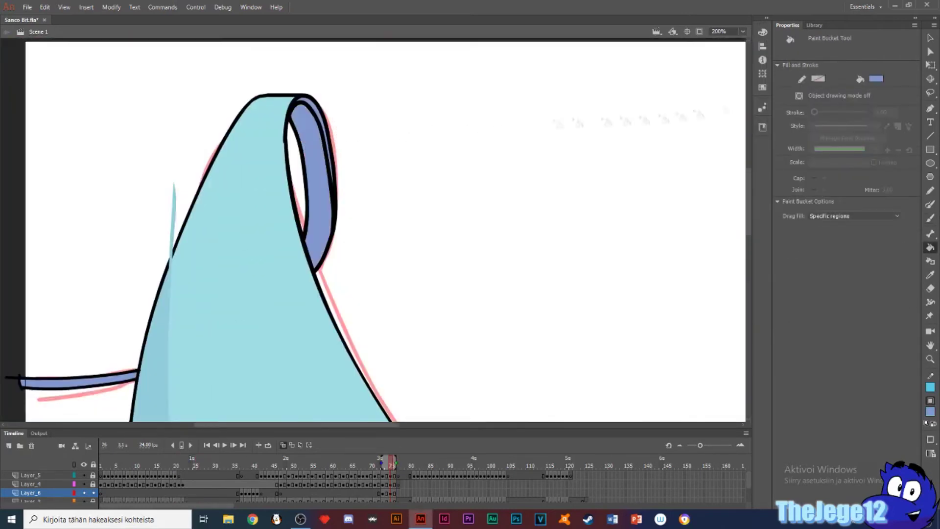
click(876, 79)
click(866, 86)
drag(492, 242, 489, 233)
click(566, 197)
click(318, 162)
- Brush a darker purple shading line across the curled inner side and fill the area above it with that colour
key(b)
click(879, 79)
click(866, 86)
click(565, 198)
key(k)
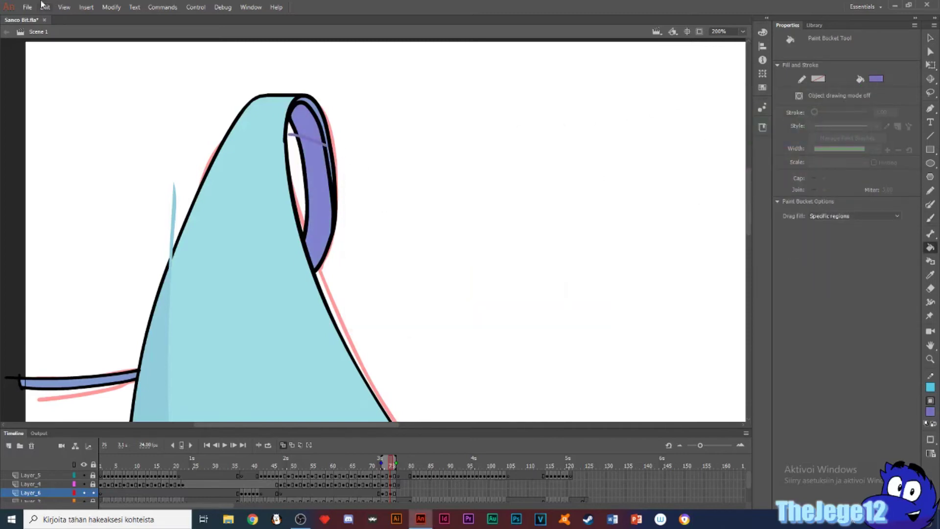
key(b)
key(k)
click(307, 128)
- Delete the shading-line ends sticking out past the loop's outlines and save the file
key(v)
click(331, 145)
click(294, 139)
key(Delete)
click(172, 216)
key(Delete)
drag(209, 341, 187, 49)
click(232, 336)
key(Delete)
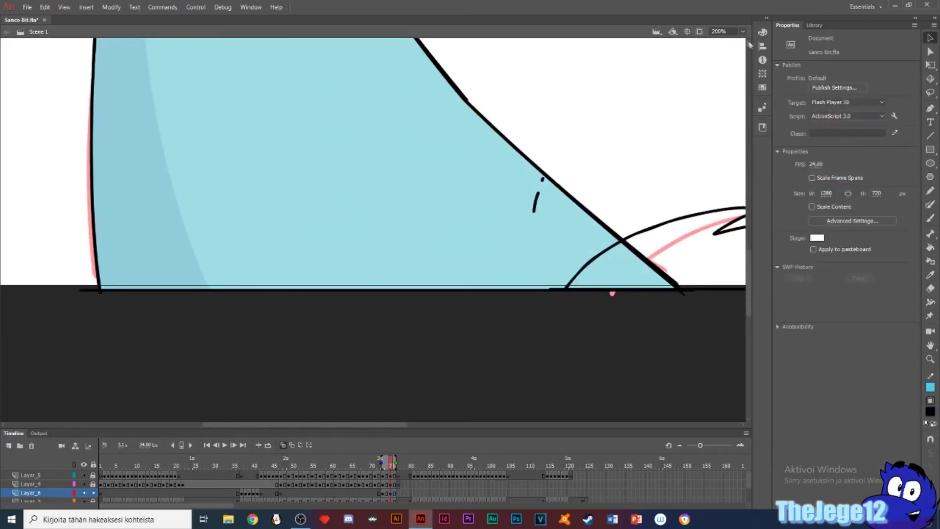
key(ctrl+2)
key(b)
key(ctrl+s)
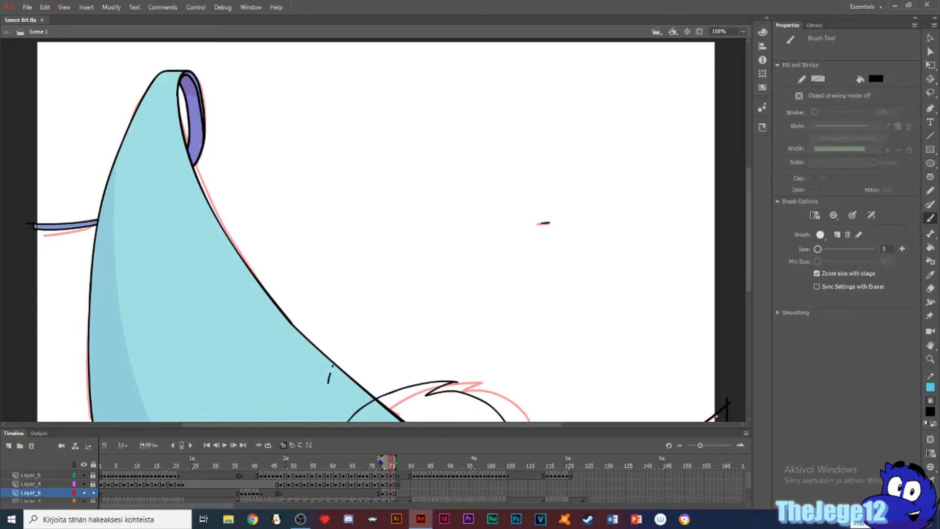
- Lock Layer_6, unlock Layer_4 and select frame 47 on Layer_4
key(comma)
key(comma)
key(comma)
key(comma)
key(comma)
key(comma)
key(comma)
key(comma)
key(comma)
key(comma)
key(comma)
key(comma)
key(comma)
key(comma)
key(comma)
key(comma)
key(comma)
key(comma)
key(comma)
key(comma)
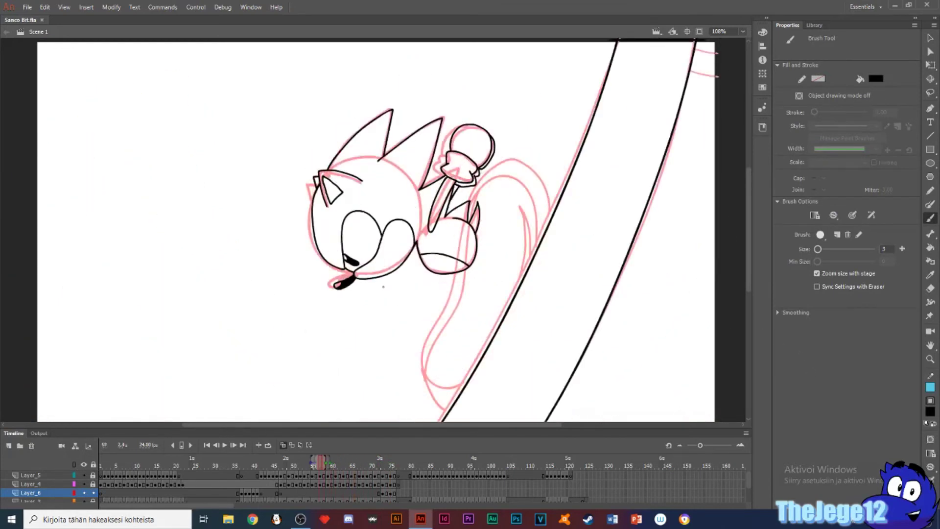
click(93, 483)
click(93, 492)
click(281, 484)
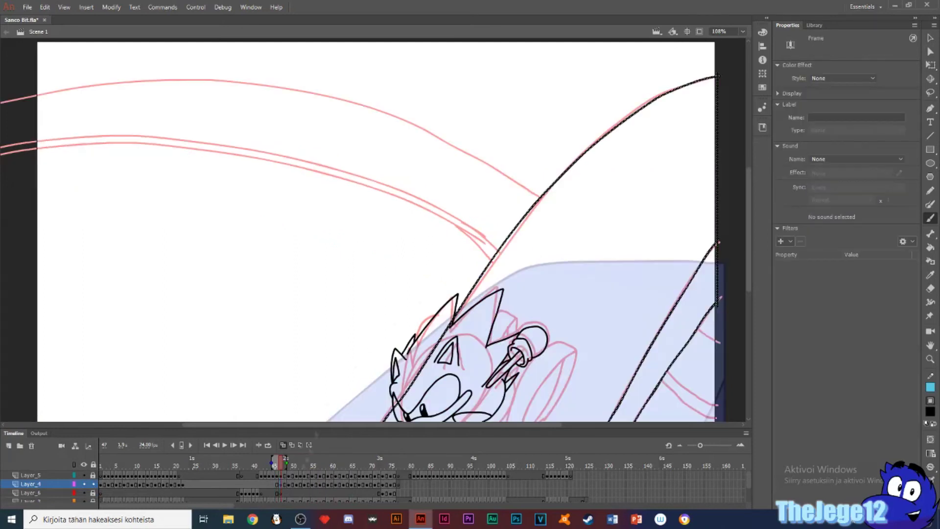
- Fill the loop's inner side on Layer_4 frame by frame from frame 47 onward with blue sampled from the previous artwork
key(b)
key(comma)
click(876, 79)
click(611, 276)
key(k)
key(period)
key(period)
key(period)
key(period)
key(period)
key(period)
key(period)
key(period)
key(period)
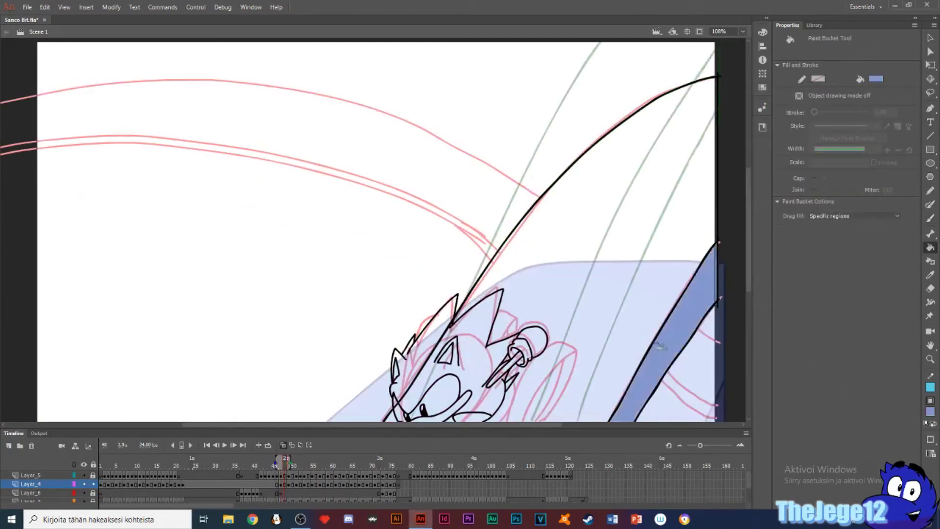
key(period)
key(period)
key(period)
key(period)
key(period)
key(period)
key(period)
key(period)
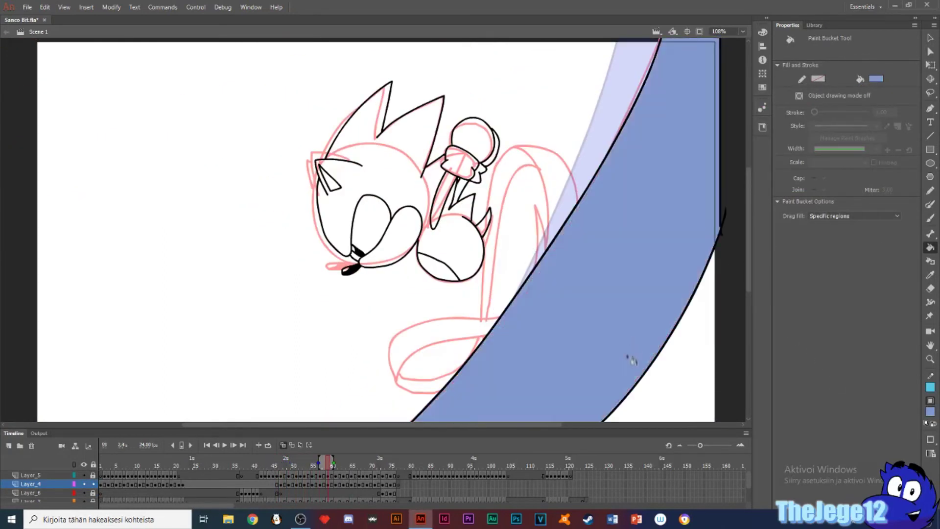
key(period)
key(period)
key(period)
key(period)
key(period)
key(period)
key(period)
key(period)
key(period)
key(period)
key(period)
key(period)
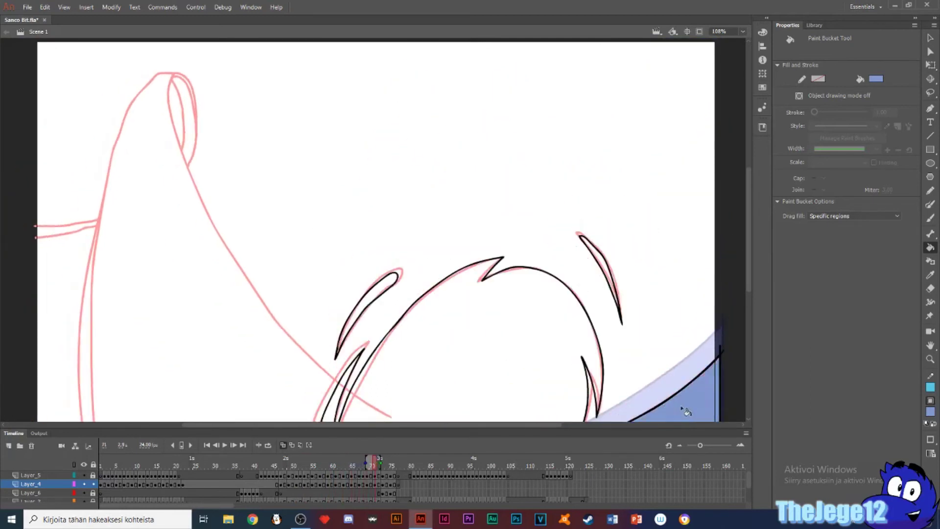
- Show the whole stage frame and save the animation file
click(742, 31)
click(739, 51)
click(742, 32)
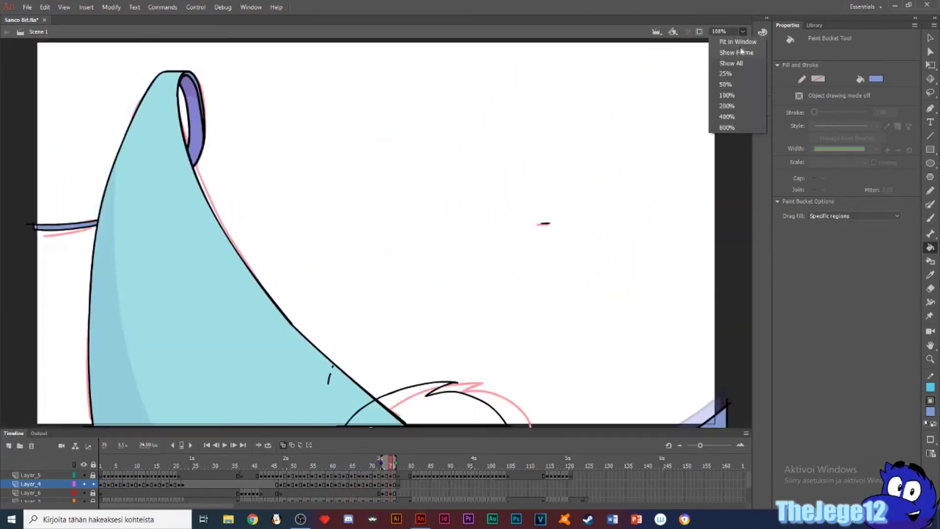
click(740, 51)
key(ctrl+s)
- Brush a curved shading line across the loop's upper corner on frame 47 and fill that corner with darker teal sampled from frame 45
key(b)
key(comma)
key(comma)
key(comma)
key(comma)
key(comma)
key(comma)
key(comma)
key(comma)
key(comma)
key(comma)
key(comma)
key(comma)
key(comma)
key(comma)
key(comma)
key(comma)
key(comma)
key(comma)
key(comma)
key(comma)
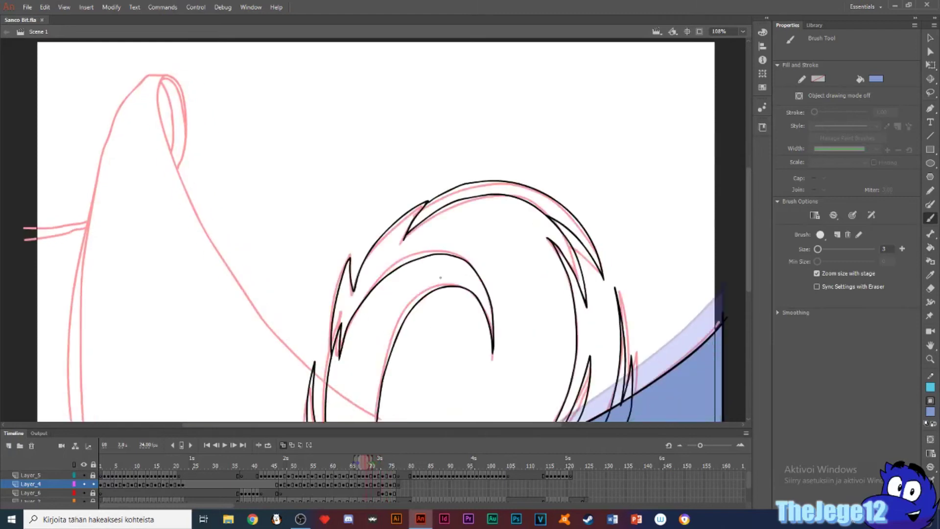
key(comma)
key(comma)
key(comma)
key(comma)
key(comma)
key(comma)
click(875, 79)
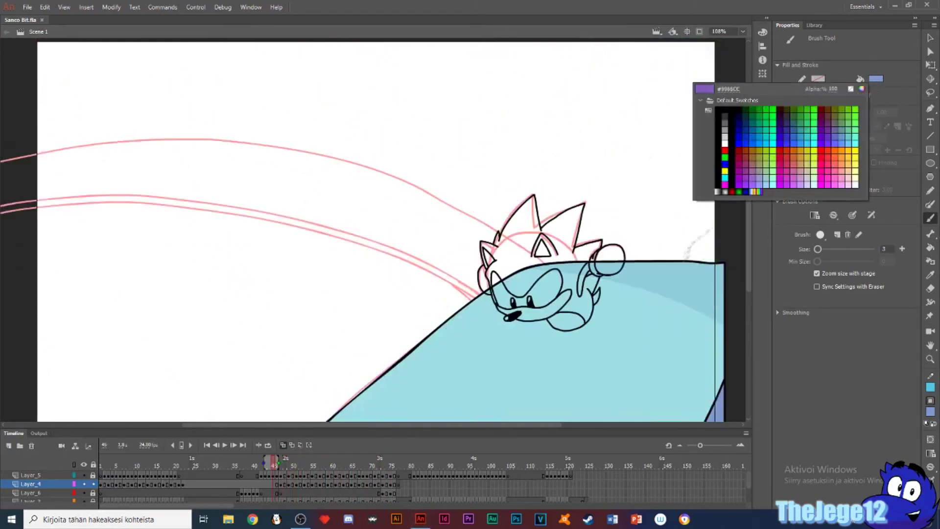
click(688, 267)
key(period)
key(period)
key(v)
key(ctrl+a)
click(616, 192)
key(b)
drag(626, 111, 718, 140)
key(k)
click(694, 115)
- Fill the rest of the loop's front on frame 47 with light teal sampled from frame 45
click(873, 78)
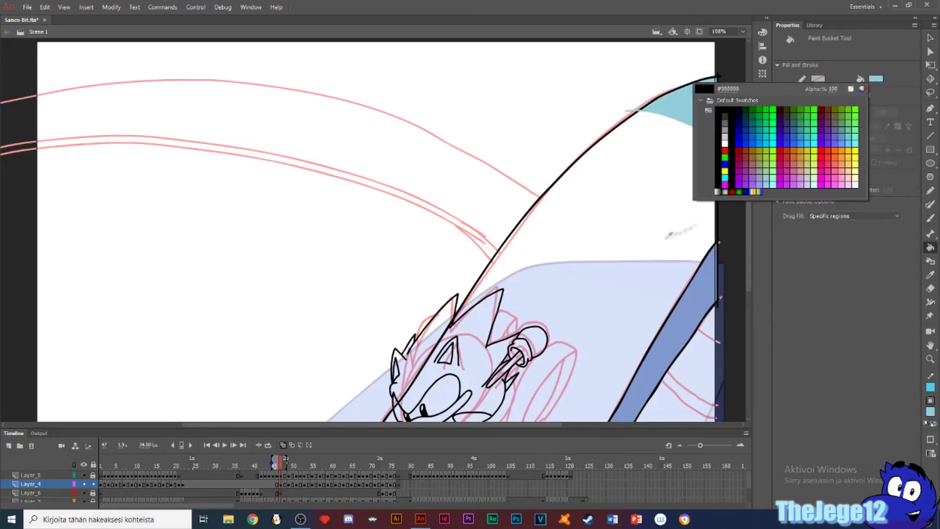
key(comma)
key(comma)
click(619, 274)
key(period)
key(period)
click(615, 235)
- Delete the shading line's overshoot outside the loop's outline on frame 47 and move on to frame 49
key(v)
click(630, 112)
key(Delete)
key(b)
key(period)
key(period)
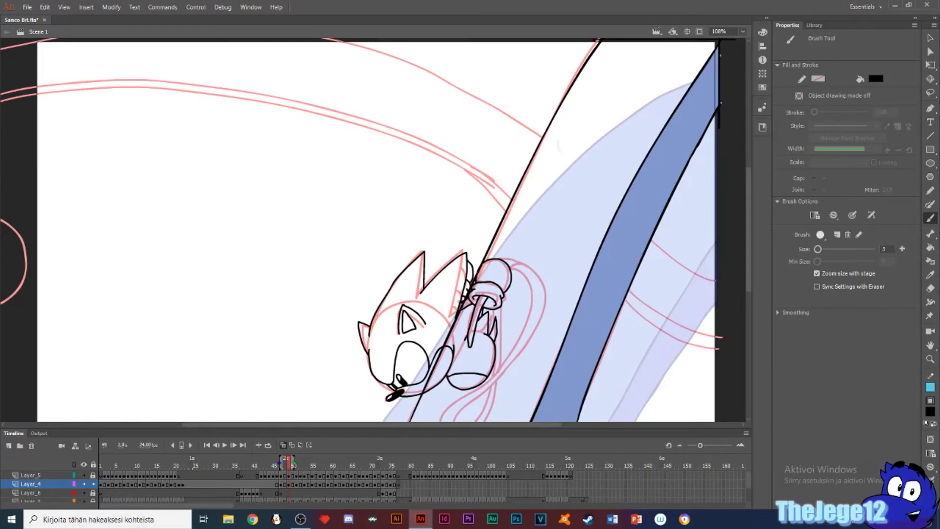
- Fill the loop's upper corner on frame 49 with darker teal sampled from frame 47
key(v)
click(558, 157)
key(b)
key(comma)
key(comma)
key(i)
click(695, 149)
key(b)
key(period)
key(period)
key(k)
click(701, 51)
- Fill the rest of the loop's front on frame 49 with light teal sampled from frame 47
key(v)
key(comma)
key(comma)
key(k)
click(874, 79)
click(563, 268)
key(period)
key(period)
key(period)
key(comma)
- Step through the loop frames up to frame 54 and return to frame 47 to check what still needs shading
key(period)
key(period)
key(period)
key(period)
key(period)
key(comma)
key(comma)
key(comma)
key(comma)
key(comma)
key(comma)
key(comma)
- Draw a curved shading line across the lower part of the loop's front on frame 47 and fill below it with a lighter teal
key(n)
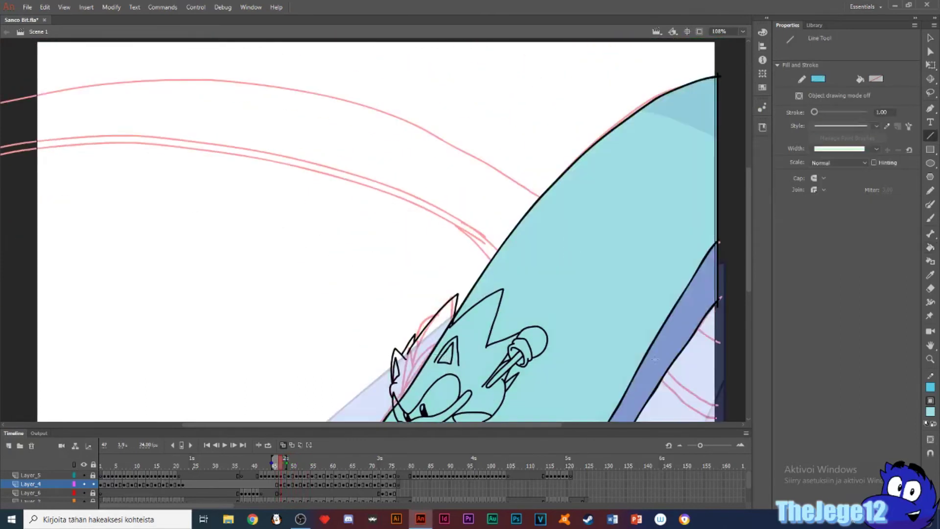
key(v)
drag(545, 360, 535, 369)
key(k)
click(875, 79)
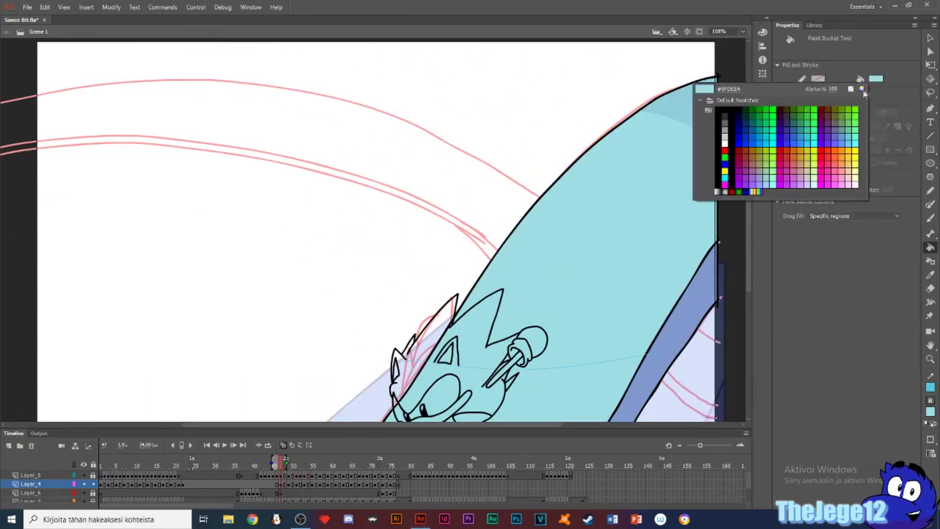
click(862, 92)
click(391, 199)
click(566, 197)
click(585, 397)
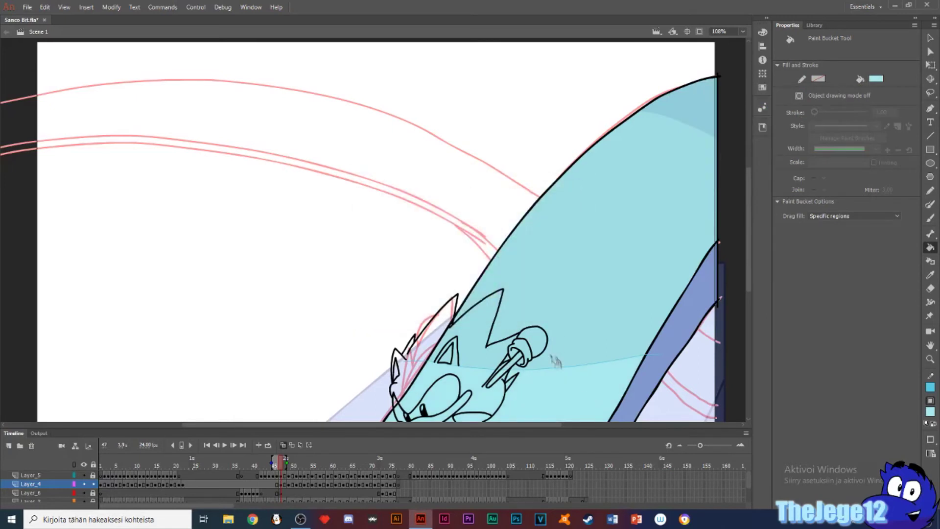
key(v)
key(p)
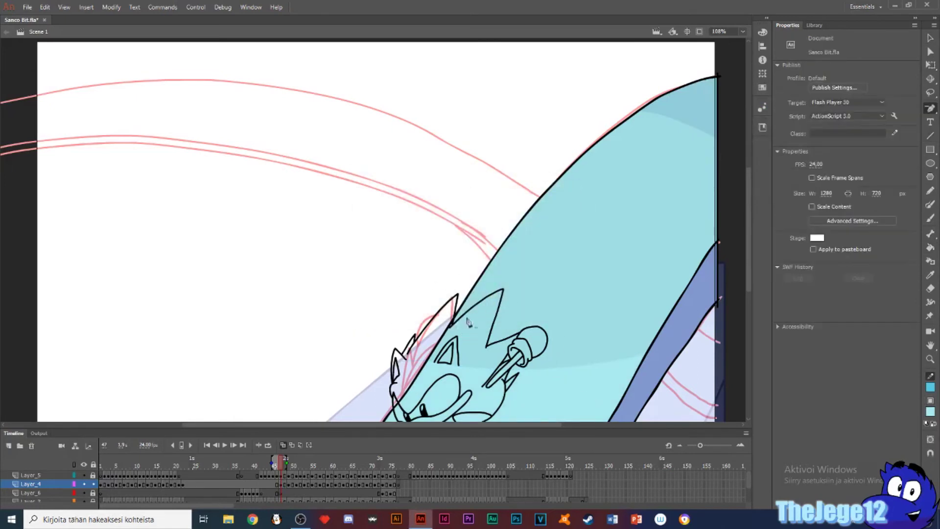
- Draw a curved shading line across the loop's front on frame 49 and fill the area below it with the lighter teal
key(period)
key(period)
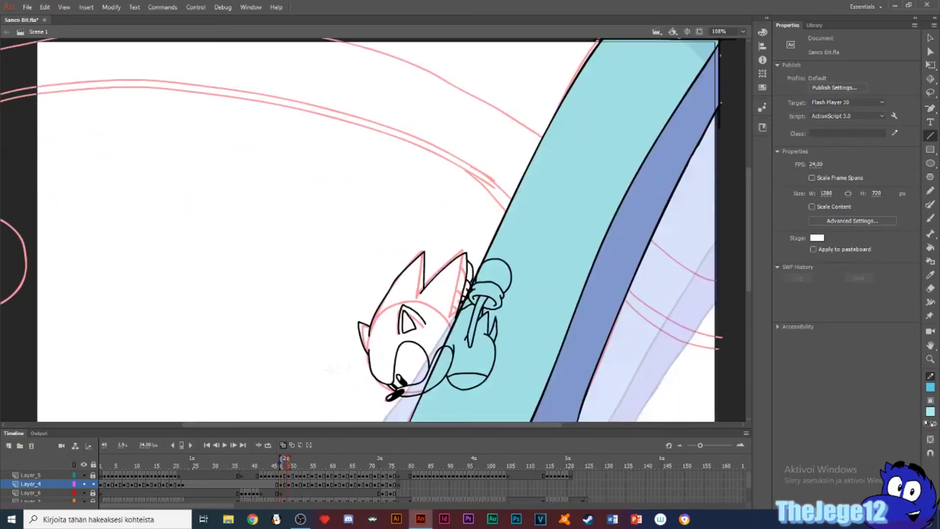
key(n)
key(k)
click(503, 229)
- Draw two wavy shading lines across the loop's front on frame 51 and fill between them with the lighter teal
key(period)
key(period)
key(n)
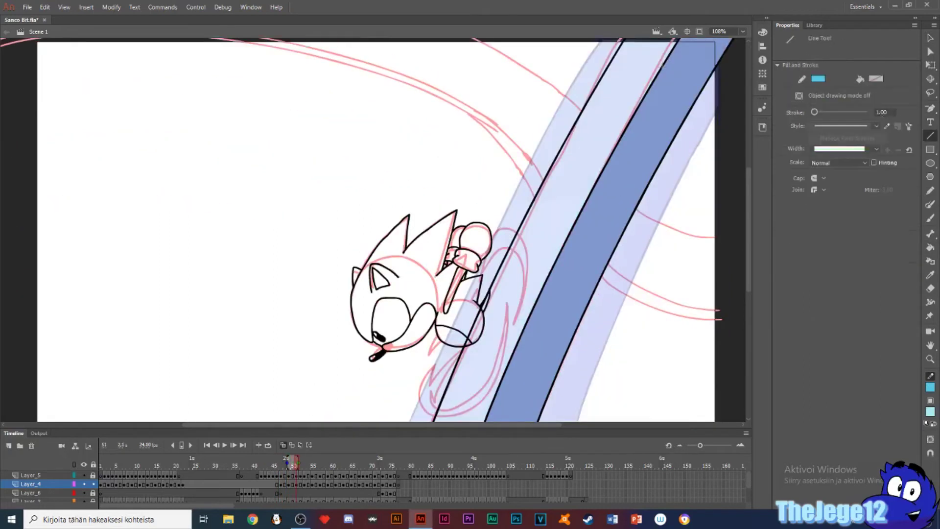
key(v)
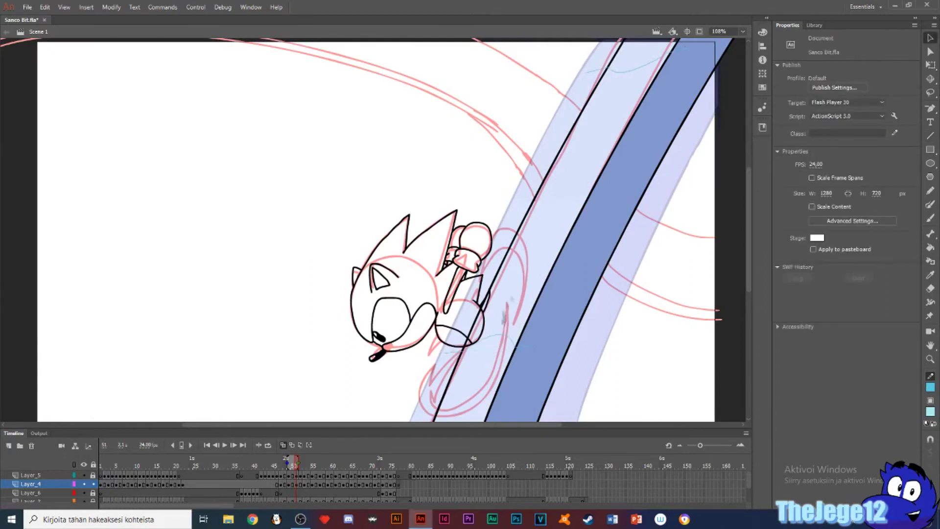
key(k)
click(524, 294)
- Delete the wavy lines on frame 51 and fill both ends of the loop's front with the darker teal
key(v)
click(478, 348)
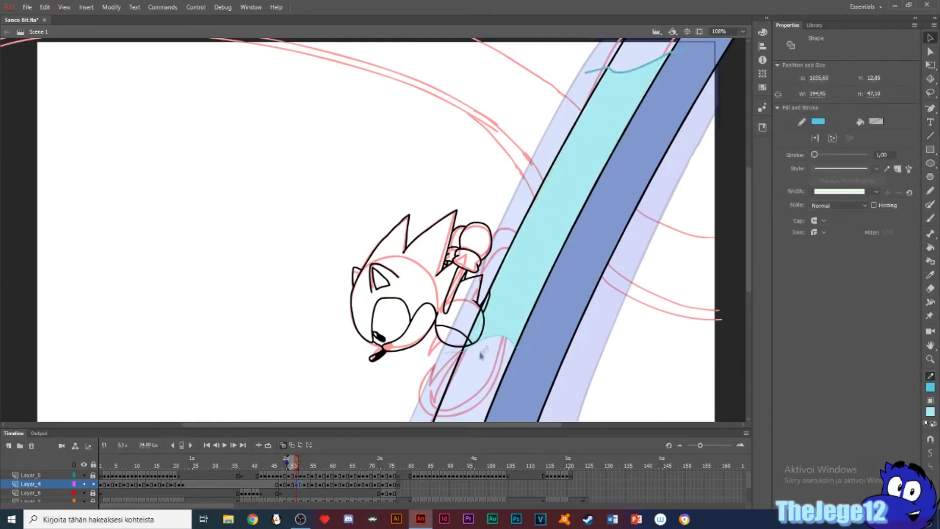
key(k)
key(comma)
key(period)
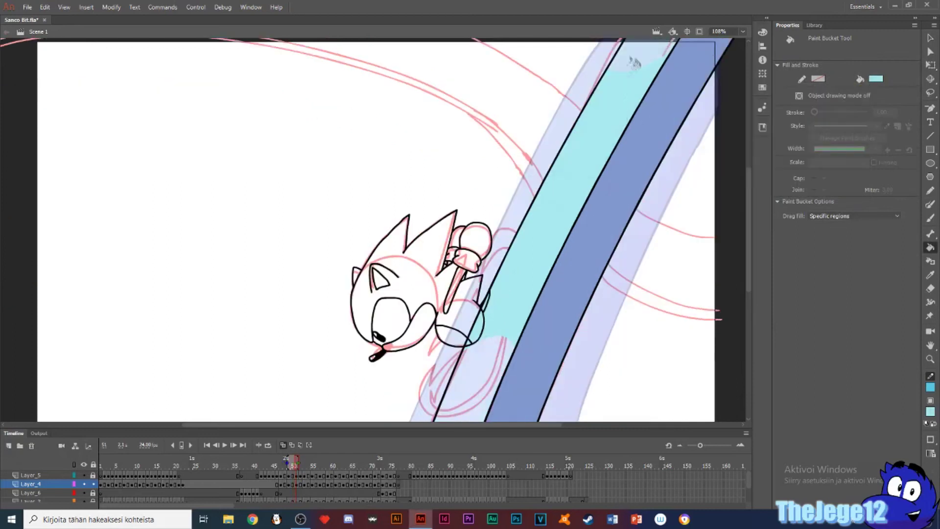
- Draw short shading lines across the loop's thin front strip on frames 53 and 55, comparing with the neighbouring frames
key(period)
key(n)
key(comma)
key(comma)
key(m)
key(n)
key(period)
key(period)
key(period)
key(period)
key(comma)
key(comma)
key(period)
key(period)
key(period)
key(period)
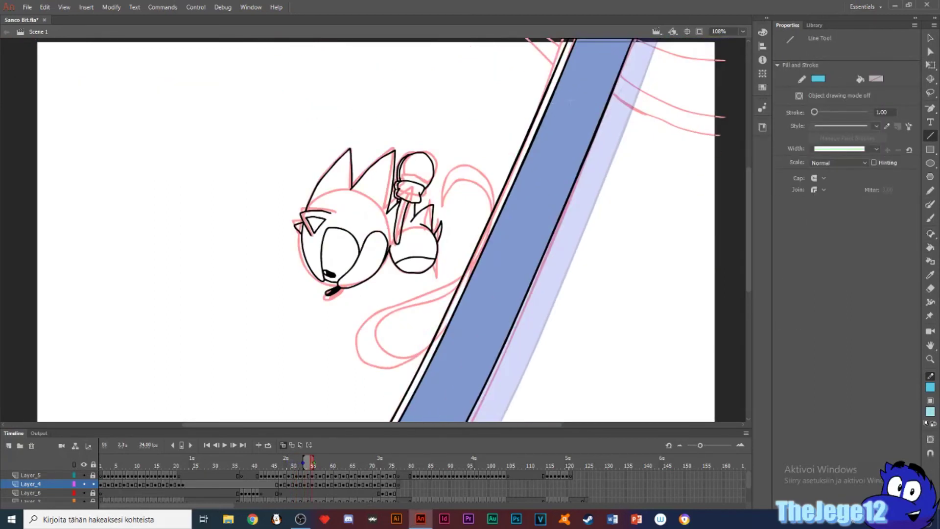
- Sample the light teal from the loop's front around frame 50 and fill the upper part of the strip on frame 53
key(k)
key(comma)
key(comma)
click(874, 78)
key(comma)
key(comma)
key(comma)
click(556, 183)
key(period)
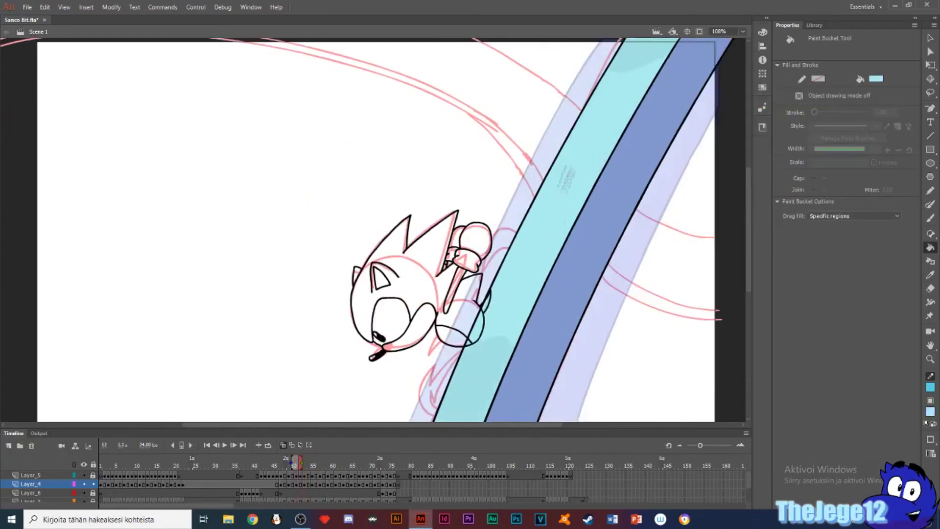
key(period)
key(period)
- Sample teal from the loop's front on an earlier frame, fill the remaining front strip on frames 53 and 55, and clear the shading line
key(comma)
key(comma)
key(comma)
key(comma)
key(comma)
click(874, 78)
click(546, 159)
key(period)
key(period)
key(period)
key(period)
key(period)
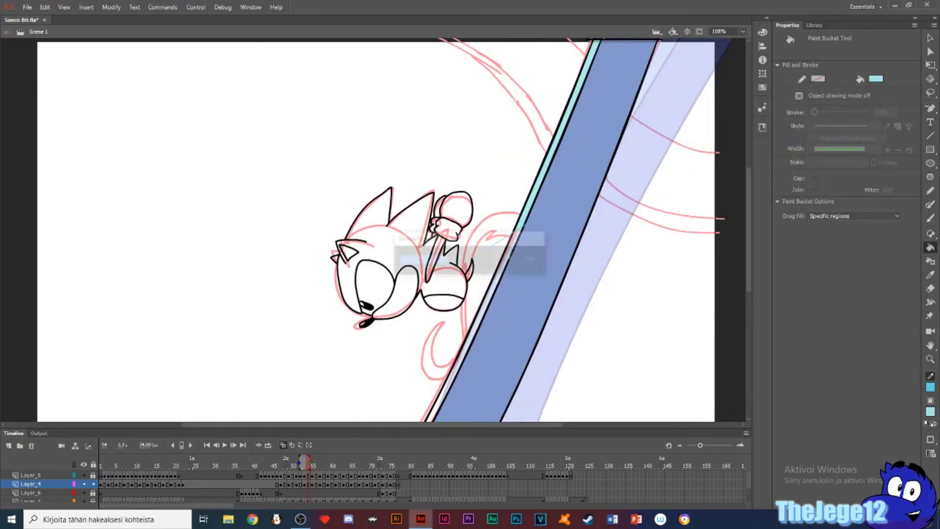
click(500, 210)
key(ctrl+z)
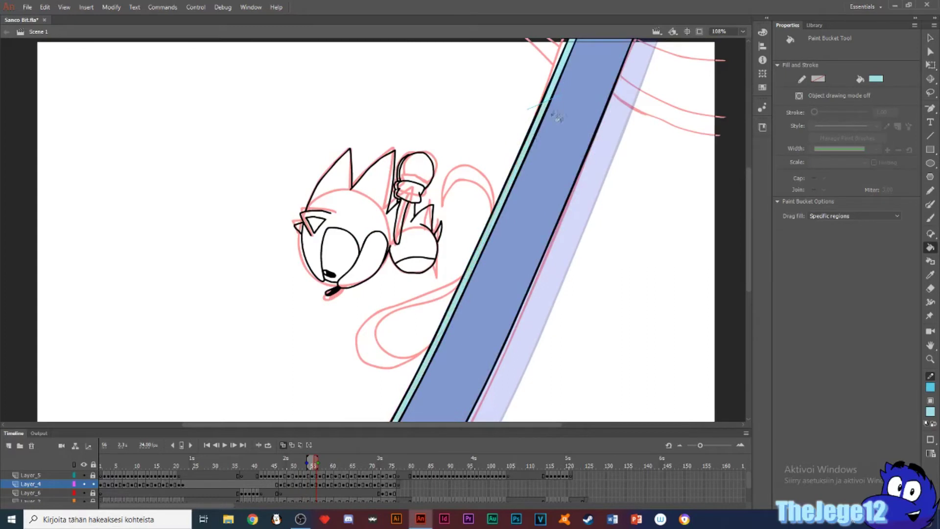
key(v)
- Step back through the shaded loop frames to frame 50 and forward again to compare the teal shades
key(comma)
key(comma)
key(comma)
key(comma)
key(comma)
key(comma)
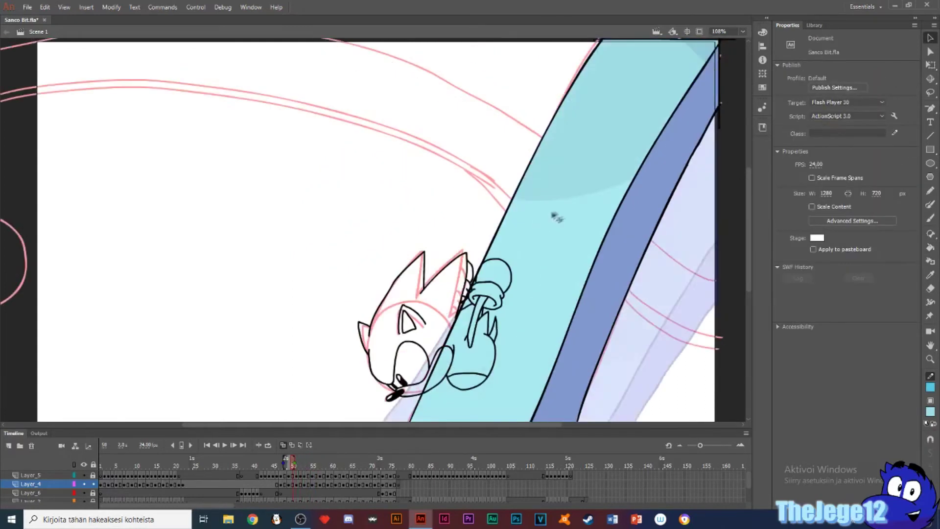
key(period)
key(period)
key(period)
key(period)
key(period)
- Mix a lighter teal fill colour and apply it to the upper part of the loop's front strip on frame 54
key(k)
click(875, 78)
click(861, 90)
click(395, 198)
click(566, 197)
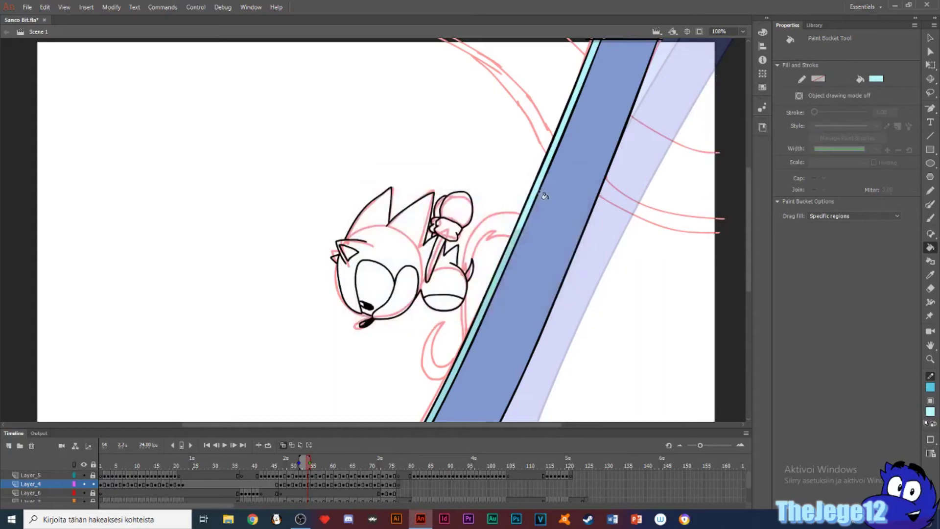
- Brush black closing lines around the open area outside the stage's lower corner on frame 63, using frame 61 for comparison
key(period)
key(period)
key(period)
key(period)
key(period)
key(period)
key(period)
key(period)
drag(566, 245, 469, 145)
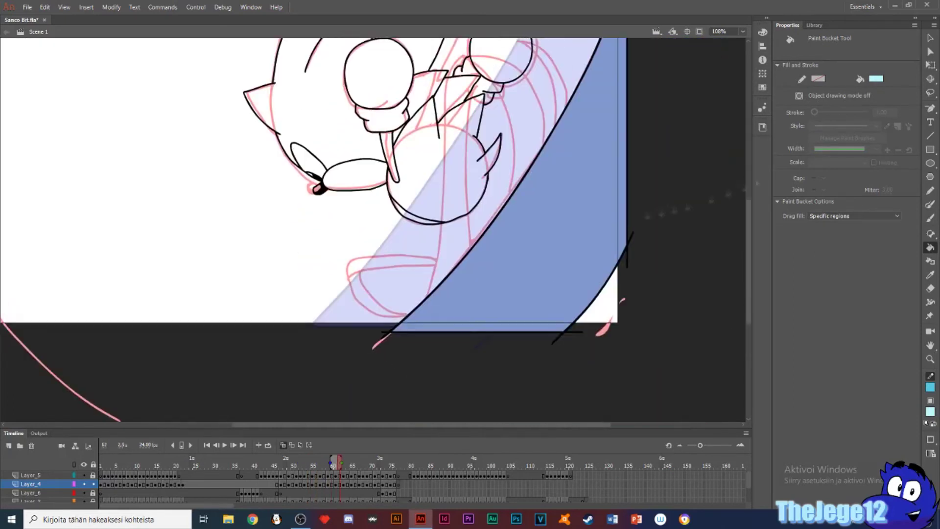
key(b)
click(875, 78)
click(723, 113)
click(875, 79)
click(722, 113)
key(comma)
key(comma)
key(comma)
key(comma)
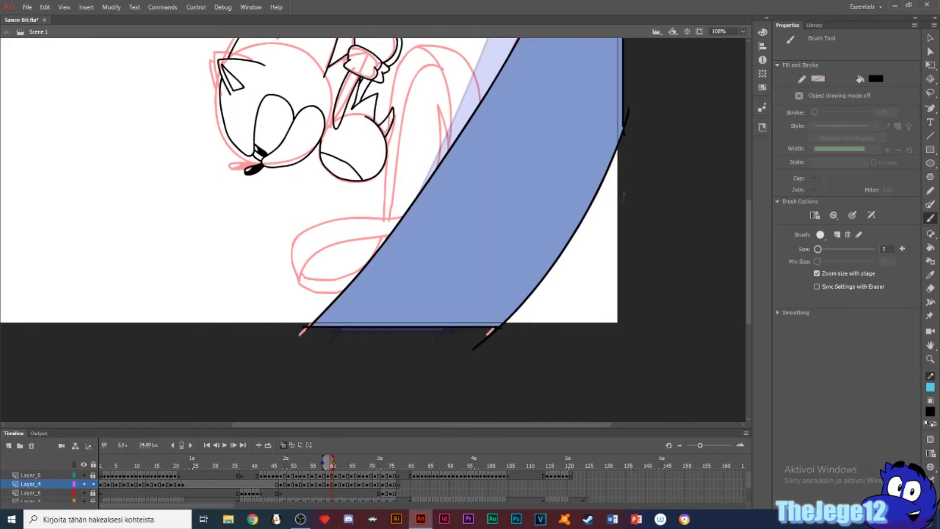
key(period)
key(period)
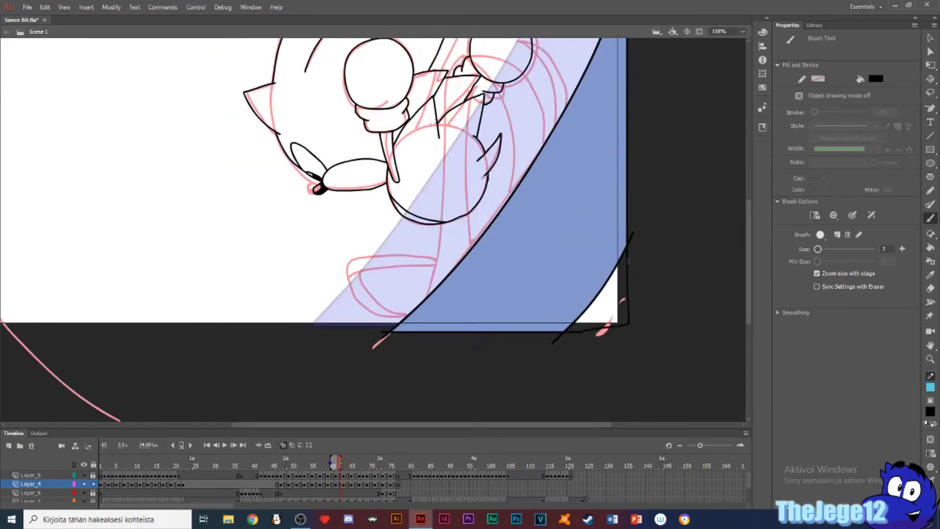
- Sample the purple of the loop's side surface from the end of the loop sequence as the fill colour
key(k)
mouse_move(335, 463)
mouse_down()
mouse_move(542, 462)
mouse_move(394, 462)
mouse_up()
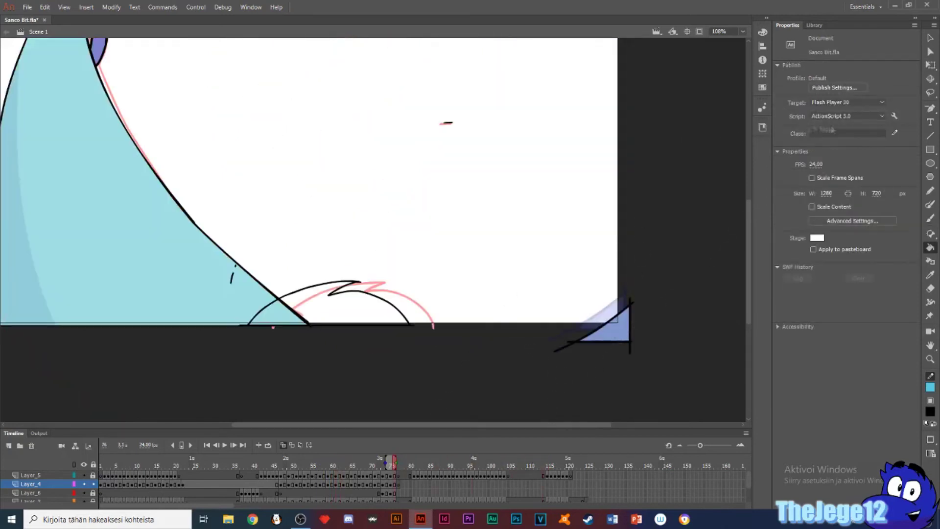
drag(495, 206, 586, 278)
click(874, 80)
click(188, 118)
- Brush a purple closing line at the loop's lower corner on frame 59, fill the corner purple on frames 59 and 61, and save
key(comma)
key(comma)
key(comma)
key(comma)
key(comma)
key(comma)
key(comma)
key(comma)
key(comma)
key(comma)
key(comma)
key(comma)
key(comma)
key(comma)
key(comma)
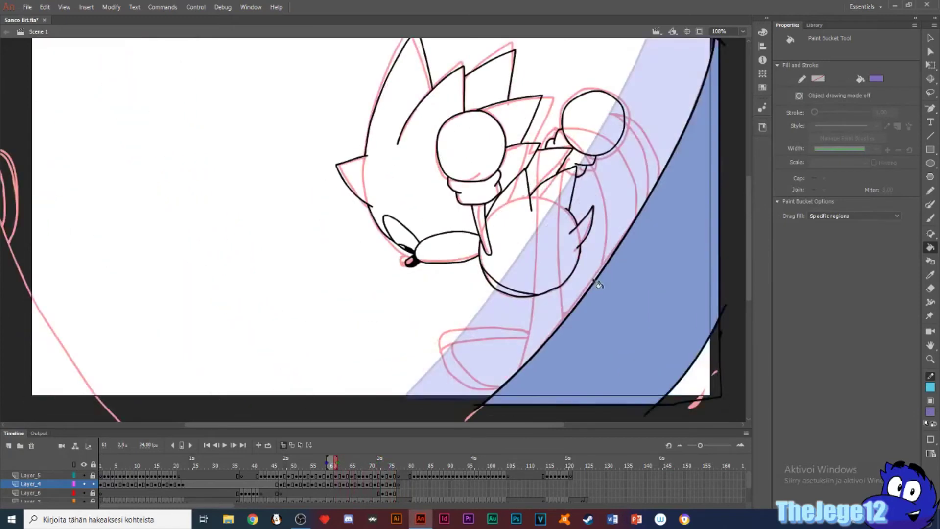
key(comma)
key(comma)
key(b)
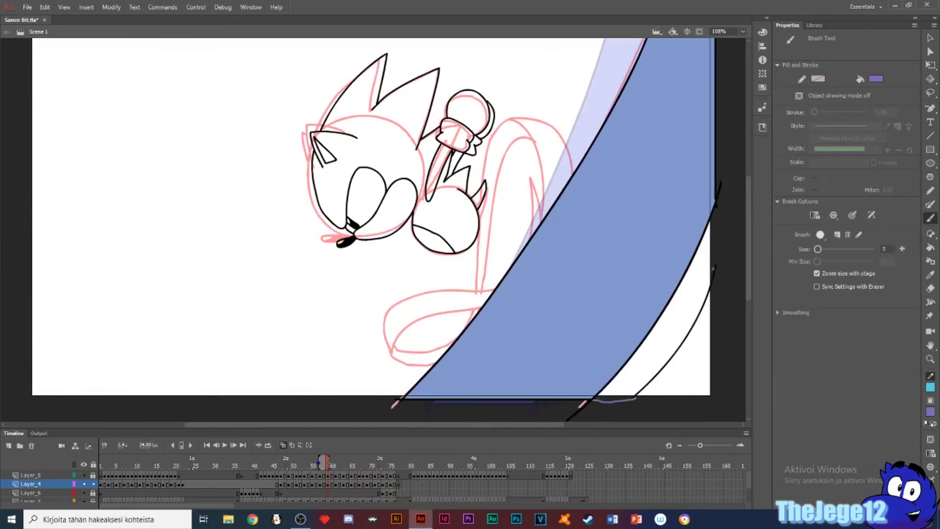
key(k)
click(684, 315)
key(period)
key(period)
click(700, 367)
click(742, 31)
click(726, 42)
key(ctrl+s)
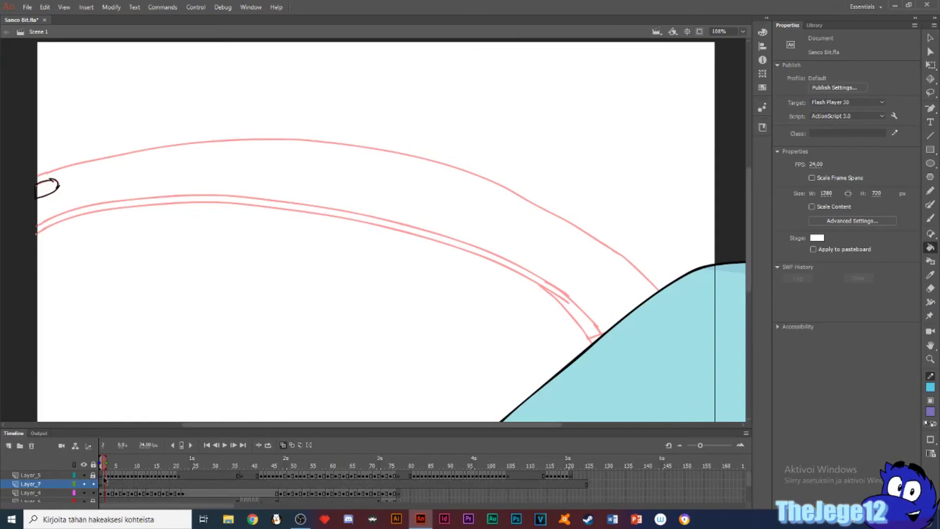
- Turn the opening run of Layer_7 frames into keyframes and lock Layer_4
mouse_move(103, 477)
mouse_down()
mouse_move(176, 478)
mouse_move(112, 484)
mouse_up()
click(94, 491)
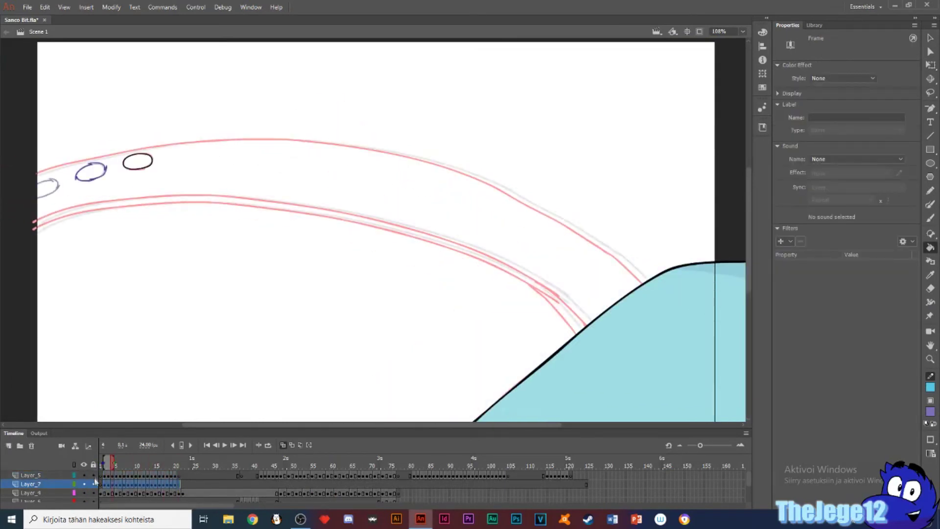
click(104, 484)
right_click(329, 289)
click(815, 386)
- Zoom to 400% on the curled hedgehog on frame 2, set the brush size to 2 and mix the dark blue fill #3F3FB5
key(b)
click(742, 31)
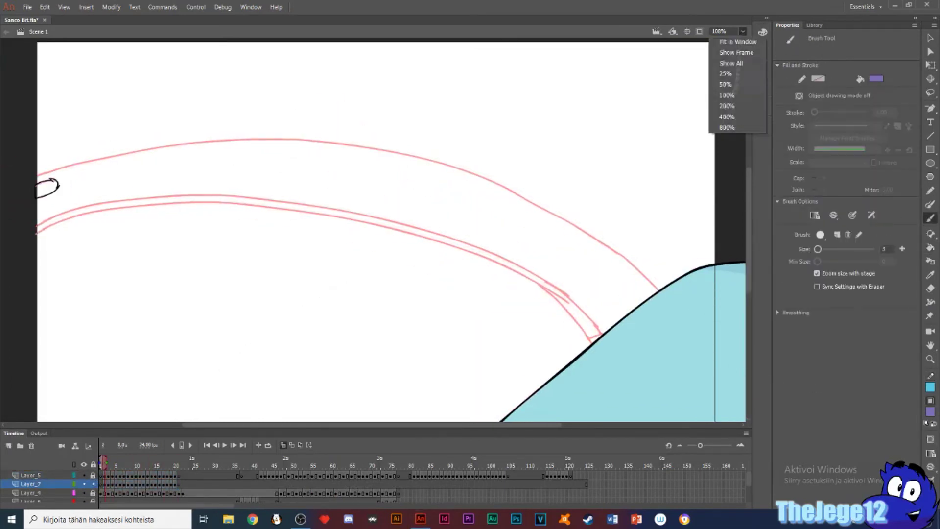
click(723, 116)
drag(128, 174, 597, 198)
mouse_move(39, 191)
mouse_down()
mouse_move(493, 298)
mouse_move(494, 307)
mouse_up()
click(884, 248)
text(2)
click(876, 78)
click(864, 90)
click(440, 225)
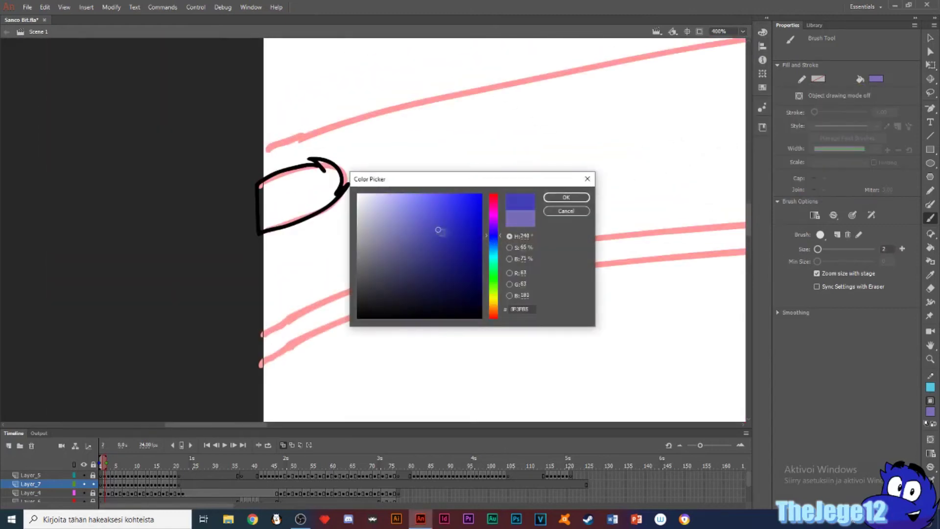
key(Return)
- Shade the underside of the curled hedgehog ball dark blue on frames 2 and 3
key(k)
click(288, 221)
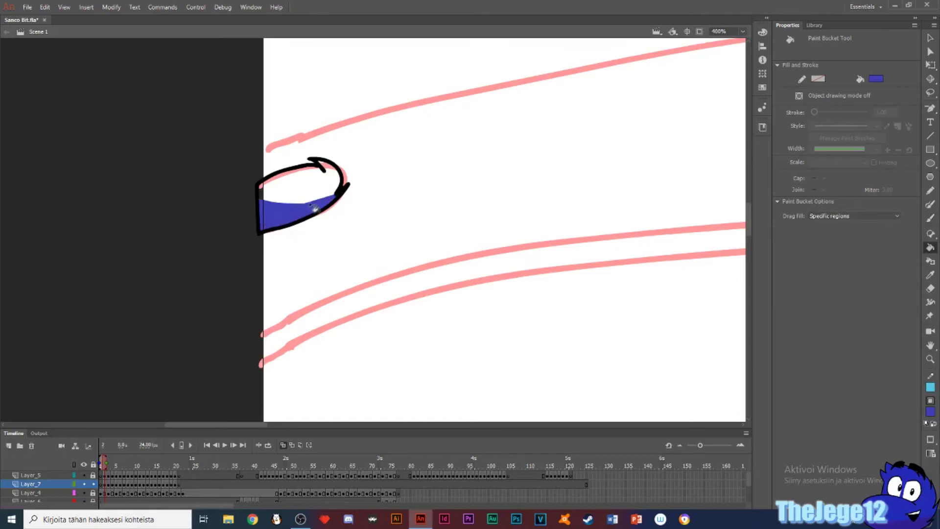
key(period)
key(b)
drag(471, 148, 412, 147)
key(k)
click(432, 158)
- Shade the ball's underside on frame 4 and brush the curved shadow edge across its lower part on frame 5
drag(593, 118, 386, 195)
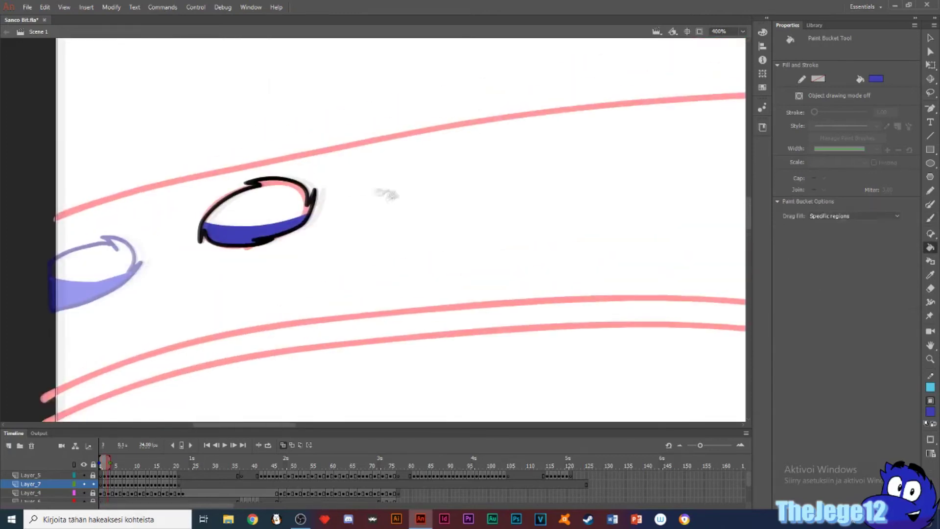
key(period)
key(b)
key(k)
click(400, 198)
key(period)
key(period)
drag(501, 187, 296, 212)
key(comma)
key(b)
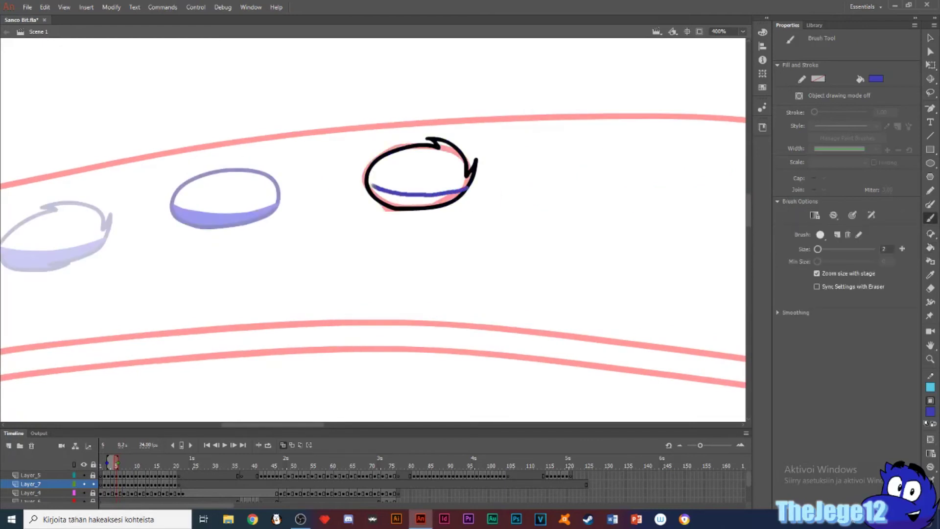
drag(373, 185, 463, 195)
- Outline and fill the dark blue shadow along the underside of the stretched hedgehog shape on frames 6 and 7
drag(625, 204, 463, 203)
key(period)
mouse_move(381, 193)
mouse_down()
mouse_move(504, 180)
mouse_move(566, 212)
mouse_up()
key(period)
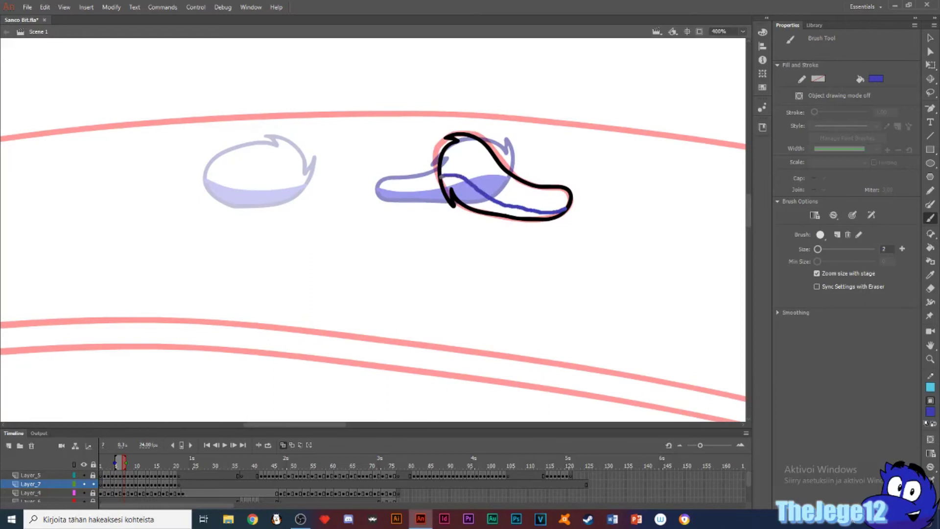
drag(441, 177, 439, 177)
key(k)
click(509, 209)
- Shade the lower side of the stretched hedgehog shape on frame 8 and save the document
key(b)
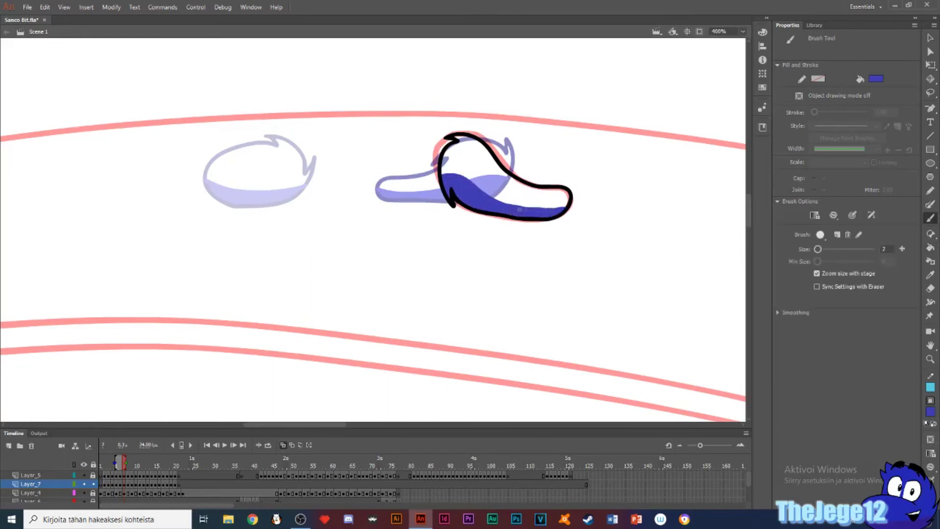
key(period)
key(k)
click(525, 202)
drag(505, 176, 353, 267)
key(period)
key(period)
key(comma)
key(b)
key(ctrl+s)
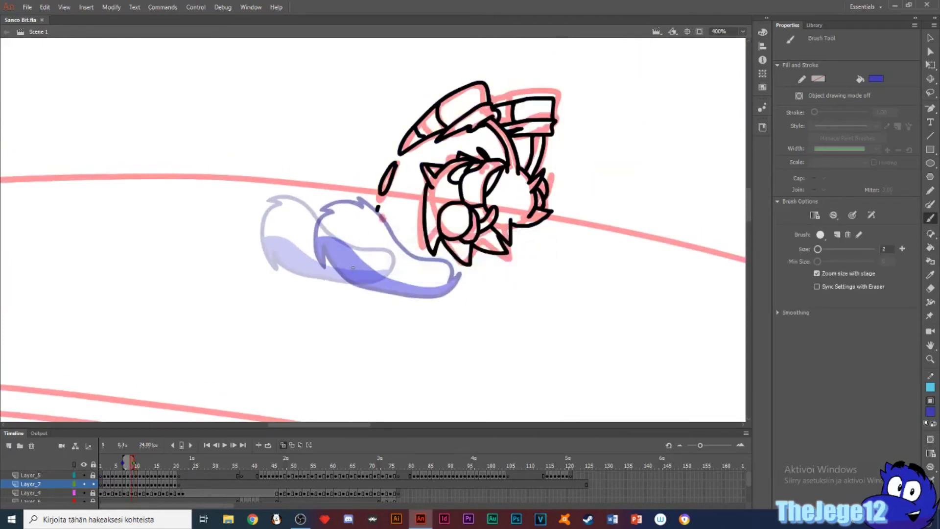
- Brush shadow edges on the hedgehog's spikes around the gloved hand on frame 9 and fill them dark blue
drag(481, 243, 493, 232)
key(k)
click(494, 247)
click(459, 251)
key(b)
drag(428, 188, 439, 210)
key(k)
click(431, 226)
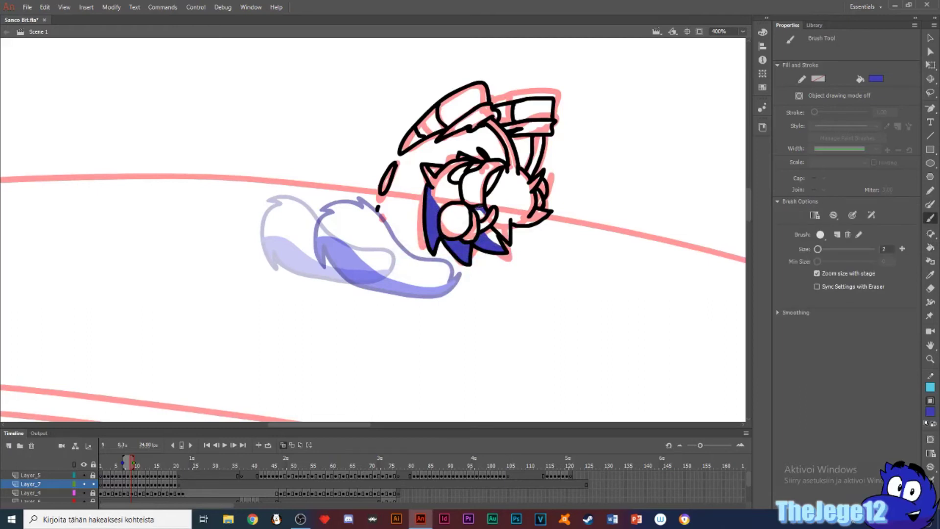
drag(497, 216, 536, 228)
- Shade the back spike, the lower spikes and the part behind the leg dark blue on frame 10
key(.)
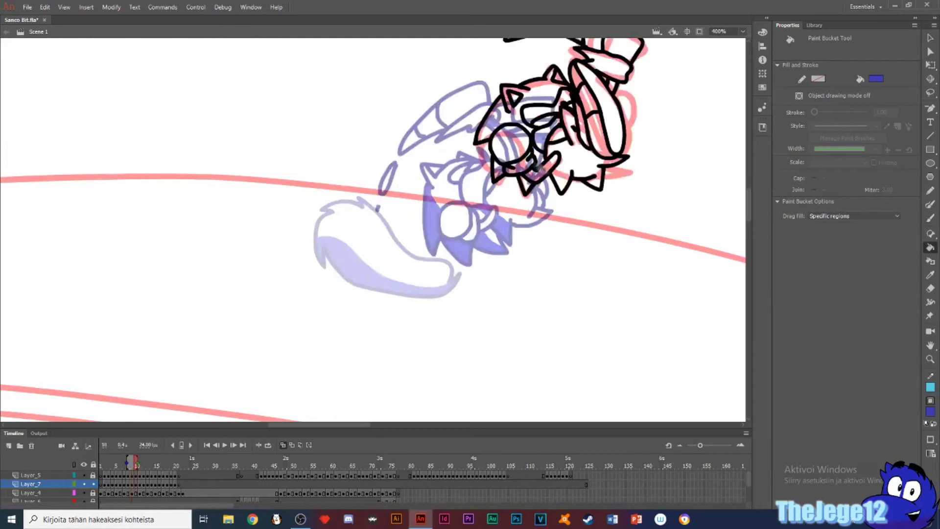
key(k)
click(415, 174)
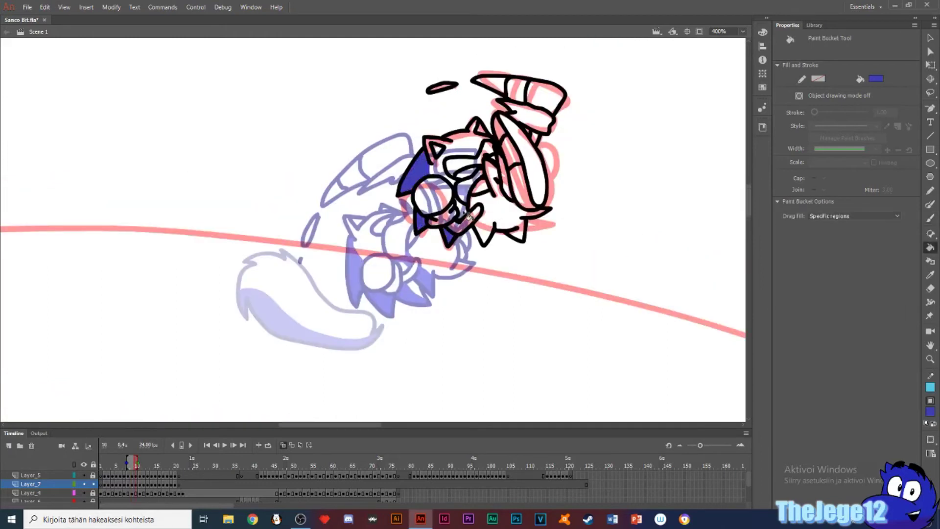
key(b)
drag(476, 219, 489, 230)
key(k)
click(486, 236)
key(b)
key(k)
click(515, 236)
key(b)
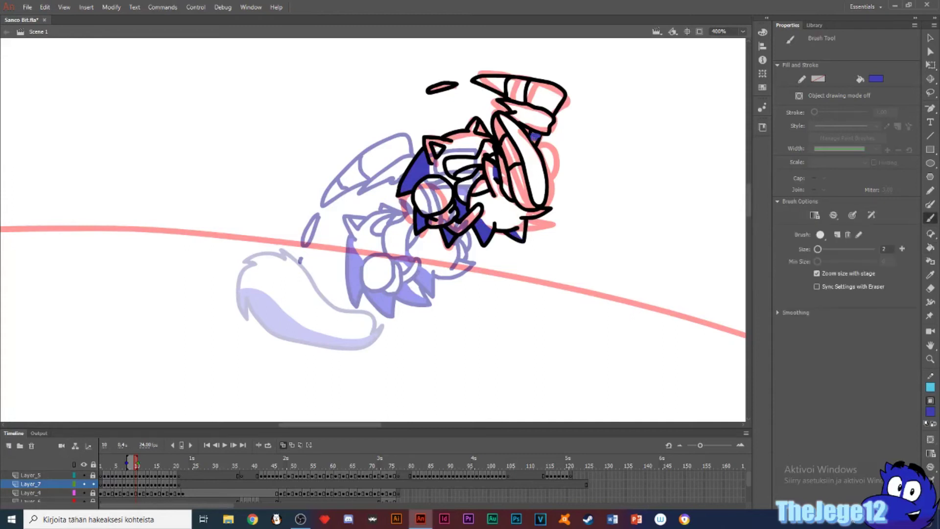
- Shade the spikes around the gloved hand and the part behind the leg dark blue on frame 11
key(.)
key(.)
key(k)
click(446, 195)
click(464, 218)
click(488, 202)
key(b)
key(k)
click(589, 178)
- Shade the two lowest spikes and the back spike above the gloved hand on frame 11
key(b)
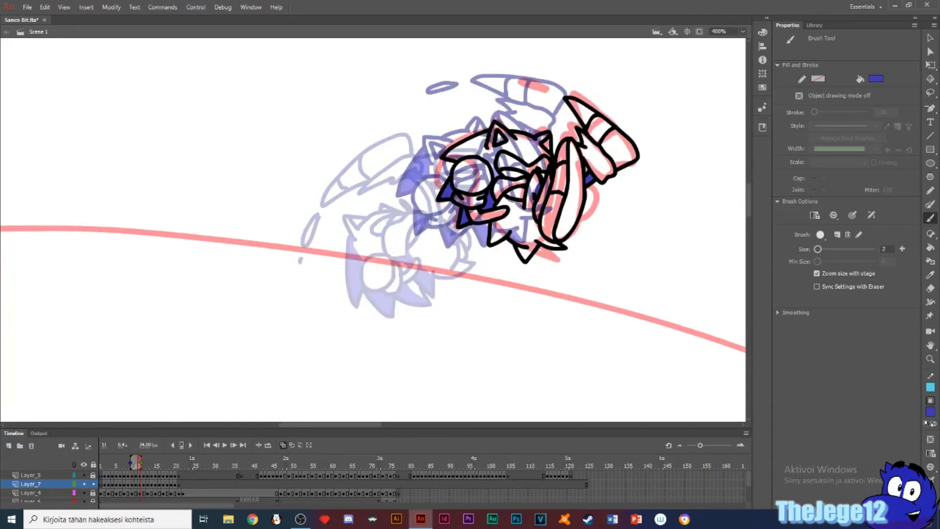
key(k)
click(497, 234)
drag(500, 228, 528, 256)
key(b)
key(k)
click(523, 254)
key(b)
drag(445, 157, 458, 160)
- Shade the area behind the arm and the lower back of the running hedgehog dark blue on frame 12
key(.)
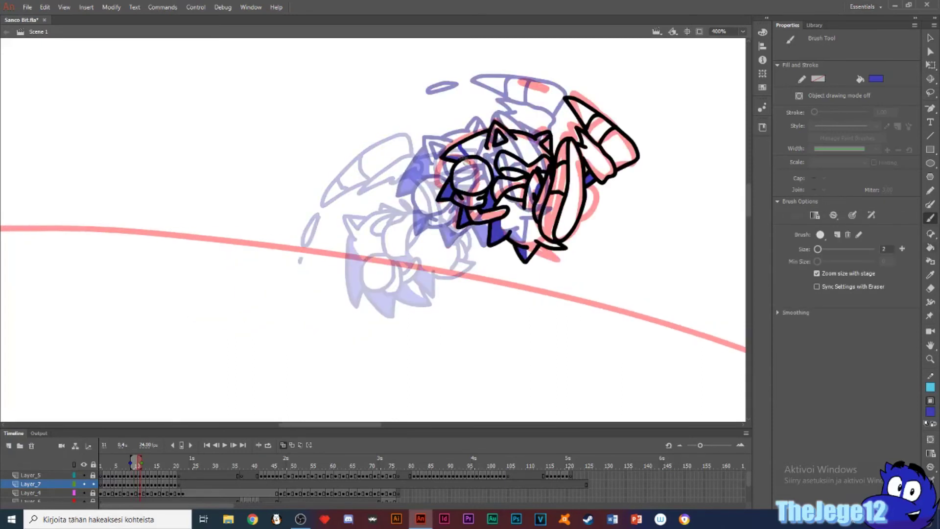
key(.)
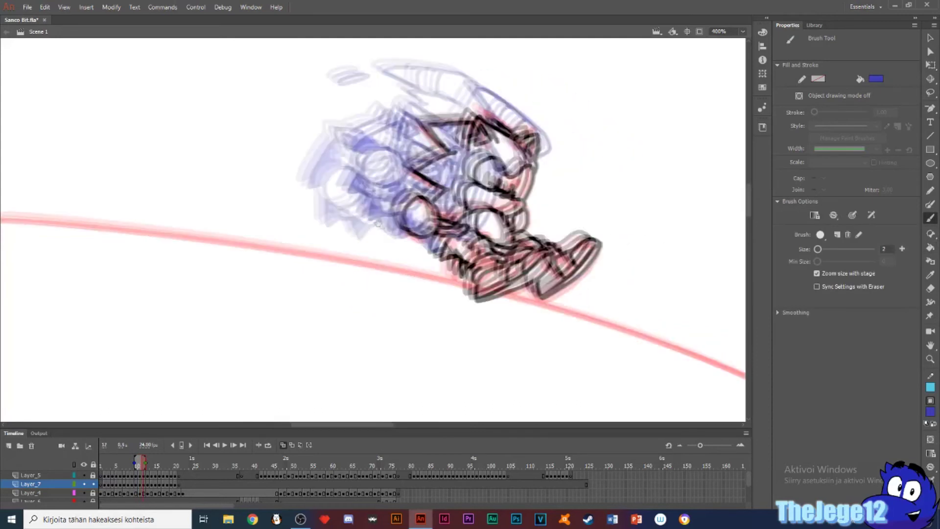
key(k)
click(443, 206)
key(b)
mouse_move(451, 235)
mouse_down()
mouse_move(454, 262)
mouse_move(464, 245)
mouse_up()
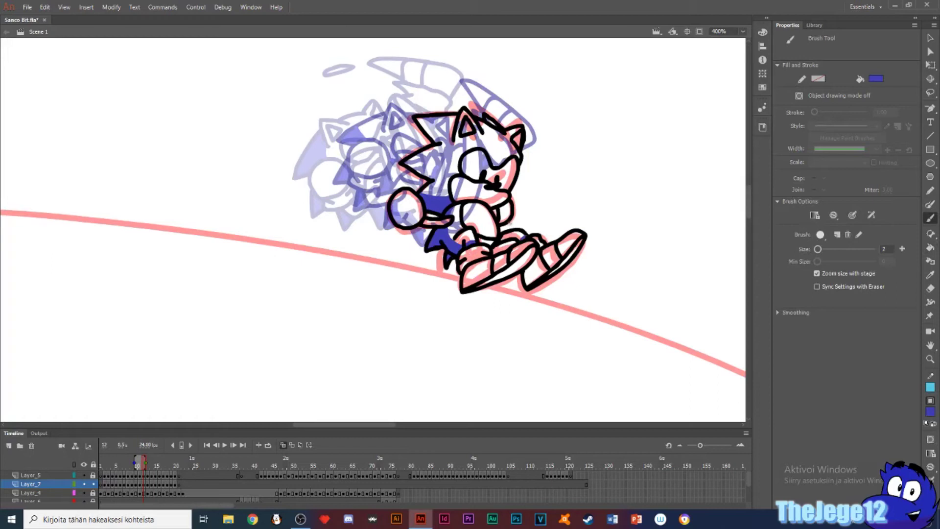
- Shade the area below the head spikes and the lower back dark blue on frame 13, using frame 12 for comparison
key(period)
mouse_move(473, 223)
mouse_down()
mouse_move(430, 163)
mouse_move(414, 179)
mouse_move(424, 186)
mouse_up()
key(comma)
key(period)
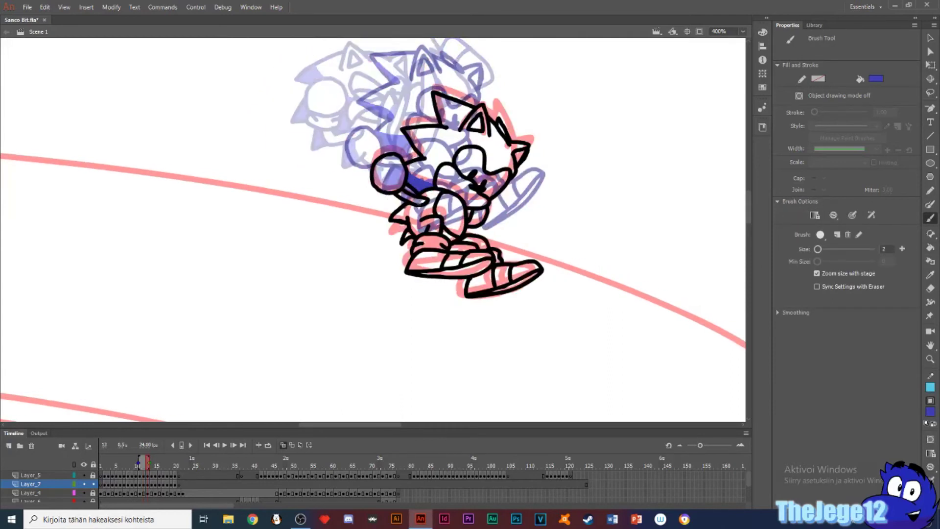
key(k)
click(415, 234)
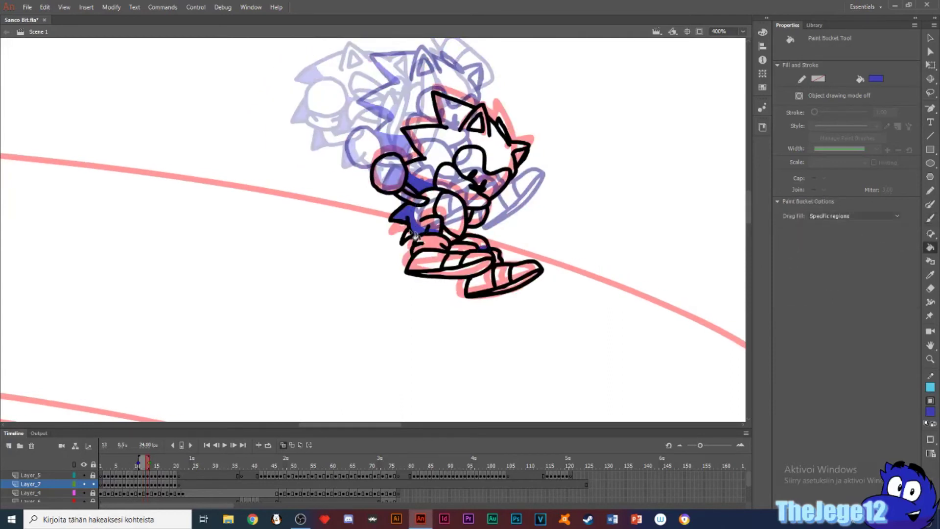
key(b)
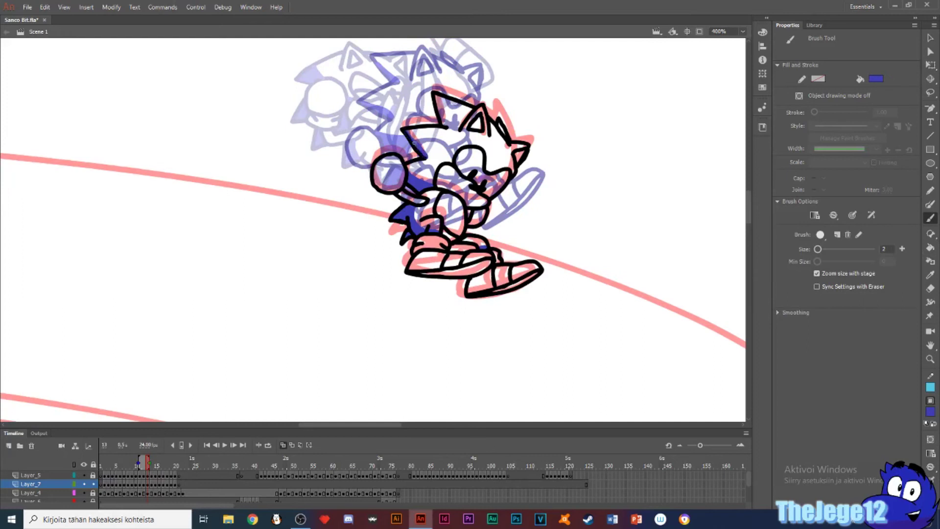
- Shade the area between the raised arm and the head dark blue on frame 14
key(.)
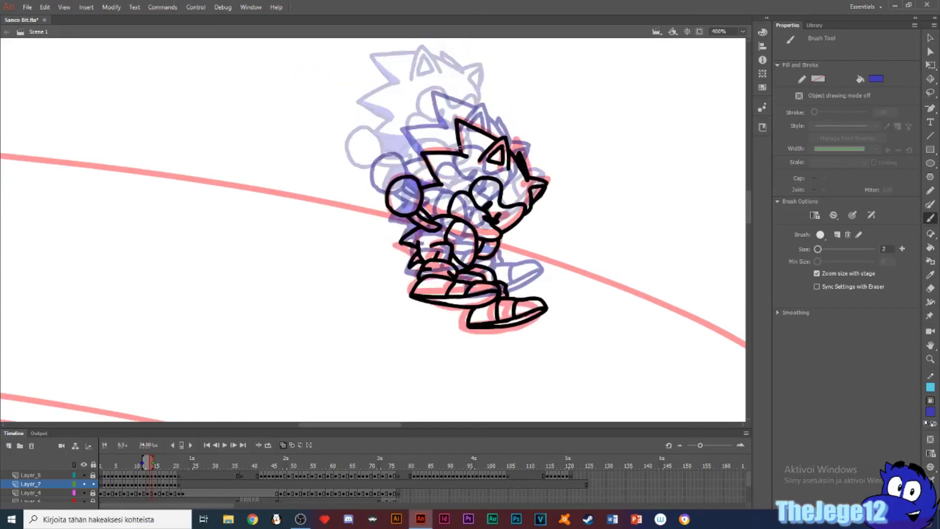
key(comma)
key(period)
key(k)
click(433, 208)
key(b)
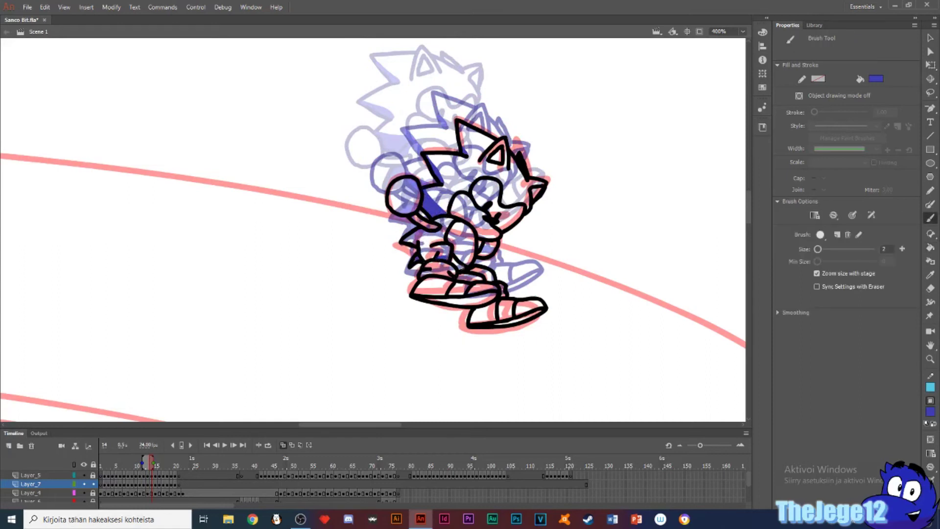
- Compare frame 14 with the preceding frames and fill the shadow on the hedgehog's lower back
key(comma)
key(comma)
key(period)
key(period)
key(comma)
key(period)
key(k)
click(416, 244)
- Shade the spikes behind the curling hedgehog's head and the body area above the large white shape on frame 15
key(period)
drag(357, 230, 271, 157)
key(b)
key(k)
click(410, 191)
key(b)
drag(371, 237, 421, 268)
key(k)
click(399, 250)
key(b)
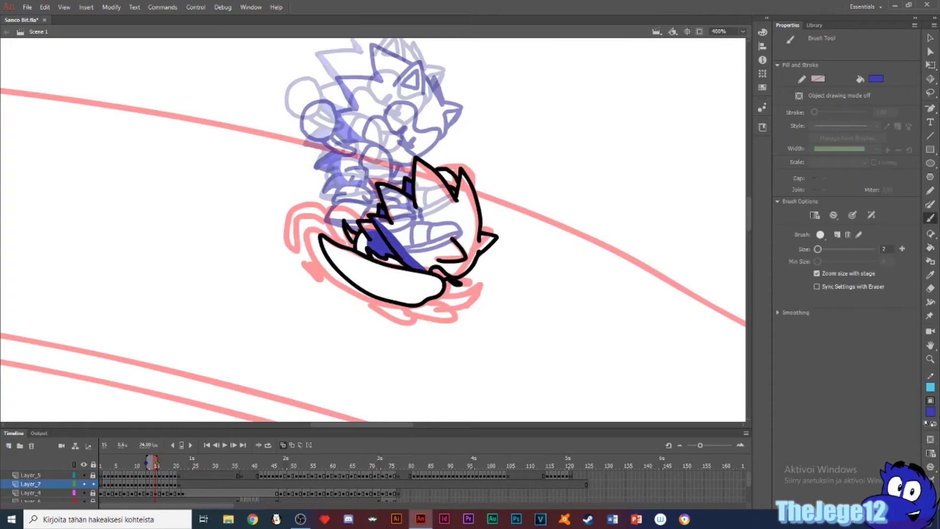
- Fill the spike shadows dark blue on frames 16 and 17, and the tail spike on frame 16
key(period)
key(k)
click(432, 205)
key(period)
click(442, 210)
key(comma)
click(371, 258)
key(comma)
key(period)
key(b)
key(comma)
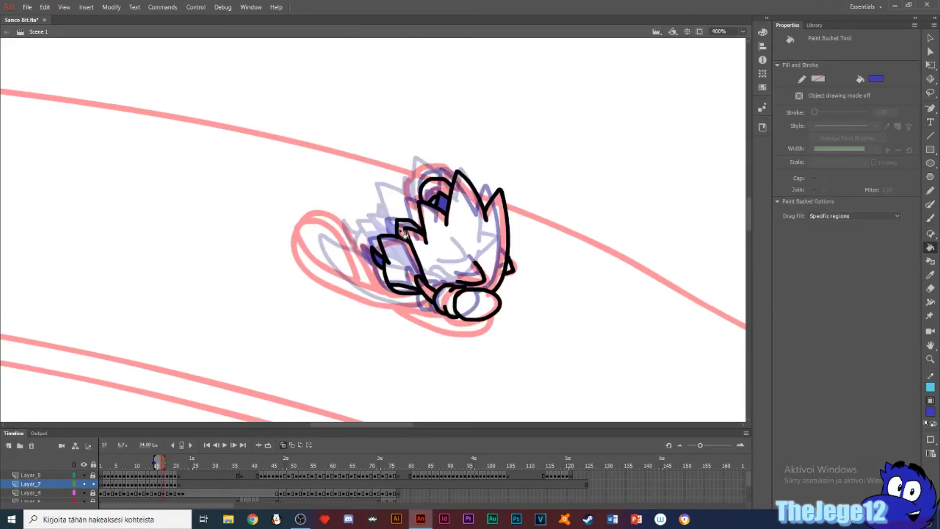
- Compare frame 16 with its neighbouring frames and fill the shadow on the hedgehog's lower back dark blue
key(period)
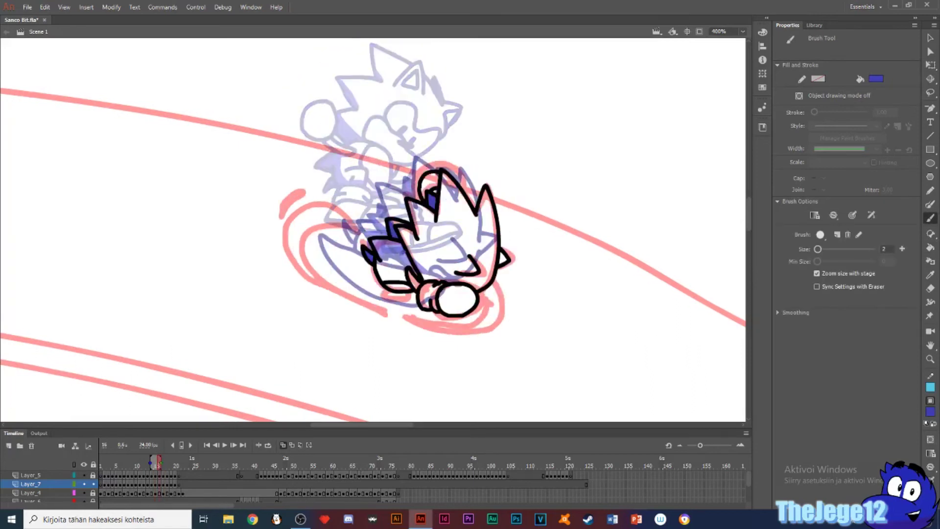
key(period)
key(period)
key(comma)
key(comma)
key(k)
click(400, 267)
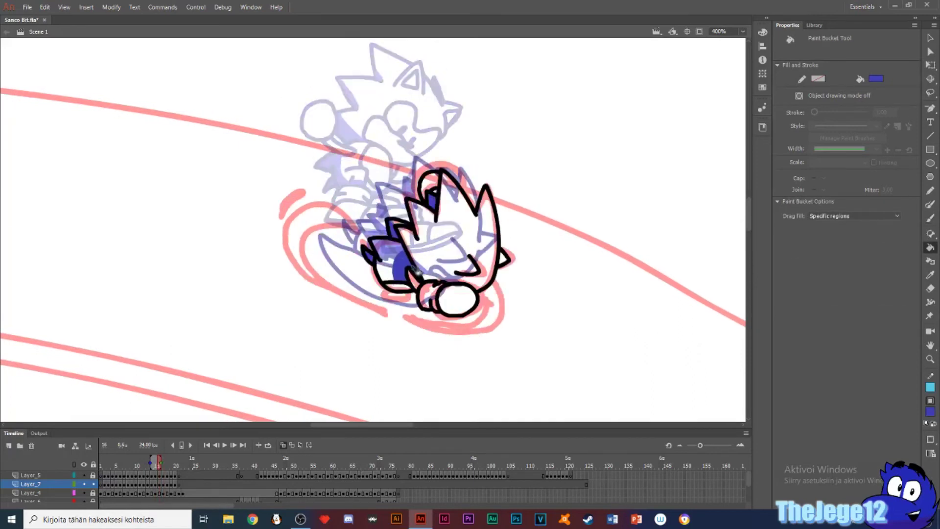
- Shade the hedgehog's lower back dark blue on frame 17, using frames 16 and 18 for comparison
key(b)
key(period)
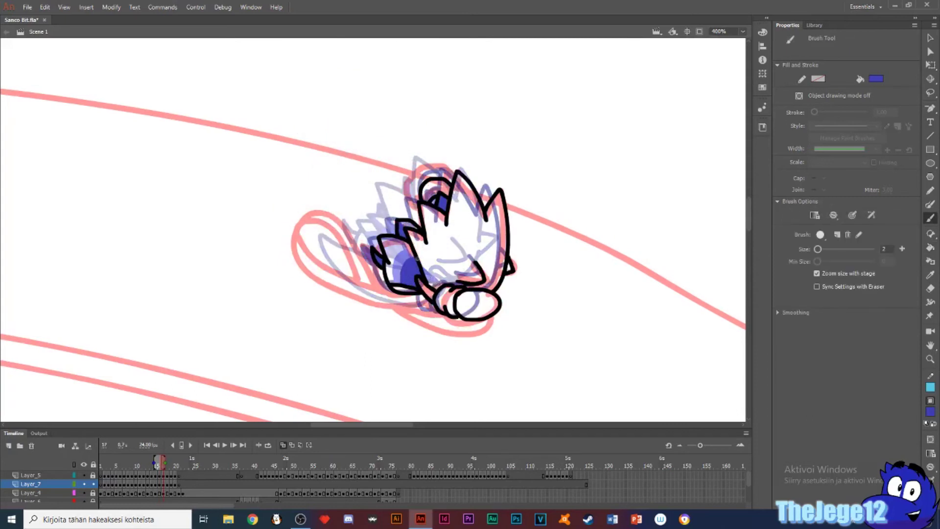
key(period)
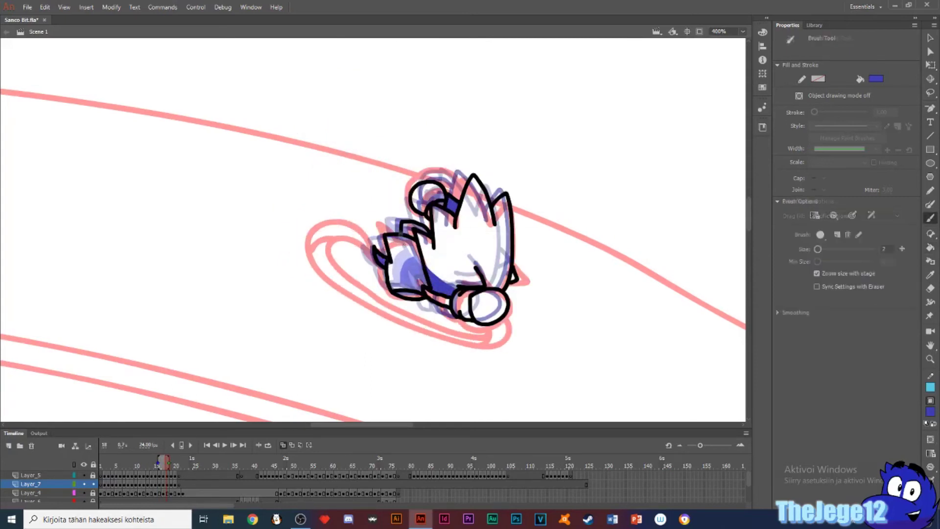
key(comma)
key(comma)
key(comma)
key(period)
key(k)
key(period)
key(b)
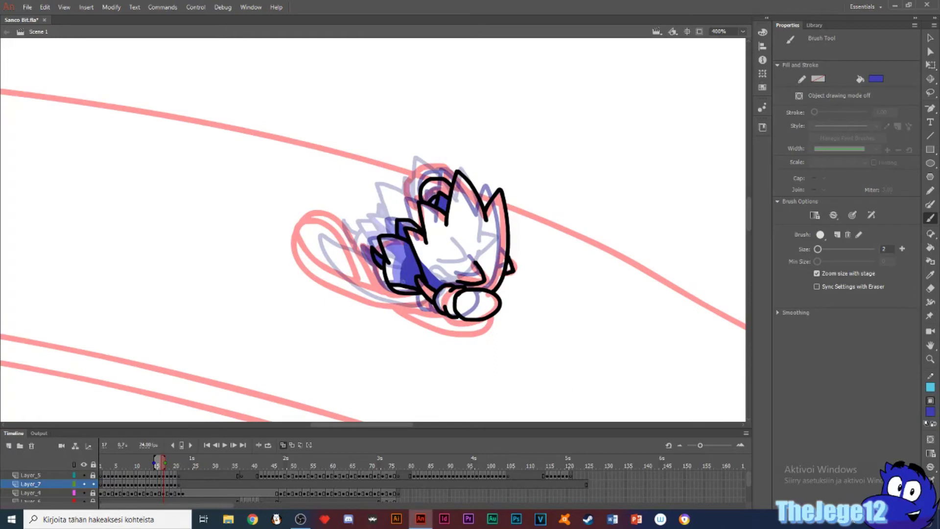
- Fill the back shadow beside the head spikes dark blue on frame 18
key(period)
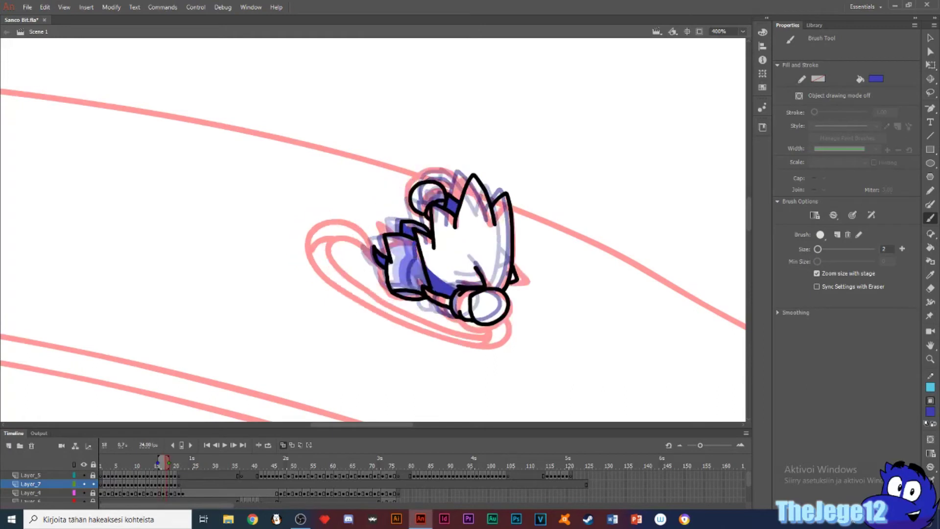
key(k)
click(421, 277)
key(b)
- Shade the body between the head and arm and the notch of the top head spike dark blue on frames 19 and 20
key(period)
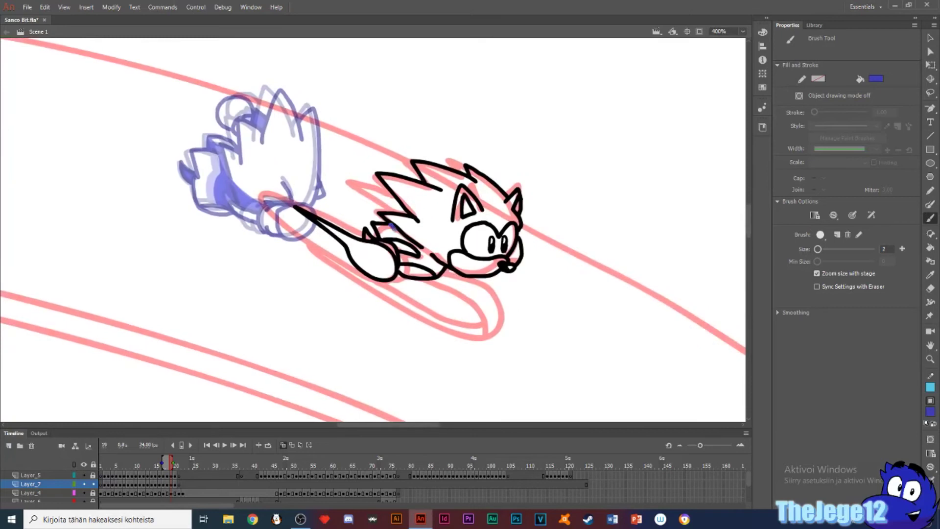
drag(431, 250, 392, 225)
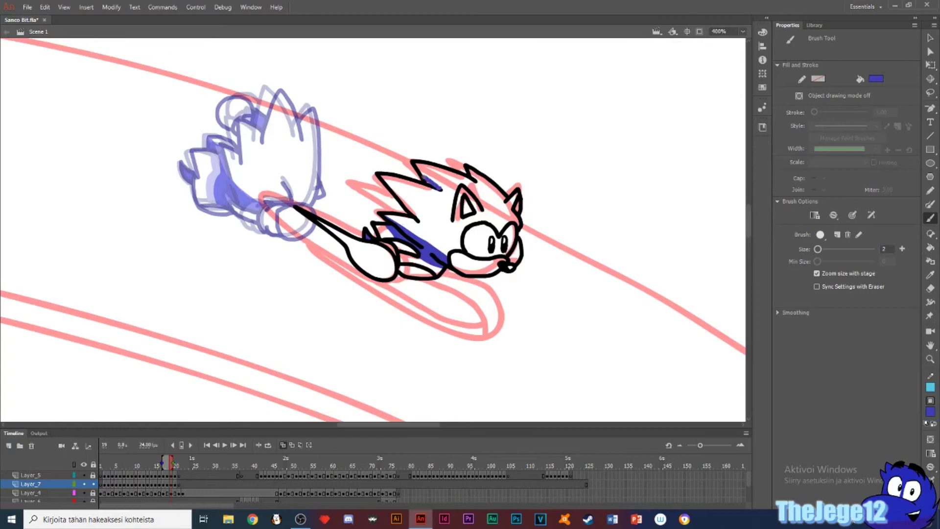
key(period)
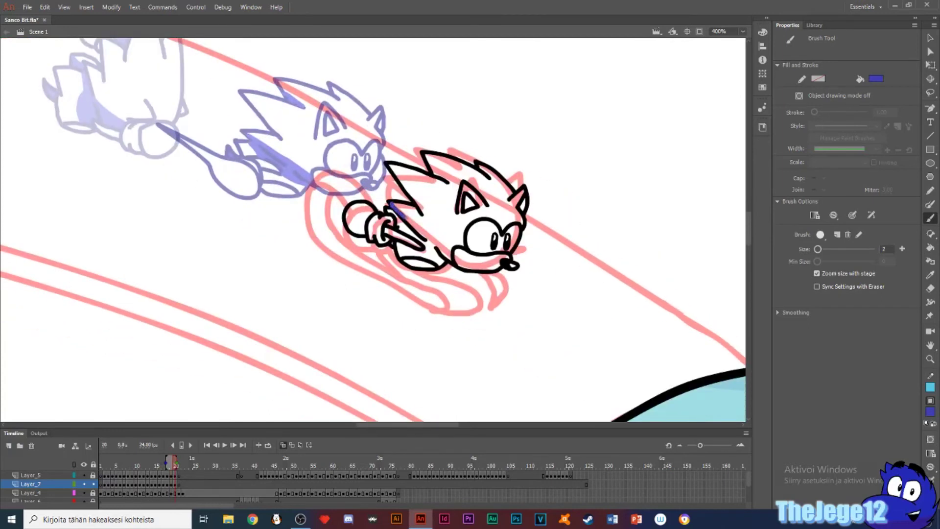
drag(403, 214, 451, 257)
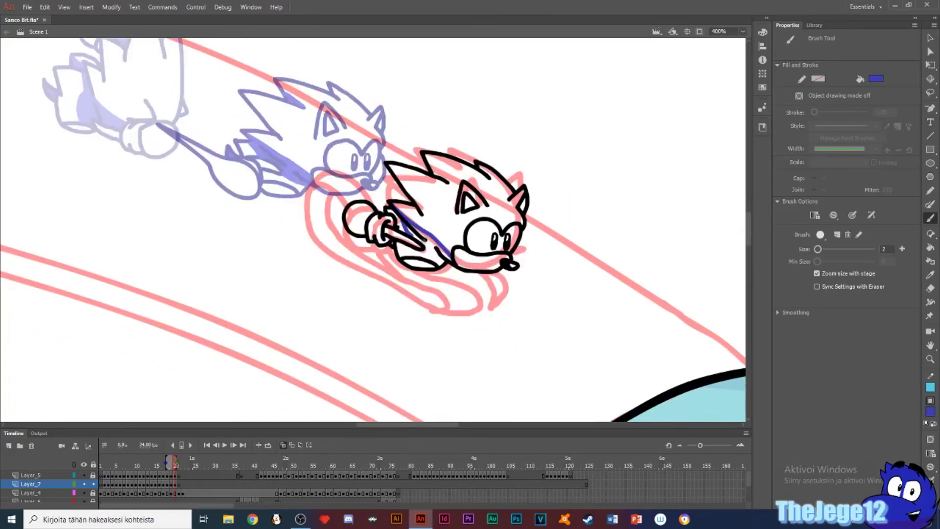
key(k)
click(429, 241)
key(b)
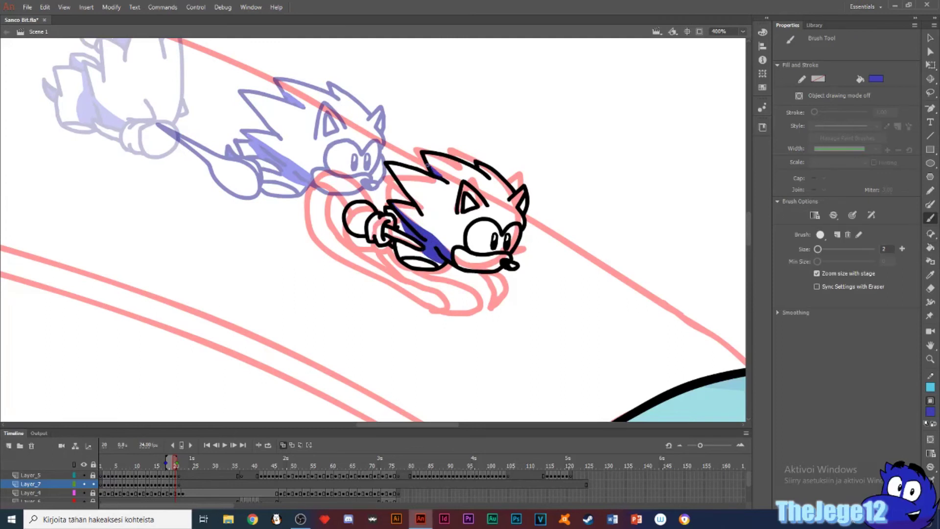
- Step through the shaded frames with the whole scene in view to check the animation
key(.)
key(.)
click(742, 31)
click(740, 55)
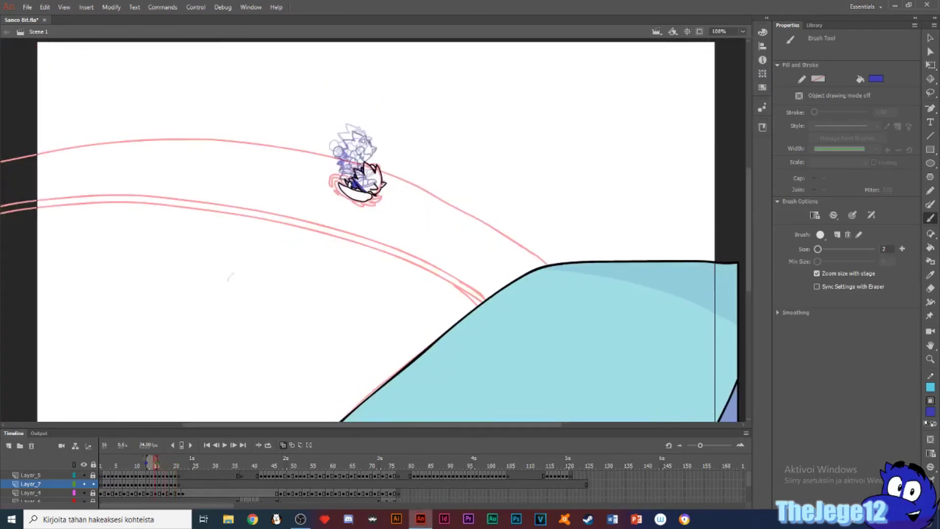
key(.)
key(.)
key(.)
key(.)
key(.)
key(.)
key(.)
key(.)
key(.)
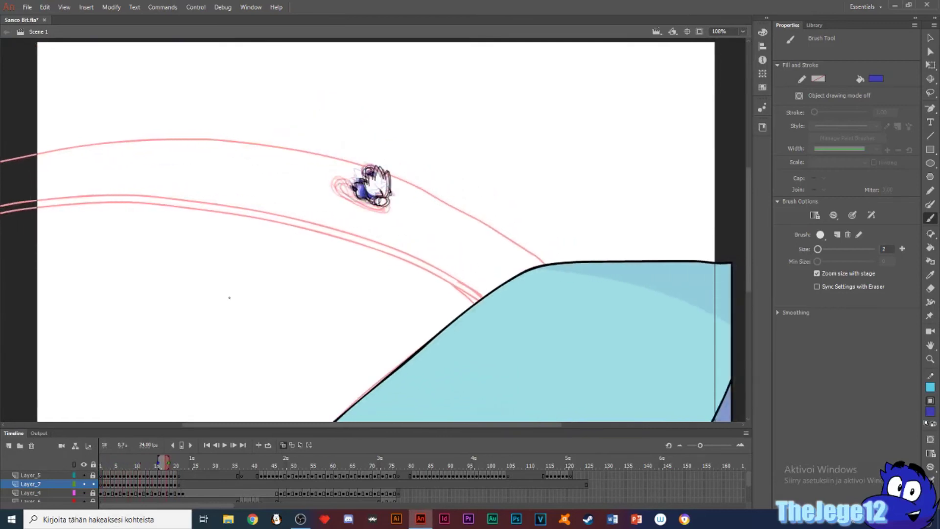
- Create keyframes on Layer_7 from frame 42 onward, matching the second run of hedgehog drawings
click(272, 476)
mouse_move(274, 480)
mouse_down()
mouse_move(396, 477)
mouse_move(265, 485)
mouse_up()
click(242, 481)
key(ctrl+z)
key(b)
- Step through the drawings to frame 42, bring the hedgehog into close view and save the file
key(comma)
key(comma)
key(comma)
key(comma)
key(comma)
key(comma)
key(period)
key(period)
key(period)
key(period)
key(period)
key(period)
click(742, 31)
click(727, 106)
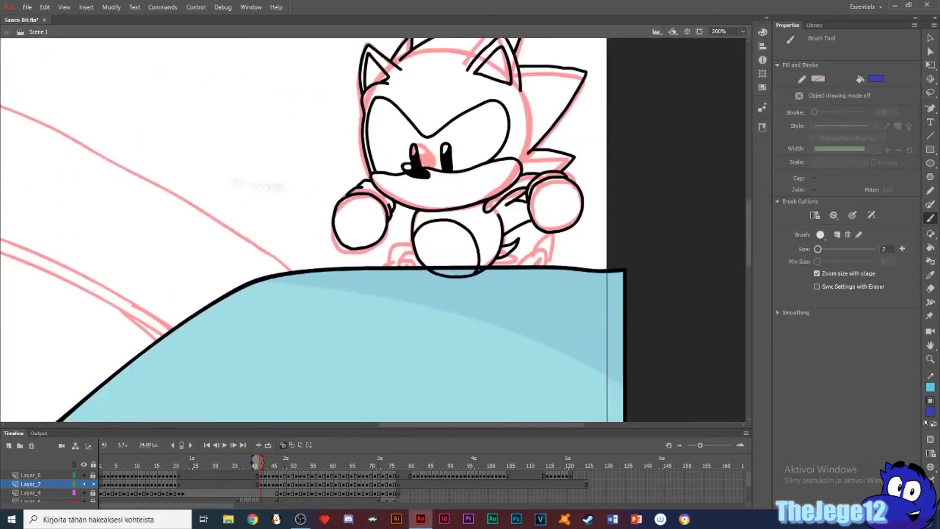
scroll(373, 207, up, 2)
key(ctrl+s)
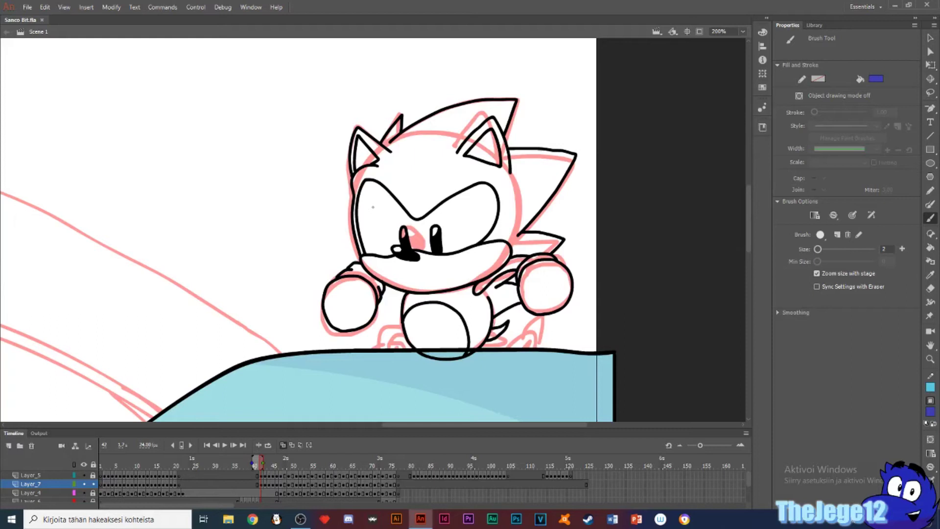
- Outline and fill a dark blue shadow across the chest below the muzzle on frame 42
key(comma)
key(comma)
key(period)
key(period)
click(725, 31)
text(300)
key(Return)
drag(288, 207, 203, 200)
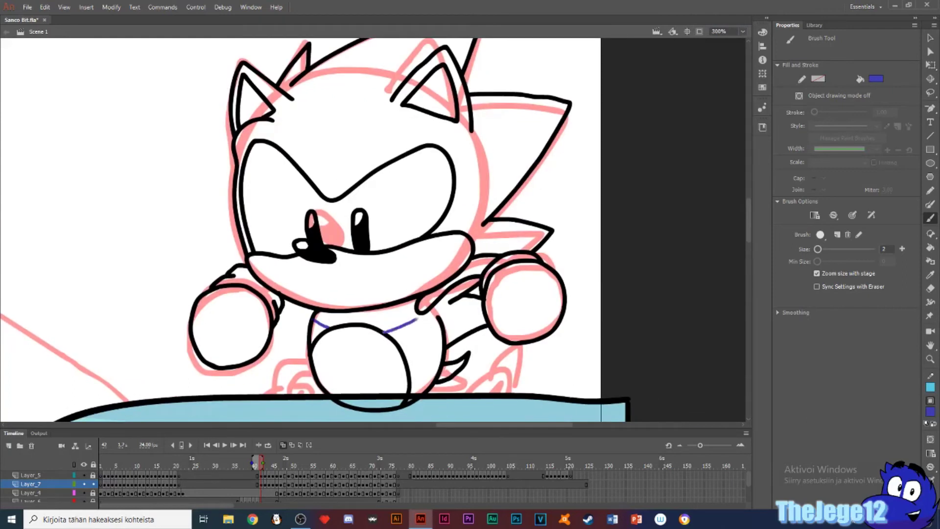
key(k)
click(372, 318)
- Fill the tail dark blue and shade the lower side of the body on frame 42
click(451, 370)
key(b)
drag(442, 357, 411, 383)
key(k)
click(423, 384)
key(b)
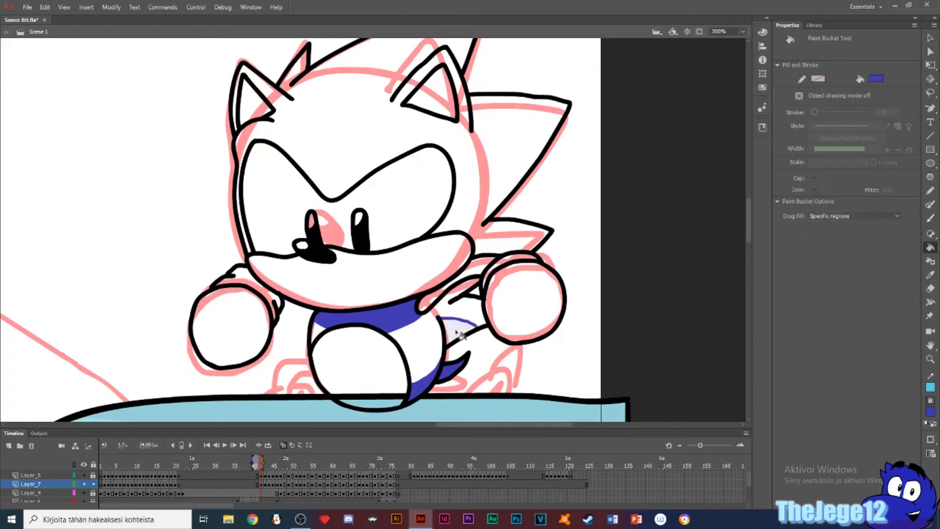
- Shade the arm, the small spike above the hand and the spike behind the ear dark blue on frame 42
click(446, 300)
click(534, 250)
key(b)
drag(361, 117, 346, 188)
drag(464, 96, 440, 130)
key(k)
click(453, 124)
key(b)
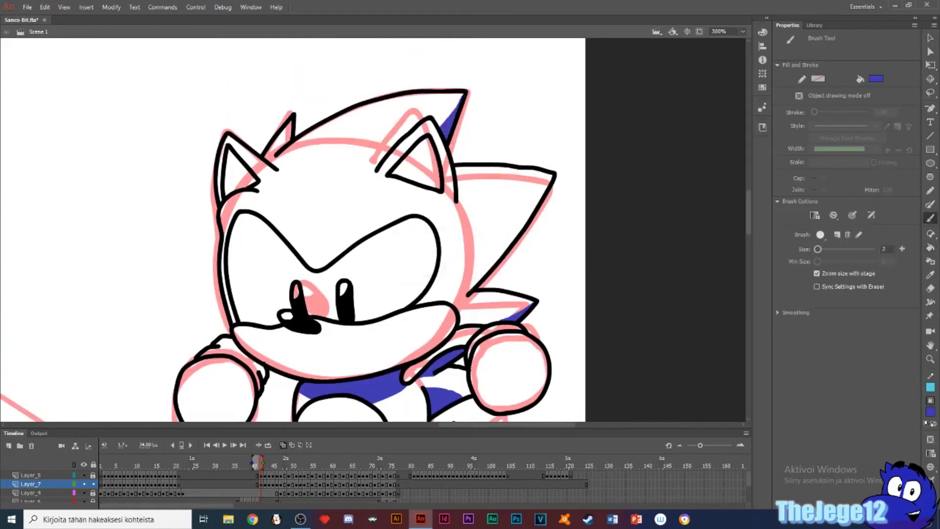
- Shade the chest, the area below the arm, the tail, and the spikes by the ear and hand dark blue on frame 43
key(.)
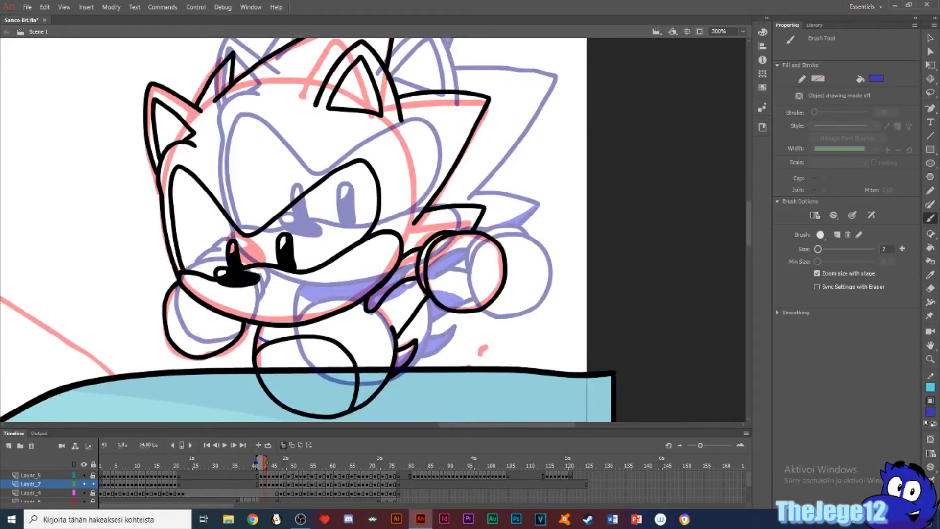
drag(371, 311, 340, 341)
key(k)
click(346, 328)
key(b)
mouse_move(416, 306)
mouse_down()
mouse_move(389, 332)
mouse_move(381, 367)
mouse_up()
drag(378, 81, 367, 120)
drag(467, 265, 445, 284)
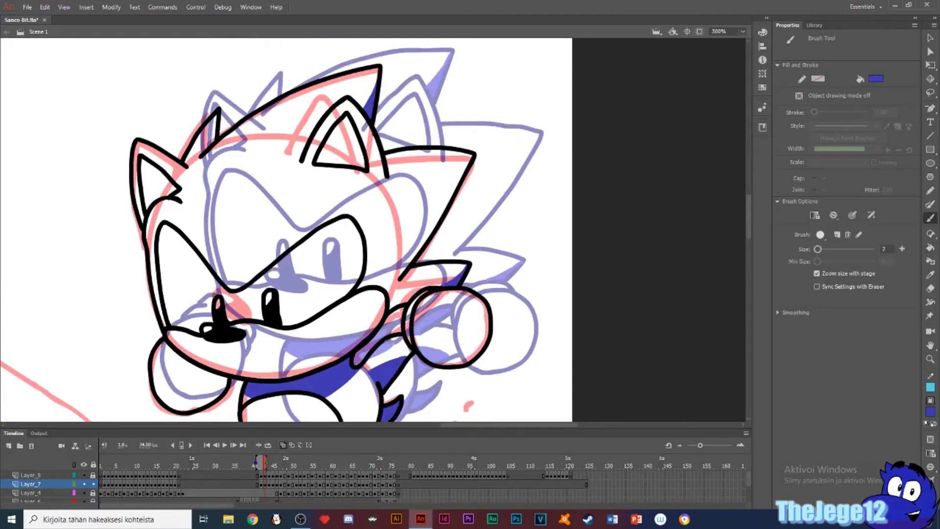
- Shade the spike behind the ear and the chest below the muzzle dark blue on frame 44
key(.)
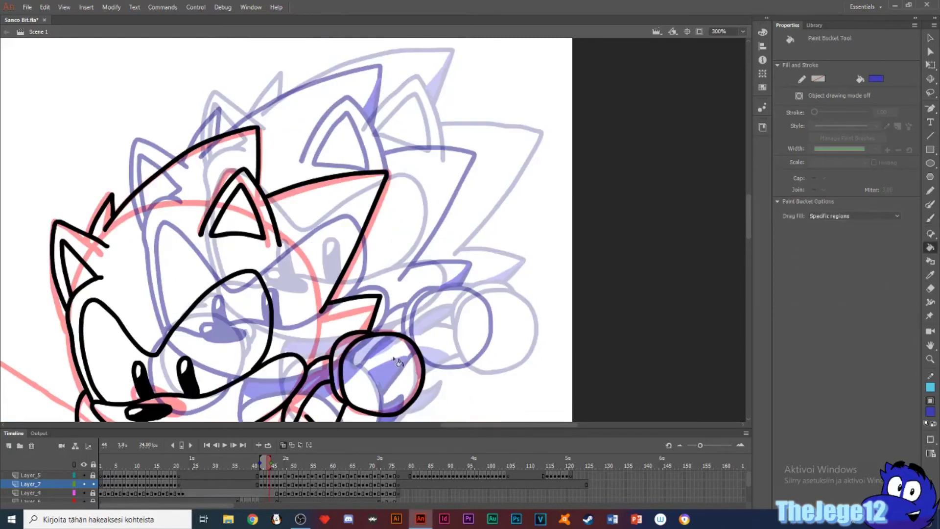
key(k)
click(254, 169)
key(b)
mouse_move(378, 298)
mouse_down()
mouse_move(355, 331)
mouse_move(456, 168)
mouse_up()
key(k)
click(365, 321)
key(b)
mouse_move(332, 303)
mouse_down()
mouse_move(371, 275)
mouse_move(289, 297)
mouse_up()
- Shade the arm, the area beneath it and the tail dark blue on frame 44
key(k)
click(420, 267)
click(426, 309)
key(b)
drag(421, 234, 391, 266)
key(k)
click(406, 244)
- Shade the chest, the tail and the area below the raised arm dark blue on frame 45
key(.)
mouse_move(329, 371)
mouse_down()
mouse_move(478, 252)
mouse_move(411, 289)
mouse_move(433, 219)
mouse_up()
click(484, 253)
key(b)
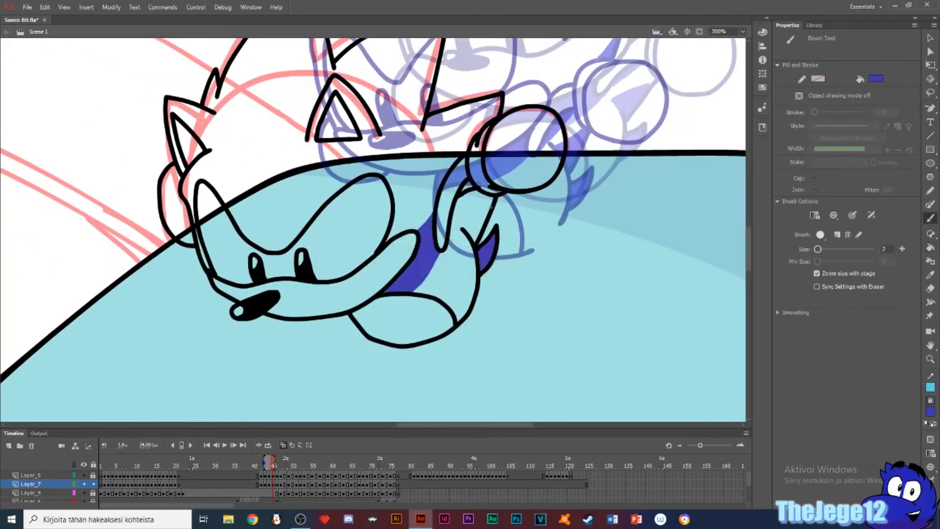
mouse_move(494, 198)
mouse_down()
mouse_move(468, 230)
mouse_move(477, 213)
mouse_up()
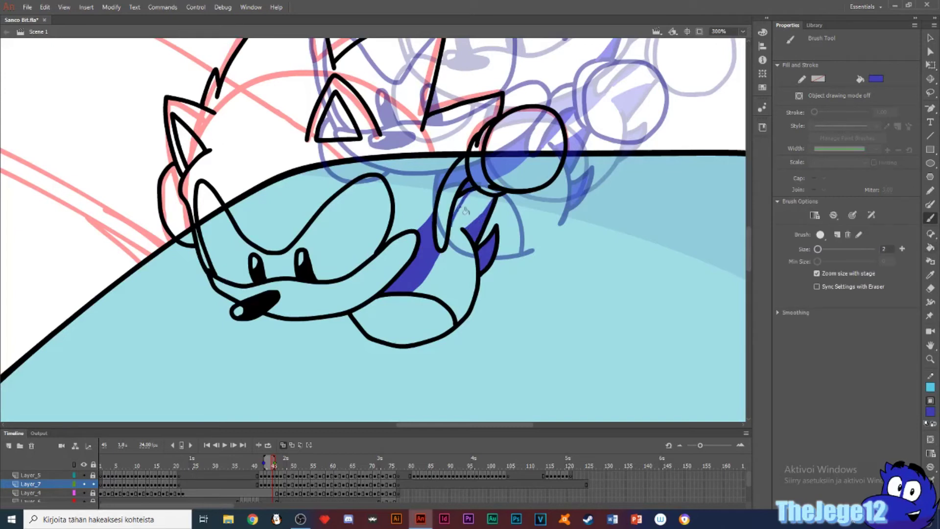
- Shade the small spike beside the hand and the notch between the large head spikes on frame 45
drag(501, 97, 491, 119)
key(k)
click(498, 108)
key(b)
drag(334, 66, 362, 128)
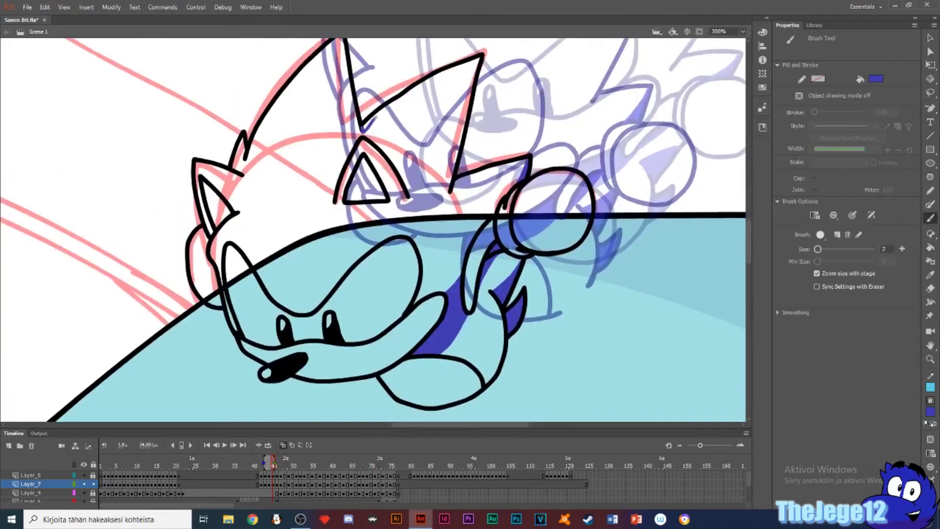
key(k)
scroll(364, 222, down, 1)
- Shade the hedgehog's body dark blue on frame 46
key(.)
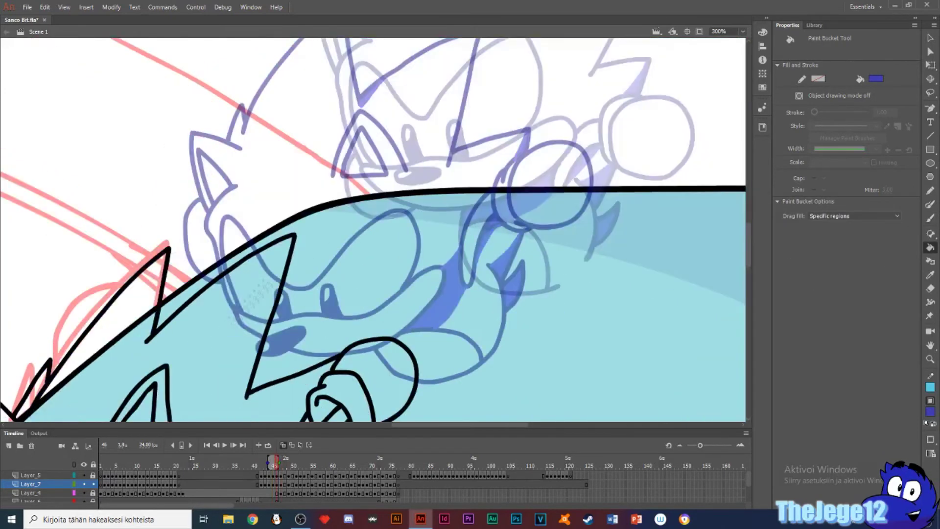
click(221, 366)
drag(221, 366, 430, 114)
right_click(406, 264)
click(424, 285)
key(b)
key(k)
click(517, 244)
key(b)
- Fill the strip along the body's lower back edge dark blue on frame 43
drag(402, 293, 105, 521)
key(.)
key(.)
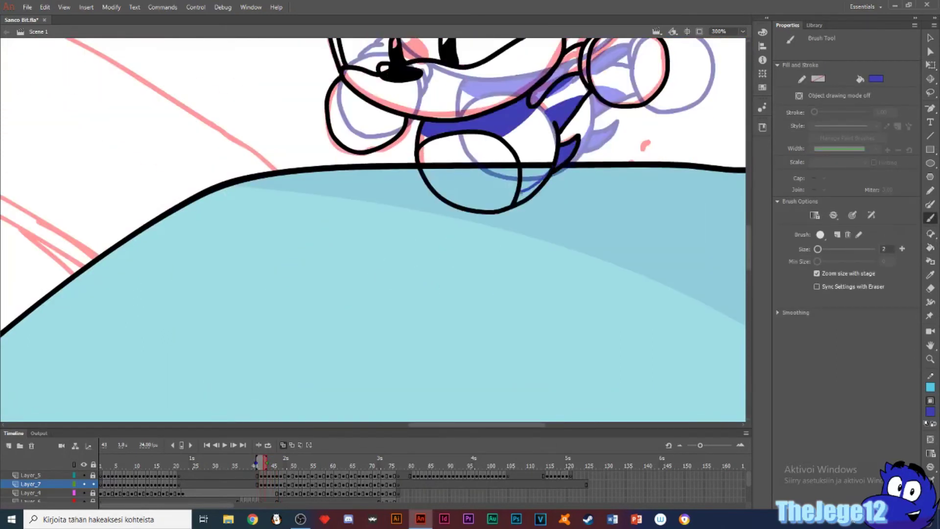
key(k)
click(532, 189)
- Outline and fill a dark blue shadow along the body's lower back edge on frame 44
key(.)
key(b)
mouse_move(498, 216)
mouse_down()
mouse_move(459, 254)
mouse_move(469, 260)
mouse_up()
key(k)
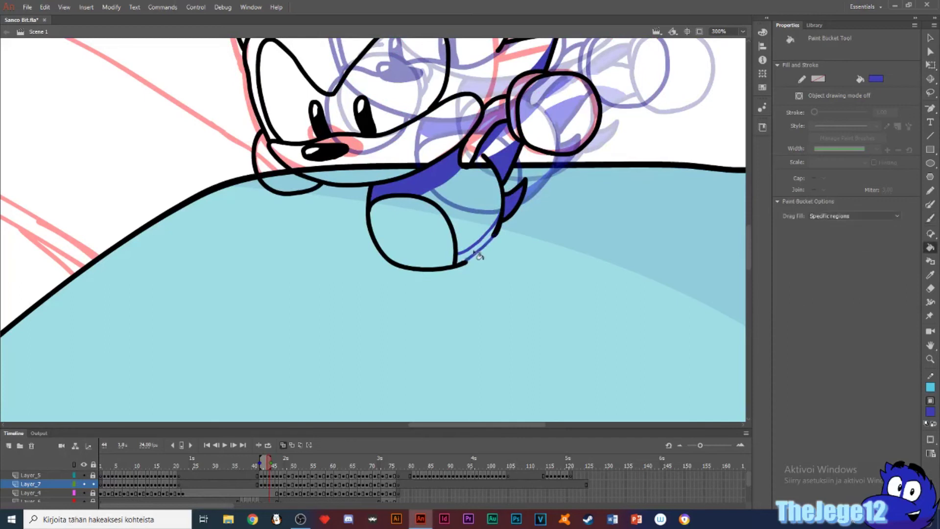
click(473, 252)
- Add the same dark blue shadow to the body's lower back edge on frame 45
key(.)
key(b)
drag(410, 299, 390, 321)
key(k)
click(400, 317)
- Shade the remaining body area beside the arm and the tail dark blue on frame 46
mouse_move(305, 395)
mouse_down()
mouse_move(464, 270)
mouse_move(599, 125)
mouse_up()
key(.)
key(b)
mouse_move(528, 109)
mouse_down()
mouse_move(432, 216)
mouse_move(473, 200)
mouse_move(409, 269)
mouse_up()
key(k)
click(440, 230)
key(b)
key(k)
click(522, 173)
- Shade the notch between the large head spikes dark blue on frame 46
mouse_move(529, 161)
mouse_down()
mouse_move(513, 179)
mouse_move(510, 252)
mouse_up()
key(b)
key(b)
drag(417, 53, 397, 129)
key(k)
click(406, 97)
key(b)
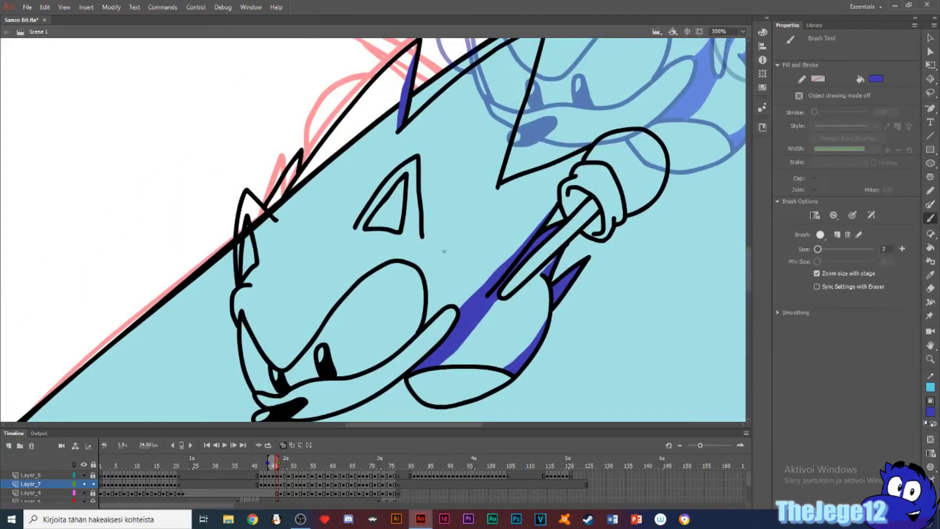
- Shade the body's lower back edge and the tail spikes dark blue on frame 47
key(period)
mouse_move(504, 360)
mouse_down()
mouse_move(546, 250)
mouse_move(511, 294)
mouse_up()
key(k)
click(529, 275)
click(566, 206)
key(b)
drag(538, 194, 549, 198)
key(k)
click(549, 190)
- Outline and fill the dark blue shadow on the chest and around the arm on frame 47
key(b)
drag(540, 153, 504, 195)
key(ctrl+z)
mouse_move(541, 155)
mouse_down()
mouse_move(461, 235)
mouse_move(456, 281)
mouse_move(445, 286)
mouse_up()
key(j)
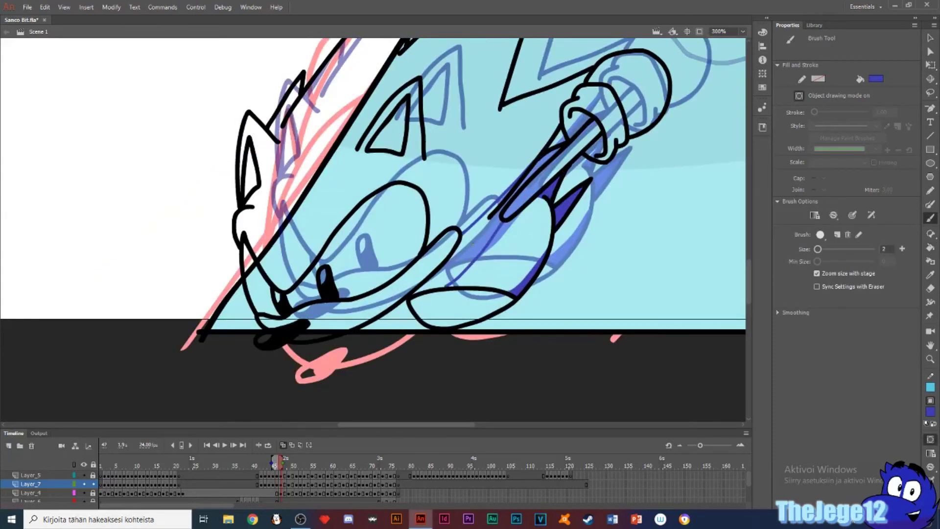
key(k)
click(479, 243)
right_click(473, 244)
key(Escape)
key(b)
drag(461, 166, 415, 238)
key(j)
- Go back to frame 46 and shade the lower edge of the head spike beside the hand dark blue
key(comma)
key(period)
key(comma)
key(comma)
mouse_move(467, 138)
mouse_down()
mouse_move(373, 269)
mouse_move(212, 421)
mouse_up()
key(period)
drag(484, 178, 486, 179)
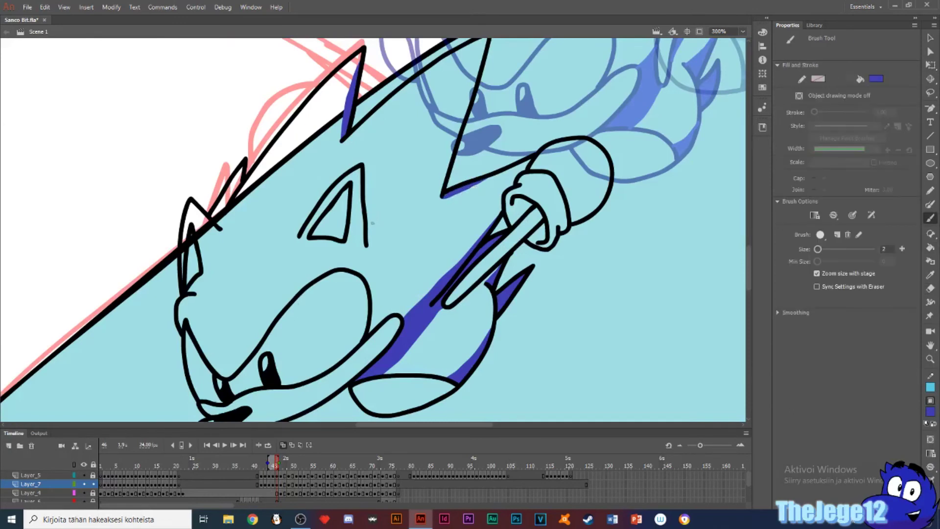
- Shade the notch between the large head spikes and the lower edge of the spike beside the hand on frame 47, then save
key(period)
drag(305, 159, 307, 161)
key(k)
click(308, 152)
key(b)
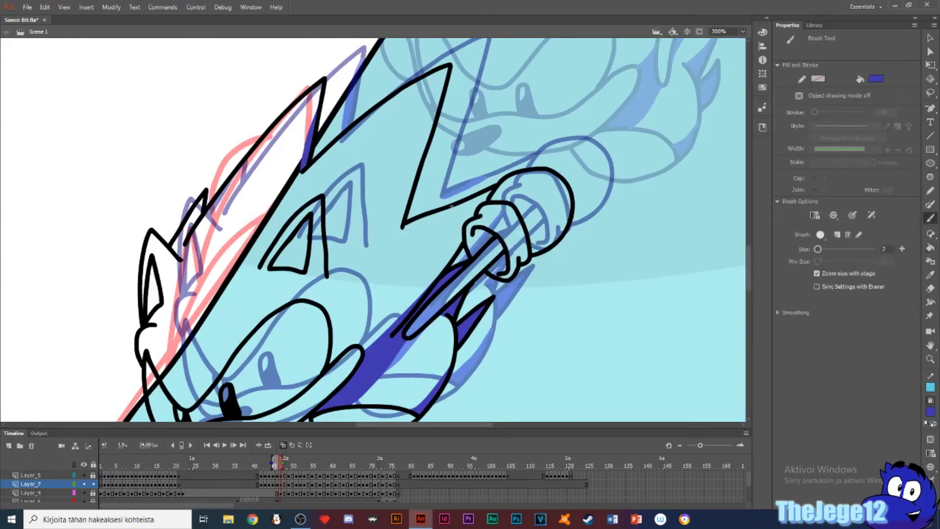
drag(404, 228, 407, 226)
key(e)
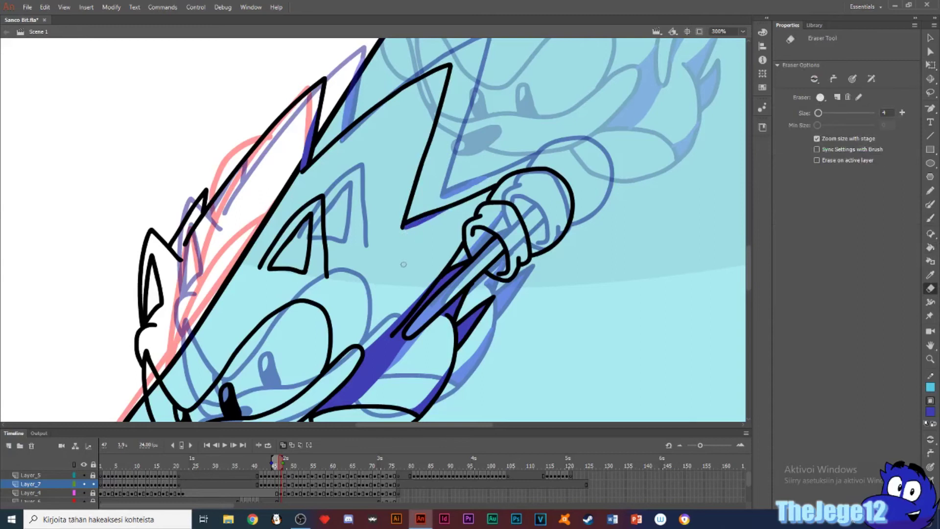
key(period)
key(period)
key(ctrl+s)
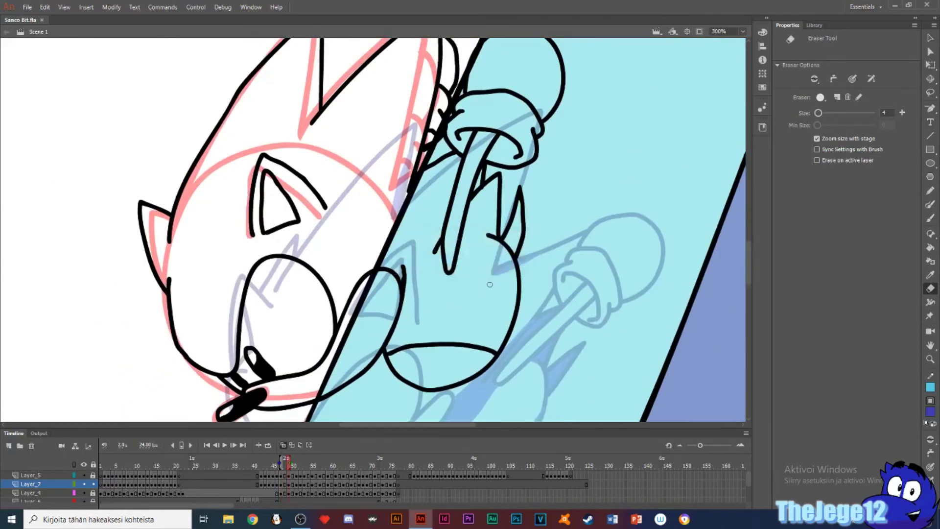
- Shade the rear tail spike and the body's lower back edge dark blue on frame 49
key(b)
key(k)
click(513, 240)
mouse_move(505, 233)
mouse_down()
mouse_move(521, 220)
mouse_move(527, 166)
mouse_up()
key(b)
drag(529, 195, 483, 268)
key(k)
click(510, 265)
- Shade the chest and the front tail spike dark blue on frame 49
key(b)
mouse_move(408, 176)
mouse_down()
mouse_move(431, 210)
mouse_move(430, 266)
mouse_up()
key(k)
click(424, 224)
drag(424, 224, 415, 282)
key(b)
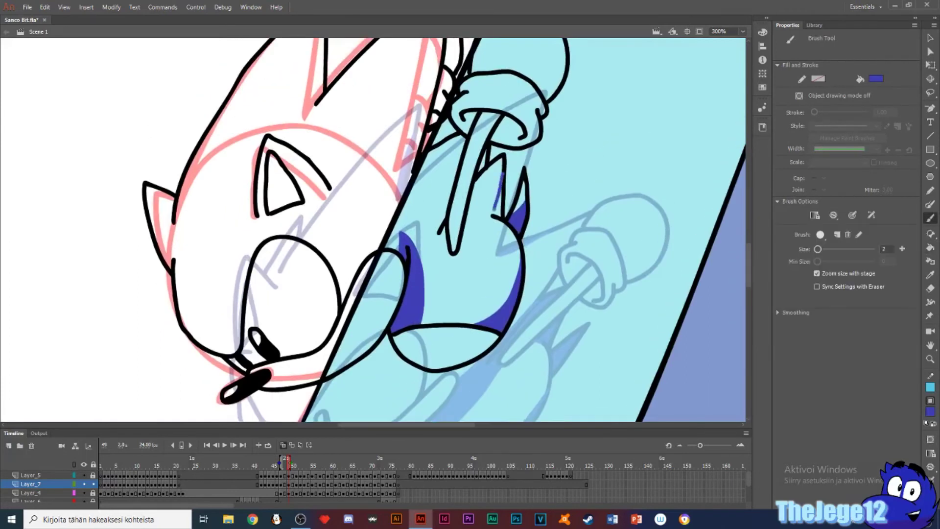
- Shade the head's lower front edge, the notch between the large spikes and the area beside the hand on frame 49
drag(490, 220, 575, 208)
mouse_move(264, 293)
mouse_down()
mouse_move(303, 329)
mouse_move(324, 332)
mouse_up()
key(k)
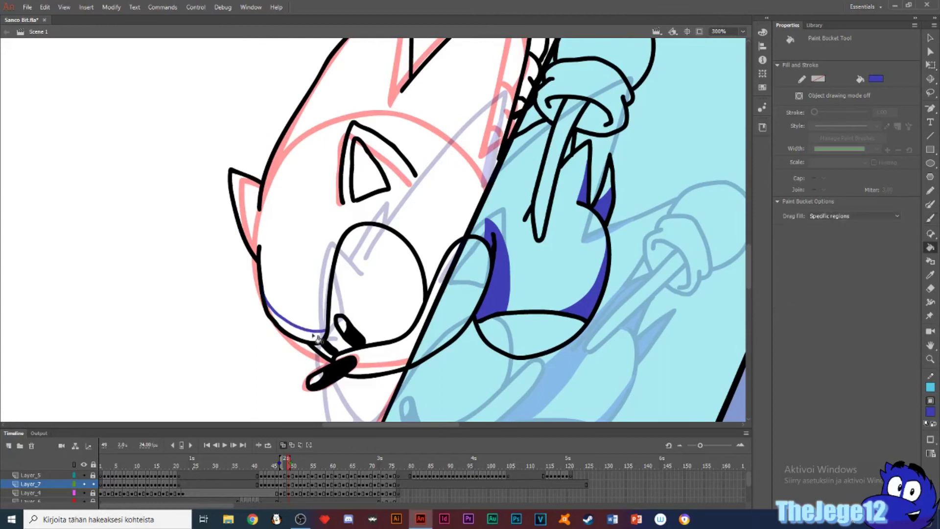
click(316, 336)
key(b)
scroll(434, 217, up, 3)
drag(362, 71, 353, 159)
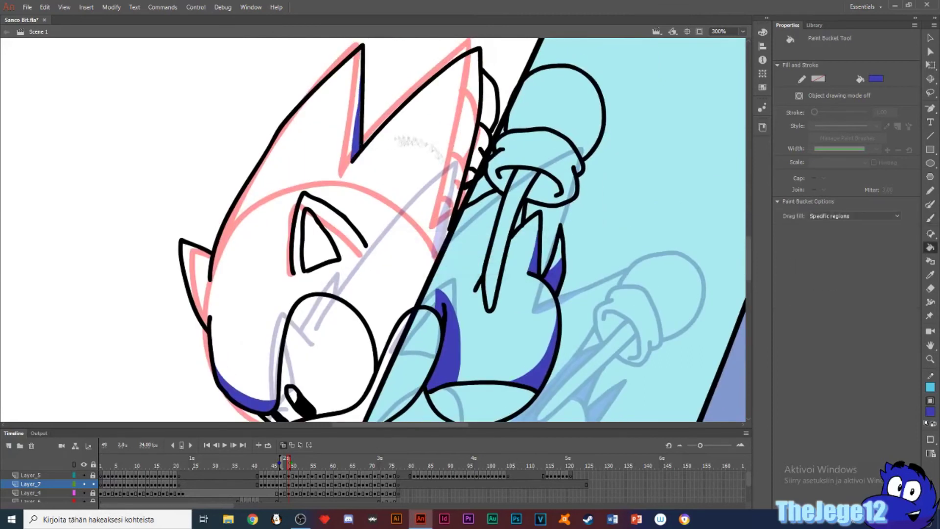
key(e)
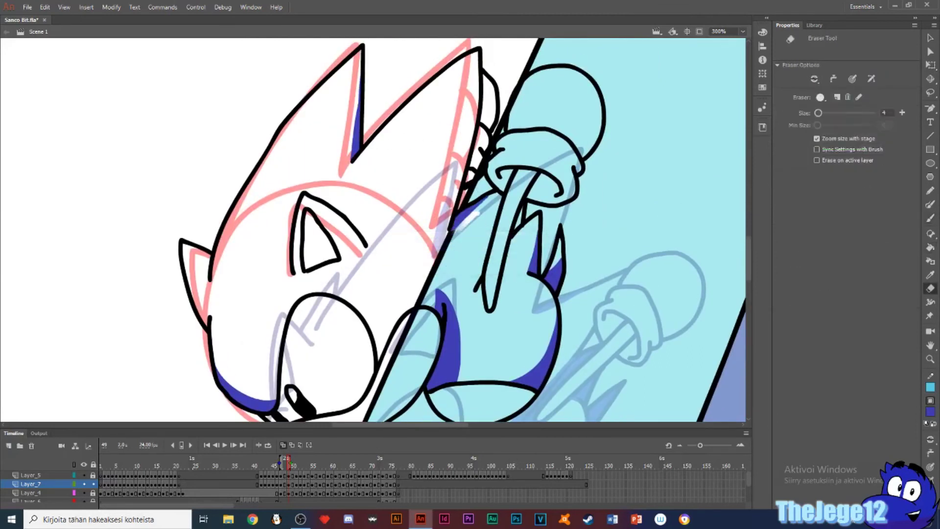
key(k)
- Shade the rear tail spike and the body's lower back edge dark blue on frame 51
key(period)
key(period)
key(b)
drag(538, 184, 520, 193)
key(k)
click(528, 199)
key(b)
drag(527, 249, 477, 276)
key(k)
click(497, 284)
- Shade the chest and the base of the large tail spike dark blue on frame 51
key(b)
key(comma)
key(comma)
key(period)
key(period)
mouse_move(392, 206)
mouse_down()
mouse_move(412, 230)
mouse_move(412, 248)
mouse_up()
key(k)
click(405, 225)
key(b)
drag(515, 145, 492, 173)
key(k)
click(504, 166)
- Shade the notch between the large head spikes and the spike edge beside the hand on frame 51, trimming the excess
drag(413, 87, 512, 176)
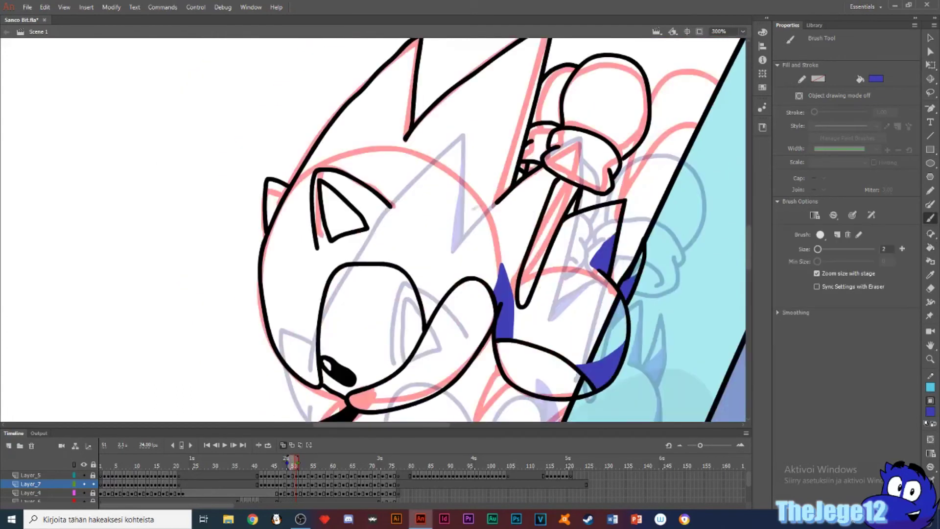
drag(524, 140, 499, 196)
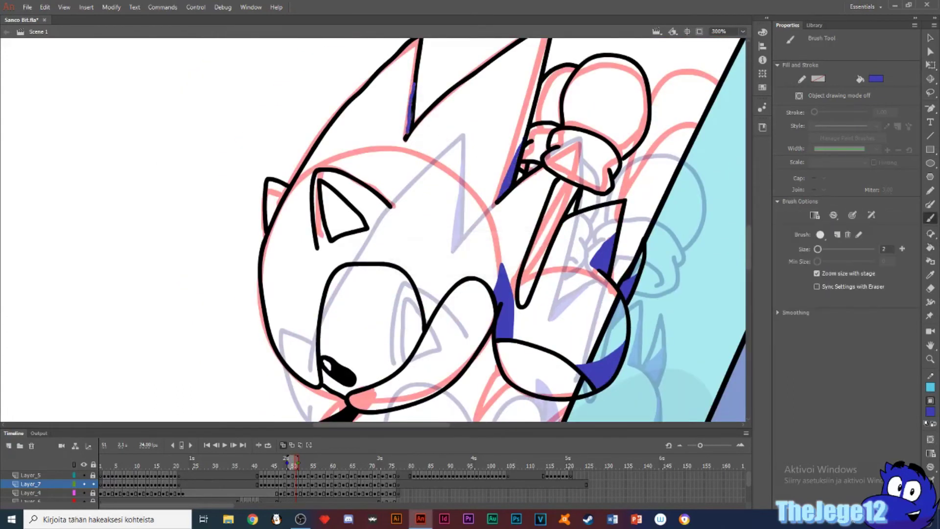
key(e)
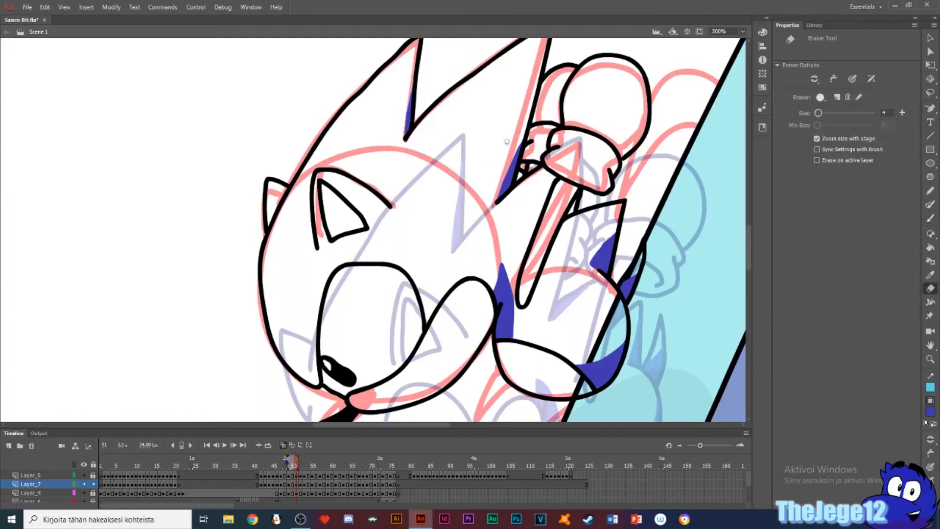
- Shade the head's lower front edge dark blue on frame 51 and save the file
key(b)
drag(318, 285, 335, 183)
drag(286, 223, 329, 274)
key(k)
click(308, 257)
key(ctrl+s)
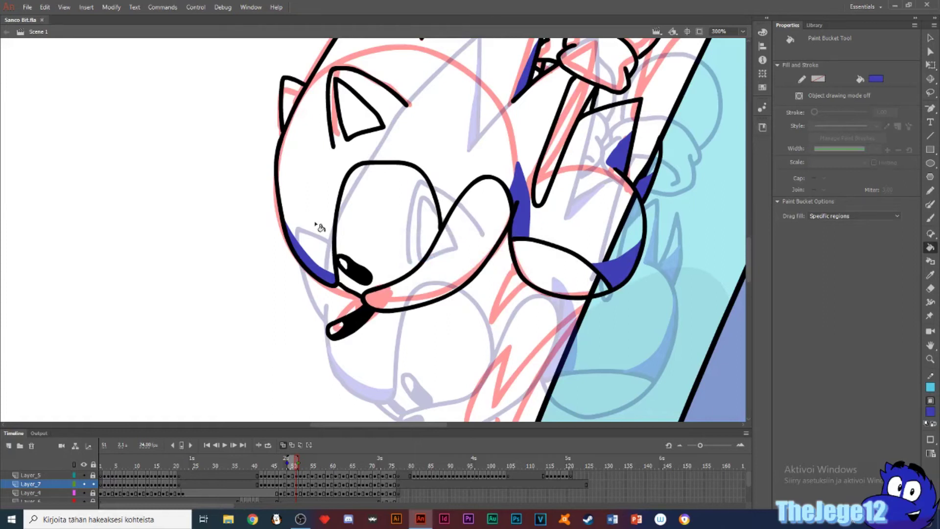
- Copy the dark blue shading from frame 51 and paste it in place on frame 52
key(period)
key(b)
key(comma)
key(v)
key(period)
key(ctrl+shift+v)
key(comma)
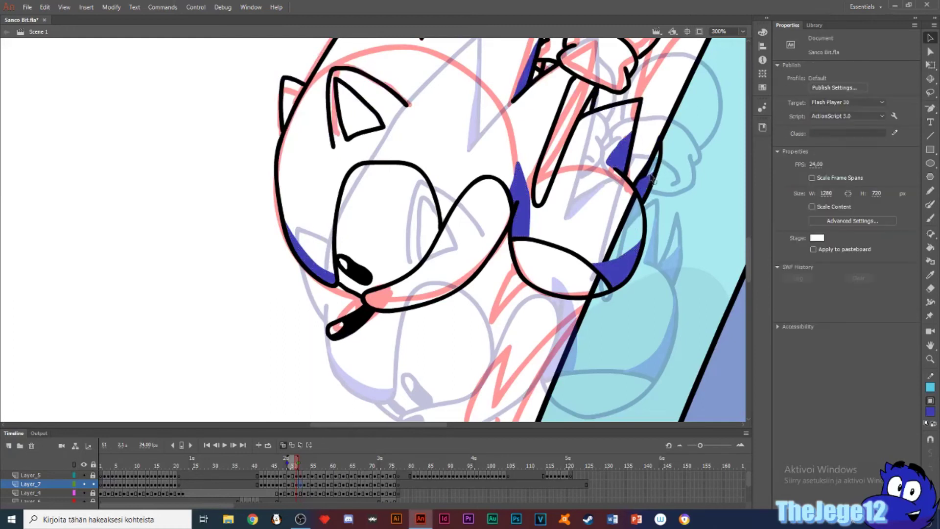
- Touch up the pasted shading to fit the line art on frame 52, comparing it with frame 51
key(b)
key(period)
key(k)
key(b)
scroll(539, 160, up, 3)
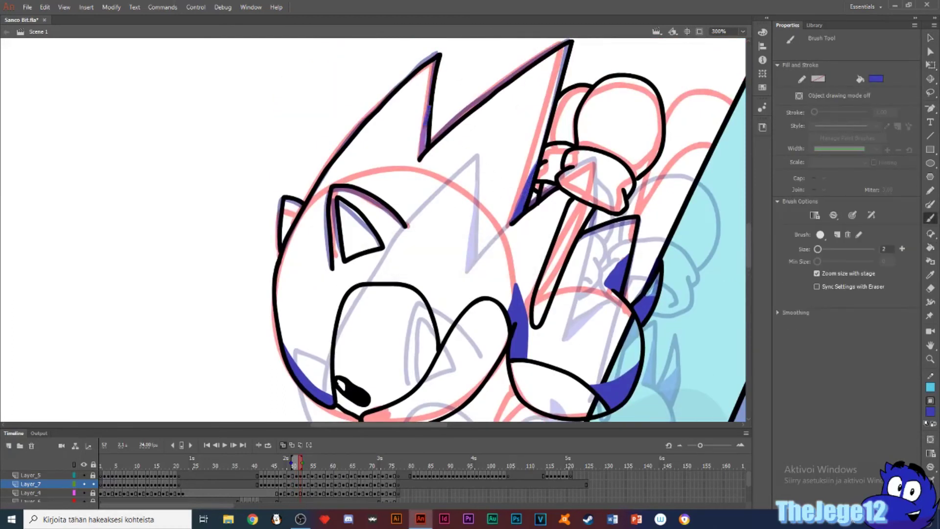
key(k)
scroll(424, 159, down, 3)
key(comma)
key(period)
key(comma)
key(period)
- Save the file and shade the head's lower front edge dark blue on frame 53
key(period)
key(b)
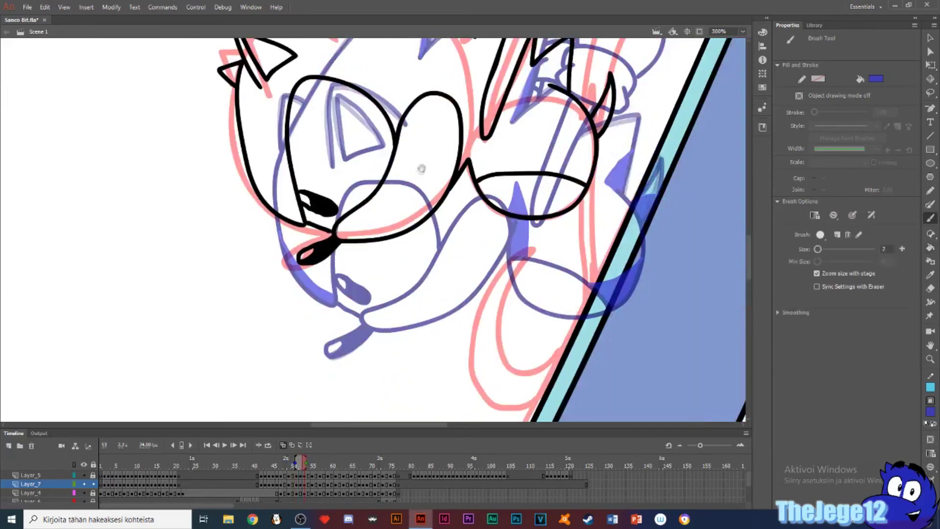
drag(424, 165, 417, 307)
key(ctrl+s)
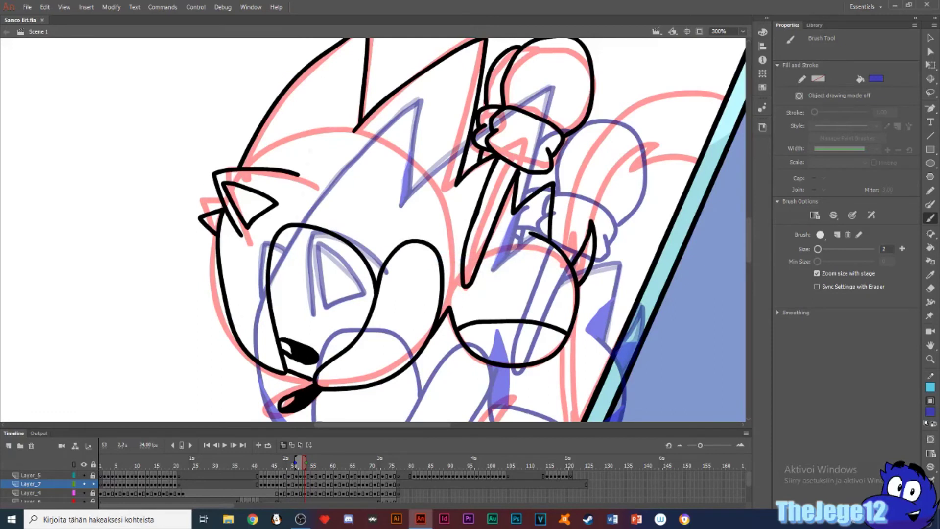
click(263, 361)
key(b)
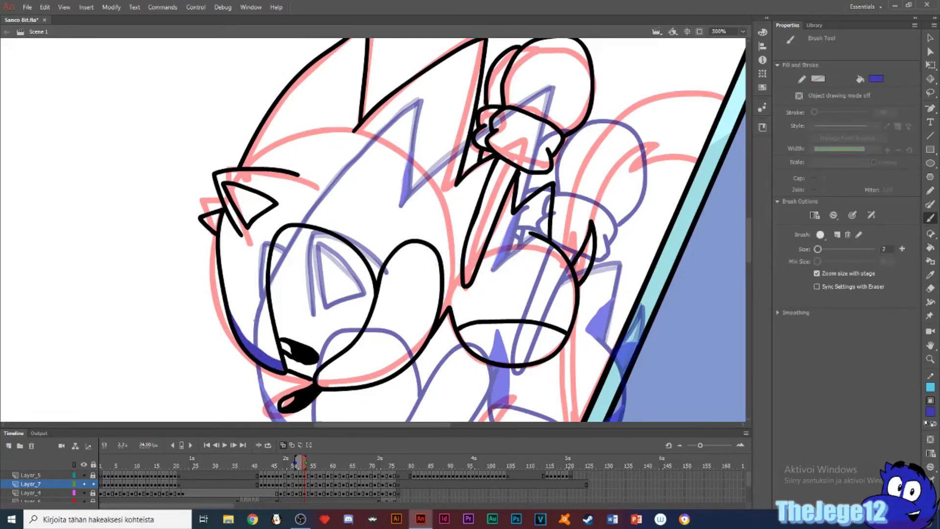
- Shade the body beside the head and along its lower rear edge dark blue on frame 53
key(k)
click(460, 279)
drag(454, 253, 478, 320)
key(ctrl+z)
key(b)
key(k)
click(459, 294)
drag(576, 297, 553, 325)
key(k)
click(566, 321)
- Shade the bases of the tail and back spike and the gap between the head quills dark blue on frame 53
key(b)
drag(574, 265, 590, 260)
key(k)
click(581, 270)
key(b)
key(k)
click(540, 223)
key(b)
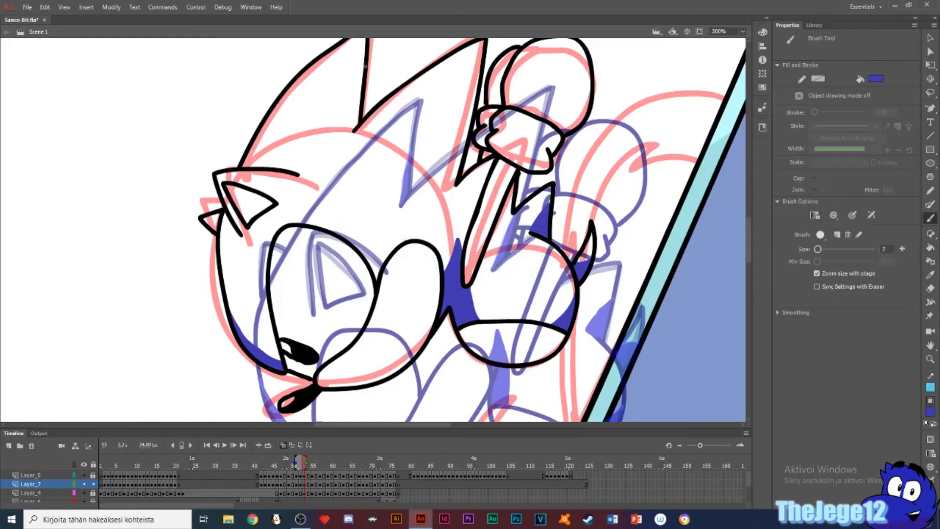
key(k)
click(358, 109)
key(b)
- On frame 55, paint the dark blue shading strip where the body meets the head
key(comma)
key(period)
key(period)
key(period)
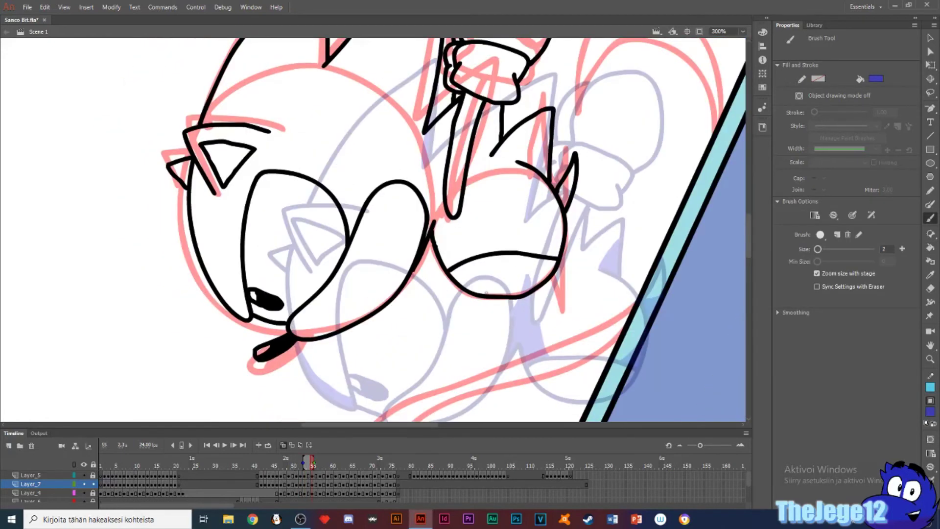
drag(449, 214, 442, 258)
key(k)
click(443, 235)
key(b)
- Fill the shading on the body's front, its rear edge and the tail base dark blue on frame 55
key(comma)
key(period)
key(k)
click(447, 249)
click(558, 240)
click(566, 192)
key(b)
- Shade the base of the back spike and the gap between the head quills dark blue on frame 55
drag(550, 136, 523, 160)
key(k)
click(540, 162)
key(comma)
key(period)
key(b)
drag(383, 152, 422, 245)
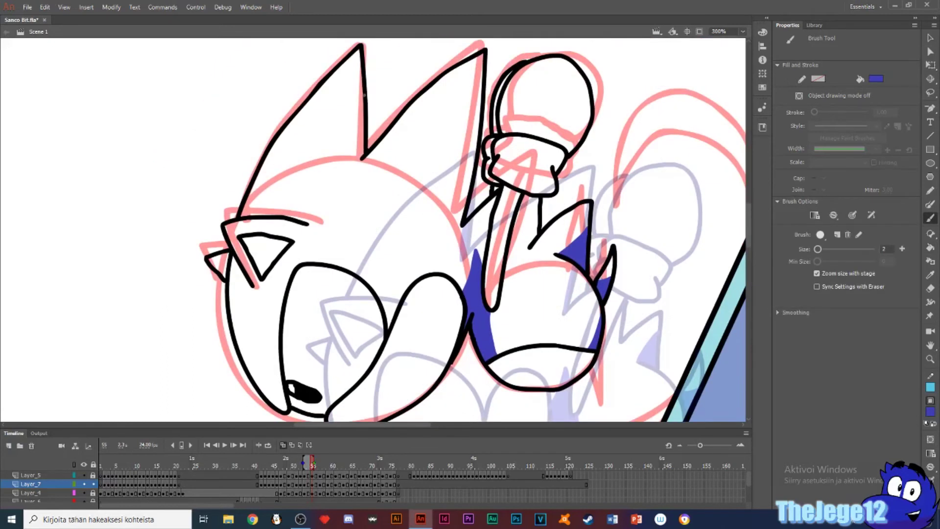
- Rework the upper end of the dark blue strip between head and body on frame 55
scroll(470, 230, down, 3)
key(e)
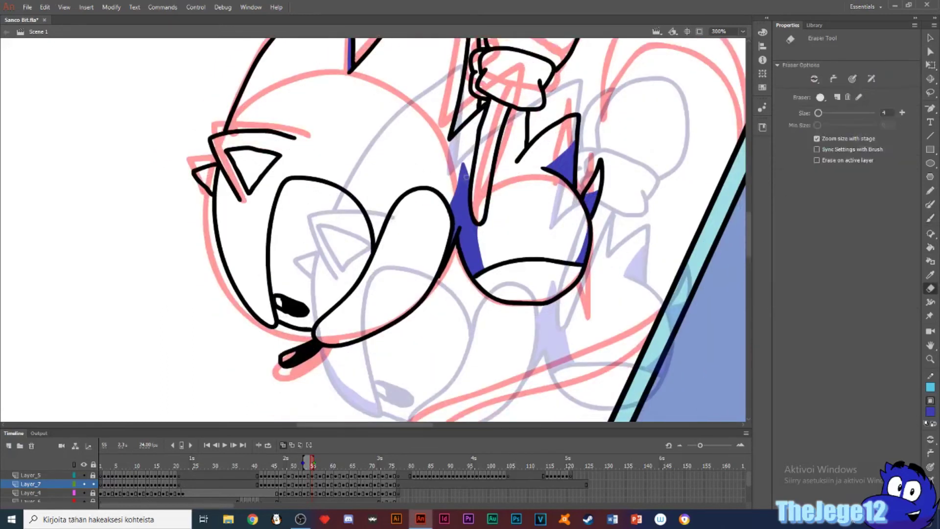
key(ctrl+z)
key(b)
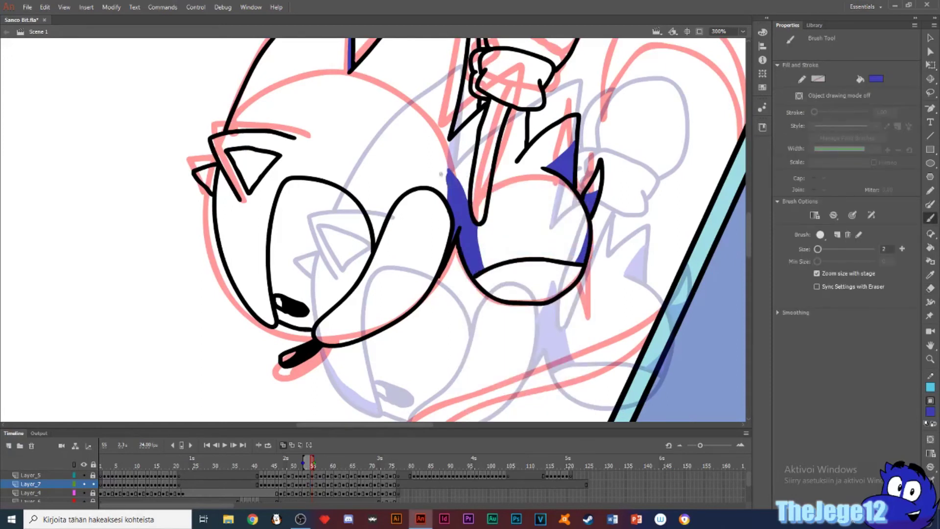
key(e)
key(b)
- Shade the head's lower front edge dark blue on frame 55
drag(261, 304, 272, 316)
key(k)
click(262, 312)
key(b)
- Shade the head's lower front edge dark blue on frame 57
key(.)
key(.)
mouse_move(309, 270)
mouse_down()
mouse_move(331, 278)
mouse_move(202, 324)
mouse_up()
key(k)
click(314, 280)
key(b)
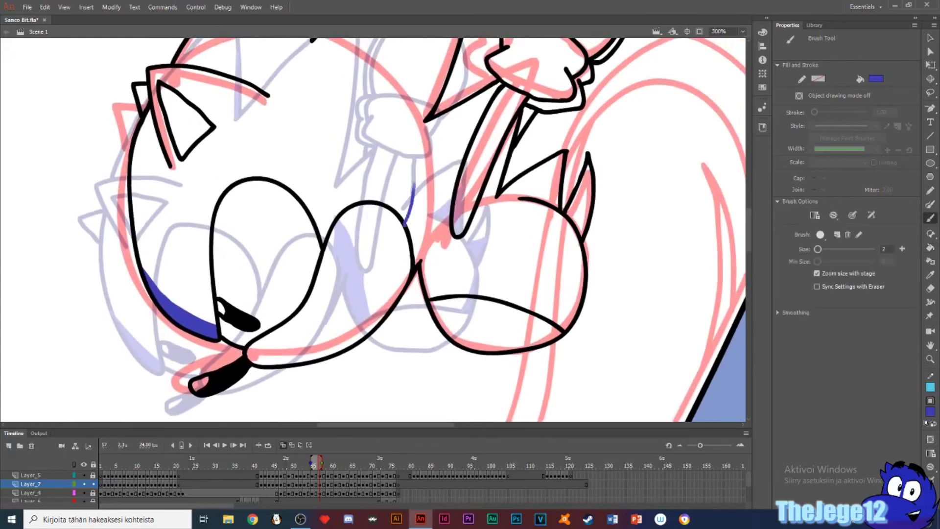
- Shade the body beside the head, its lower rear edge, the tail base and the back spike dark blue on frame 57
drag(448, 274, 426, 297)
drag(585, 275, 546, 317)
drag(590, 199, 573, 203)
key(k)
click(580, 218)
key(b)
drag(561, 166, 526, 196)
key(k)
click(550, 194)
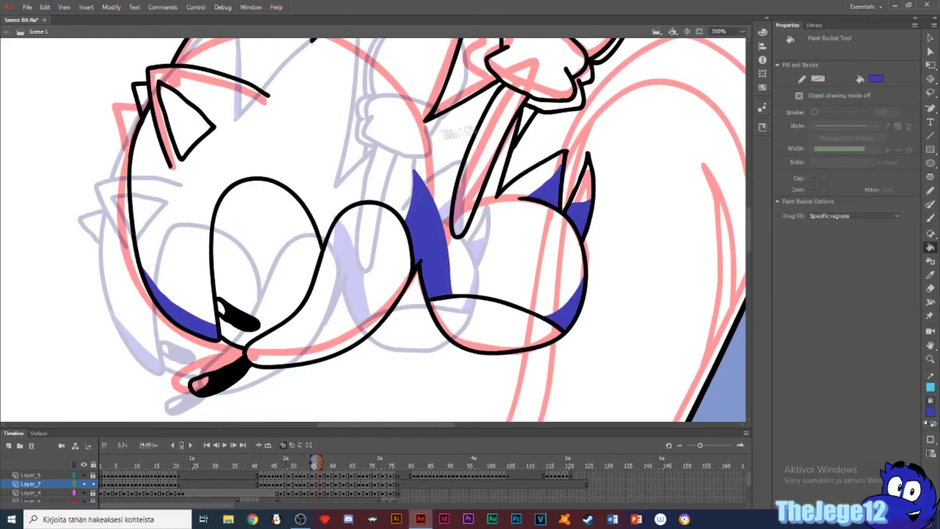
- Shade the gap between the head quills dark blue on frame 57
drag(451, 132, 535, 239)
key(b)
drag(426, 53, 405, 133)
key(k)
click(413, 110)
drag(469, 264, 420, 184)
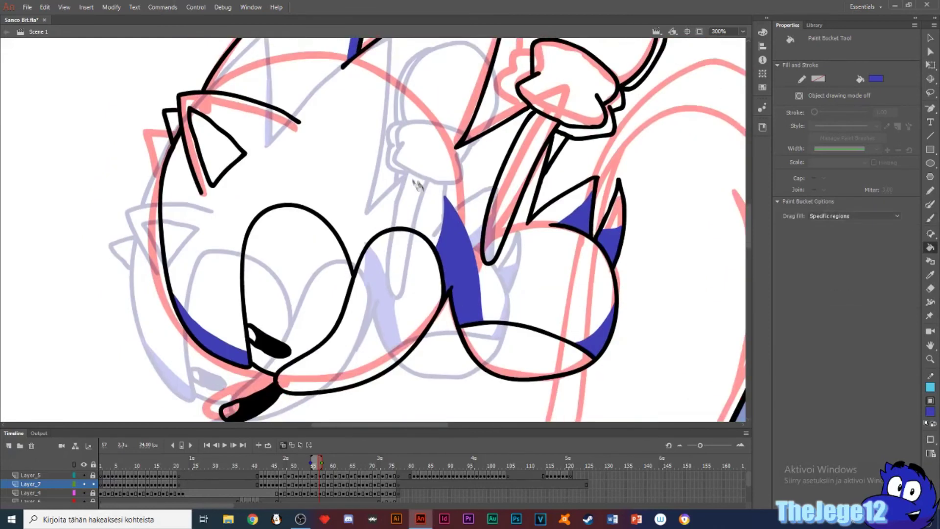
- On frame 59, shade the body beside the head and along its lower rear edge dark blue
key(period)
key(period)
key(b)
drag(487, 208, 455, 294)
key(k)
click(580, 389)
- Shade the bases of the tail and the back spike dark blue on frame 59
key(b)
drag(617, 244, 646, 247)
key(k)
click(631, 259)
key(b)
drag(606, 174, 577, 218)
key(b)
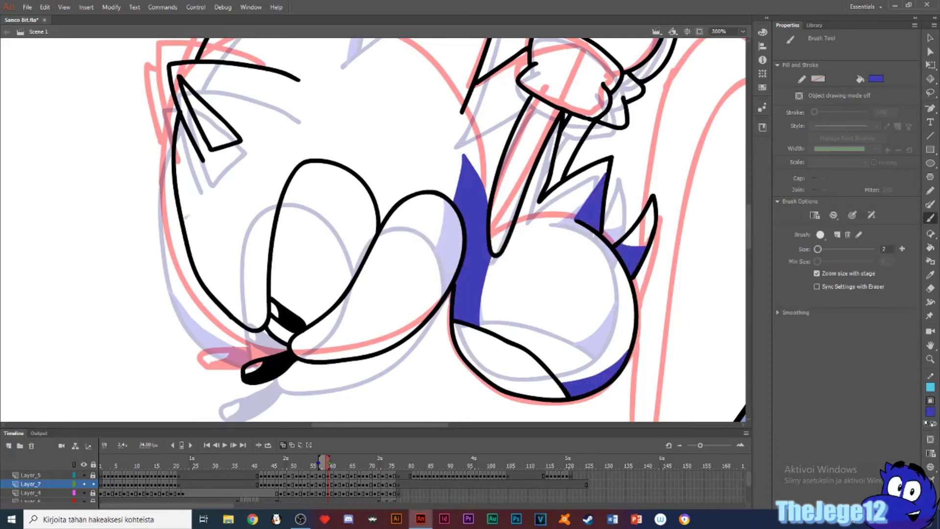
- Shade the head's lower front edge and the gap between the head quills dark blue on frame 59
drag(251, 311, 266, 318)
key(k)
click(221, 289)
drag(293, 206, 275, 399)
key(b)
drag(351, 93, 329, 182)
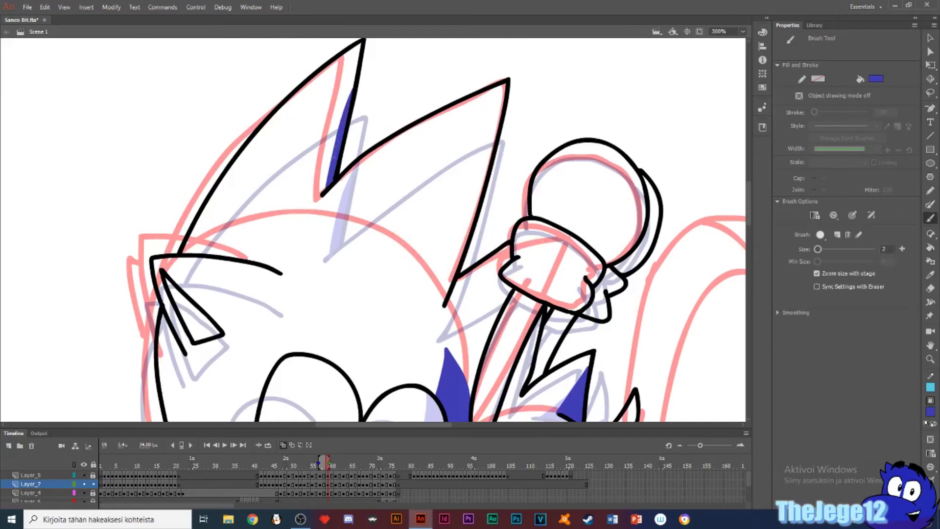
drag(382, 312, 350, 130)
- Save the file, then shade the head's lower front edge and the areas around the near arm dark blue on frame 61
key(period)
key(period)
drag(539, 264, 309, 192)
key(ctrl+s)
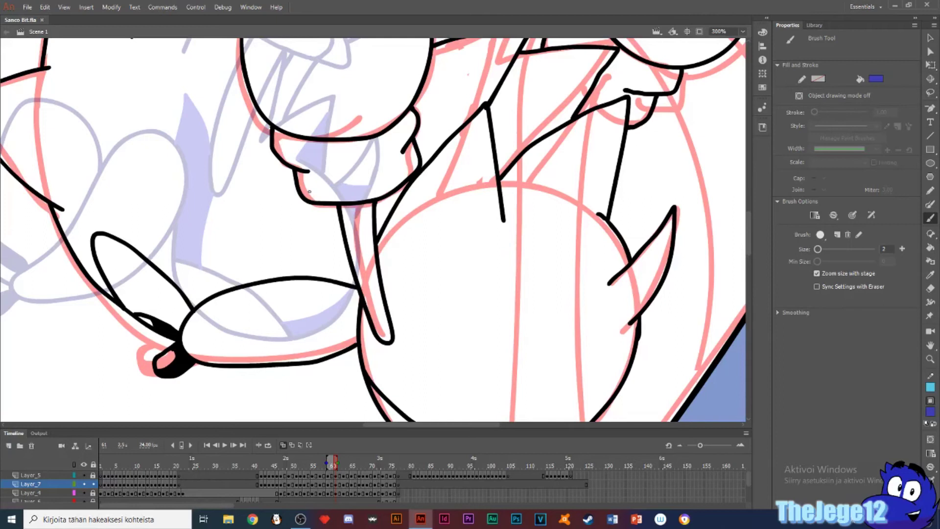
drag(411, 241, 417, 162)
drag(320, 138, 495, 209)
drag(269, 255, 281, 270)
key(k)
click(271, 265)
- Shade a curved dark blue band along the bottom of the body on frame 61
mouse_move(569, 208)
mouse_down()
mouse_move(394, 181)
mouse_move(296, 252)
mouse_up()
click(394, 179)
key(b)
key(b)
scroll(312, 253, down, 3)
scroll(312, 253, right, 4)
key(k)
click(352, 307)
- Shade the bases of the tail and the back spike dark blue on frame 61
key(b)
drag(513, 159, 558, 140)
drag(496, 163, 516, 202)
key(k)
click(509, 180)
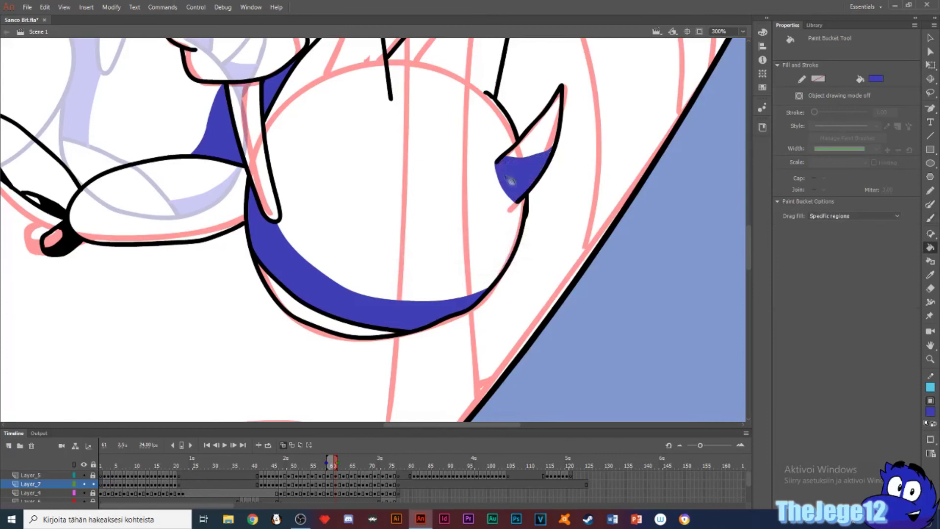
drag(482, 100, 508, 253)
key(b)
key(k)
click(507, 235)
- Shade the lower quill behind the near glove and the spike beside it dark blue on frame 61
key(b)
mouse_move(376, 130)
mouse_down()
mouse_move(438, 208)
mouse_move(390, 211)
mouse_up()
key(k)
click(418, 231)
key(b)
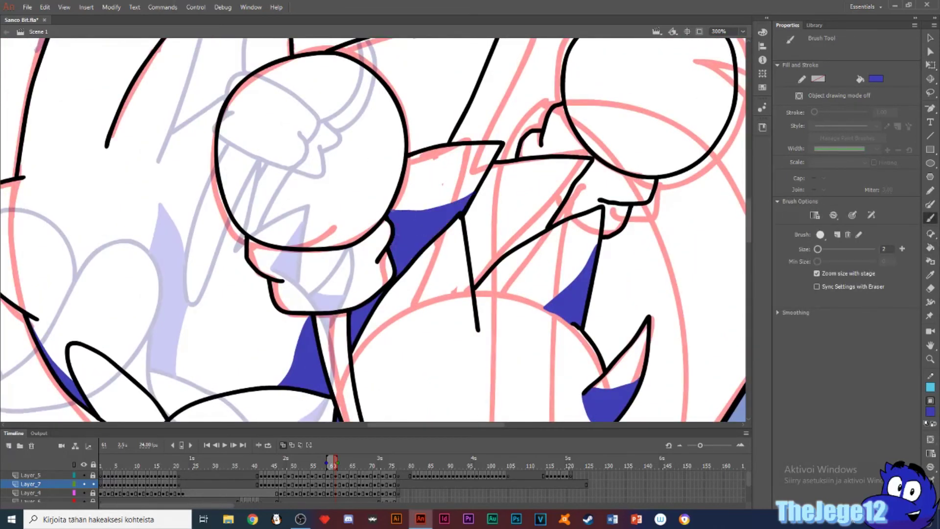
drag(513, 249, 467, 244)
key(k)
click(484, 264)
- Shade the quill behind the near hand and the quill gap above it dark blue on frame 61
mouse_move(451, 107)
mouse_down()
mouse_move(582, 257)
mouse_move(538, 276)
mouse_up()
key(b)
key(k)
click(553, 281)
key(b)
drag(423, 142, 460, 198)
key(k)
click(438, 176)
key(b)
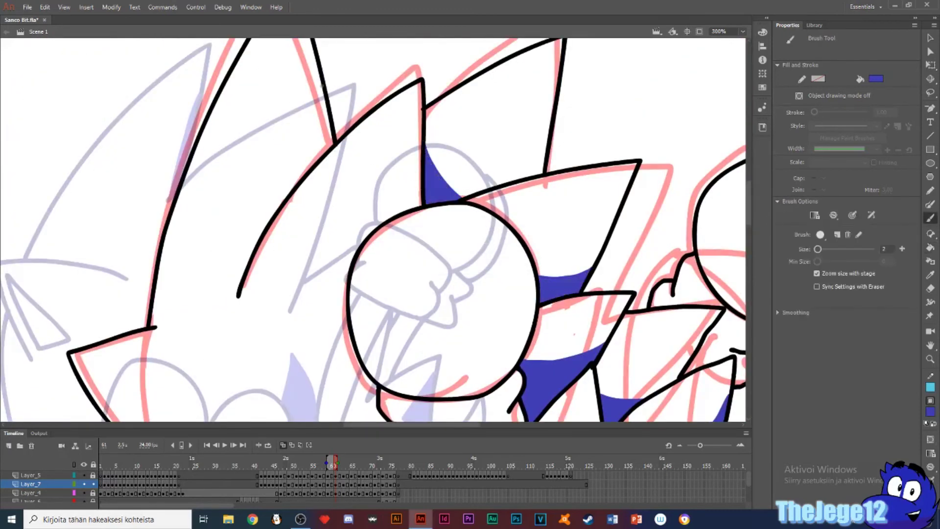
- Shade the gap between the upper head quills dark blue on frame 61 and save the file
drag(296, 178, 294, 184)
key(k)
click(318, 139)
key(ctrl+s)
click(742, 31)
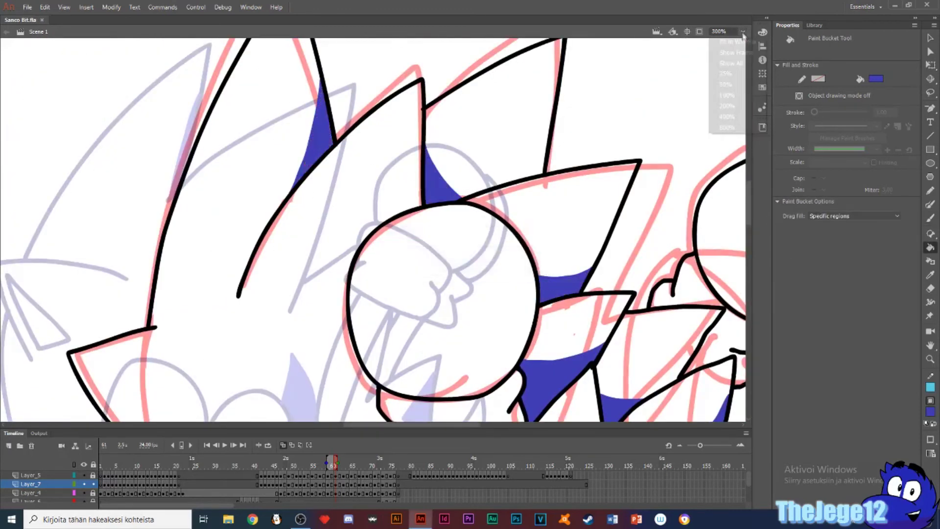
click(727, 43)
- Shade the head's lower front edge dark blue on frame 63
key(period)
key(b)
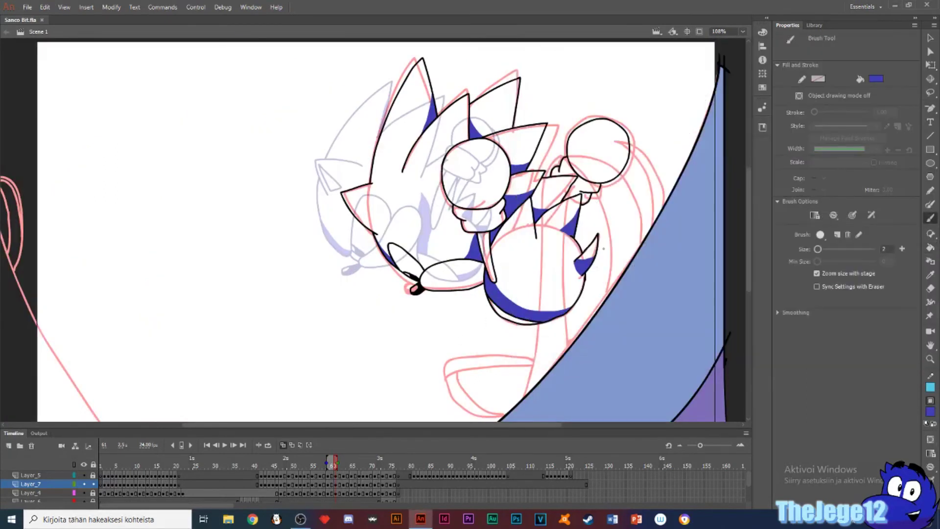
key(period)
click(742, 31)
click(726, 96)
drag(668, 216, 577, 105)
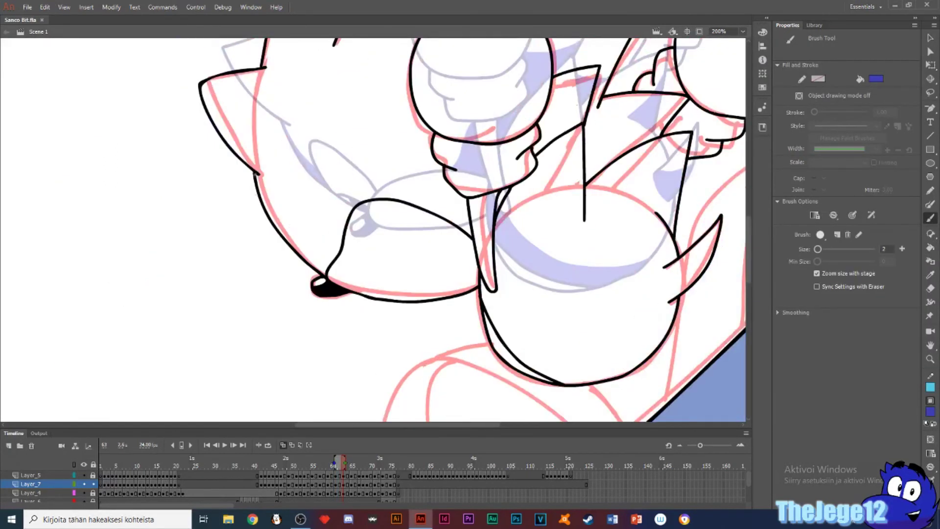
key(k)
click(312, 259)
key(b)
drag(431, 273, 354, 221)
- Shade the gaps on either side of the near arm below the glove cuff dark blue on frame 63 and save the file
key(comma)
key(period)
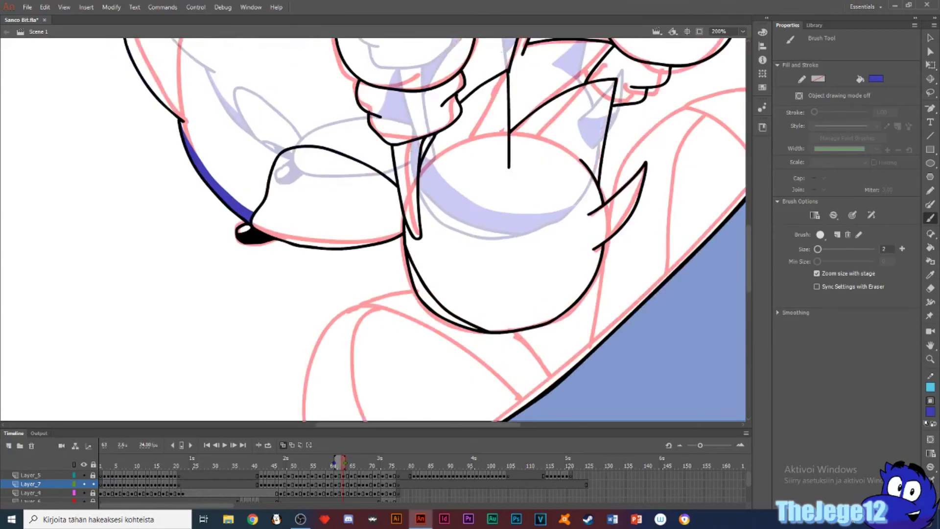
drag(386, 145, 394, 182)
drag(433, 137, 422, 161)
key(ctrl+s)
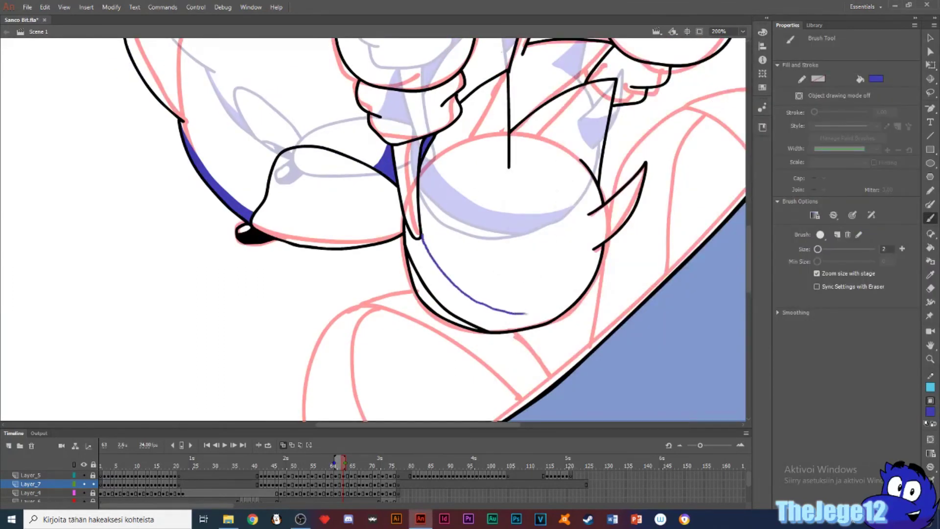
- Shade the body's lower edge and the base of the tail dark blue on frame 63
drag(527, 313, 561, 316)
key(k)
key(b)
drag(591, 245, 593, 249)
key(k)
click(600, 234)
key(b)
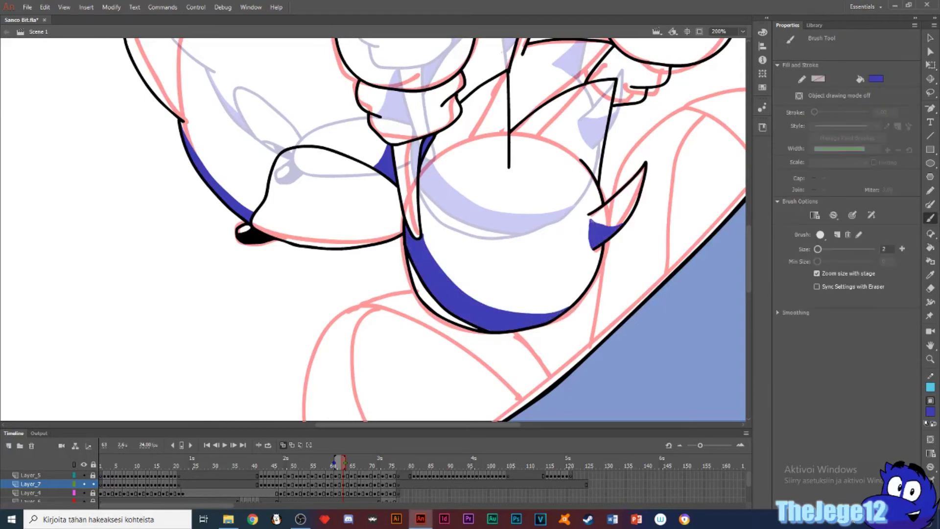
- Shade the base of the lower back quill and the quill gaps behind the near glove's cuff dark blue on frame 63
drag(523, 182, 489, 233)
drag(554, 202, 546, 211)
key(k)
click(562, 213)
key(b)
mouse_move(504, 159)
mouse_down()
mouse_move(602, 274)
mouse_move(564, 290)
mouse_up()
key(.)
drag(505, 267, 488, 270)
key(k)
click(493, 274)
click(543, 293)
key(b)
- Shade the gaps around the near glove and between the upper head quills dark blue on frame 63
key(.)
key(k)
click(505, 202)
key(b)
drag(443, 126, 445, 230)
key(.)
key(k)
click(439, 229)
key(b)
drag(355, 149, 339, 195)
key(k)
click(351, 173)
key(b)
- Shade the head's lower front edge and the gaps beside the near arm dark blue on frame 65
mouse_move(326, 340)
mouse_down()
mouse_move(340, 229)
mouse_move(284, 101)
mouse_up()
key(.)
key(.)
drag(332, 260, 360, 178)
mouse_move(410, 150)
mouse_down()
mouse_move(394, 173)
mouse_move(350, 170)
mouse_up()
key(.)
key(k)
click(360, 180)
key(b)
drag(208, 197, 222, 215)
- Shade the body's lower edge, the tail's base and the lower back quill's base dark blue on frame 65
drag(383, 254, 395, 283)
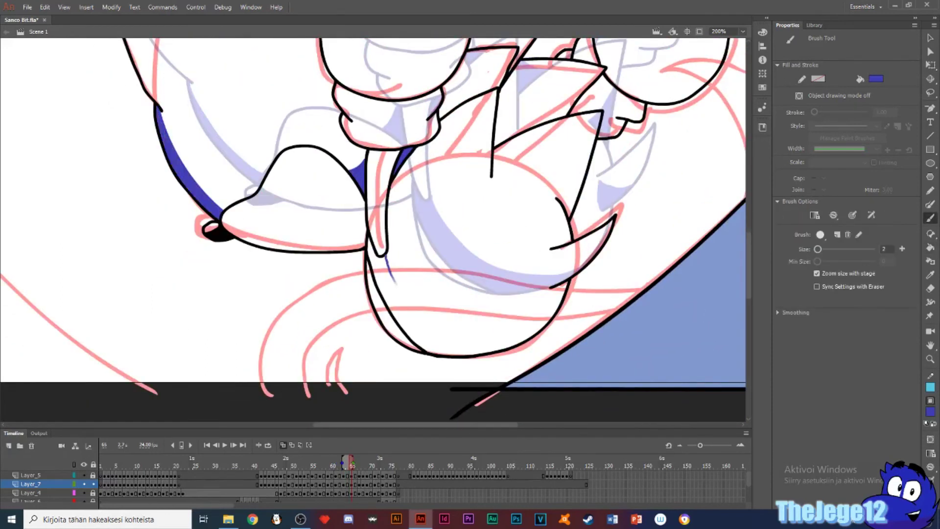
drag(482, 349, 503, 351)
mouse_move(570, 276)
mouse_down()
mouse_move(547, 264)
mouse_move(550, 284)
mouse_up()
key(k)
click(572, 196)
key(b)
- Shade the gap between the lower quills and the gap beside the near glove's cuff dark blue on frame 65
drag(503, 123, 520, 203)
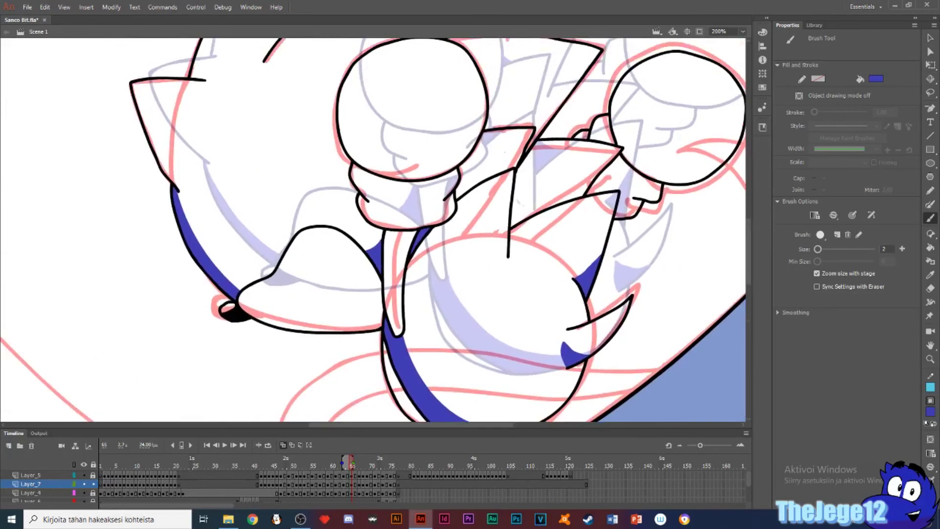
key(k)
click(519, 217)
key(b)
key(k)
drag(458, 186, 511, 344)
click(460, 194)
key(b)
- Shade the gaps between the upper head quills and behind the near glove dark blue on frame 65 and save the file
drag(395, 109, 383, 131)
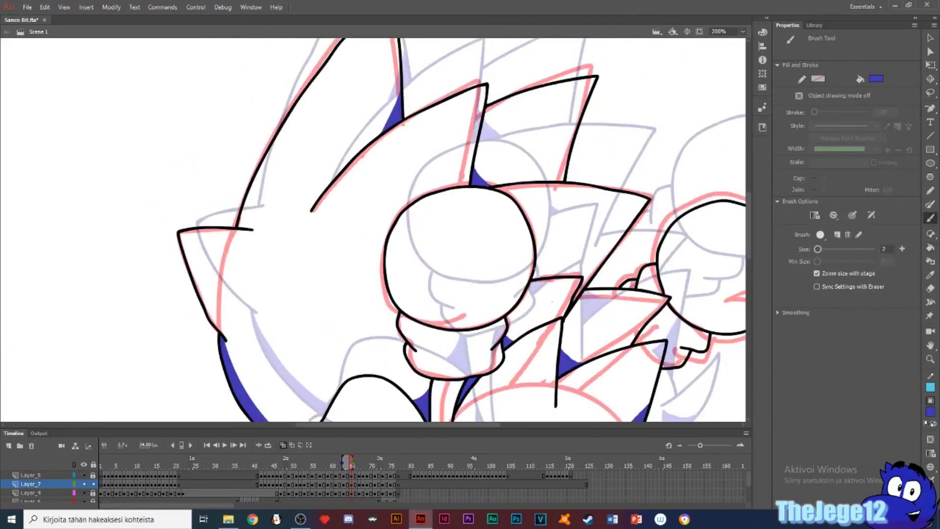
key(k)
click(539, 274)
key(b)
key(period)
drag(538, 274, 500, 54)
key(comma)
key(period)
key(period)
key(ctrl+s)
- Shade the body's lower front edge, the tail's base and the lower back quill's base dark blue on frame 67
key(k)
key(b)
click(875, 121)
click(424, 298)
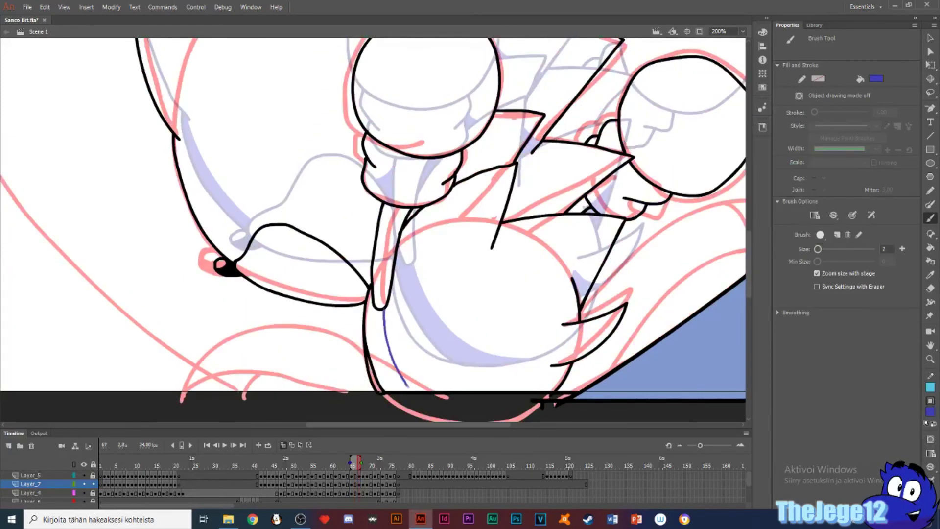
drag(407, 387, 412, 391)
key(k)
click(384, 355)
key(b)
drag(554, 354, 555, 354)
key(k)
click(589, 278)
key(b)
key(comma)
key(period)
- Shade the gap between the lower quills and the gaps on both sides of the near arm dark blue on frame 67
drag(509, 200, 524, 217)
key(k)
click(513, 214)
click(417, 219)
key(b)
key(.)
key(k)
click(362, 264)
key(b)
- Shade the head's lower front edge dark blue on frame 67
drag(180, 140, 192, 189)
key(k)
click(211, 228)
key(b)
key(comma)
key(period)
- Shade the quill gap beside the near glove's cuff dark blue on frame 67
key(k)
drag(453, 174, 446, 295)
click(457, 179)
key(b)
key(comma)
key(period)
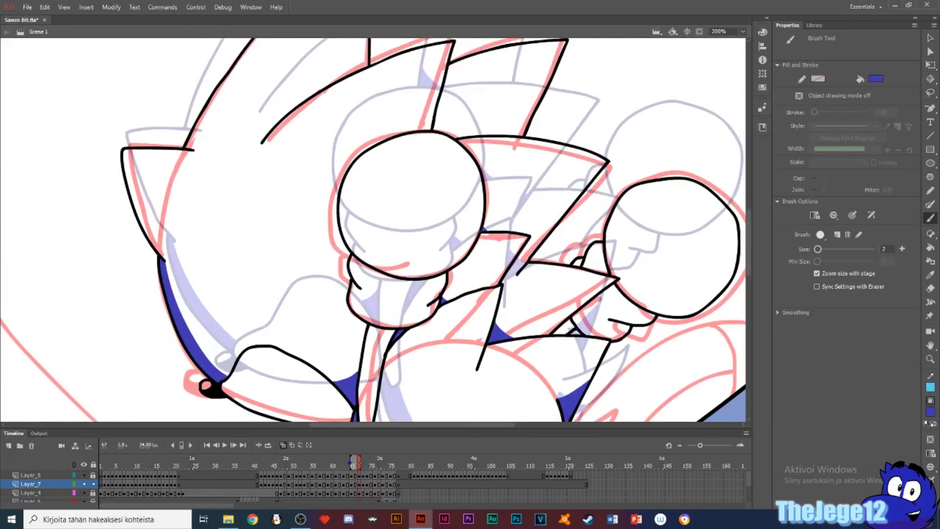
- Shade the quill gaps above the near glove dark blue on frame 67 and clean up the shading with the eraser
key(comma)
key(period)
key(k)
mouse_move(434, 120)
mouse_down()
mouse_move(492, 210)
mouse_move(415, 148)
mouse_move(406, 156)
mouse_up()
click(435, 128)
key(b)
key(comma)
key(period)
key(k)
click(420, 148)
key(b)
key(e)
click(405, 154)
key(b)
- Outline and fill the inner shadow of the large spikes in front of the head dark blue on frame 68
drag(317, 329, 266, 145)
key(comma)
key(period)
key(.)
drag(299, 235, 325, 144)
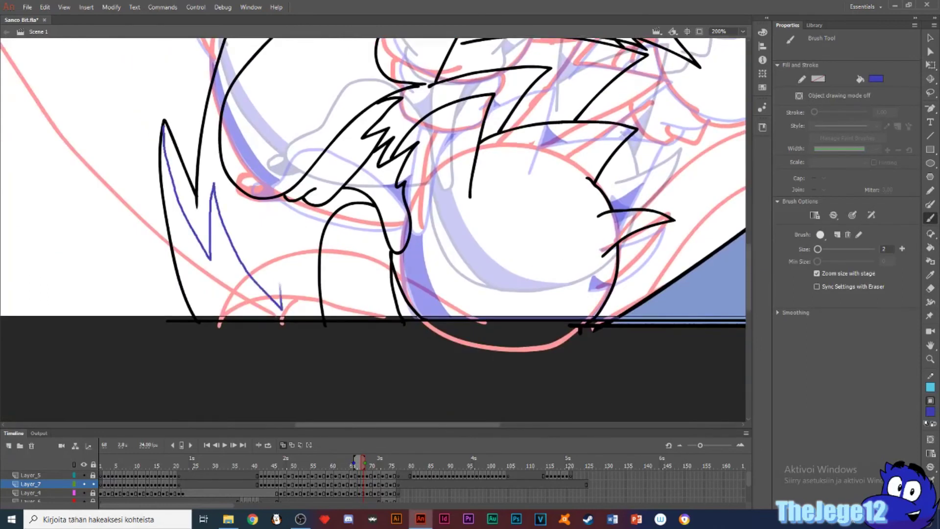
key(k)
click(220, 279)
- Shade the body's lower front and rear edges near the ground dark blue on frame 68
key(b)
drag(443, 296, 463, 317)
key(k)
click(428, 286)
key(b)
key(k)
click(600, 307)
drag(611, 287, 540, 343)
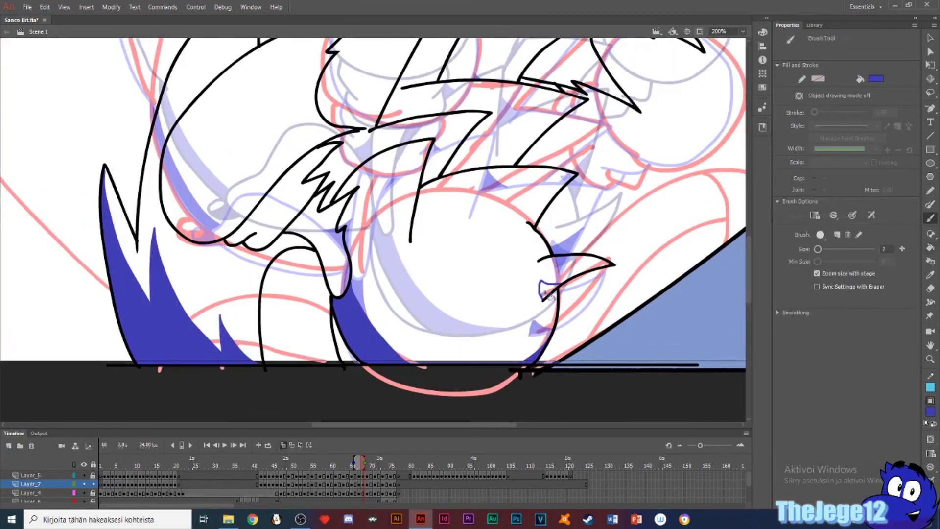
- Shade the base of the tail and the base of the lower back quill dark blue on frame 68
drag(535, 201, 525, 221)
key(k)
click(540, 208)
key(b)
- Fill the fur edge beside the arm and the bases of the rear back quills dark blue on frame 68
key(k)
click(345, 193)
key(b)
drag(351, 220, 352, 265)
click(356, 234)
key(b)
key(k)
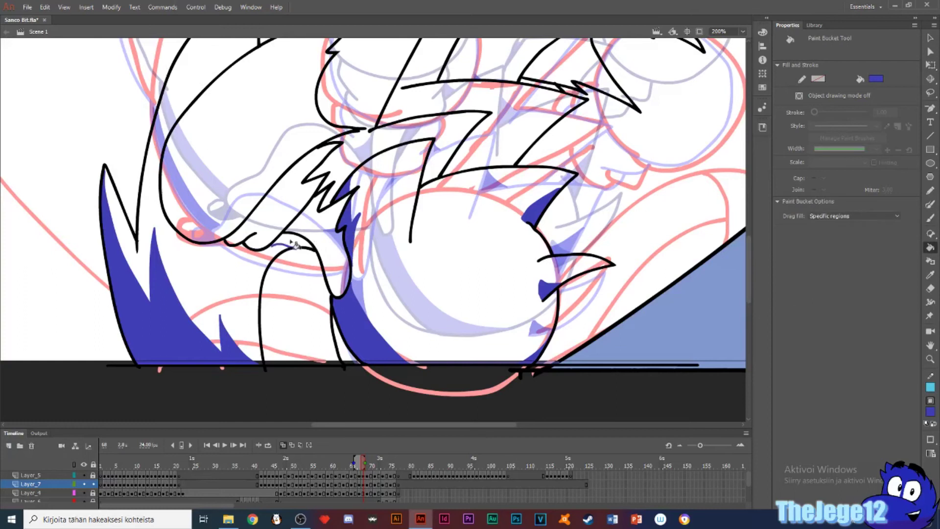
- Outline and fill the shadow on the underside of the forearm near the hand dark blue on frame 68
key(b)
drag(282, 245, 298, 248)
key(k)
click(295, 240)
- Shade the gaps between the head and upper back quills dark blue on frame 68 and save the file
key(b)
mouse_move(386, 108)
mouse_down()
mouse_move(333, 193)
mouse_move(346, 204)
mouse_up()
key(k)
click(336, 205)
key(b)
mouse_move(408, 233)
mouse_down()
mouse_move(446, 226)
mouse_move(427, 253)
mouse_up()
key(k)
click(416, 242)
key(b)
drag(395, 146, 419, 166)
drag(218, 111, 209, 126)
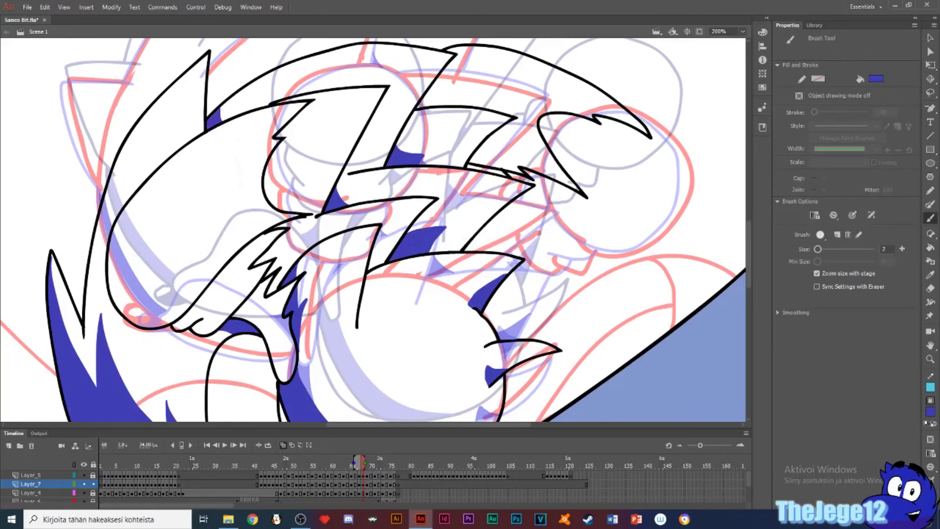
drag(217, 261, 257, 217)
key(ctrl+s)
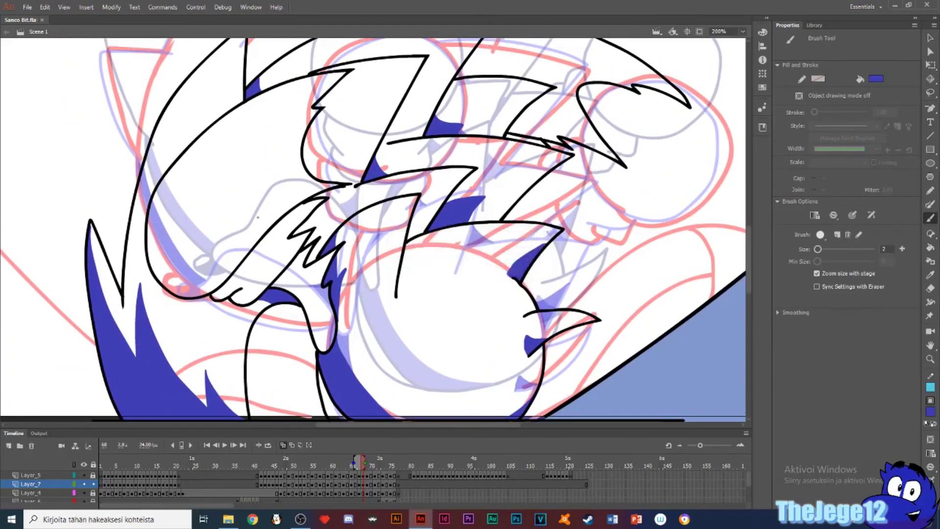
- Shade the small front spike gap and fill the large inner shadow of the curl dark blue on frame 70
key(period)
key(period)
key(comma)
key(period)
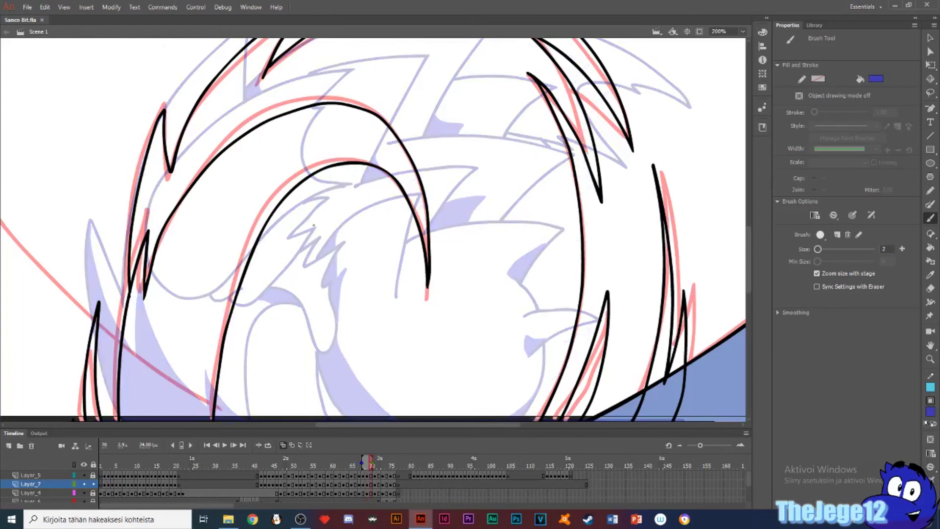
drag(143, 232, 158, 257)
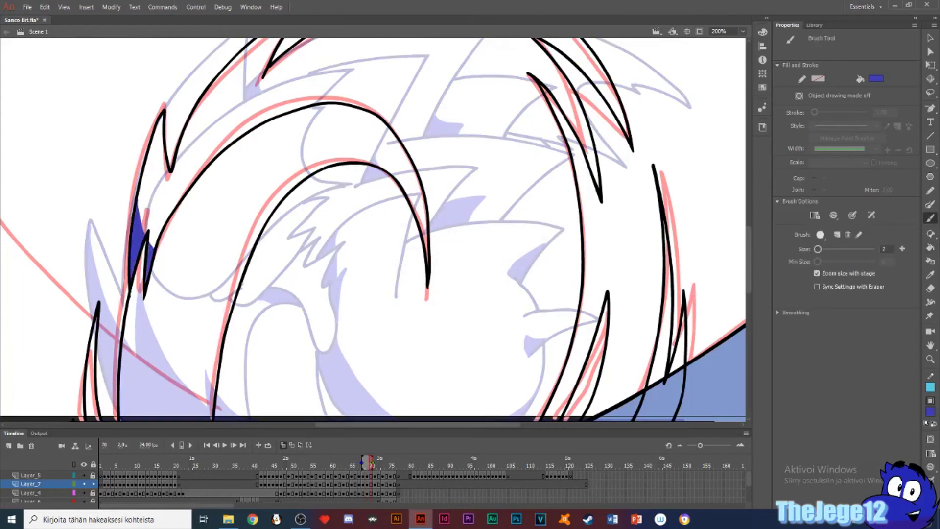
drag(370, 397, 367, 420)
key(k)
click(342, 377)
- Shade the lower rear inside edge of the curl near the ground dark blue on frame 70
key(b)
drag(574, 334, 487, 421)
key(k)
click(539, 406)
- Outline and fill the shadow at the base of the front spike dark blue on frame 71
key(period)
key(b)
drag(537, 406, 566, 316)
drag(159, 277, 166, 310)
key(k)
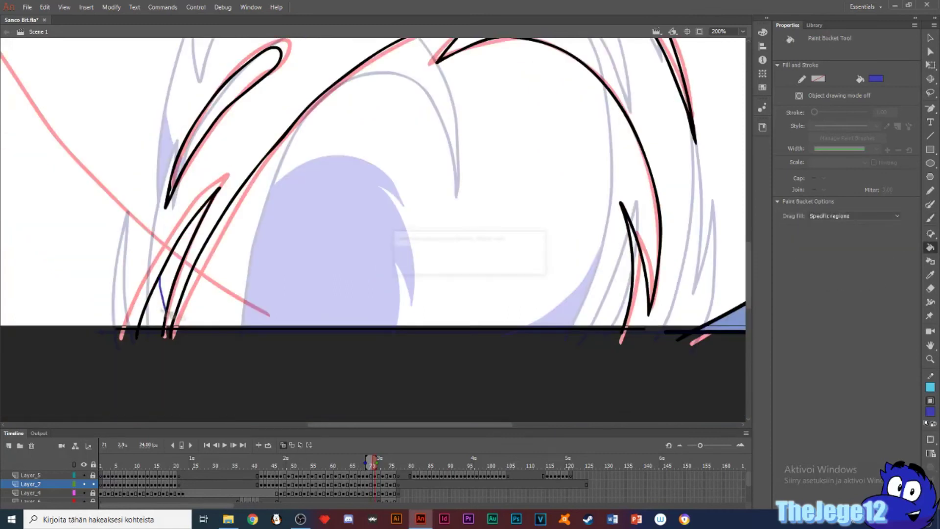
click(154, 313)
- Fill the spiky inner shadow at the ground and shade the curl's lower rear edge dark blue on frame 71
key(b)
drag(354, 277, 394, 327)
key(k)
click(342, 306)
key(ctrl+z)
click(323, 306)
key(b)
drag(631, 289, 597, 327)
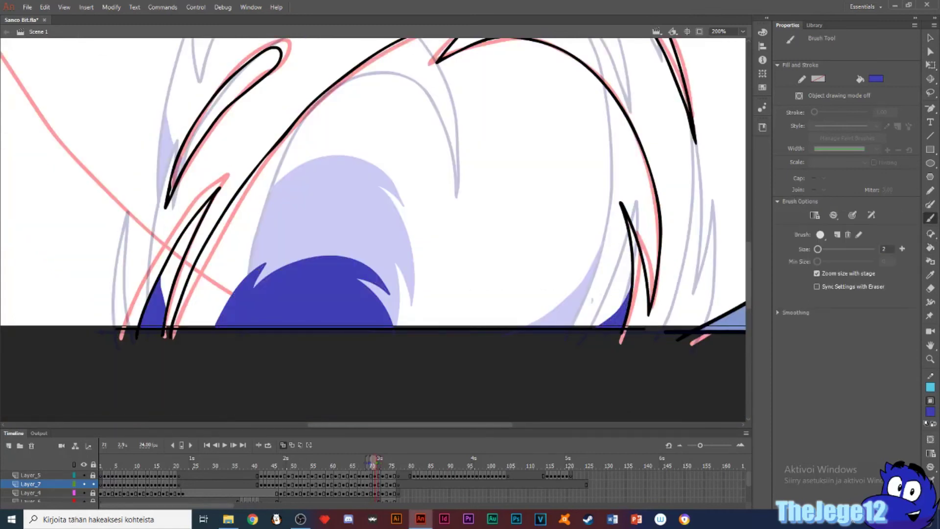
- Outline and fill the low inner shadow at the ground dark blue on frame 73
key(period)
key(period)
drag(267, 311, 359, 327)
key(k)
click(323, 318)
key(b)
key(period)
key(period)
key(period)
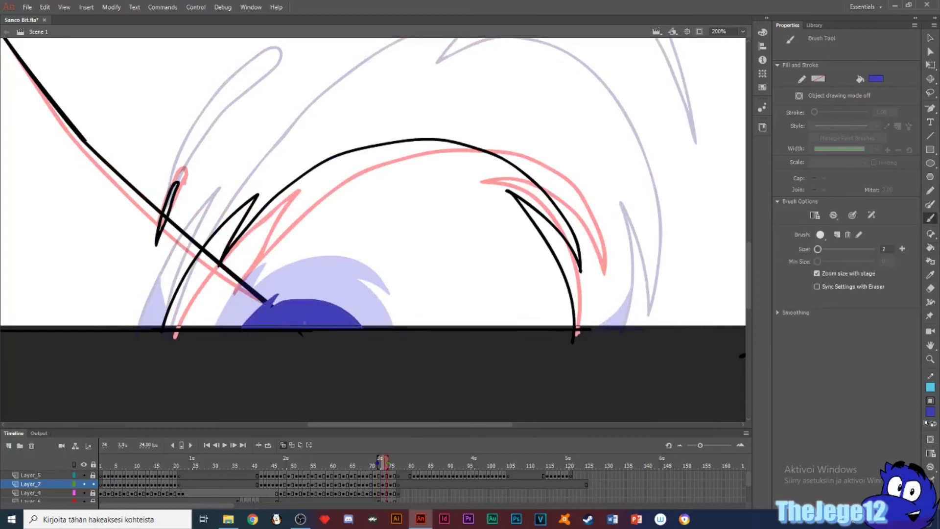
- Step backward and forward through the frames from about 44 to 69 and examine the dark blue shading on the whole stage
key(ctrl+2)
key(comma)
key(comma)
key(comma)
key(comma)
key(comma)
key(comma)
key(comma)
key(comma)
key(comma)
key(comma)
key(comma)
key(comma)
key(comma)
key(comma)
key(comma)
key(comma)
key(comma)
key(comma)
key(comma)
key(comma)
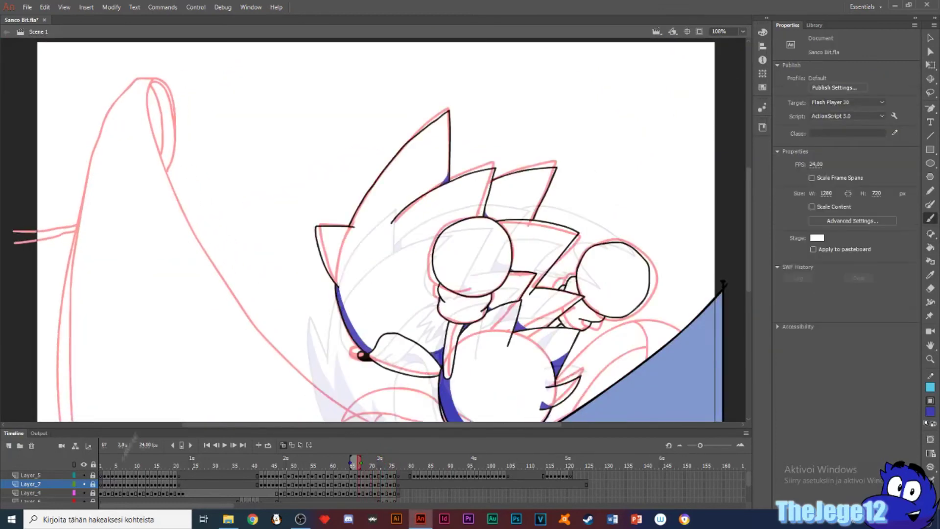
key(period)
key(period)
key(period)
key(period)
key(period)
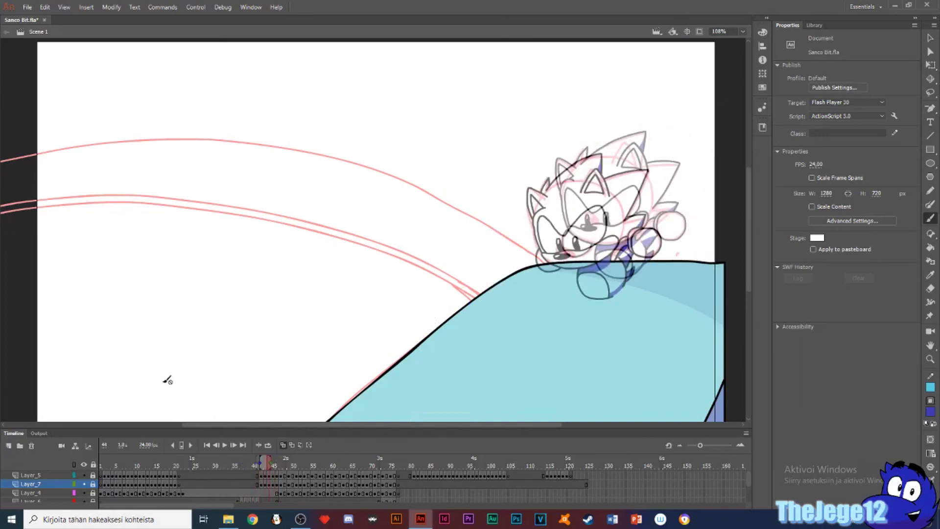
key(period)
key(period)
key(period)
key(period)
key(period)
key(period)
key(period)
key(period)
key(period)
key(period)
key(period)
key(period)
key(period)
key(period)
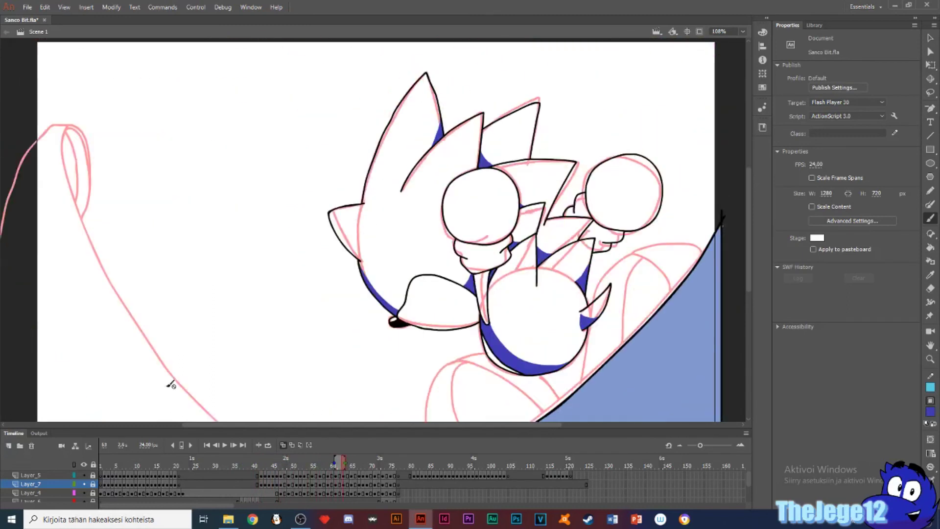
key(period)
key(period)
key(period)
key(period)
key(period)
key(period)
key(comma)
key(comma)
key(comma)
key(comma)
- Unlock Layer_7 and add a dark blue spike-shaped shadow beside the curl's lower rear shading on frame 69
drag(442, 362, 402, 288)
click(93, 483)
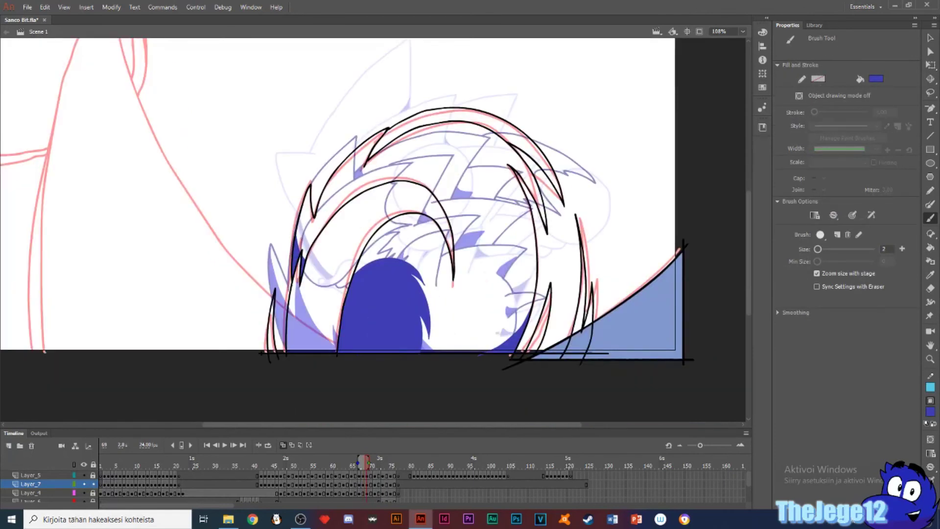
key(k)
click(488, 345)
key(ctrl+z)
key(b)
drag(478, 351, 492, 351)
key(k)
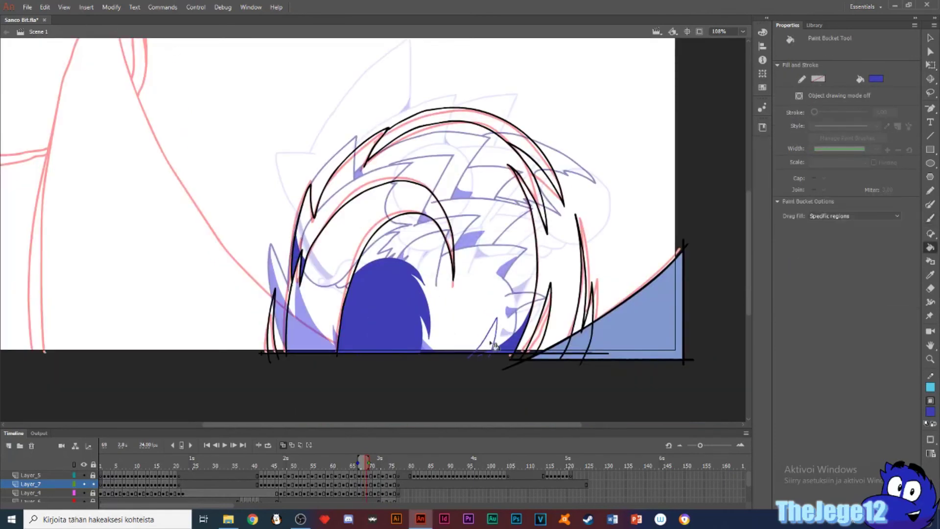
click(489, 340)
- Add a thin dark blue crescent shadow inside the rear half of the curl on frame 71
key(period)
key(period)
key(b)
key(k)
click(491, 282)
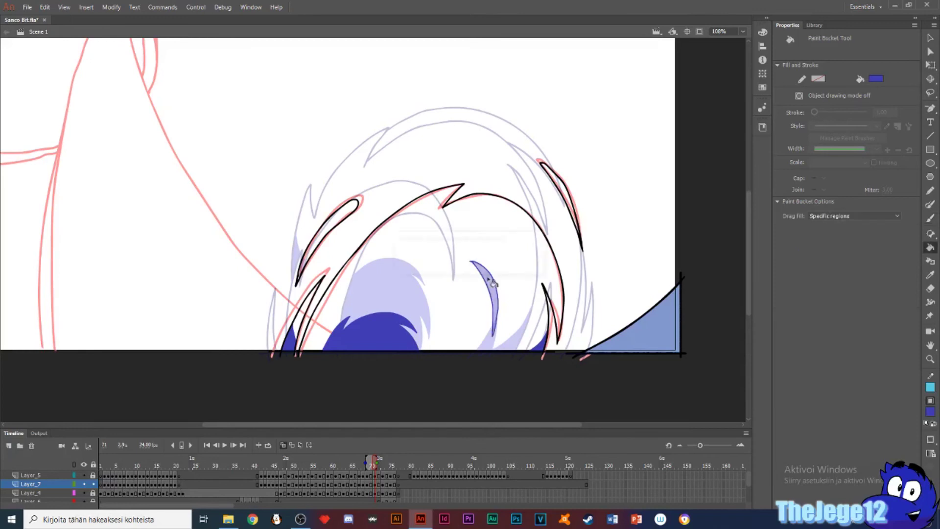
- Add a thin dark blue crescent shadow above the inner ground shadow on frame 73
key(period)
key(b)
drag(378, 299, 430, 284)
key(k)
click(403, 289)
key(b)
key(period)
key(period)
- Play back the shaded roll from about frame 60 and save the file
drag(390, 460, 332, 460)
key(Return)
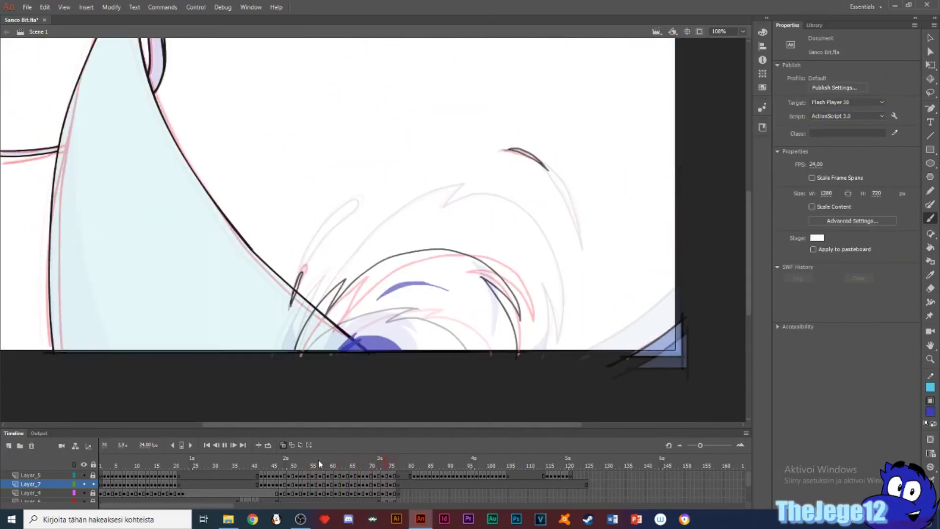
key(Return)
key(ctrl+s)
- Copy the Layer_5 keyframes from about frame 80 to frame 104 onto Layer_7
drag(413, 474, 507, 477)
alt+drag(419, 479, 413, 485)
right_click(410, 409)
- Outline and fill the shadow on the lower front of the curled-up ball dark blue on frame 81
click(742, 32)
click(726, 106)
drag(162, 288, 531, 159)
drag(304, 288, 343, 326)
key(k)
click(314, 320)
key(b)
- Outline and fill the dark blue shadow along the lower edge of the ball on frames 82 to 84
key(period)
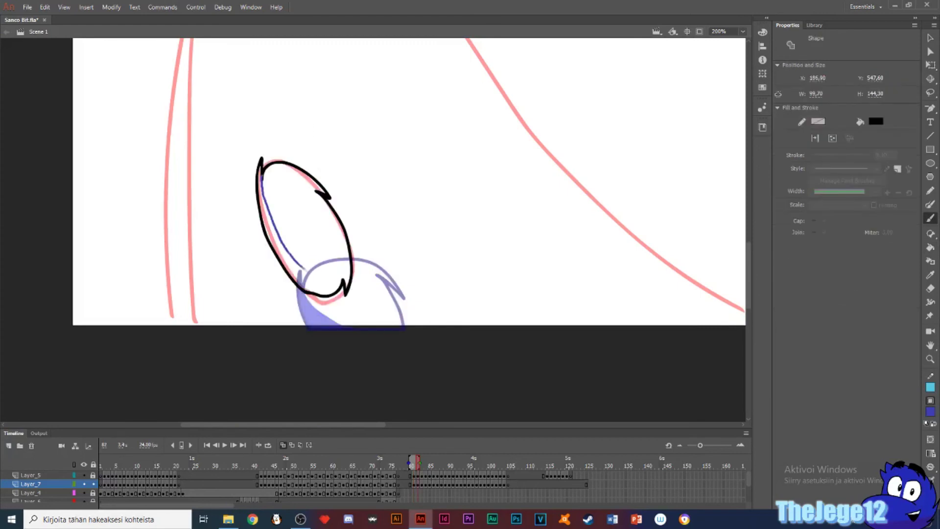
drag(340, 291, 260, 167)
key(.)
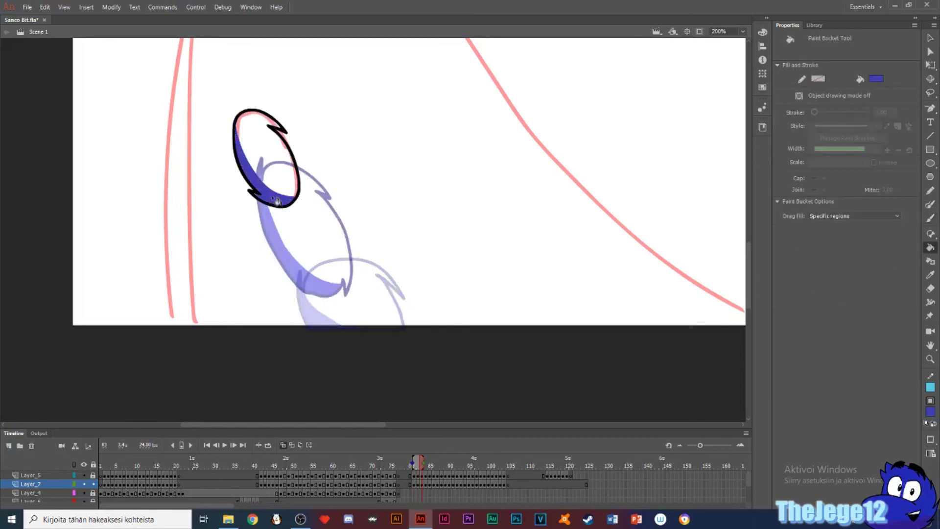
key(period)
key(period)
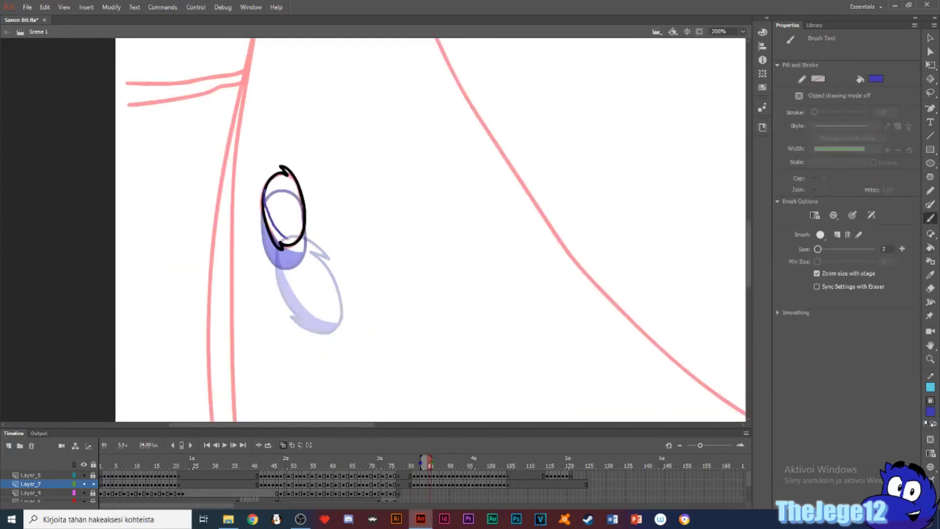
- Outline and fill the dark blue shadow on the underside of the ball on frames 85 to 87
key(period)
key(k)
click(286, 215)
key(b)
key(period)
key(k)
click(289, 191)
key(b)
mouse_move(292, 149)
mouse_down()
mouse_move(320, 138)
mouse_move(303, 197)
mouse_up()
key(k)
click(301, 162)
key(e)
key(b)
key(period)
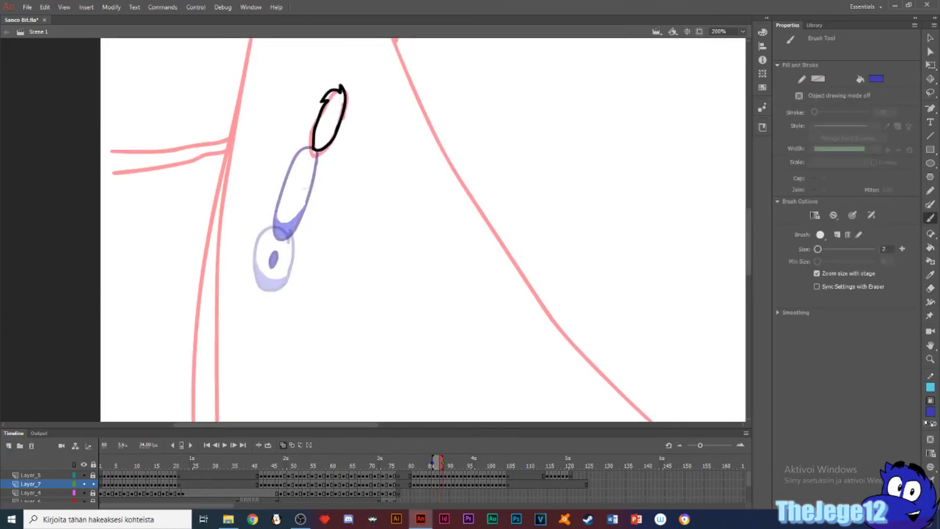
- Add the dark blue shadow to the bottom of the shrinking ball on frames 88 to 90
key(k)
mouse_move(341, 119)
mouse_down()
mouse_move(316, 138)
mouse_move(289, 219)
mouse_up()
click(323, 142)
key(b)
key(period)
drag(324, 163, 311, 169)
key(k)
key(b)
key(period)
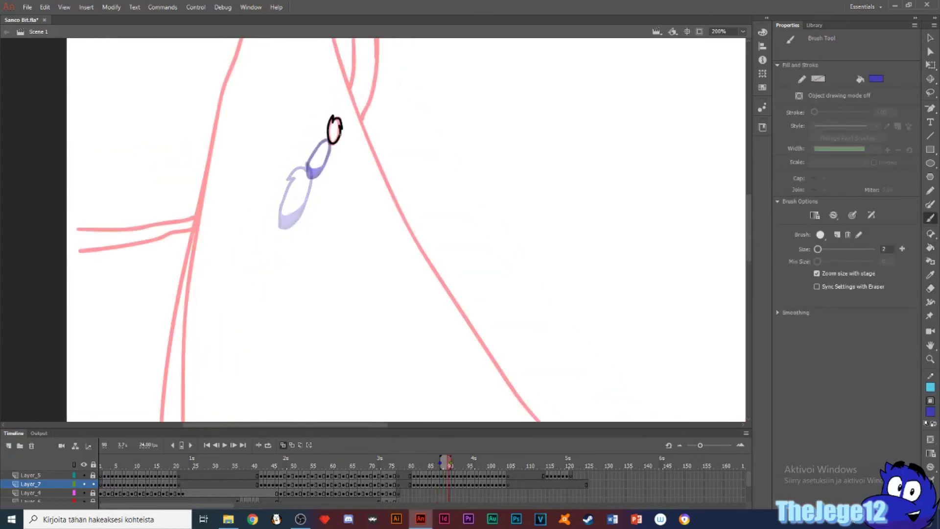
key(k)
click(334, 140)
- Add the dark blue shadow to the bottom of the small ball on frames 91 to 93
key(period)
key(b)
key(ctrl+equal)
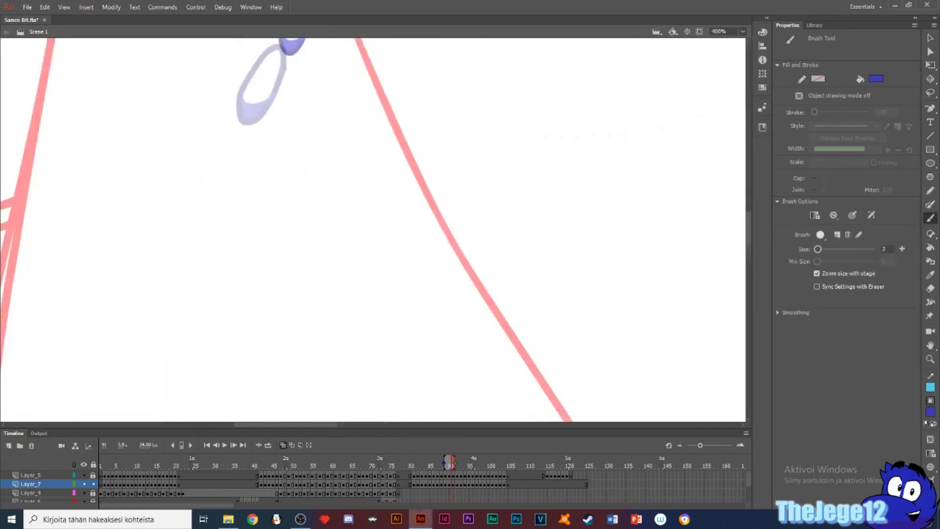
drag(291, 58, 408, 286)
key(period)
key(k)
key(period)
key(b)
key(k)
click(399, 204)
- Outline and fill the dark blue shadow at the lower end of the ball on frames 94 and 95
key(period)
click(368, 153)
key(b)
key(k)
mouse_move(322, 96)
mouse_down()
mouse_move(351, 116)
mouse_move(333, 97)
mouse_move(384, 282)
mouse_up()
click(346, 126)
key(e)
key(period)
key(b)
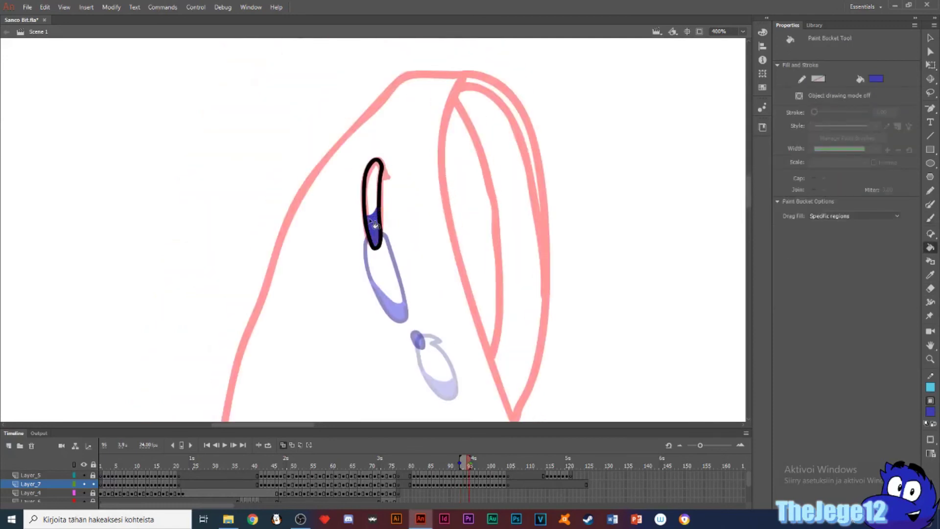
- Outline and fill the small dark blue shadow on the tiny ball on frames 96 and 97
key(period)
key(k)
click(382, 159)
key(period)
key(b)
drag(397, 108, 410, 102)
key(k)
click(402, 113)
key(b)
- Skip past the remaining tiny ball frames and copy the last block of Layer_5 keyframes, about frames 114 to 121, onto Layer_7
key(period)
key(period)
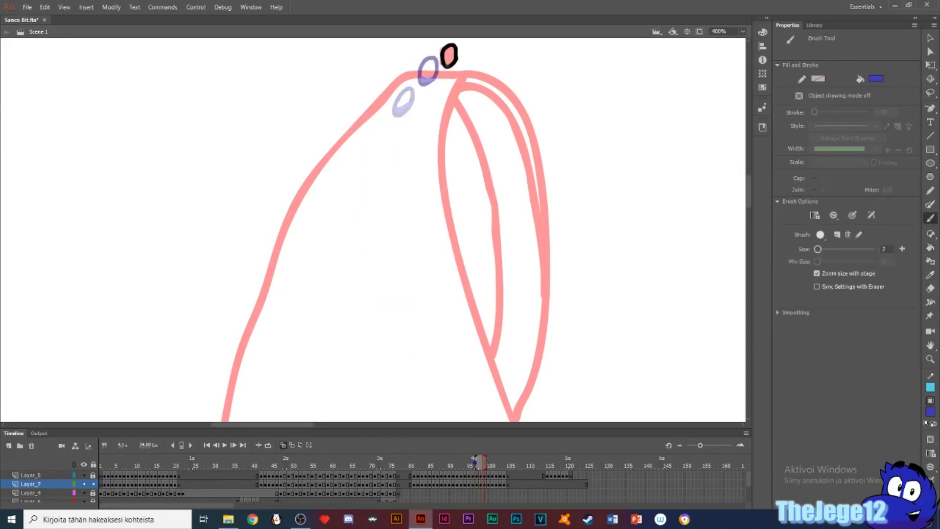
key(period)
key(period)
key(period)
key(period)
key(period)
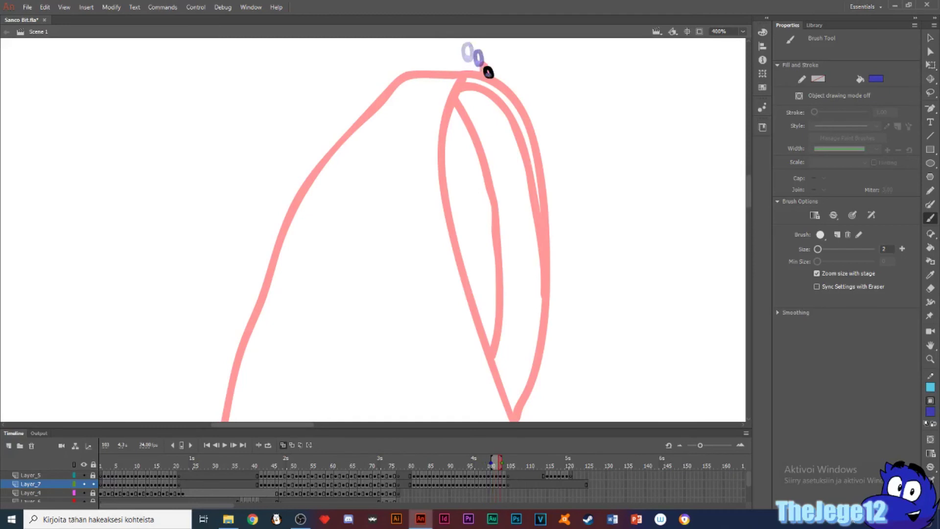
mouse_move(547, 475)
mouse_down()
mouse_move(570, 478)
mouse_move(552, 484)
mouse_up()
key(comma)
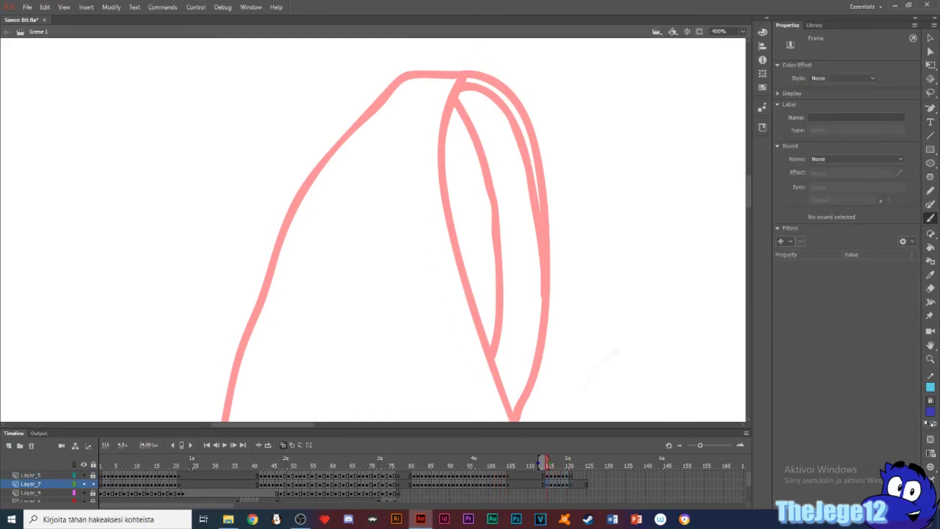
- Set the brush size to 1 for the ball on frame 115 and save the file
key(period)
drag(240, 326, 481, 182)
mouse_move(451, 289)
mouse_down()
mouse_move(457, 213)
mouse_move(493, 168)
mouse_move(570, 132)
mouse_up()
click(742, 31)
click(727, 129)
click(885, 249)
text(1)
key(Return)
key(ctrl+s)
- Outline and fill the dark blue shadow along the bottom of the tiny ball on frames 115 and 116
drag(625, 225, 644, 232)
key(k)
click(634, 234)
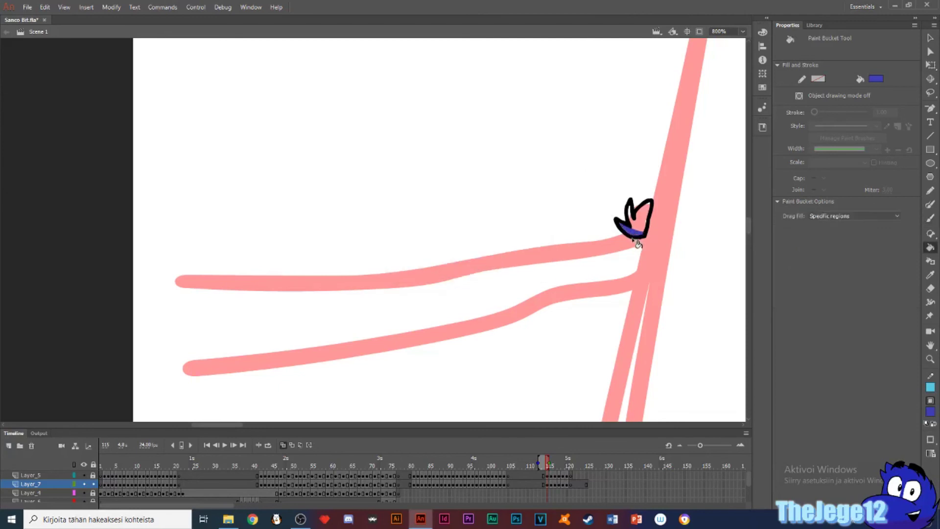
key(period)
key(b)
drag(580, 240, 586, 245)
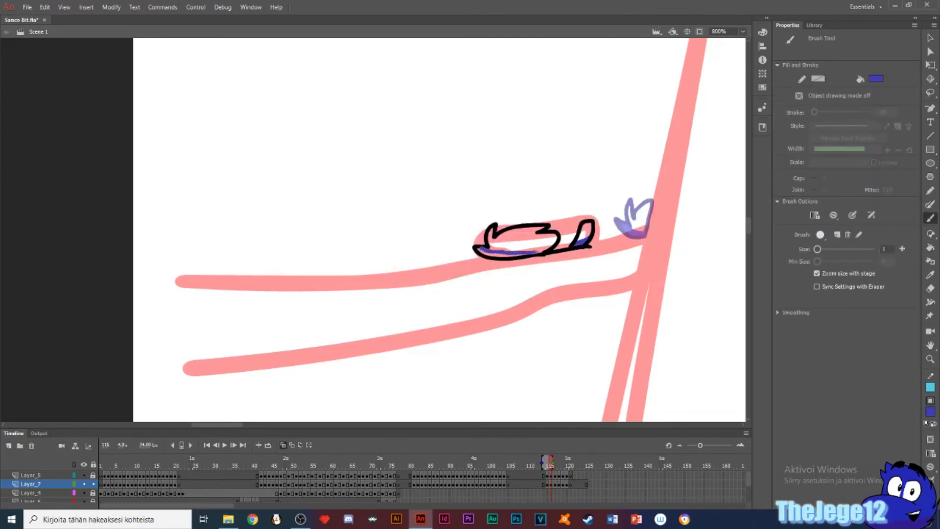
- Add the dark blue shadow along the underside of the ball on frames 117 to 120, and save the file
key(period)
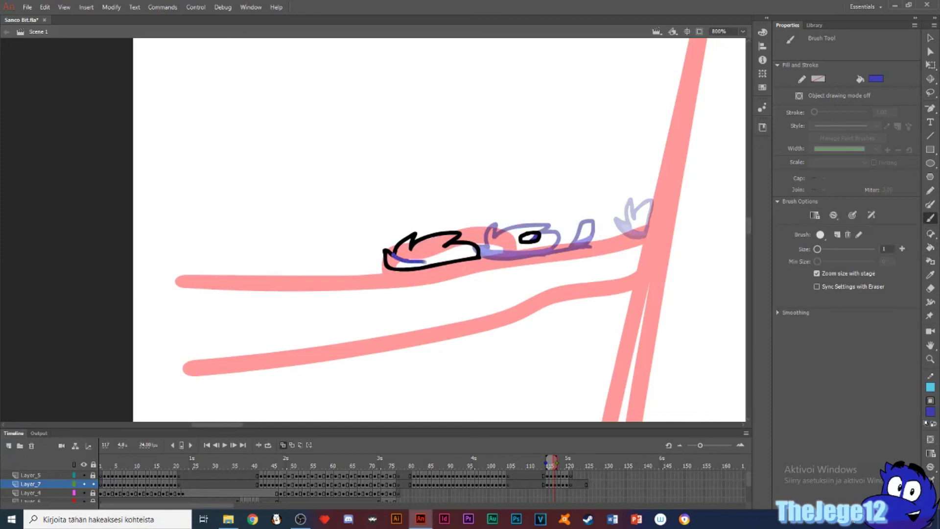
drag(424, 261, 446, 264)
key(period)
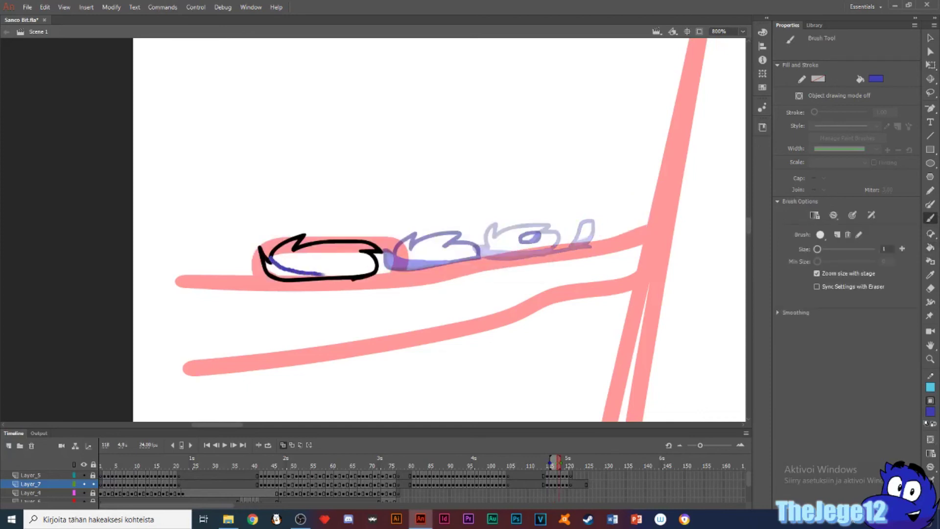
drag(271, 265, 319, 275)
key(period)
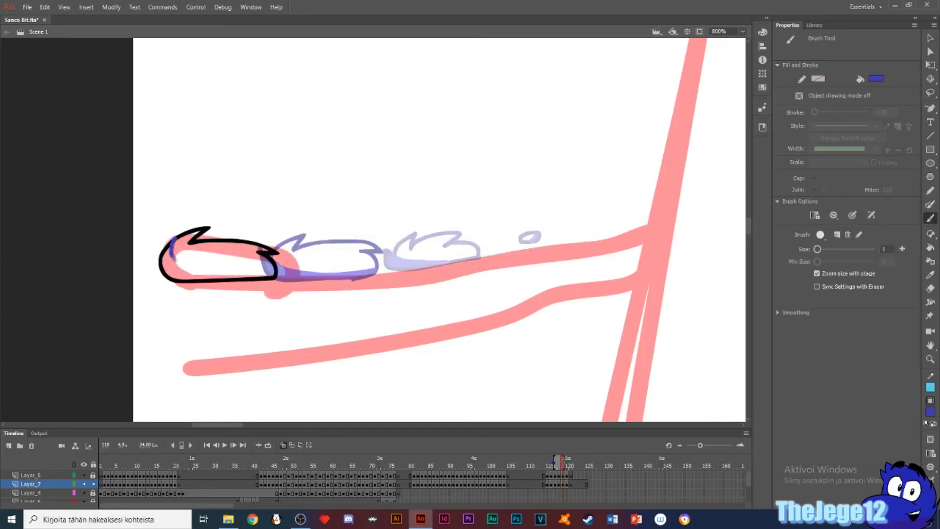
drag(172, 245, 230, 274)
key(period)
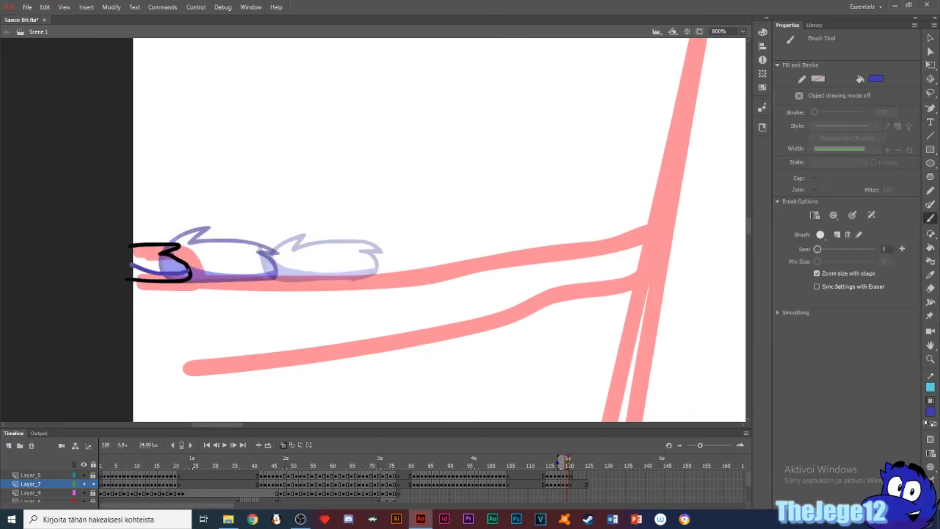
key(period)
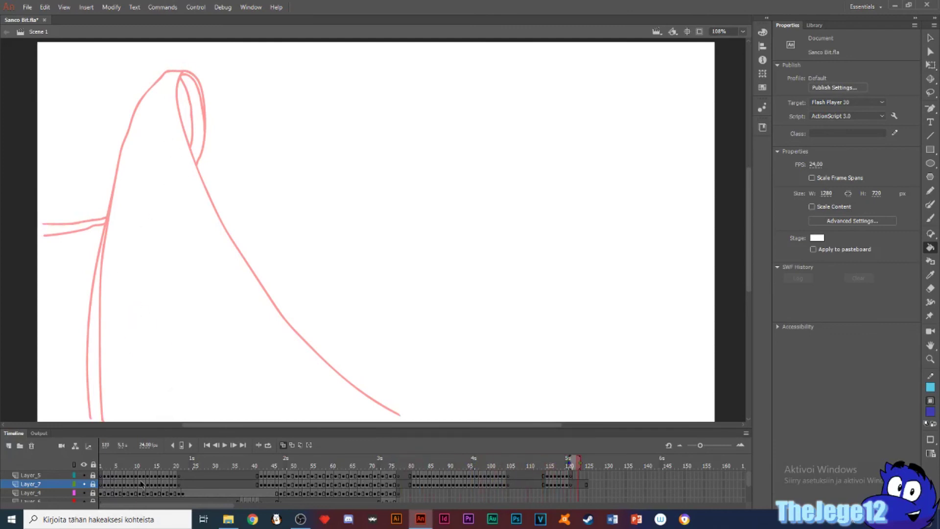
key(ctrl+s)
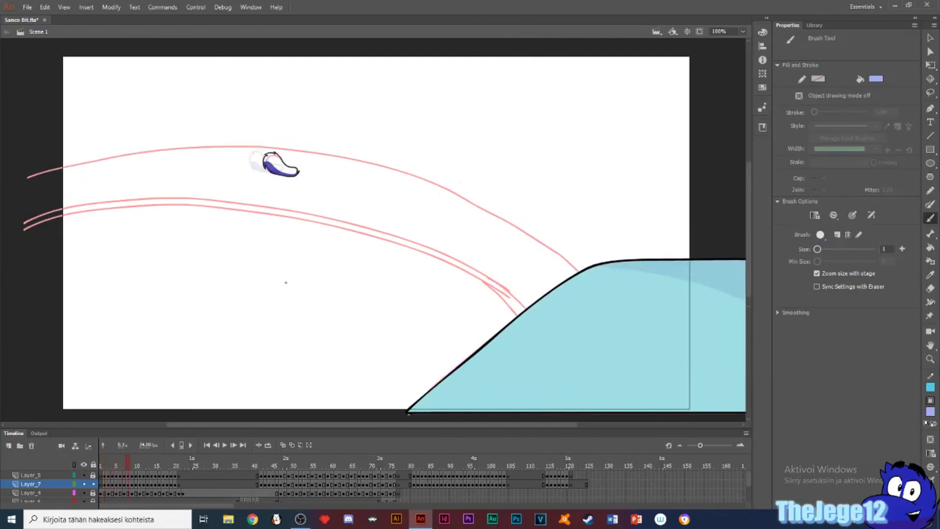
- Outline and fill light lavender shadows on the glove and shoe of the upside-down hedgehog on frame 9
click(742, 31)
click(726, 117)
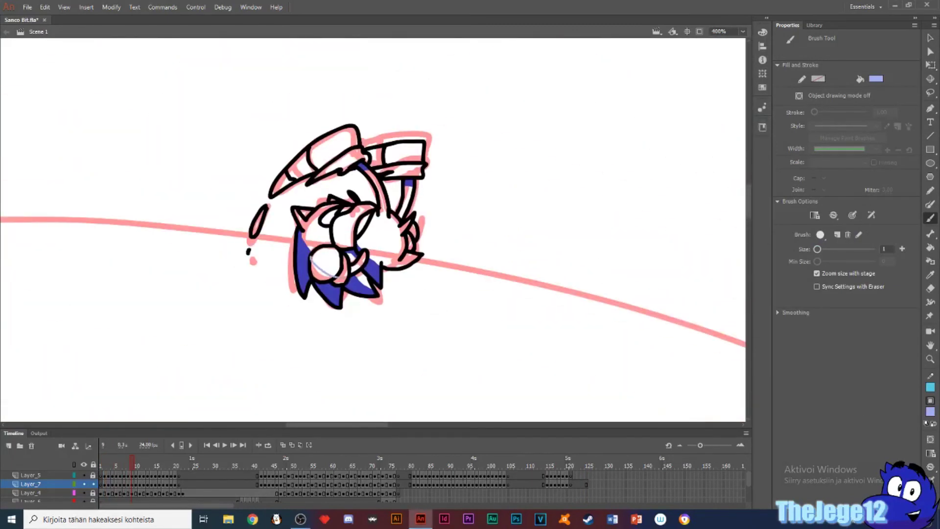
key(k)
click(332, 278)
key(b)
key(k)
drag(327, 164, 397, 174)
click(340, 169)
key(b)
key(b)
key(period)
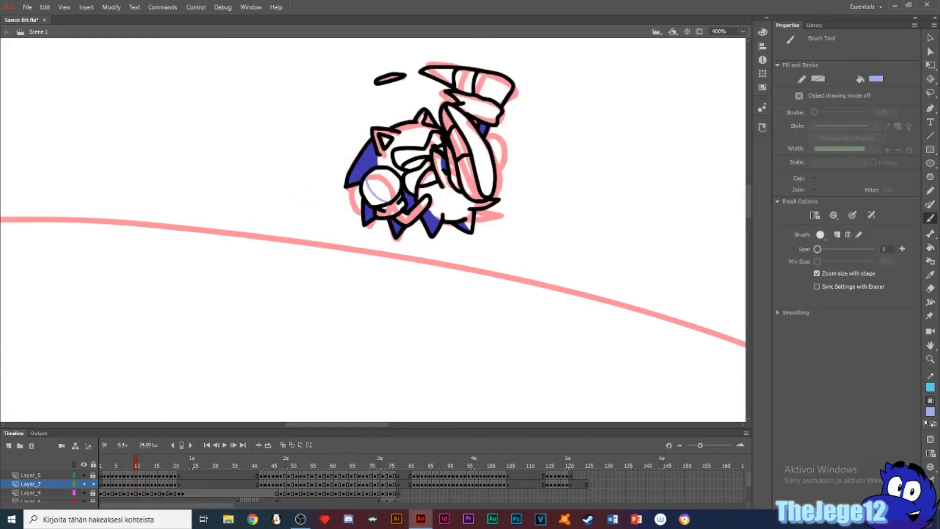
- Outline and fill light lavender shadows on the glove, shoe and sock cuff on frame 10
key(k)
click(378, 196)
key(b)
drag(449, 171, 459, 182)
key(k)
click(453, 180)
key(b)
drag(465, 98, 472, 110)
key(b)
key(k)
key(b)
- Turn on onion skinning and add light lavender shadows to the hedgehog's white parts on frame 11
click(282, 444)
drag(127, 462, 131, 462)
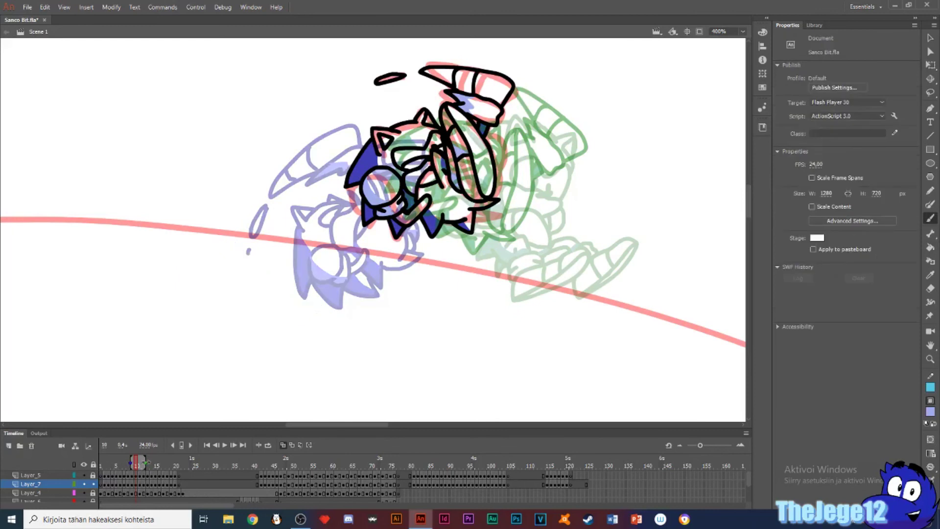
key(period)
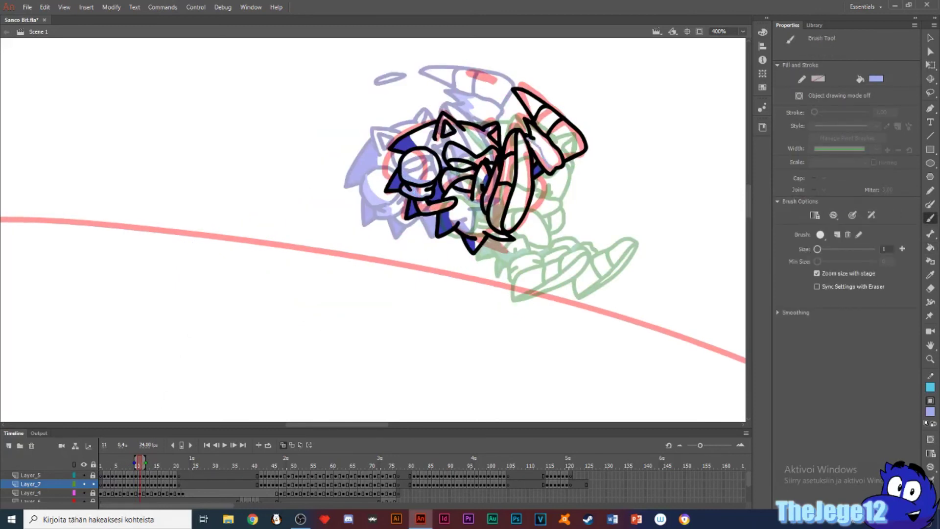
key(k)
- Add light lavender shadows to the hedgehog on frame 12 and exclude the following frames from the onion skin range
key(period)
key(b)
drag(494, 199, 315, 141)
key(k)
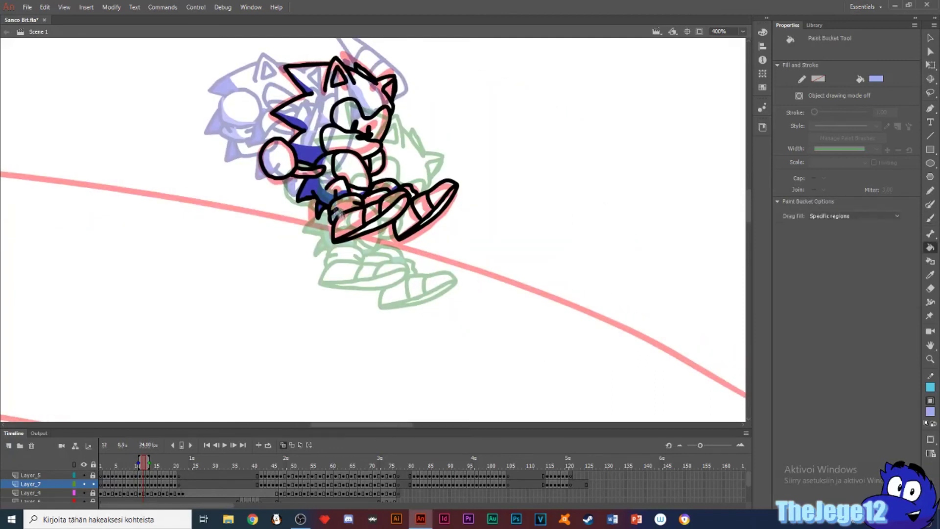
drag(148, 463, 145, 463)
key(b)
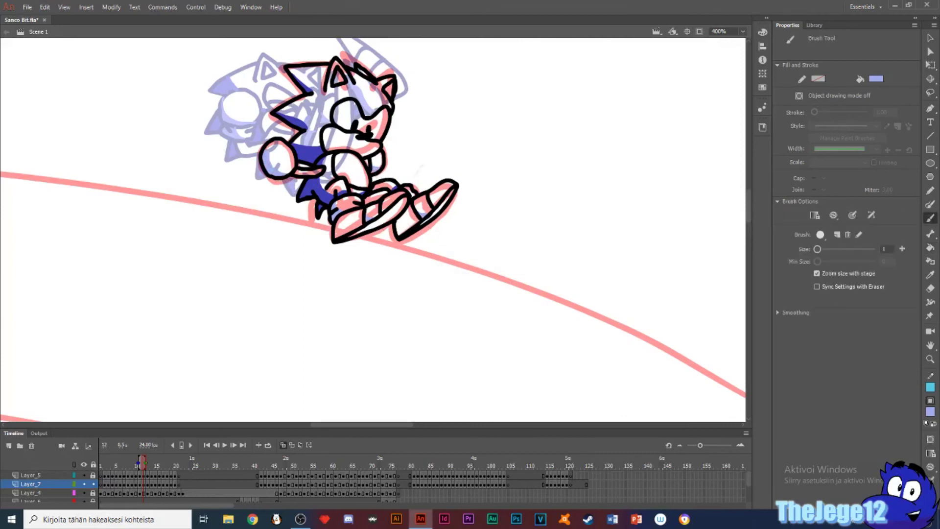
- Add light lavender shadows to the glove and shoes of the falling hedgehog on frames 13 and 14
key(period)
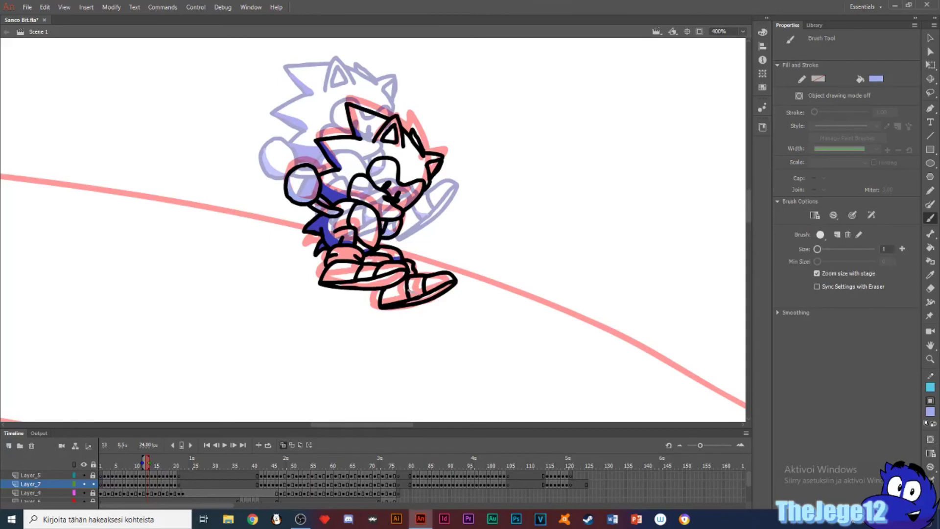
key(k)
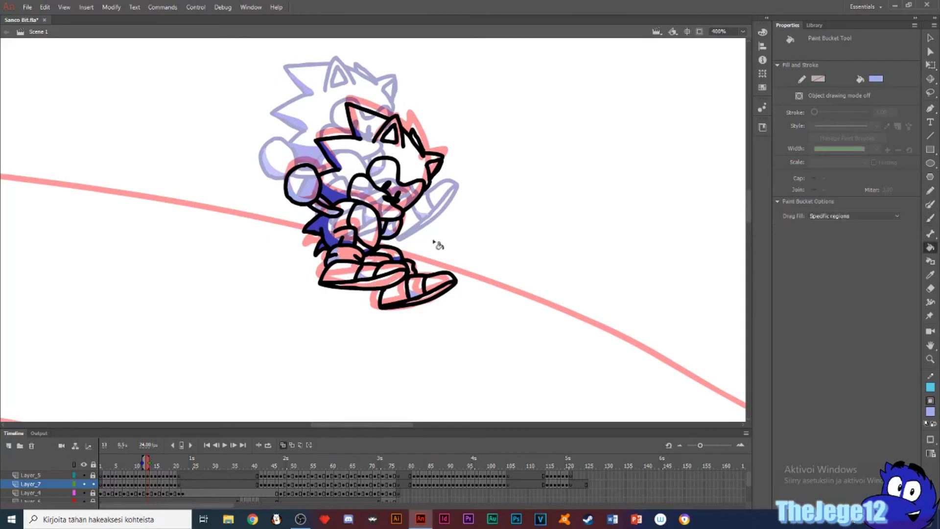
key(period)
key(b)
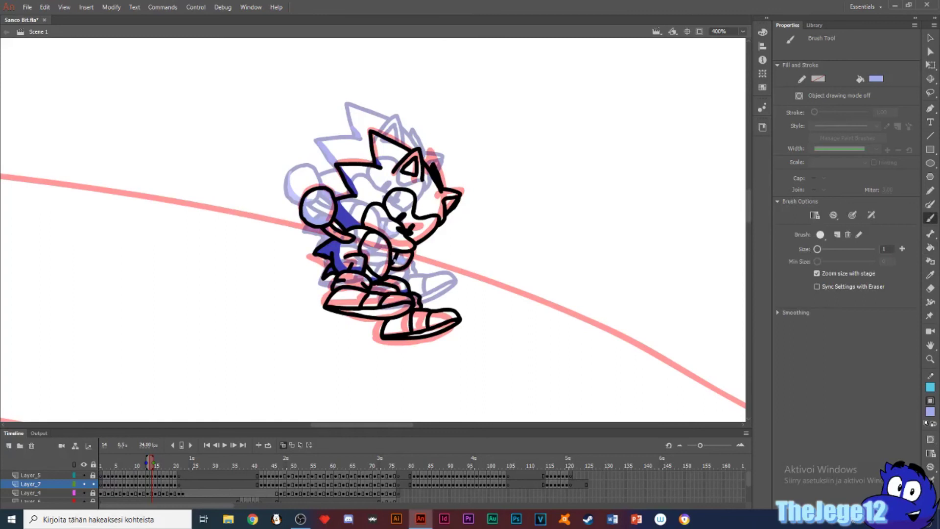
key(k)
key(b)
- Outline and fill a light lavender shadow along the edge of the large white curved shape on frame 15
key(period)
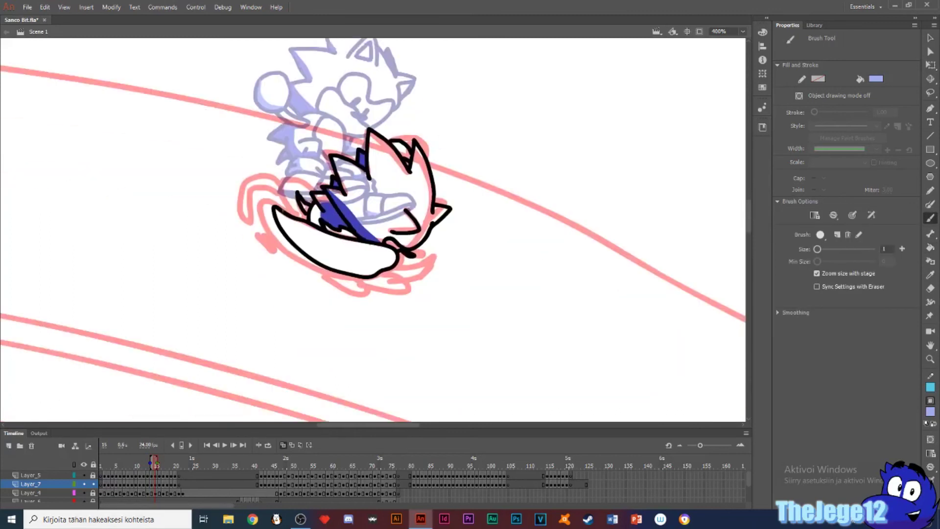
key(k)
key(b)
key(k)
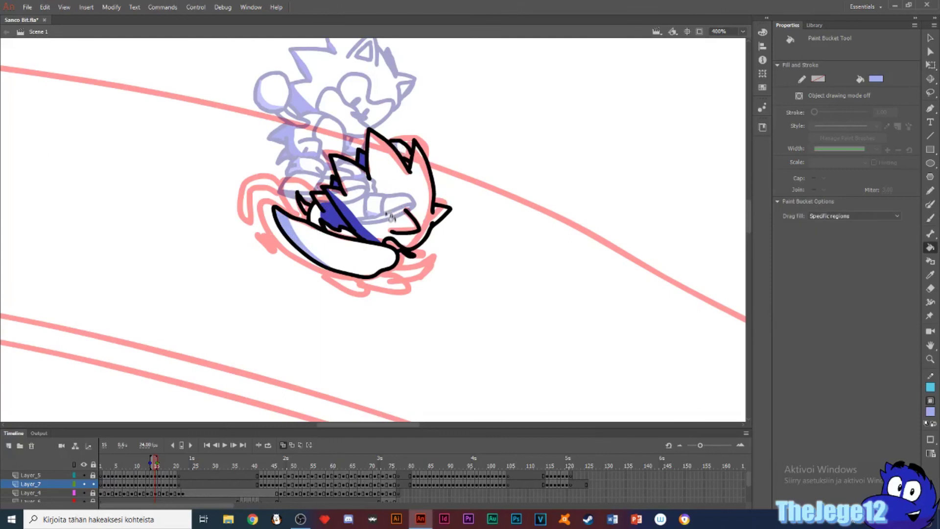
- Outline and fill the light lavender shadows on the white parts of the curling hedgehog on frame 16
key(period)
key(b)
key(k)
key(b)
key(k)
key(b)
key(k)
key(b)
key(k)
key(period)
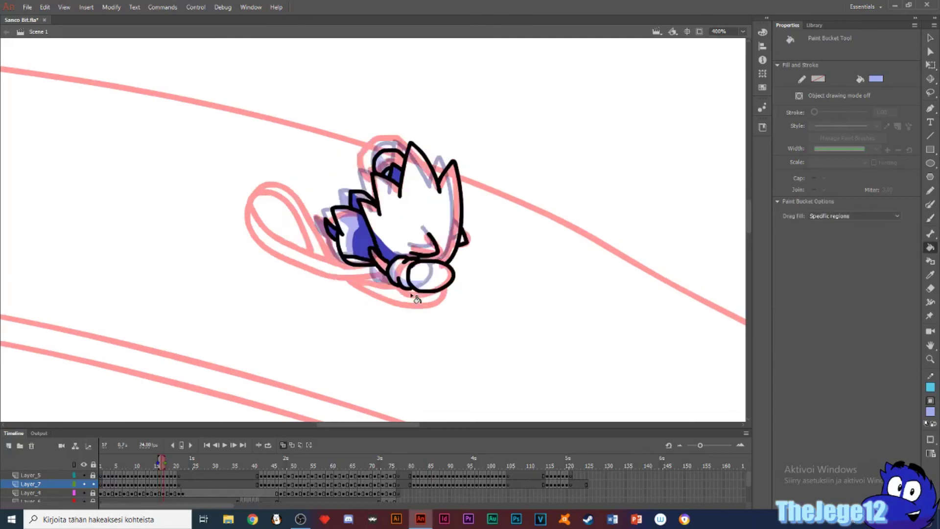
- Finish the light lavender shadows on the white parts of the curling hedgehog on frame 17
key(b)
key(k)
key(b)
key(k)
key(b)
drag(412, 278, 443, 285)
key(k)
- Outline and fill the light lavender shadows on the white parts of the curled hedgehog on frame 18
key(period)
key(b)
key(k)
key(b)
key(k)
key(b)
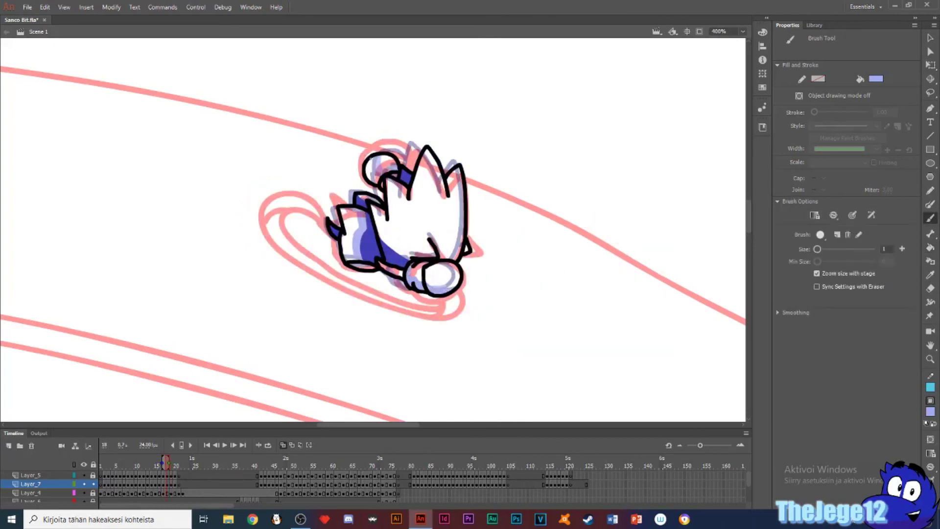
key(k)
- Add a light lavender shadow along the underside of the diving hedgehog's shoe on frame 19
key(period)
key(b)
mouse_move(511, 301)
mouse_down()
mouse_move(310, 178)
mouse_move(325, 207)
mouse_up()
key(k)
click(306, 197)
key(b)
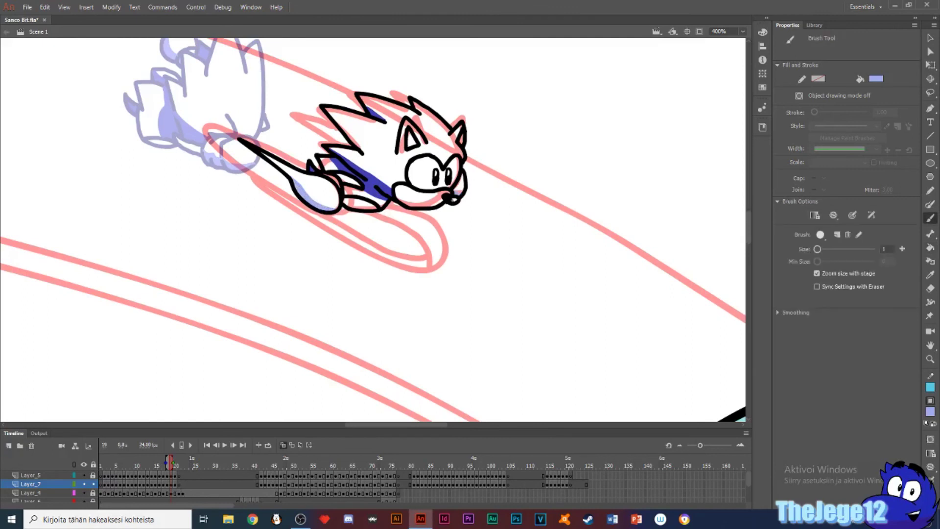
- Outline and fill the light lavender shadows on the hedgehog's white parts on frame 20
key(period)
drag(553, 211, 364, 160)
key(k)
click(254, 195)
key(b)
key(k)
click(271, 202)
key(b)
- Move on to frame 42, set the stage zoom to 300% on the hedgehog and save the file
key(period)
key(period)
key(period)
key(period)
key(period)
key(period)
key(period)
key(period)
key(period)
key(period)
key(period)
key(period)
key(period)
key(period)
key(period)
key(period)
key(period)
key(period)
key(period)
key(period)
key(period)
drag(622, 209, 105, 296)
click(742, 31)
click(733, 106)
text(30)
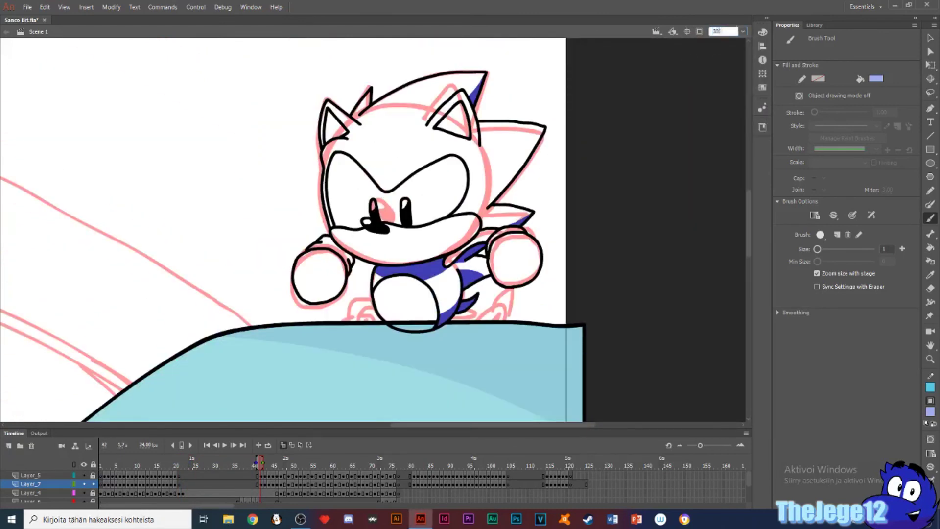
text(0)
key(Return)
key(ctrl+s)
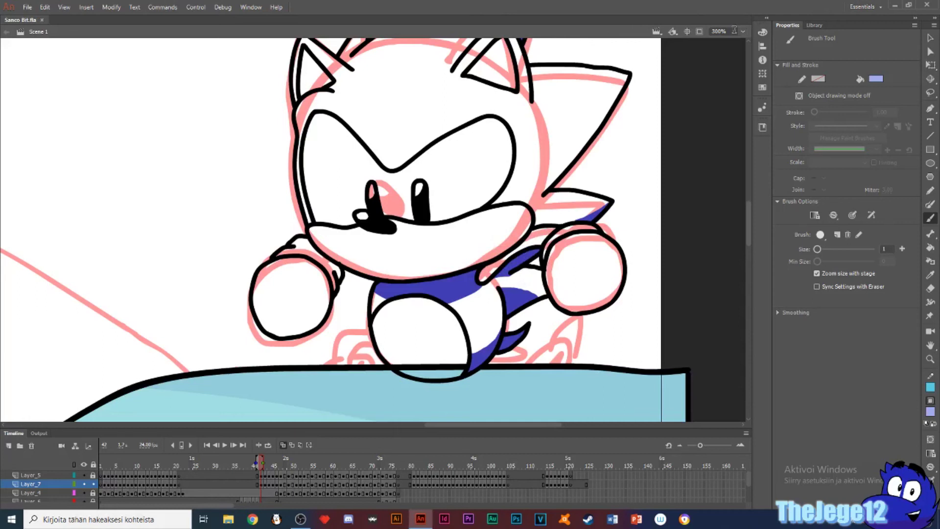
- Add light lavender shadows to the lower edges of both gloves and the cuff on frames 42 and 43
key(k)
click(334, 269)
key(b)
drag(254, 303, 321, 317)
key(k)
click(289, 331)
key(b)
key(k)
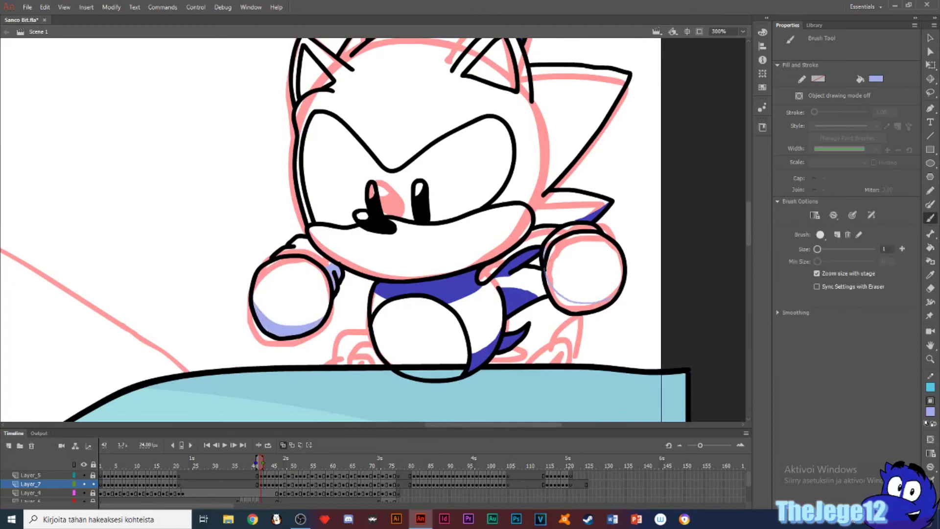
key(period)
drag(244, 332, 306, 343)
key(k)
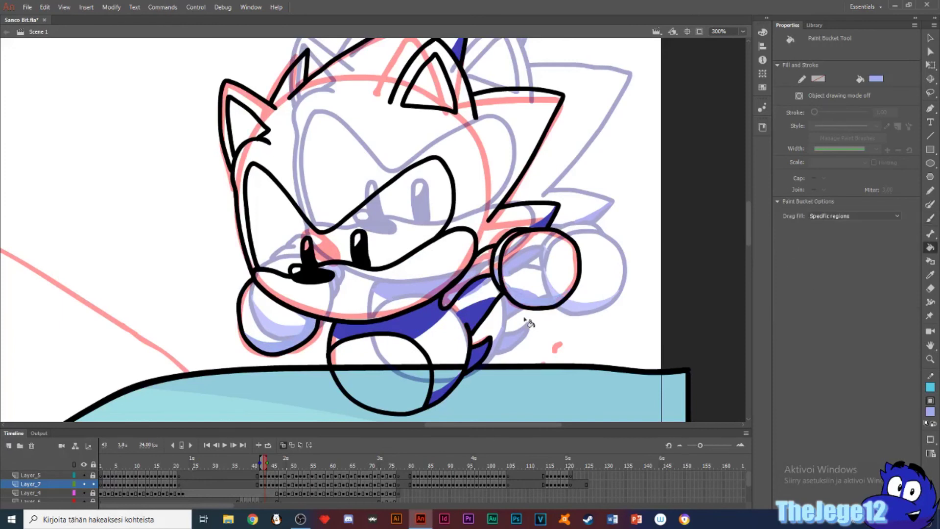
- Outline and fill the light lavender shadows under the hedgehog's gloves on frame 44
key(period)
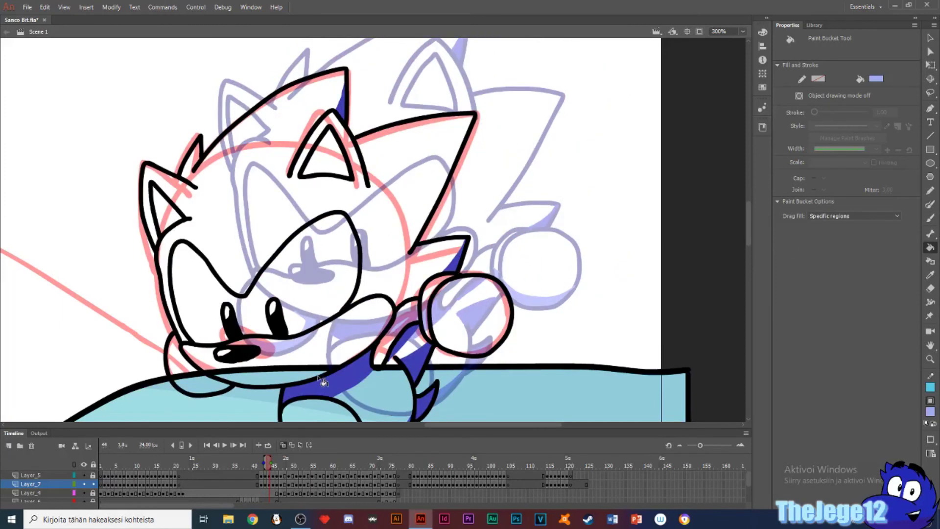
key(b)
drag(318, 377, 393, 255)
drag(244, 251, 252, 256)
key(k)
click(287, 268)
key(b)
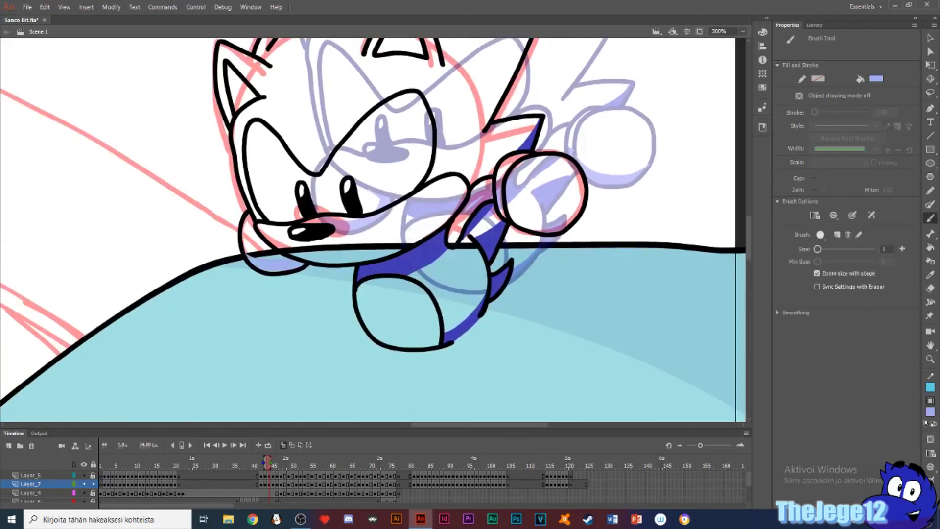
key(k)
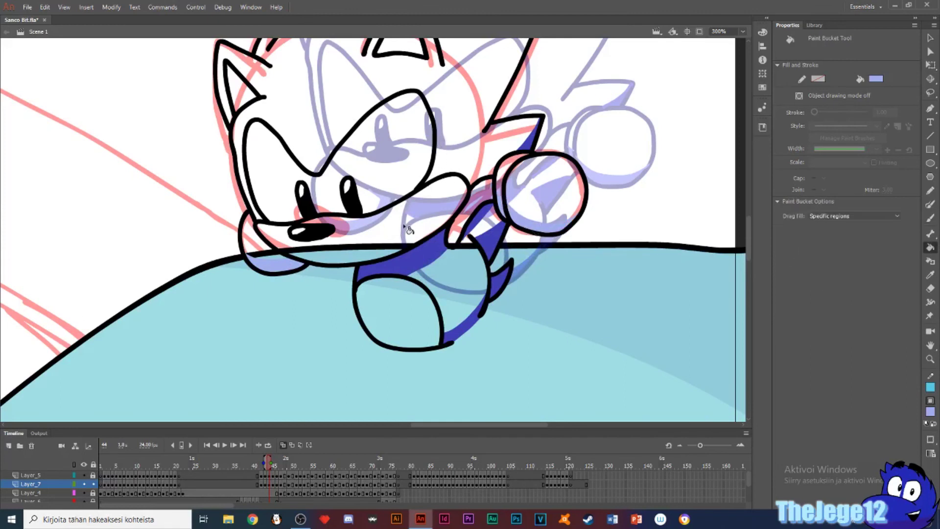
- Add light lavender shadows to the lower edges of both gloves on frame 45
key(period)
key(b)
key(k)
click(421, 275)
drag(113, 338, 268, 205)
key(b)
drag(235, 177, 249, 186)
key(k)
click(252, 194)
- Shade the raised glove's edge, its cuff and the cuff's inside in light lavender on frame 46
key(period)
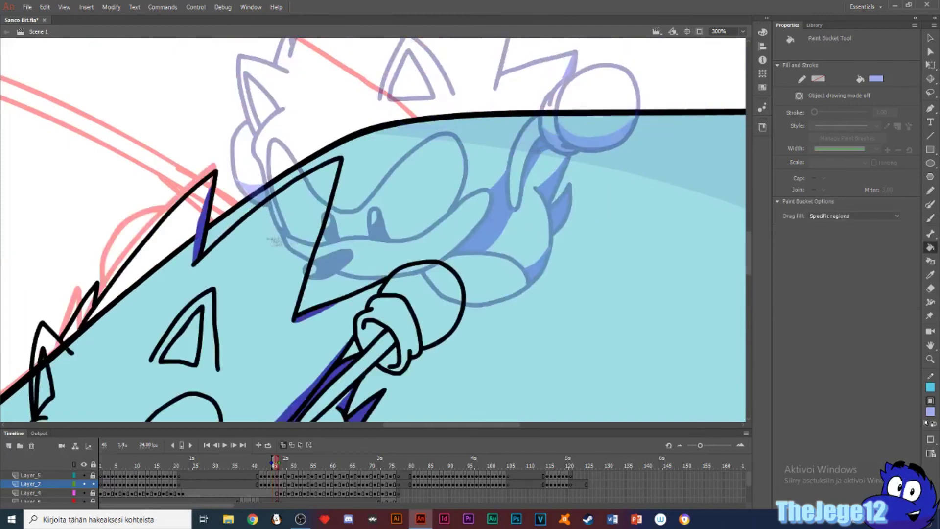
drag(275, 241, 439, 57)
key(b)
drag(528, 140, 529, 152)
key(k)
click(538, 155)
click(567, 172)
click(590, 163)
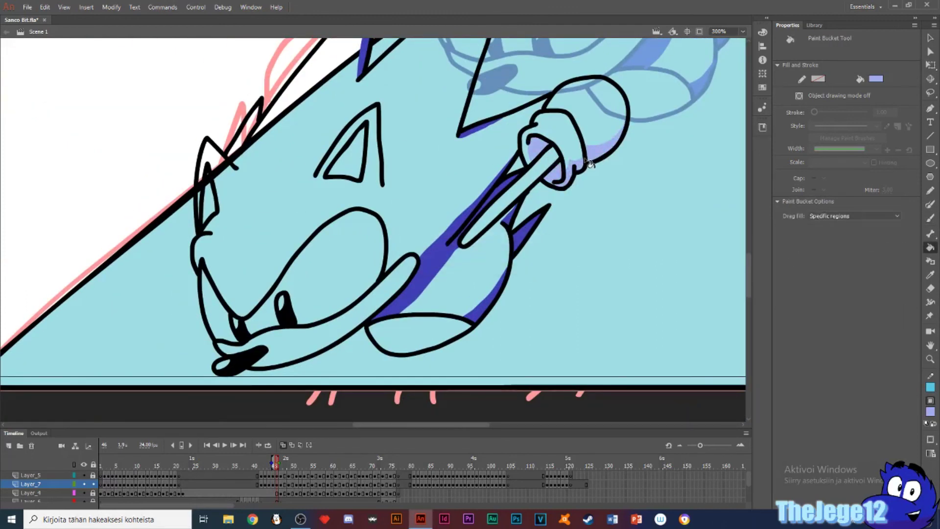
- Outline and fill the light lavender shadows on the raised glove and cuff on frame 47
key(period)
key(b)
drag(527, 201, 540, 195)
key(k)
click(520, 206)
key(b)
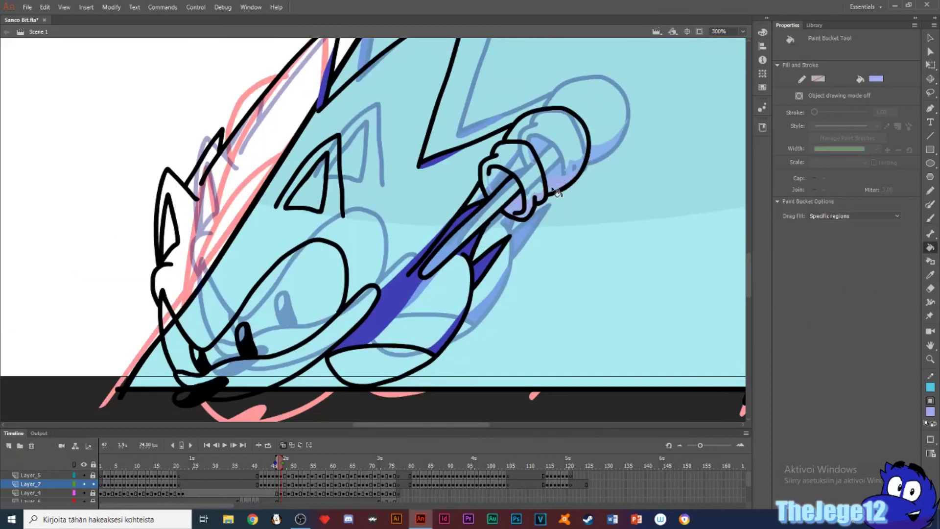
- Add light lavender shadows to both raised gloves and the front cuff on frame 49
key(period)
key(period)
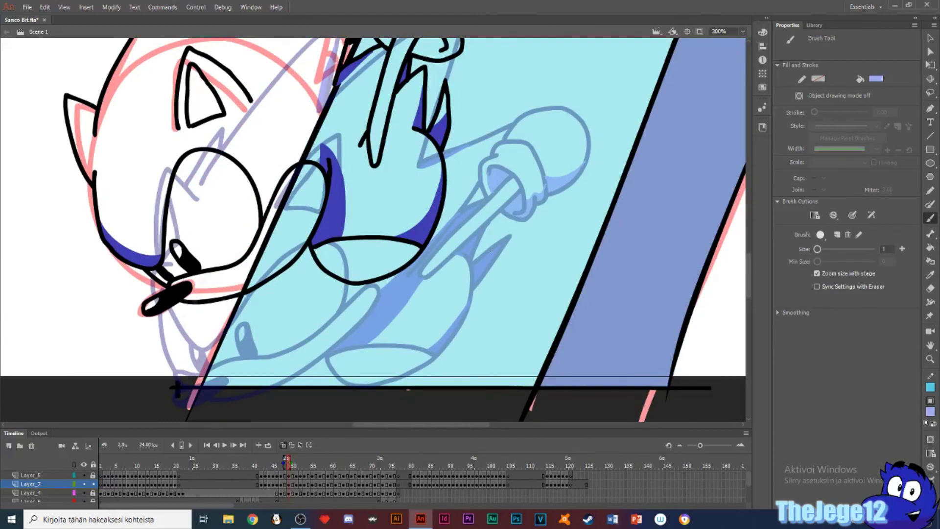
scroll(372, 230, up, 5)
key(k)
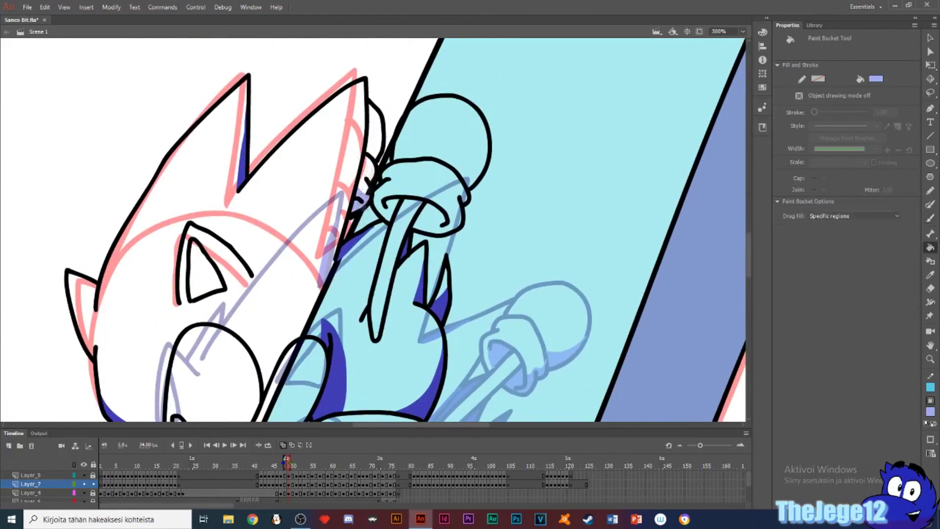
key(b)
drag(488, 144, 462, 183)
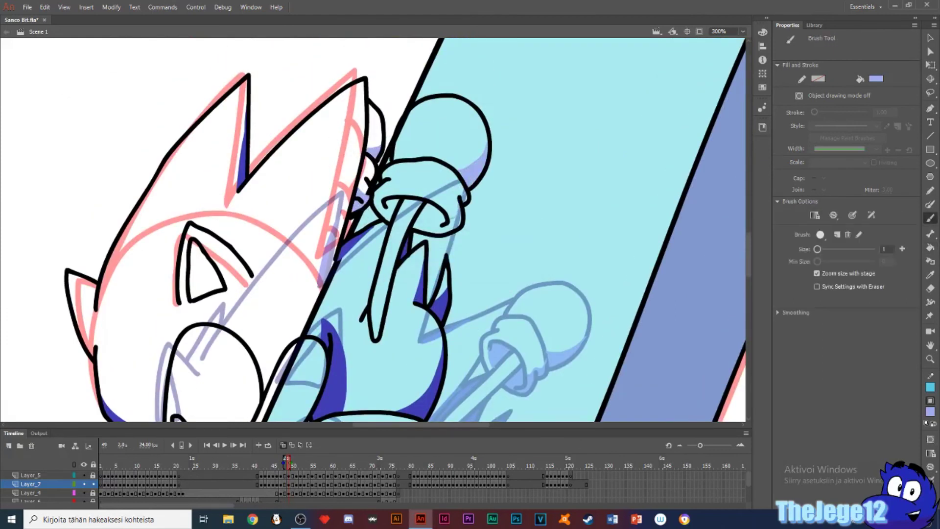
key(k)
click(460, 211)
- Add light lavender shadows to the raised gloves and cuffs on frames 51 and 53
key(period)
key(period)
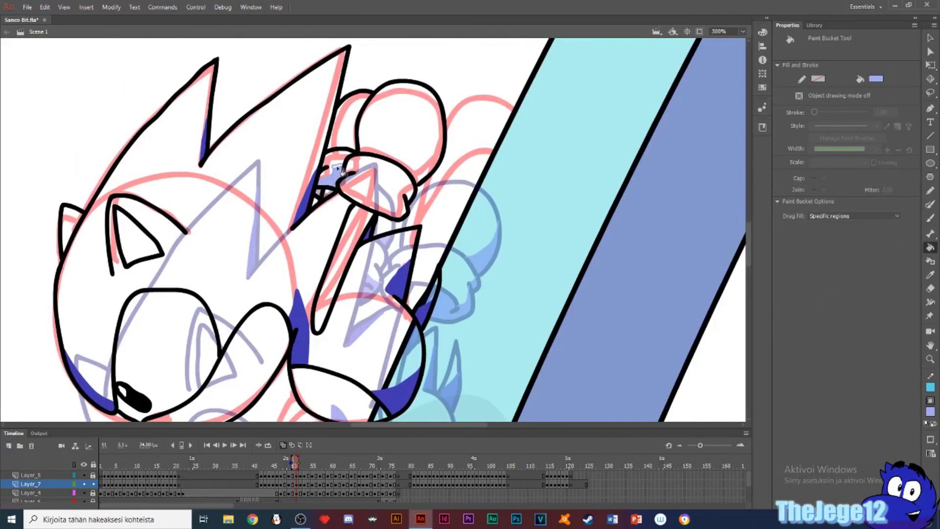
key(b)
key(k)
key(period)
key(comma)
key(v)
key(ctrl+a)
key(b)
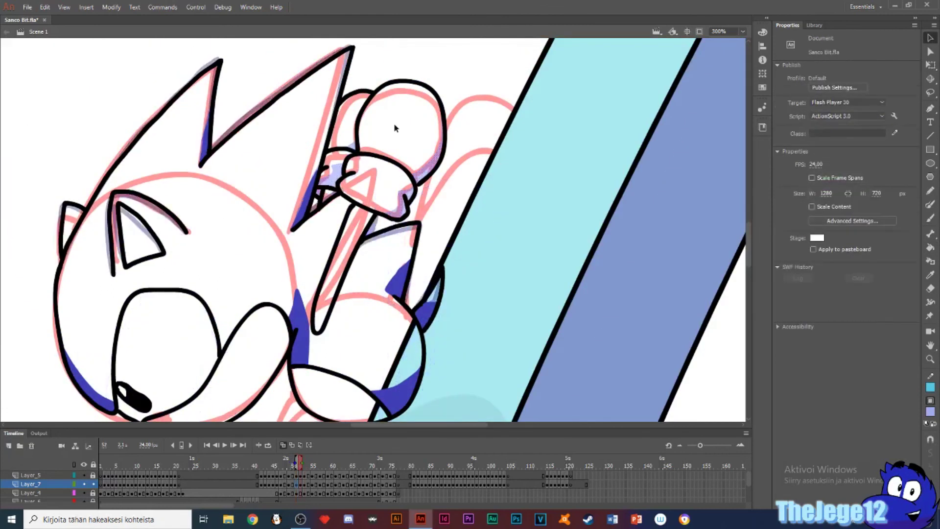
key(period)
key(period)
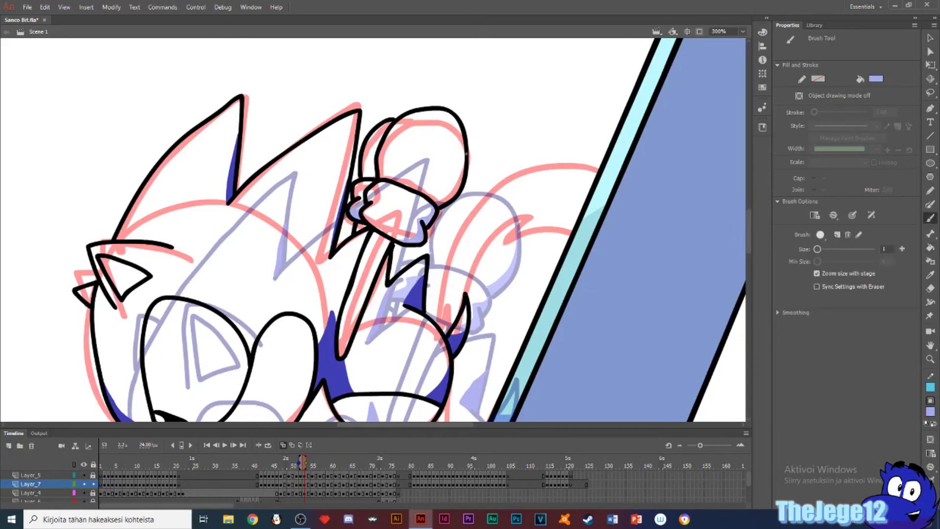
scroll(372, 230, down, 2)
- Outline and fill the light lavender glove and cuff shadows on frame 55, and save the file
key(period)
key(period)
drag(426, 198, 473, 331)
drag(307, 167, 313, 178)
key(k)
key(b)
drag(409, 82, 367, 183)
key(k)
click(404, 121)
key(b)
key(k)
click(375, 189)
key(ctrl+s)
key(b)
- Shade the raised gloves' edges and both cuffs in light lavender on frame 57
key(period)
key(period)
drag(283, 290, 153, 389)
mouse_move(446, 159)
mouse_down()
mouse_move(387, 245)
mouse_move(349, 229)
mouse_up()
key(k)
click(390, 210)
key(b)
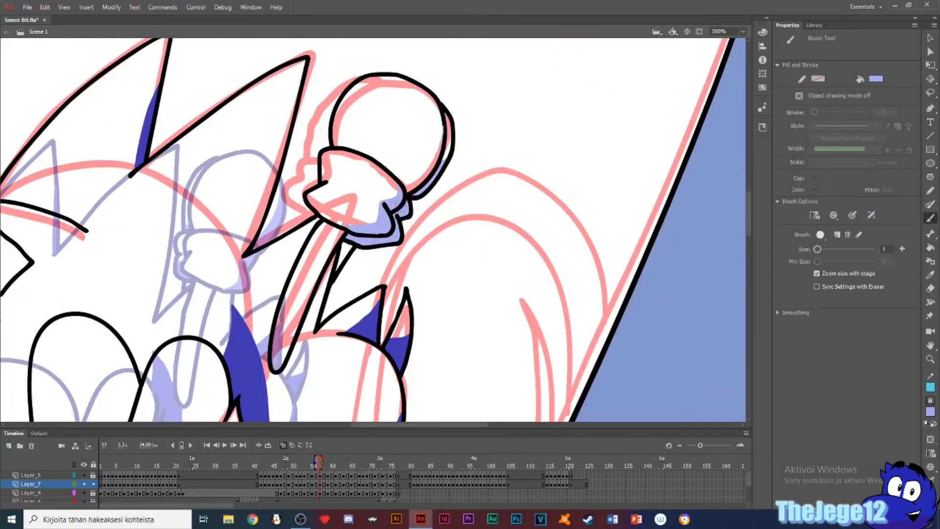
drag(441, 142, 400, 180)
key(k)
click(412, 186)
- Outline and fill the light lavender shadows on the gloves and cuffs on frame 59
key(period)
key(period)
key(b)
drag(405, 230, 459, 151)
key(k)
click(436, 182)
key(b)
key(k)
click(424, 162)
- Shade the right glove's underside and its cuff in light lavender on frame 61
key(period)
key(b)
key(period)
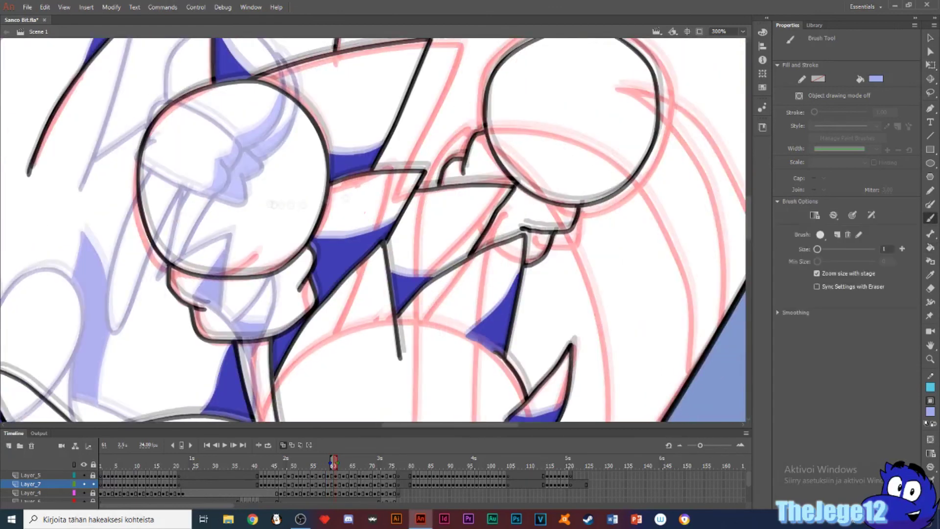
drag(537, 220, 530, 195)
key(k)
click(553, 215)
key(b)
drag(655, 128, 514, 176)
key(k)
click(587, 195)
key(b)
- Outline and fill the light lavender shadows on the left glove's underside and cuff on frame 61
drag(179, 245, 153, 243)
key(k)
click(245, 259)
key(b)
key(k)
click(230, 303)
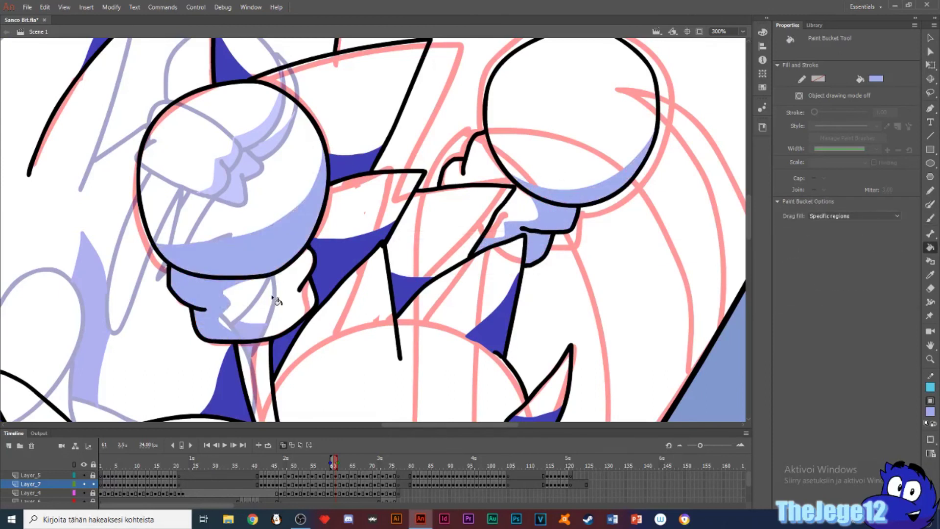
- Outline and fill light lavender shadows on both glove cuffs on frame 63
key(period)
key(b)
key(period)
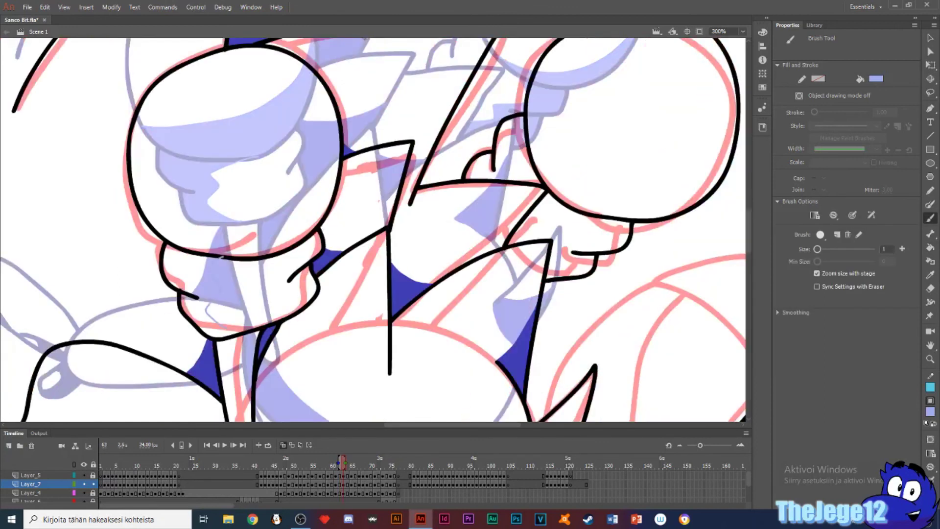
drag(226, 326, 232, 336)
key(k)
click(190, 279)
key(b)
key(k)
click(566, 235)
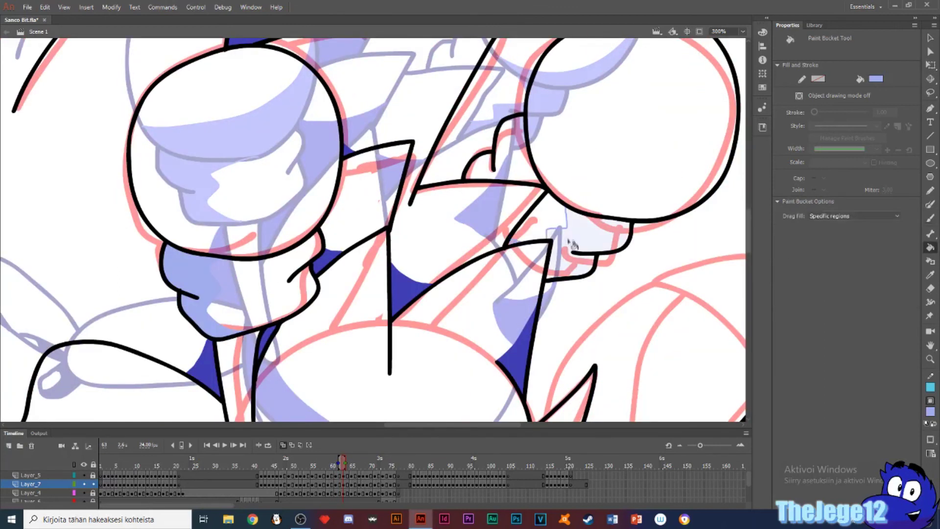
- Shade the undersides of both round gloves in light lavender on frame 63
key(b)
drag(241, 228, 157, 231)
key(k)
click(274, 234)
key(b)
drag(734, 133, 568, 200)
key(k)
click(630, 212)
key(b)
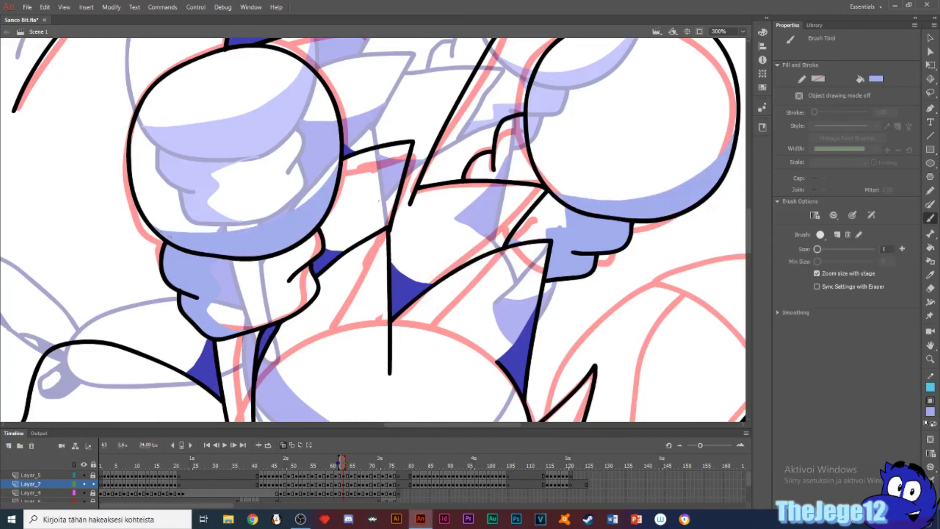
- Add light lavender shadows to the left glove's underside and its cuff on frame 65
key(period)
key(period)
drag(199, 250, 263, 173)
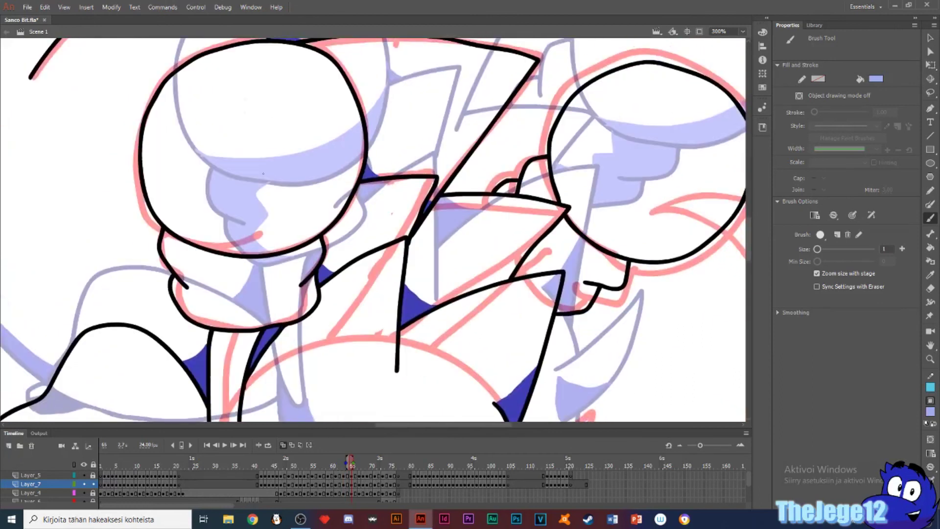
key(k)
mouse_move(143, 187)
mouse_down()
mouse_move(216, 228)
mouse_move(297, 222)
mouse_move(336, 207)
mouse_up()
key(k)
click(294, 237)
- Outline and fill the light lavender shadows on the right glove and its cuff on frame 65
key(b)
drag(489, 206, 448, 202)
mouse_move(706, 183)
mouse_down()
mouse_move(686, 206)
mouse_move(603, 234)
mouse_move(545, 223)
mouse_up()
drag(541, 264, 519, 308)
key(k)
click(558, 276)
- Shade the undersides of both gloves and their cuffs in light lavender on frame 67
key(period)
key(period)
mouse_move(553, 368)
mouse_down()
mouse_move(596, 238)
mouse_move(511, 255)
mouse_up()
key(b)
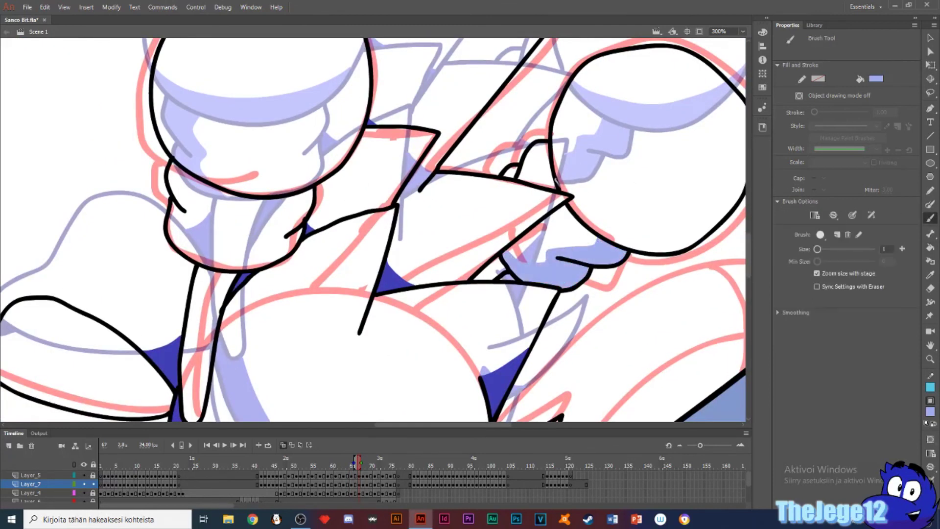
mouse_move(570, 196)
mouse_down()
mouse_move(656, 227)
mouse_move(729, 210)
mouse_up()
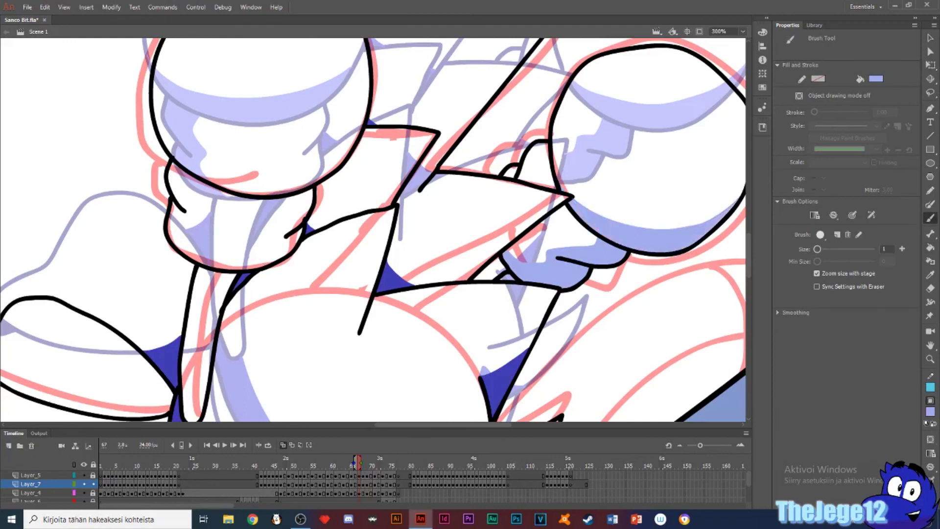
mouse_move(196, 250)
mouse_down()
mouse_move(153, 108)
mouse_move(318, 168)
mouse_move(343, 155)
mouse_up()
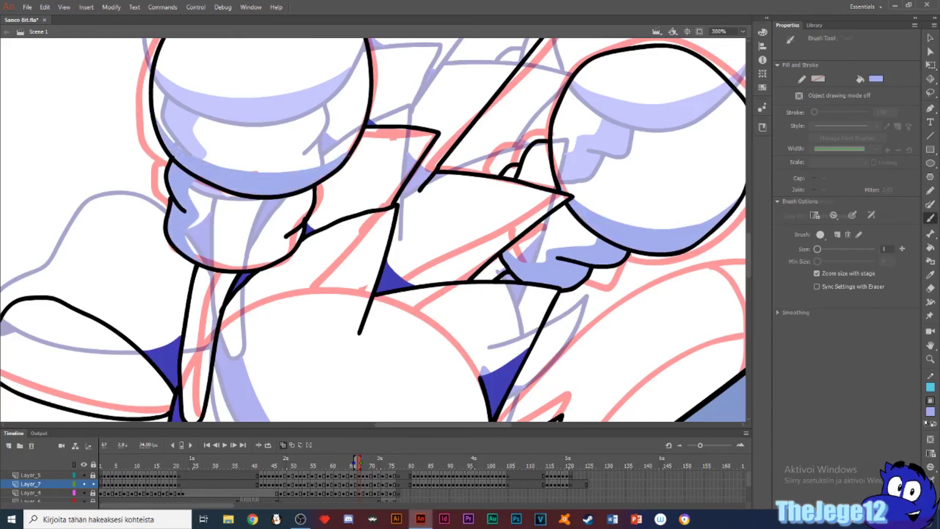
- Add a light lavender shadow along the lower edge of the large rounded white shape and the arm on frame 68
key(period)
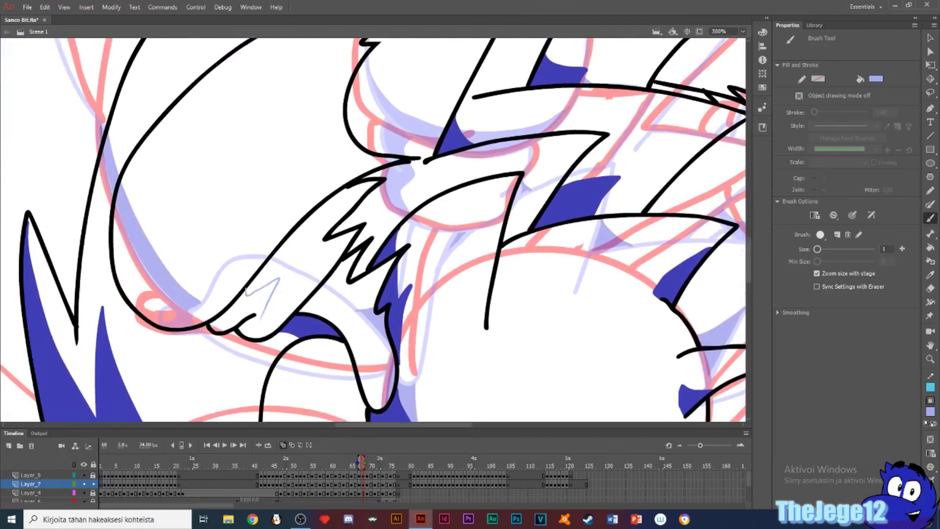
mouse_move(347, 167)
mouse_down()
mouse_move(238, 252)
mouse_move(208, 295)
mouse_up()
key(k)
click(289, 215)
drag(490, 162, 213, 310)
key(b)
key(k)
click(447, 221)
click(742, 31)
click(724, 42)
- Fill light lavender shadows on the lower-left spikes and upper outer edge of the curled body on frame 69, and save the file
key(period)
key(b)
drag(259, 264, 253, 170)
click(742, 31)
click(724, 110)
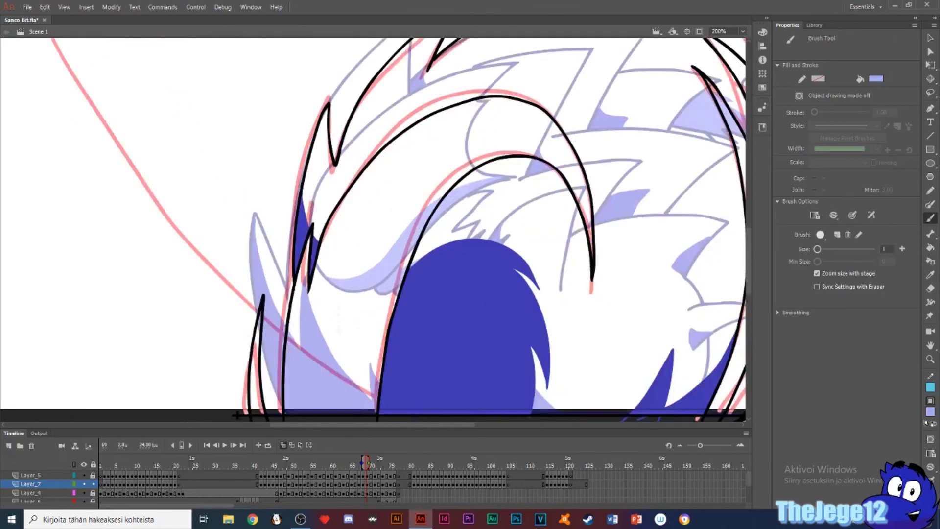
key(k)
click(365, 367)
key(b)
drag(417, 89, 397, 123)
key(k)
click(384, 124)
click(742, 32)
click(725, 42)
key(ctrl+s)
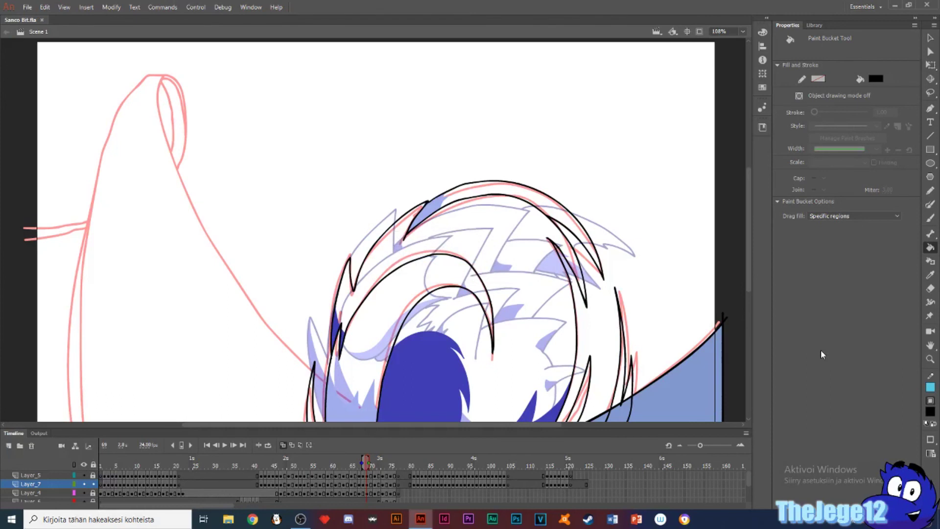
- Step through the animation frames to check the finished glove and body shadows
key(period)
key(period)
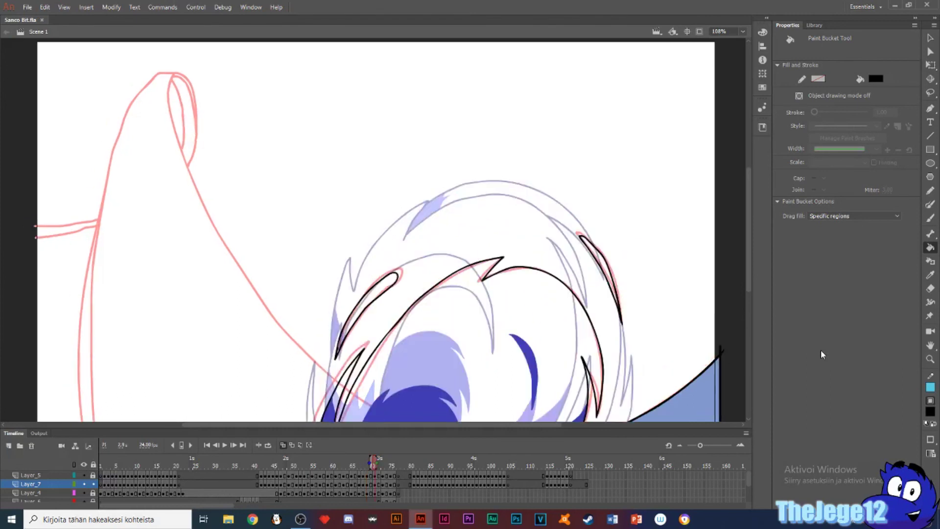
key(comma)
key(comma)
key(comma)
key(comma)
key(comma)
key(comma)
key(comma)
key(comma)
key(comma)
key(comma)
key(comma)
key(comma)
key(comma)
key(comma)
key(comma)
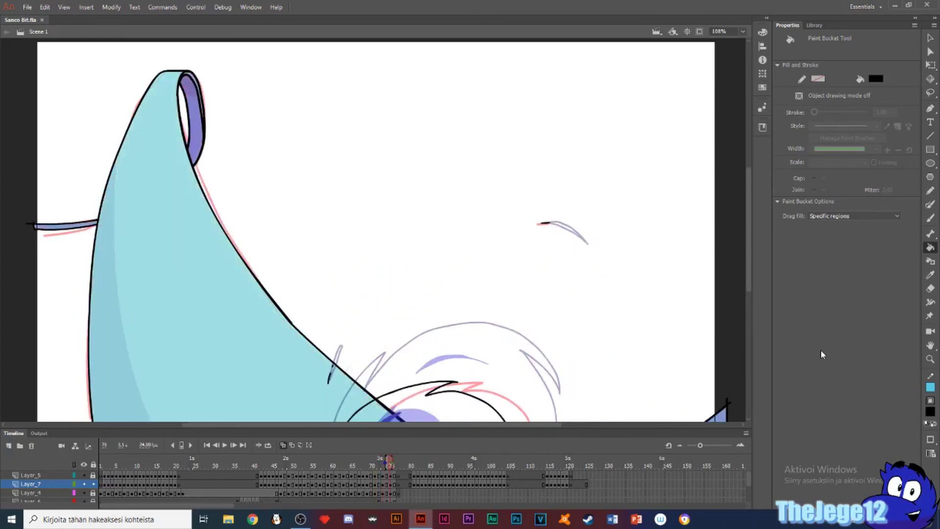
key(comma)
key(comma)
key(comma)
key(comma)
key(comma)
key(comma)
key(comma)
key(comma)
key(comma)
key(comma)
key(comma)
key(comma)
key(comma)
key(comma)
key(comma)
key(comma)
key(comma)
key(comma)
key(comma)
key(comma)
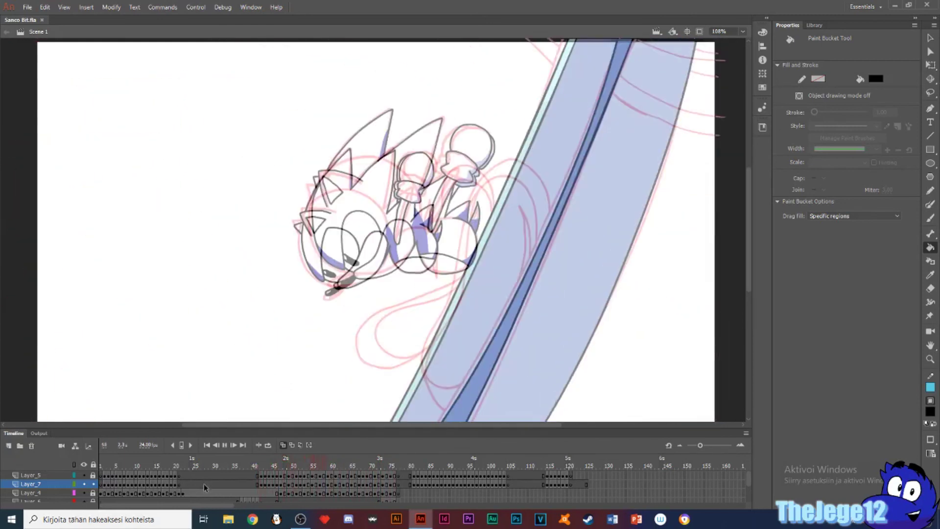
- Choose a pale peach fill colour and fill the character's muzzle with it on frame 9
key(b)
key(period)
key(period)
key(period)
key(period)
key(period)
key(period)
key(period)
key(period)
key(comma)
click(876, 78)
click(722, 112)
key(ctrl+4)
drag(251, 41, 499, 265)
click(876, 79)
click(862, 90)
drag(492, 316, 493, 308)
click(389, 197)
click(389, 198)
key(Return)
key(k)
click(343, 196)
- Shade the muzzle's lower part in darker peach #D6A78D and delete the pale peach fill above it
click(875, 78)
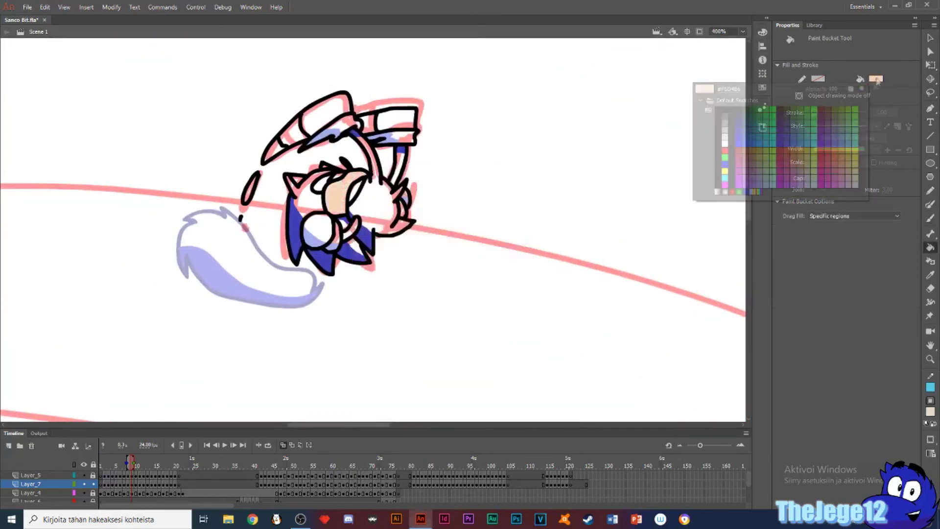
click(862, 89)
click(491, 311)
drag(389, 198, 399, 214)
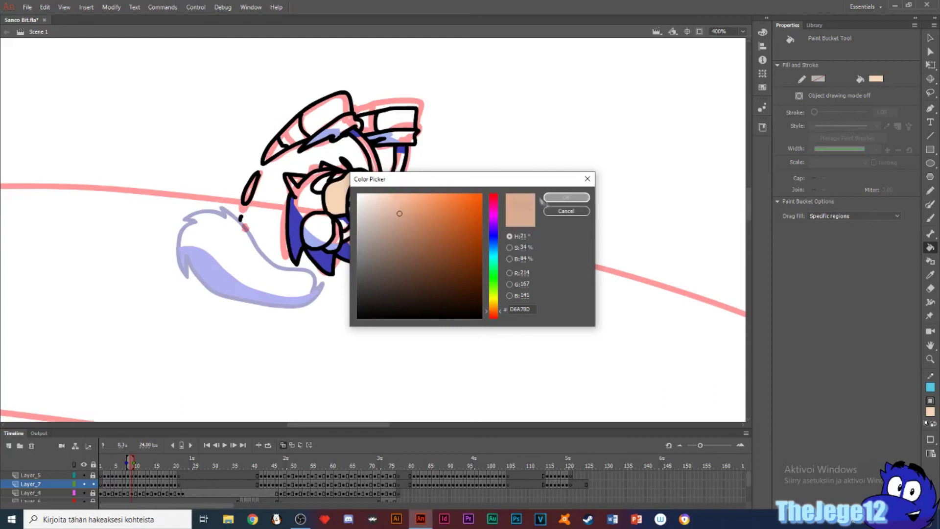
click(547, 199)
key(b)
key(v)
click(336, 198)
key(Delete)
key(b)
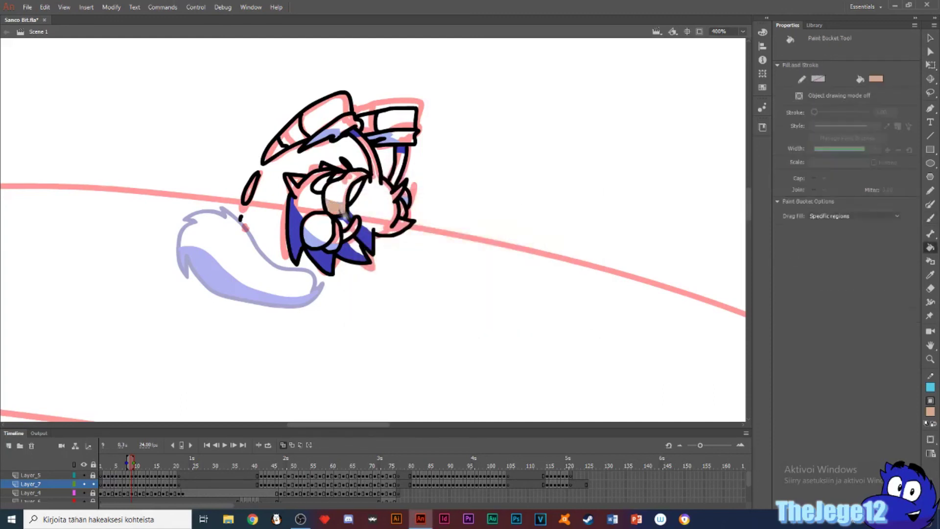
- Fill the small shadow at the curled body's outer edge on frame 9 with lavender #A2ADEE, and re-pick the darker peach fill from the muzzle
click(874, 79)
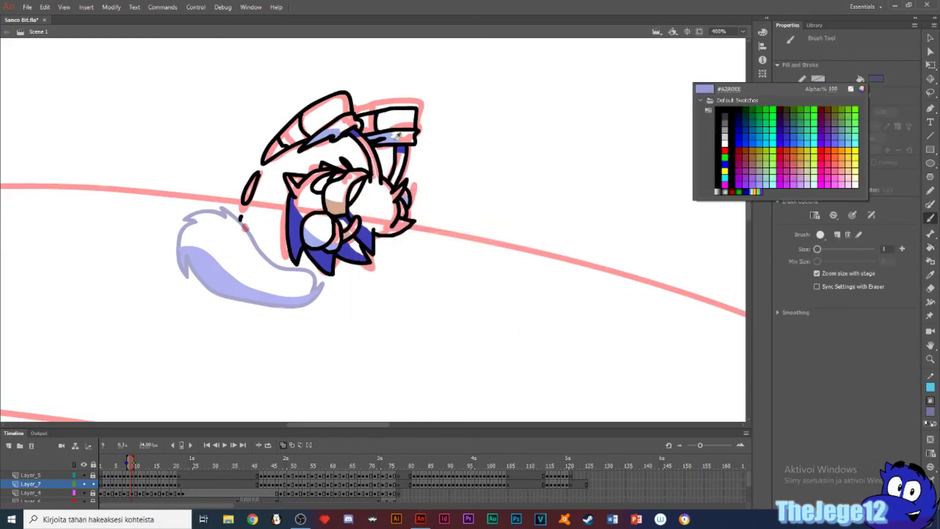
click(404, 200)
key(k)
click(403, 212)
click(873, 79)
click(337, 200)
key(b)
- Add darker peach shadows to the muzzle and arm on frames 10 to 12
key(period)
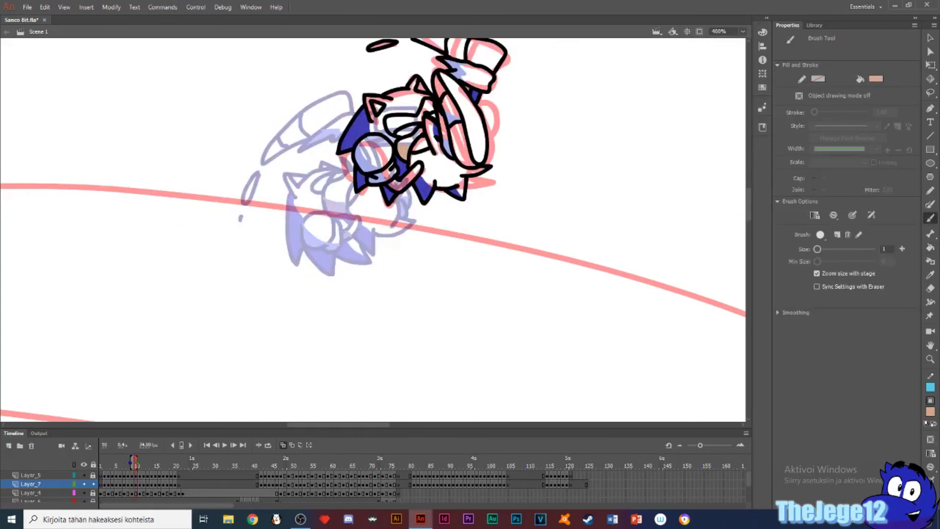
key(period)
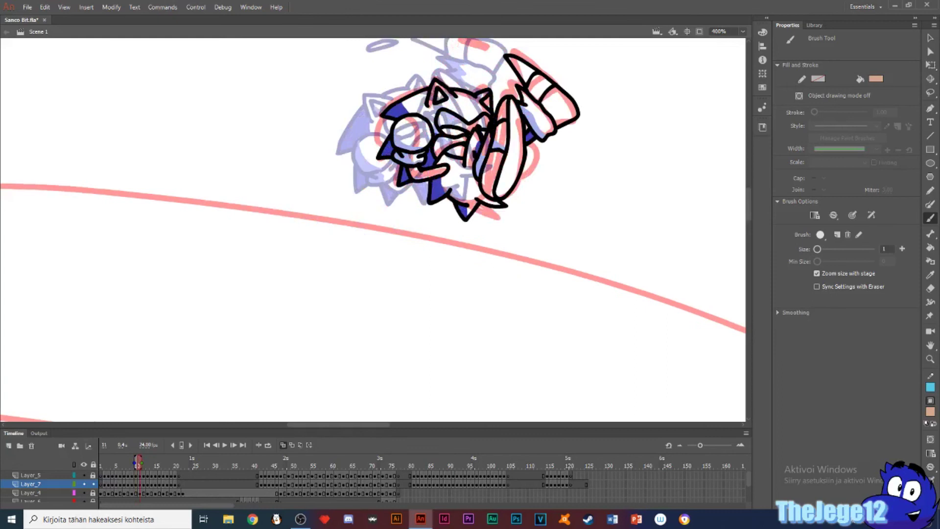
key(period)
key(k)
key(b)
key(comma)
key(period)
key(period)
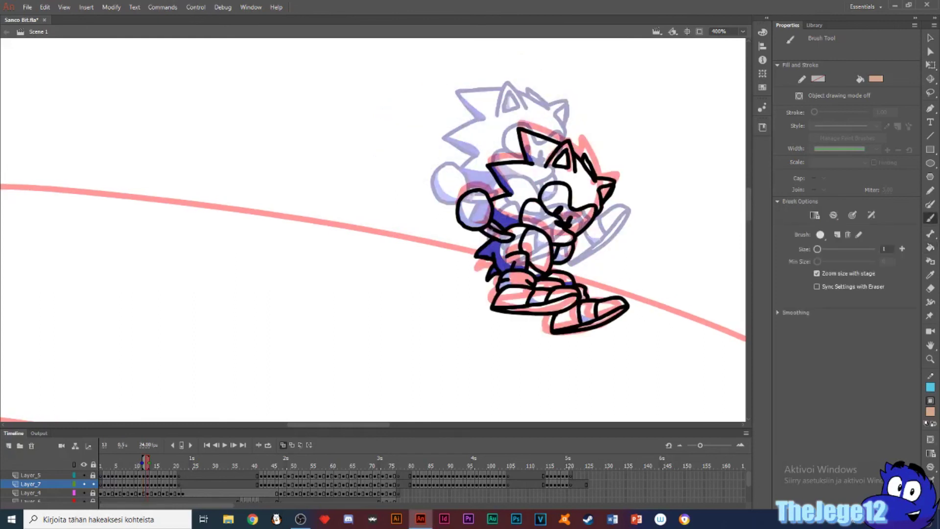
- Paint and fill darker peach shadows on the side of the muzzle on frames 13 and 14
key(period)
key(k)
click(543, 243)
key(b)
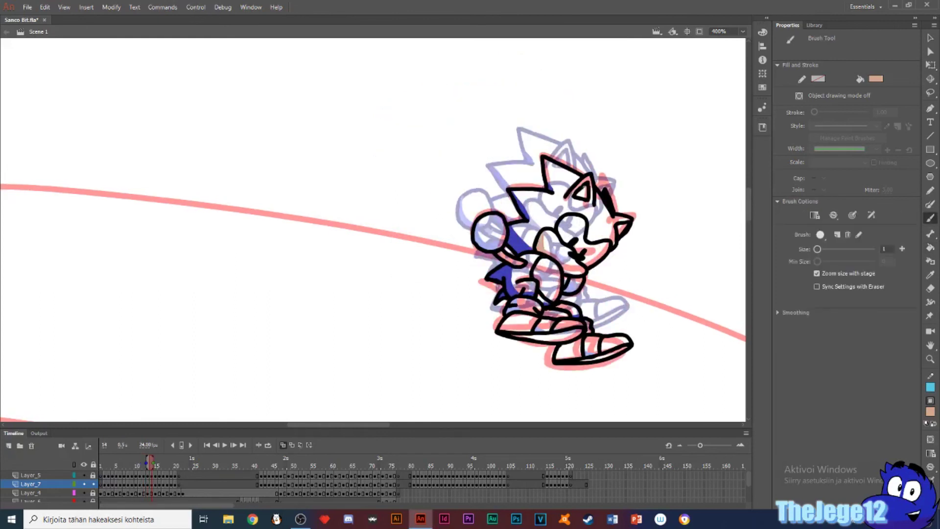
key(k)
key(b)
- Add darker peach shading to the visible arm areas on frames 15 to 18
key(period)
key(k)
key(period)
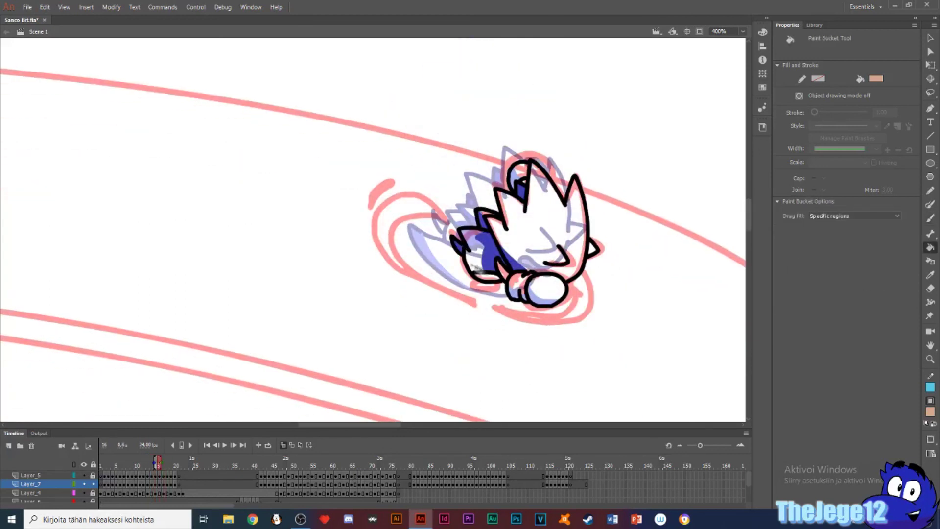
key(b)
key(period)
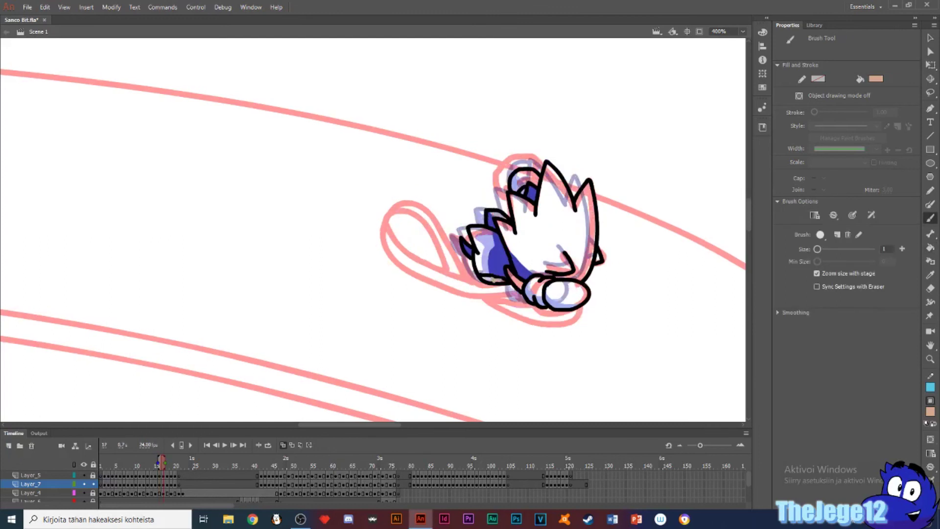
key(period)
- Outline a shadow along the lower muzzle on frame 19 and fill it with darker peach
key(period)
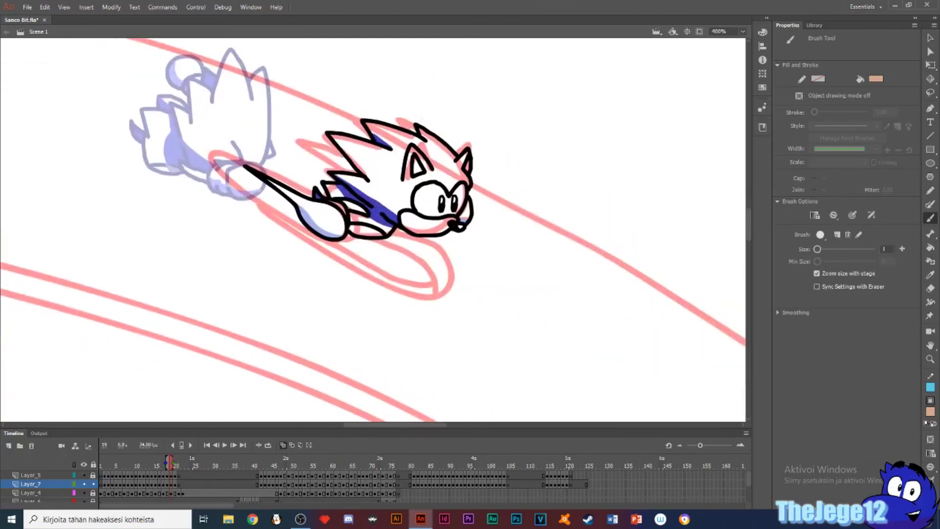
drag(406, 219, 423, 230)
key(k)
click(412, 225)
key(b)
- Shade the muzzle and the lower body on frame 20 with darker peach
key(period)
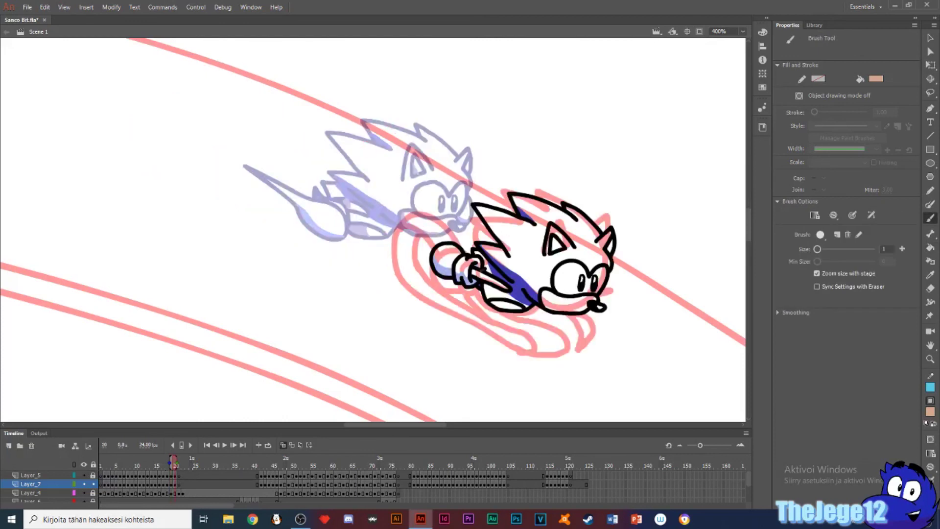
key(k)
key(b)
key(k)
click(500, 304)
drag(507, 307, 548, 298)
key(b)
- Change the fill colour to the pale peach #F6CBA8
click(742, 32)
click(742, 31)
click(873, 79)
click(490, 309)
click(397, 198)
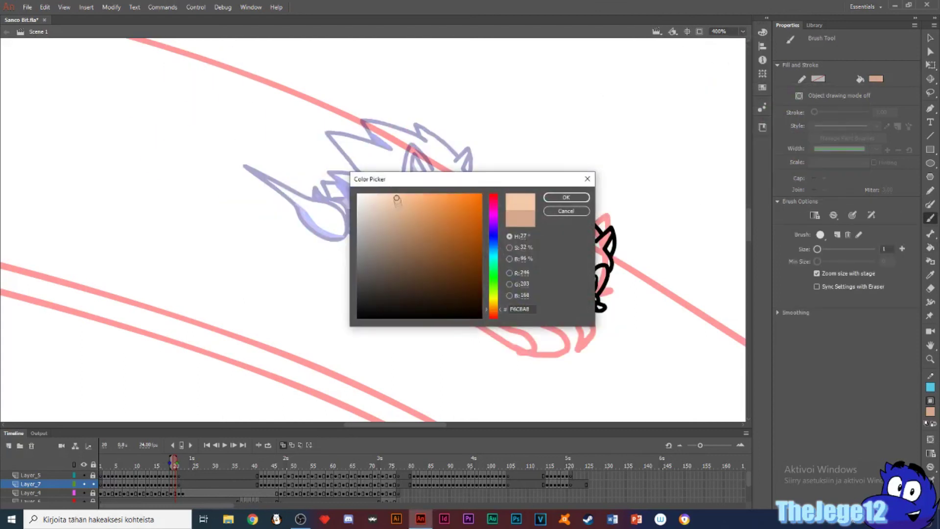
click(566, 197)
- Fill the unshaded part of the muzzle on frame 9 with pale peach, fine-tuning the fill colour and filling the arm too
key(comma)
key(comma)
key(comma)
key(comma)
key(comma)
key(comma)
key(comma)
key(comma)
key(comma)
key(comma)
key(comma)
drag(238, 130, 556, 397)
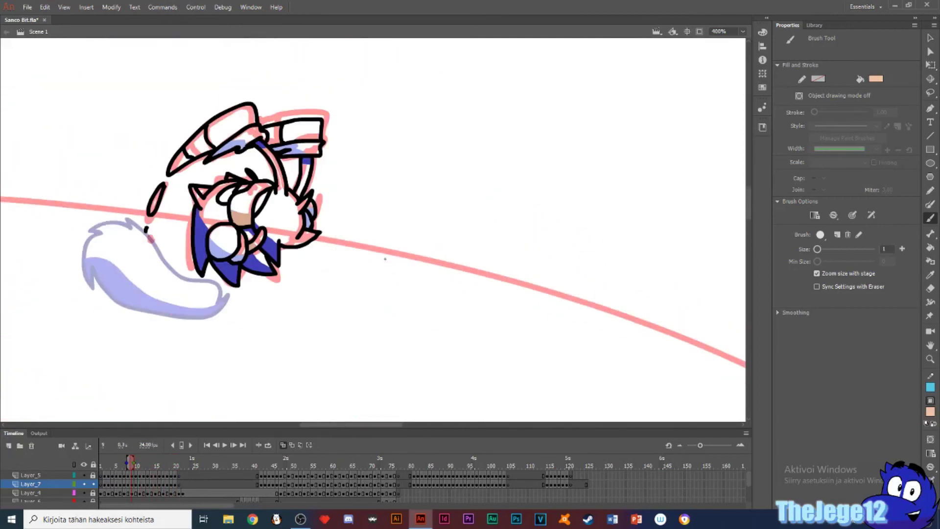
key(k)
click(245, 200)
click(874, 80)
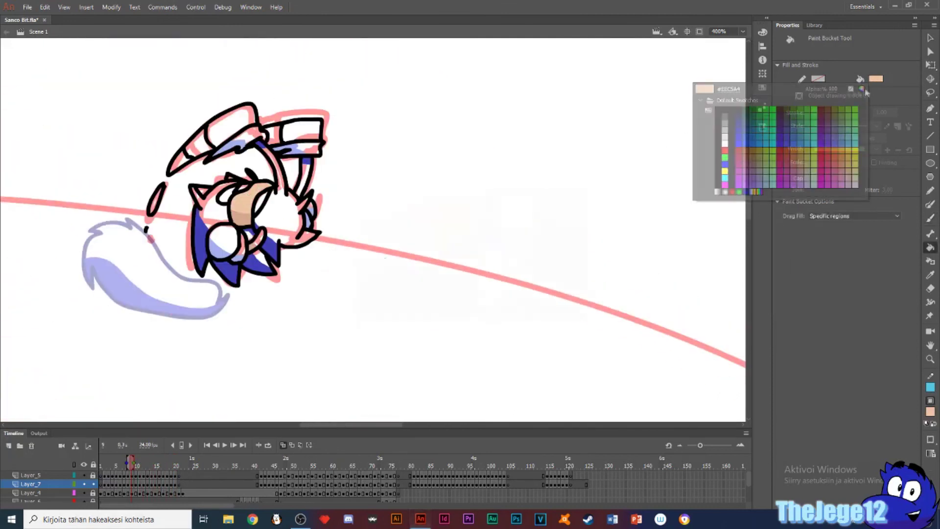
click(861, 91)
click(566, 197)
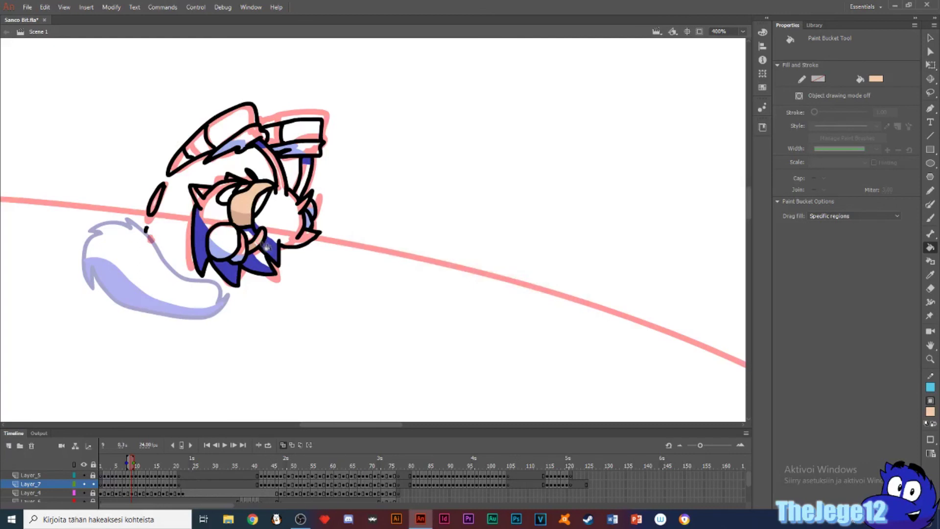
- Fill the muzzle, arm and belly with pale peach on frames 10 to 12, and complete the remaining muzzle area on frame 9
key(period)
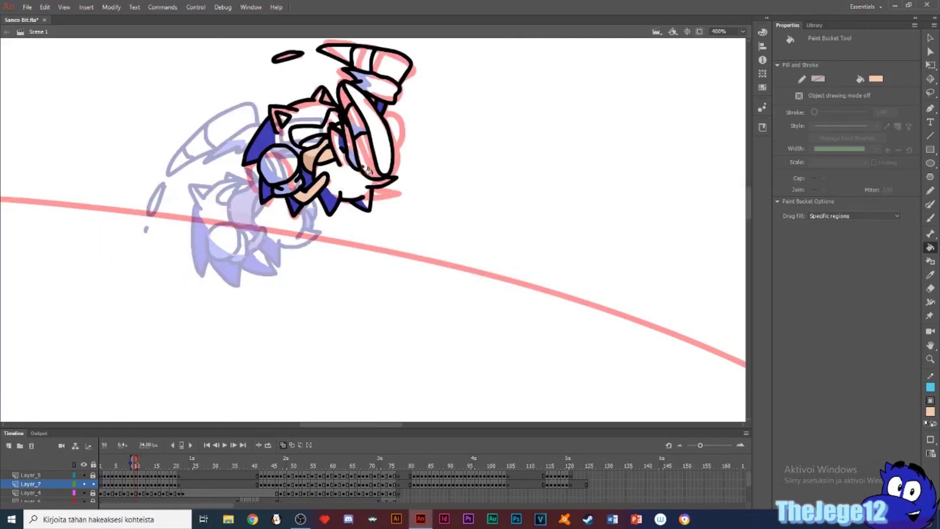
key(period)
key(period)
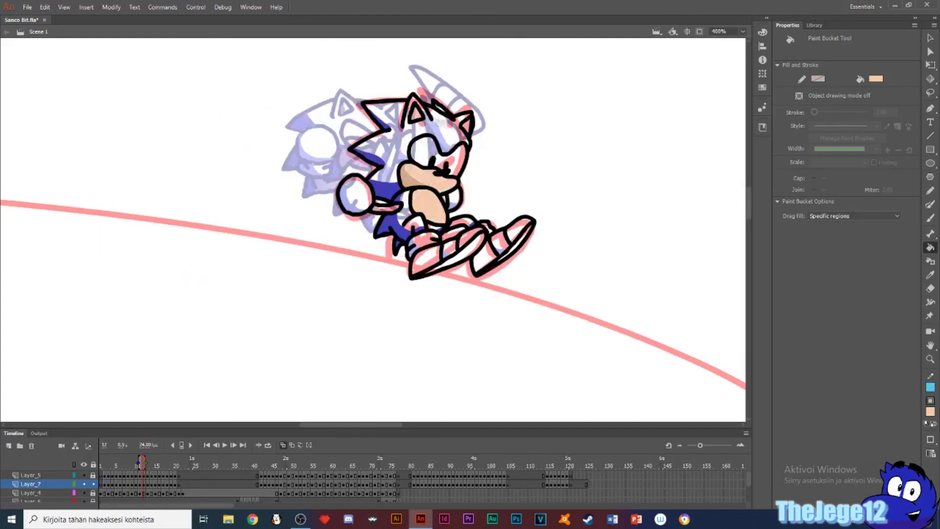
key(comma)
key(comma)
key(comma)
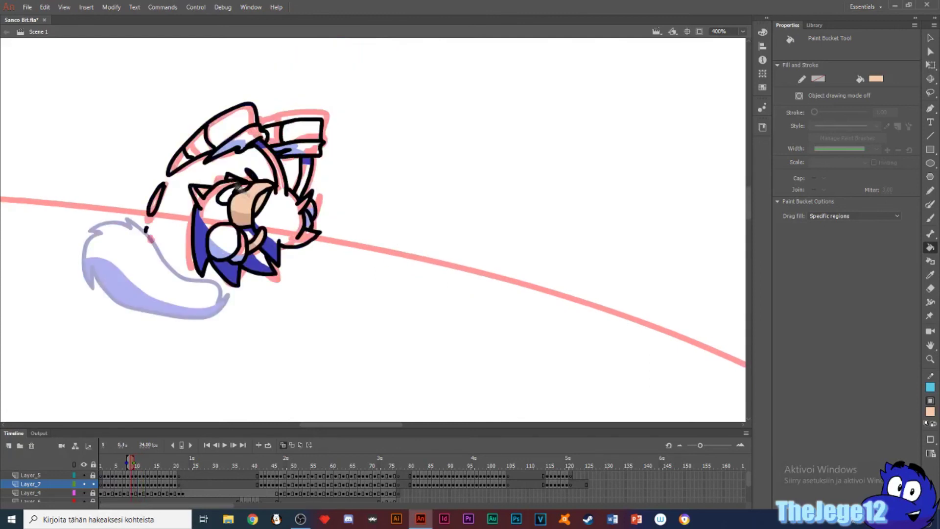
- Fill the muzzle, arm and belly with pale peach on frames 13 and 14
key(period)
key(period)
key(period)
key(period)
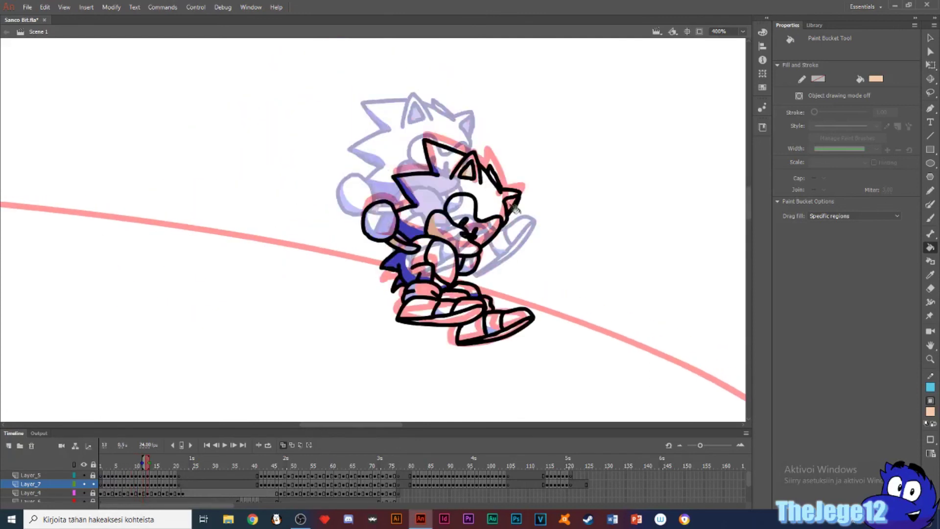
key(period)
- Fill the visible skin areas with pale peach on frames 15 to 19
key(period)
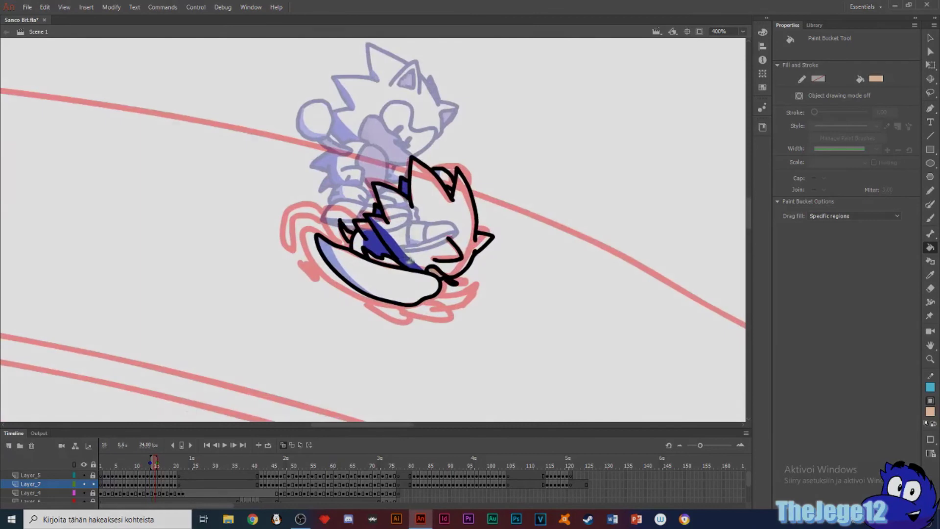
key(period)
key(period)
key(period)
drag(597, 332, 480, 252)
key(period)
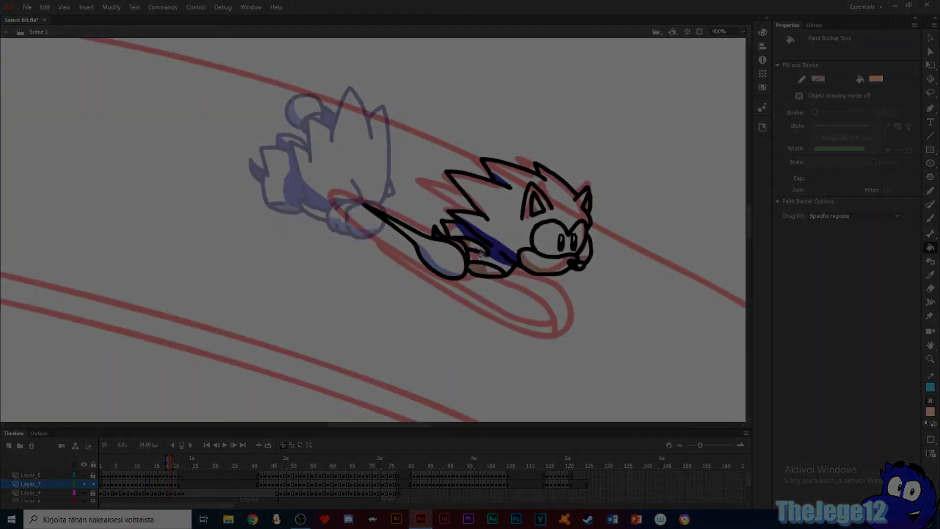
key(period)
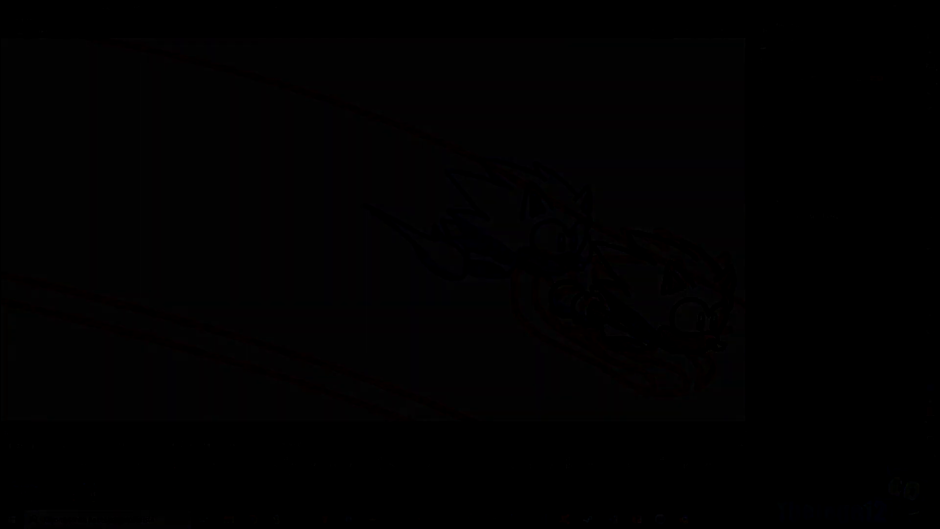